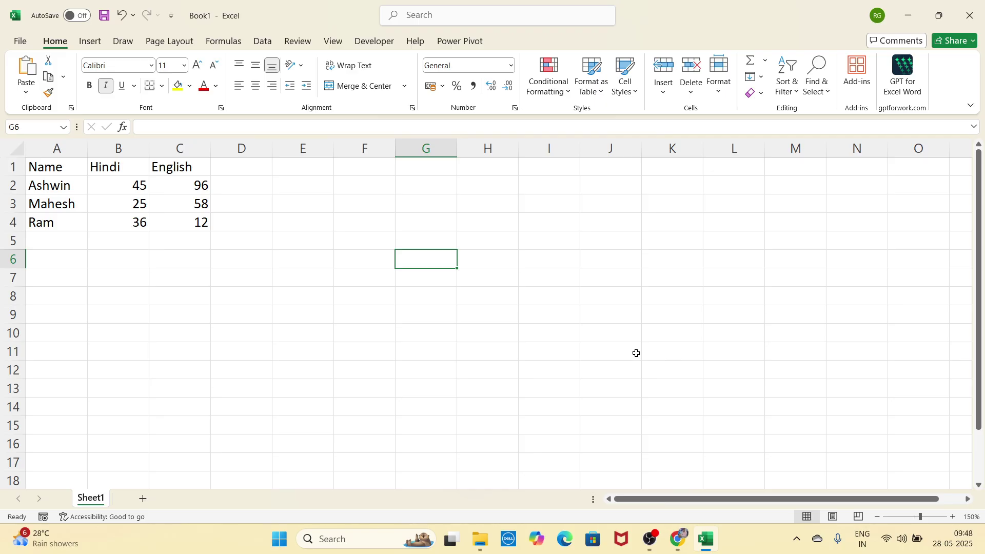
Step: Switch to the Insert ribbon and select the marks table A1:C4
{"action": "left_click", "coordinate": [97, 43]}
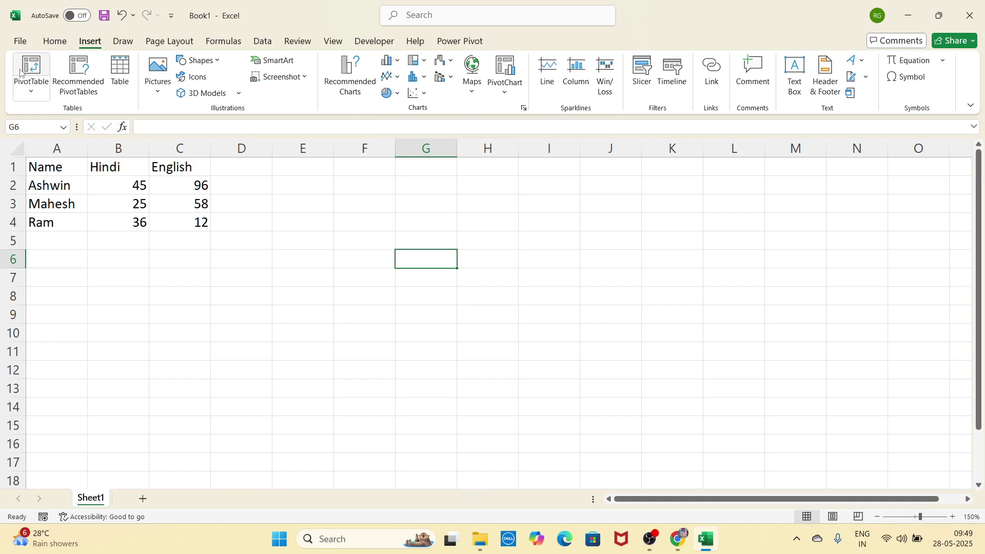
{"action": "left_click", "coordinate": [73, 254]}
{"action": "left_click", "coordinate": [113, 263]}
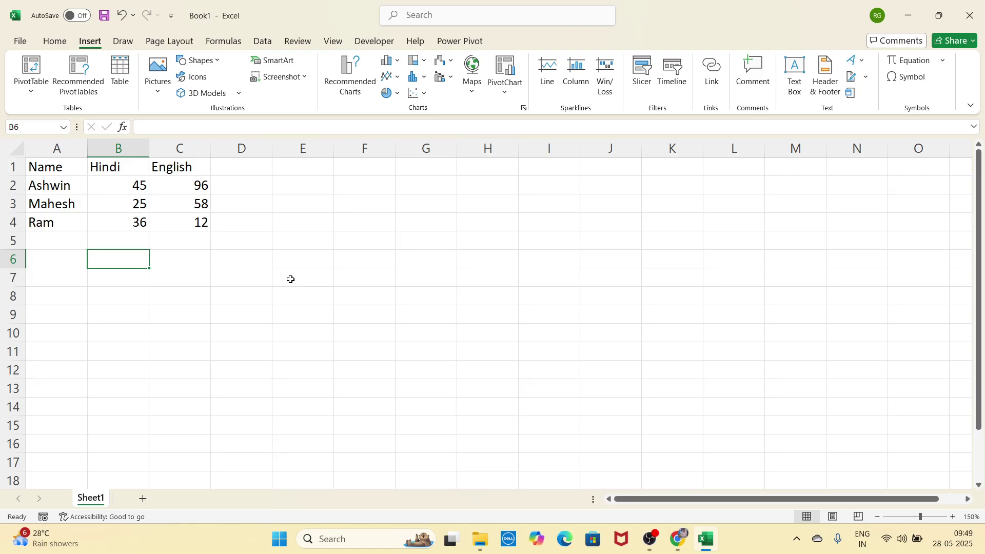
{"action": "left_click", "coordinate": [292, 267]}
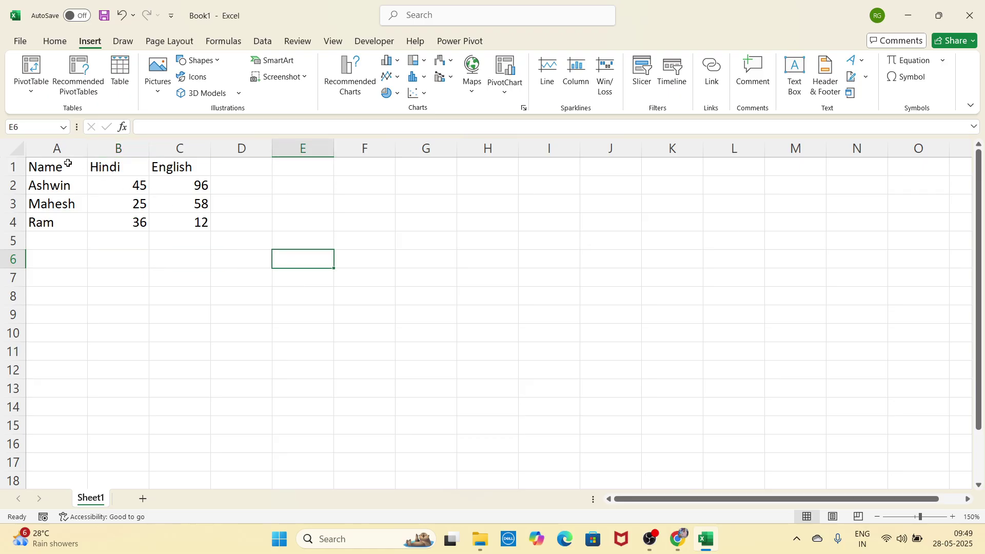
{"action": "left_click_drag", "start_coordinate": [67, 163], "coordinate": [171, 219]}
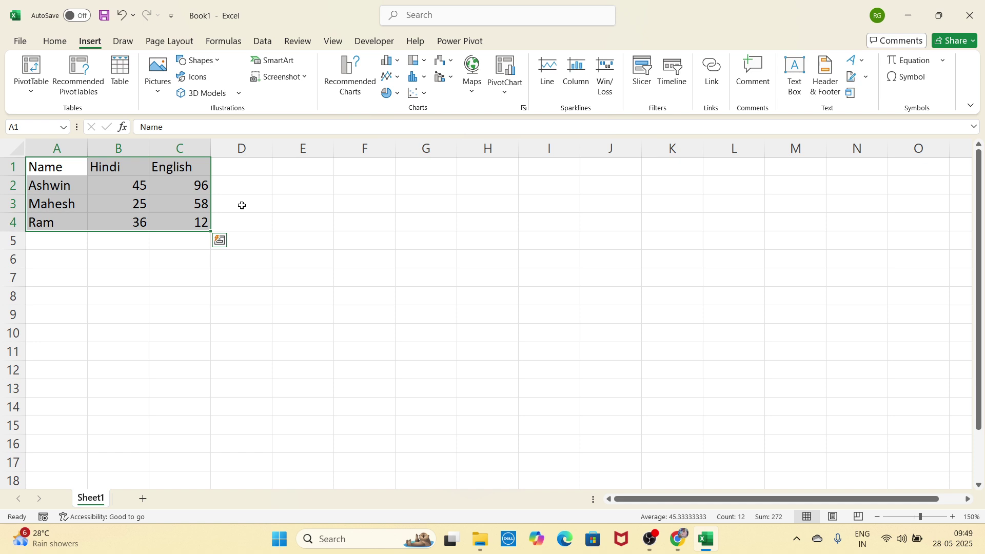
Step: Try selecting the Name, Hindi and English columns separately
{"action": "left_click", "coordinate": [306, 234]}
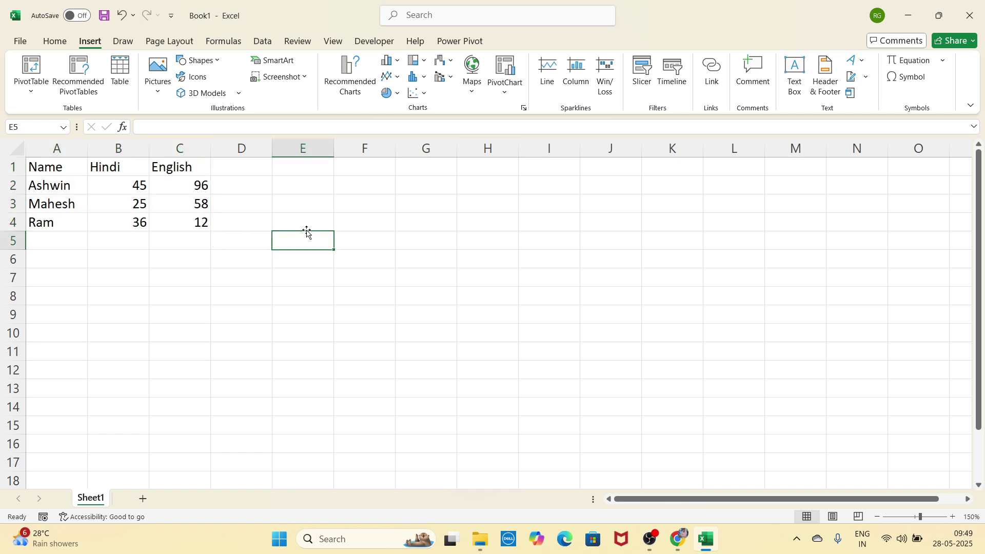
{"action": "left_click_drag", "start_coordinate": [72, 170], "coordinate": [73, 244]}
{"action": "left_click_drag", "start_coordinate": [112, 170], "coordinate": [117, 241]}
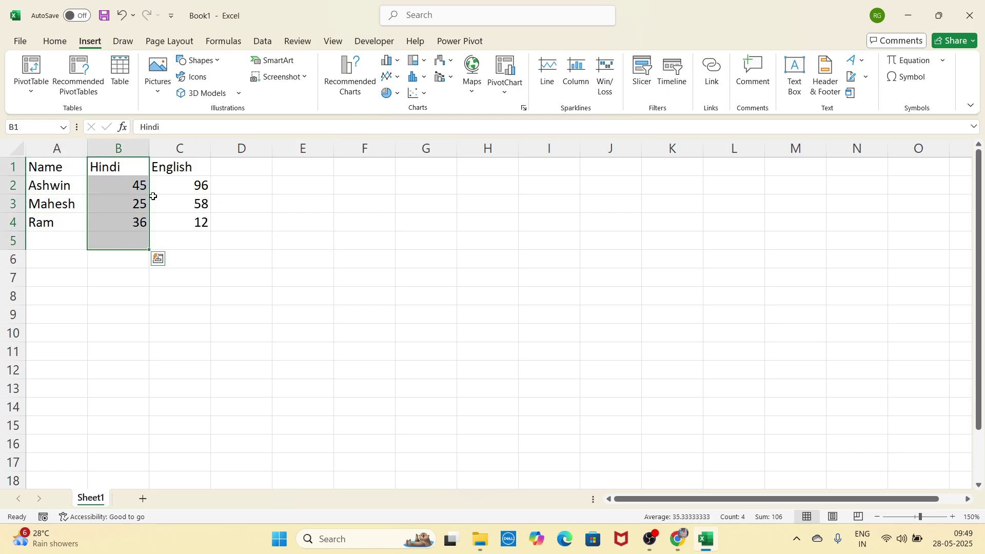
{"action": "left_click_drag", "start_coordinate": [169, 172], "coordinate": [174, 263]}
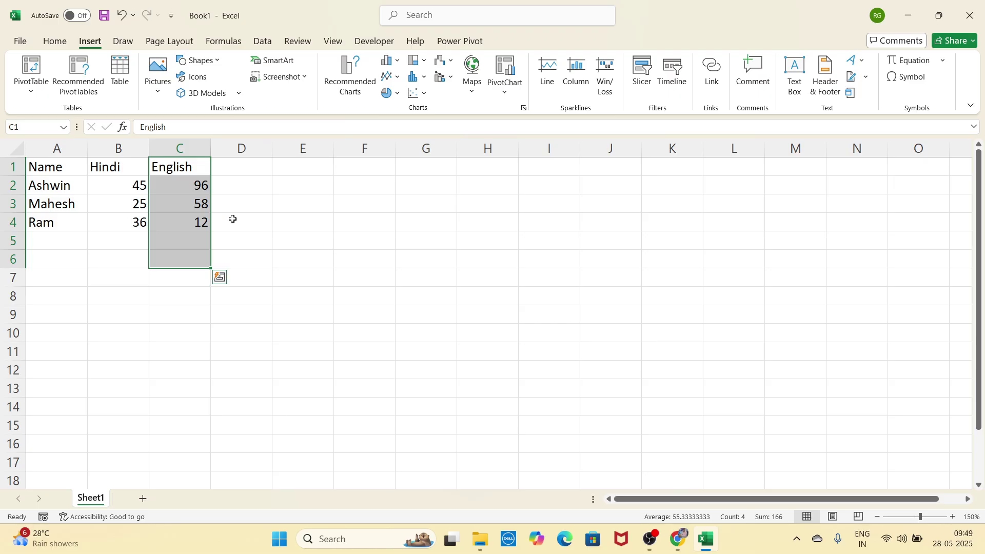
{"action": "left_click_drag", "start_coordinate": [79, 173], "coordinate": [77, 246]}
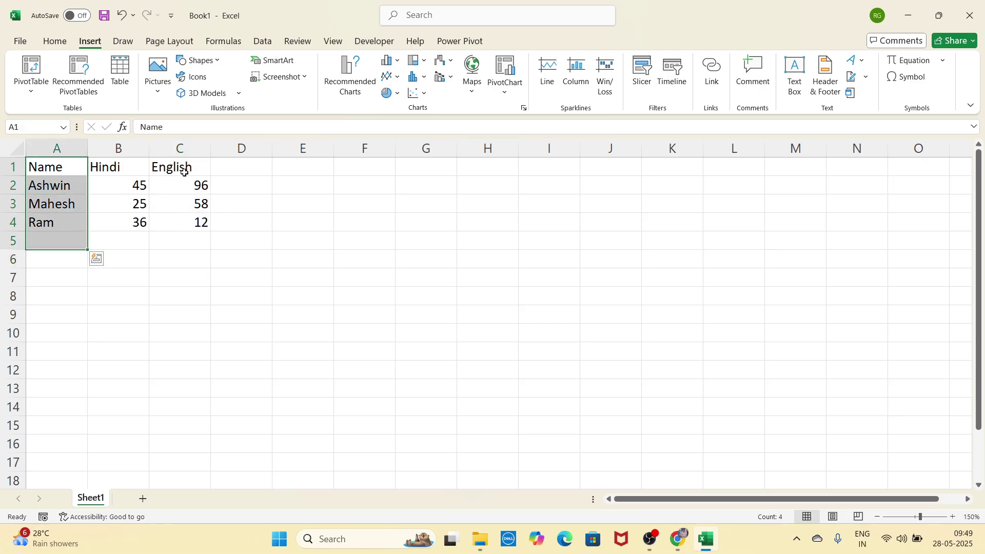
{"action": "left_click_drag", "start_coordinate": [183, 172], "coordinate": [188, 228]}
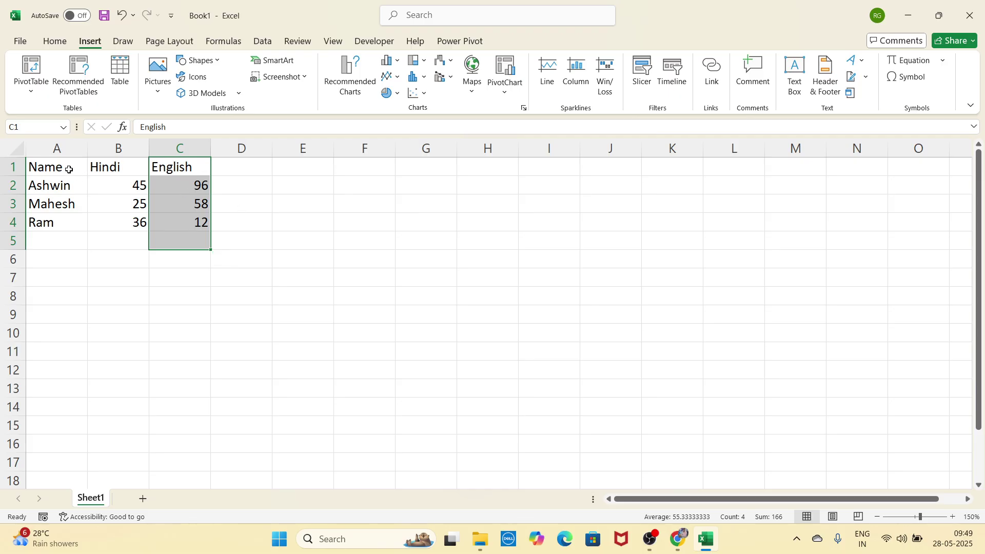
{"action": "left_click_drag", "start_coordinate": [68, 168], "coordinate": [72, 245]}
{"action": "left_click_drag", "start_coordinate": [174, 167], "coordinate": [177, 240]}
{"action": "left_click_drag", "start_coordinate": [117, 167], "coordinate": [121, 261]}
Step: Clear the selection and reselect the whole marks table A1:C4
{"action": "left_click", "coordinate": [317, 243]}
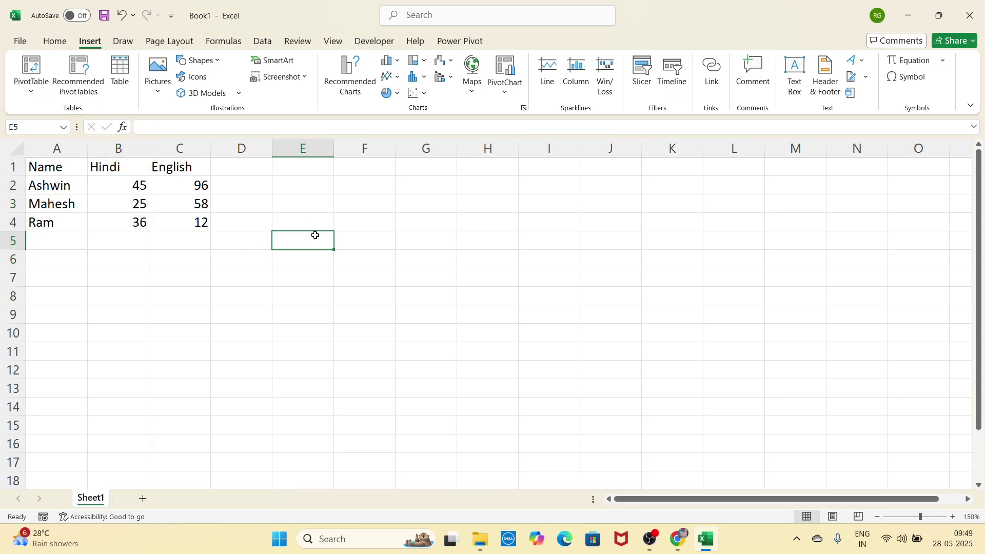
{"action": "left_click", "coordinate": [317, 220]}
{"action": "left_click_drag", "start_coordinate": [85, 174], "coordinate": [189, 222]}
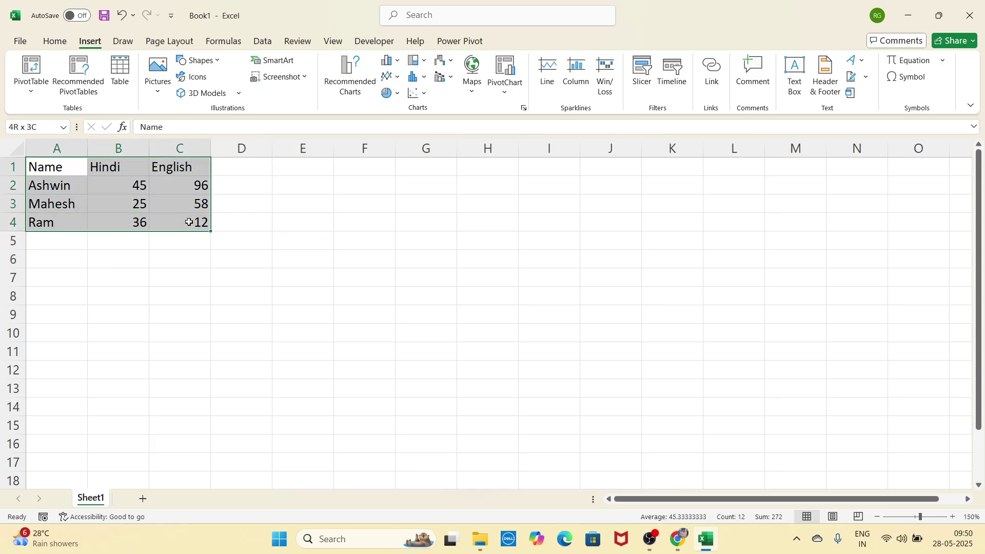
Step: Start a PivotTable from A1:C4, trying an existing-worksheet location at K7
{"action": "left_click", "coordinate": [31, 72]}
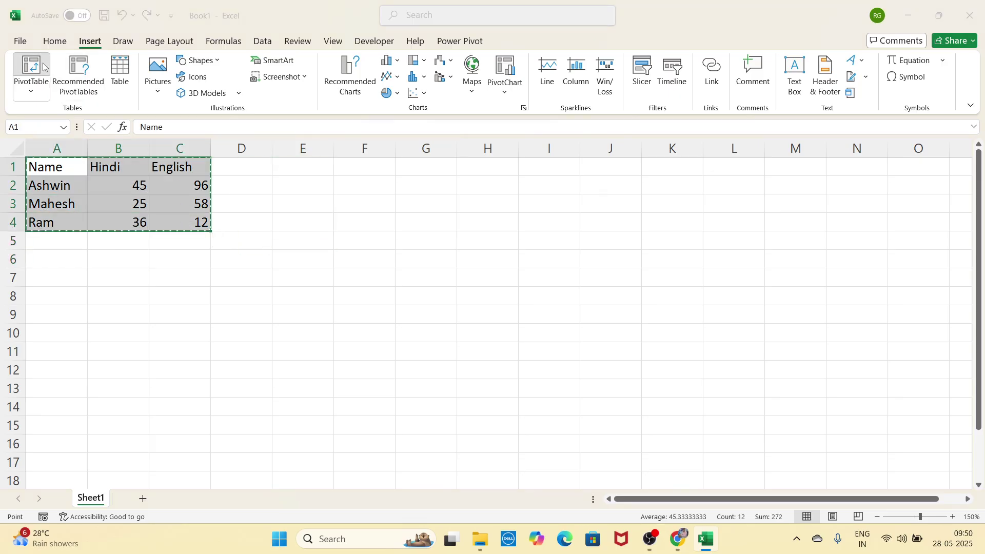
{"action": "left_click_drag", "start_coordinate": [373, 136], "coordinate": [313, 159]}
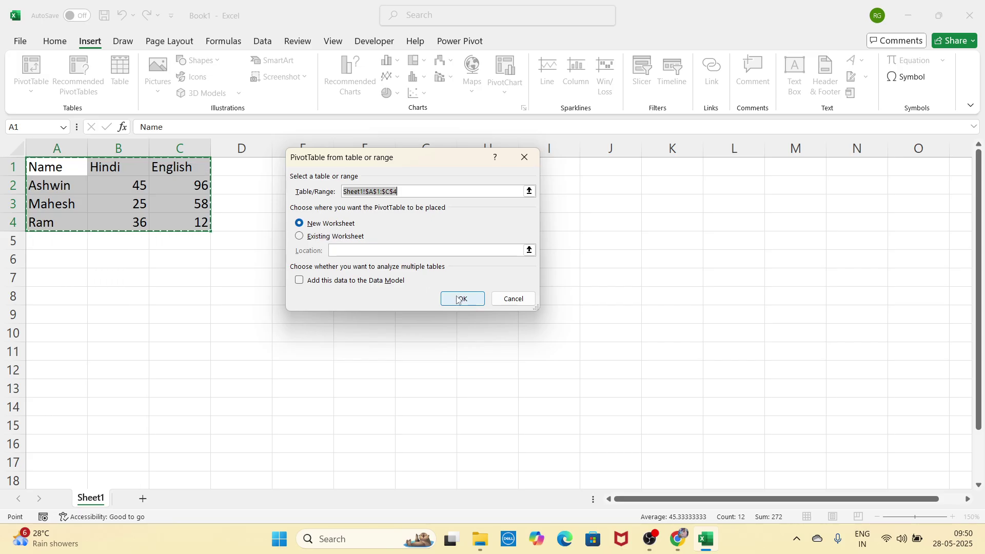
{"action": "left_click", "coordinate": [342, 239]}
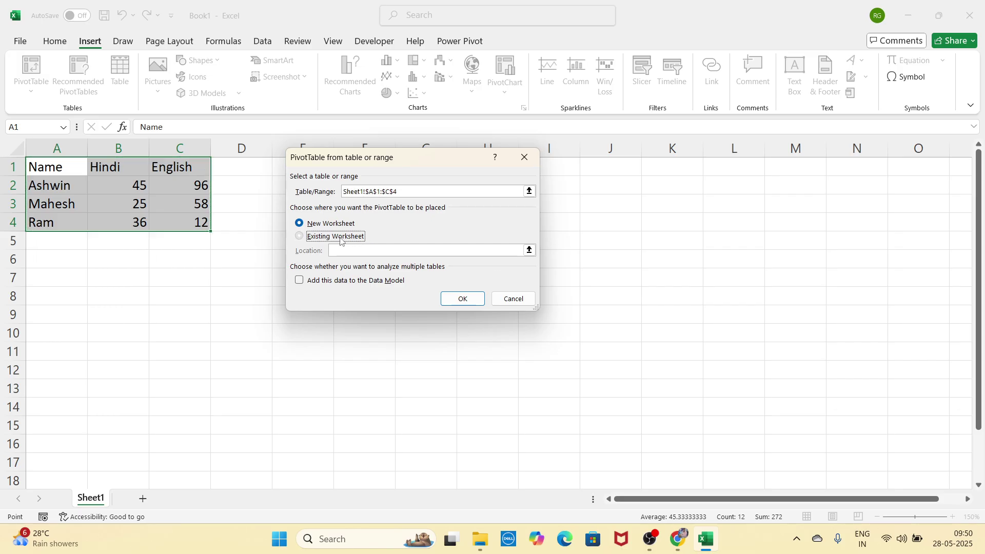
{"action": "left_click", "coordinate": [587, 248]}
{"action": "left_click", "coordinate": [672, 244]}
{"action": "left_click", "coordinate": [670, 281]}
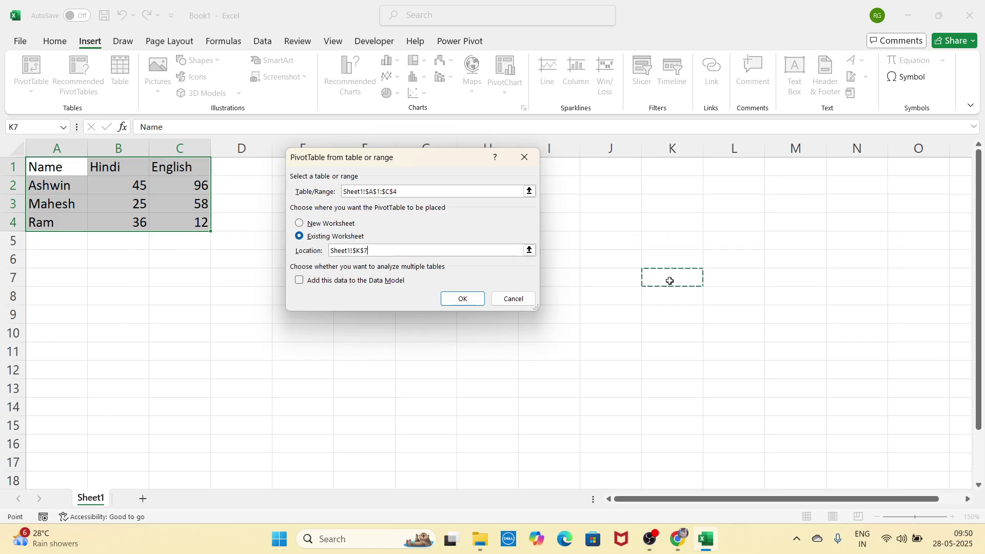
Step: Clear the location and create the PivotTable on a new worksheet instead
{"action": "key", "text": "BackSpace"}
{"action": "key", "text": "BackSpace"}
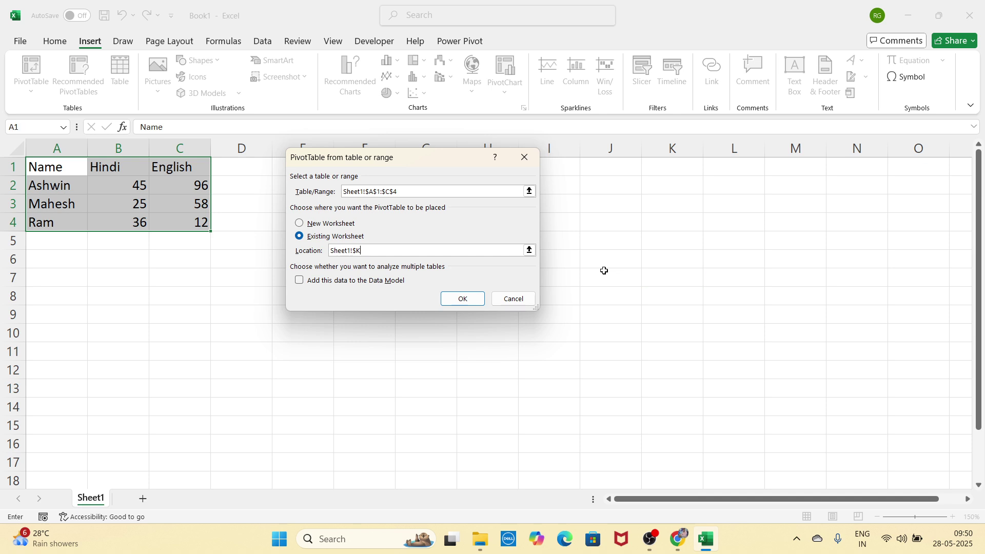
{"action": "key", "text": "BackSpace"}
{"action": "key", "text": "BackSpace"}
{"action": "key", "text": "BackSpace"}
{"action": "key", "text": "BackSpace"}
{"action": "key", "text": "BackSpace"}
{"action": "key", "text": "BackSpace"}
{"action": "key", "text": "BackSpace"}
{"action": "key", "text": "BackSpace"}
{"action": "key", "text": "BackSpace"}
{"action": "left_click", "coordinate": [340, 226]}
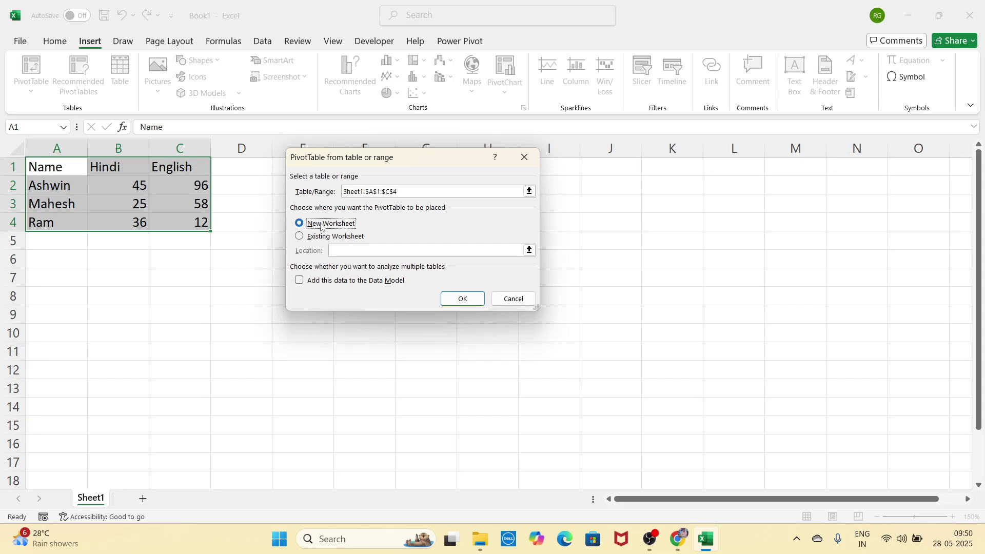
{"action": "left_click", "coordinate": [462, 298]}
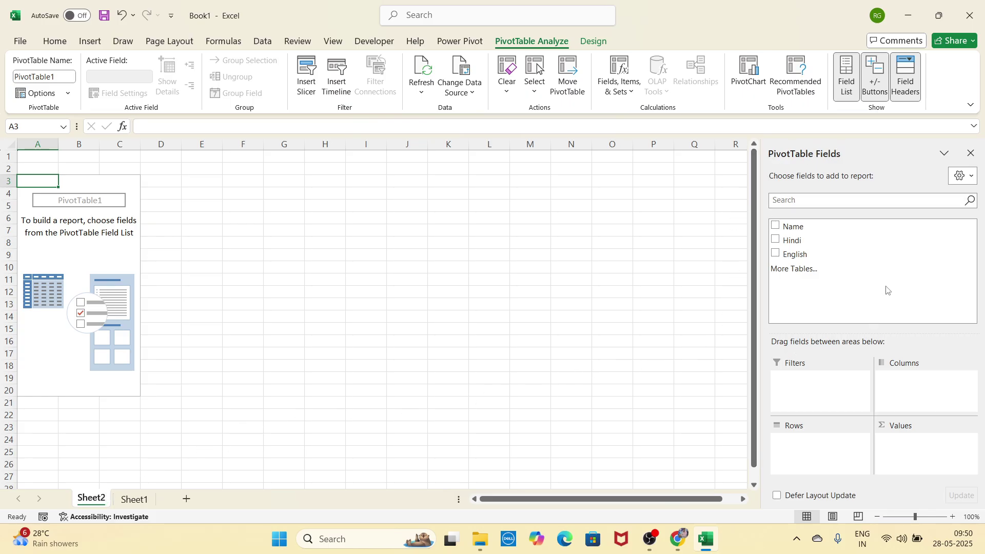
Step: Add Name as pivot rows and Sum of English as values (grand total 166)
{"action": "left_click", "coordinate": [776, 225]}
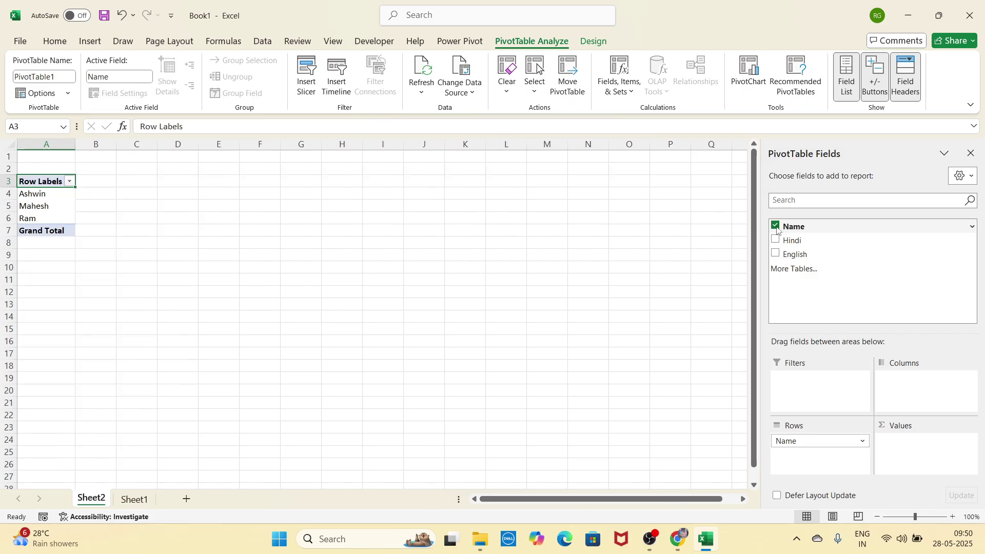
{"action": "left_click", "coordinate": [776, 254]}
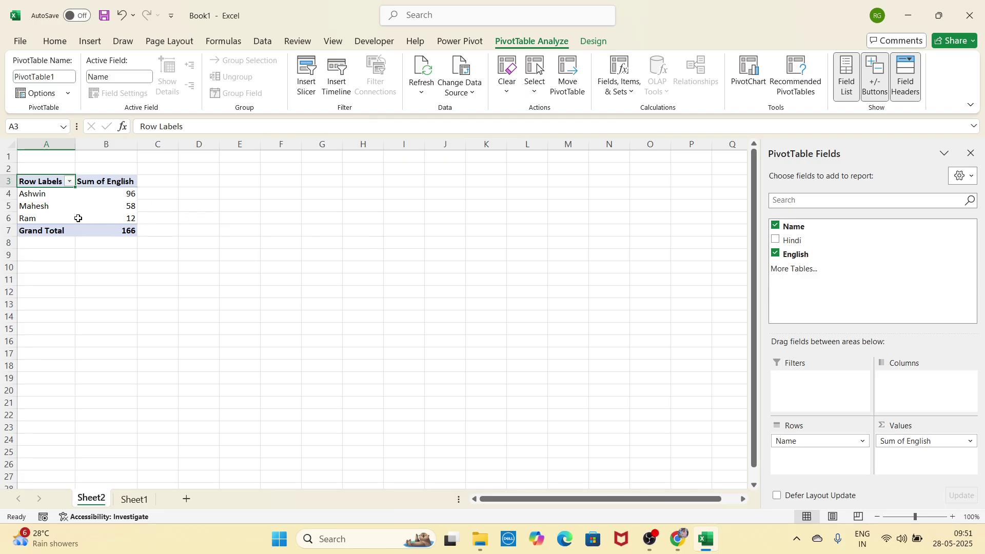
{"action": "left_click", "coordinate": [123, 229]}
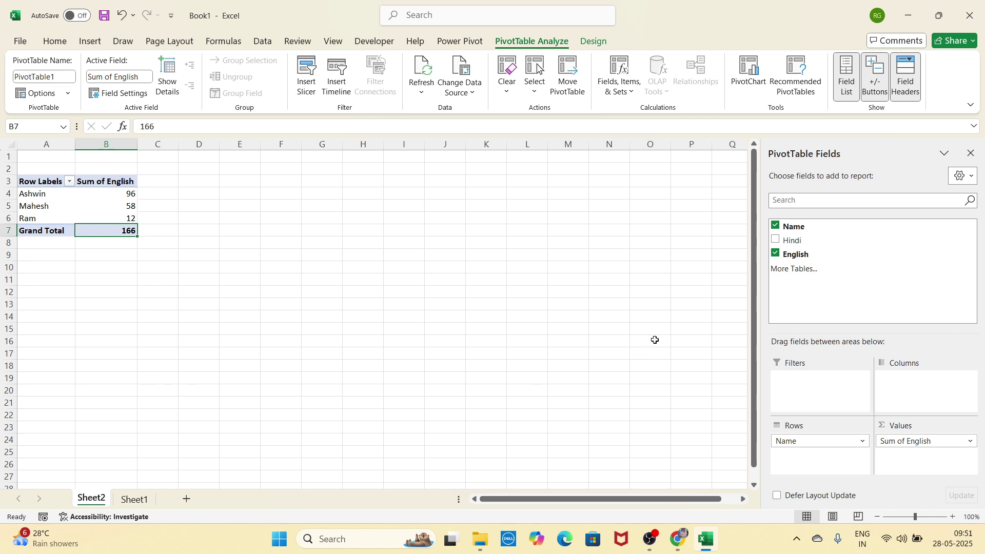
Step: Replace English with Hindi in the pivot values, then return to Sheet1
{"action": "left_click", "coordinate": [776, 253]}
{"action": "left_click", "coordinate": [776, 240]}
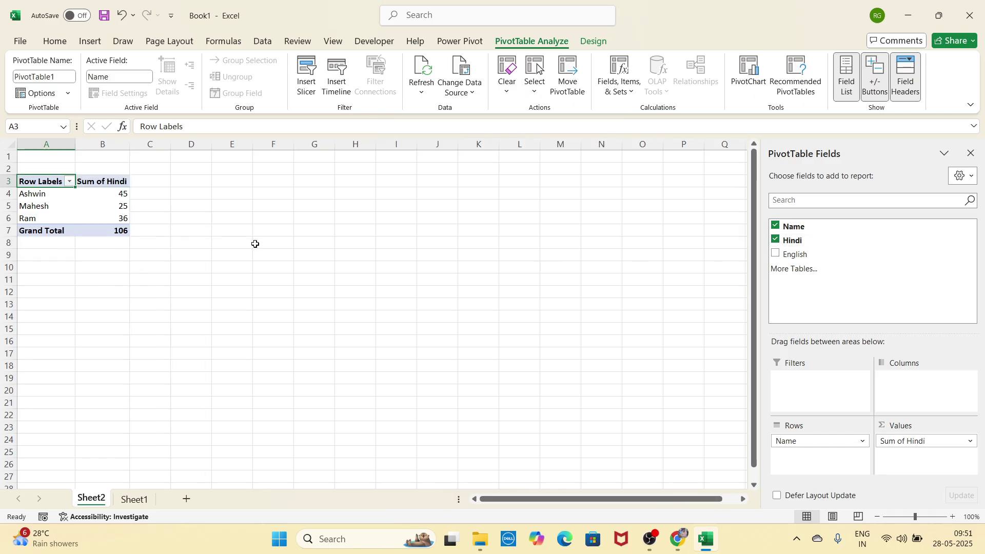
{"action": "left_click", "coordinate": [143, 493]}
{"action": "left_click", "coordinate": [90, 41]}
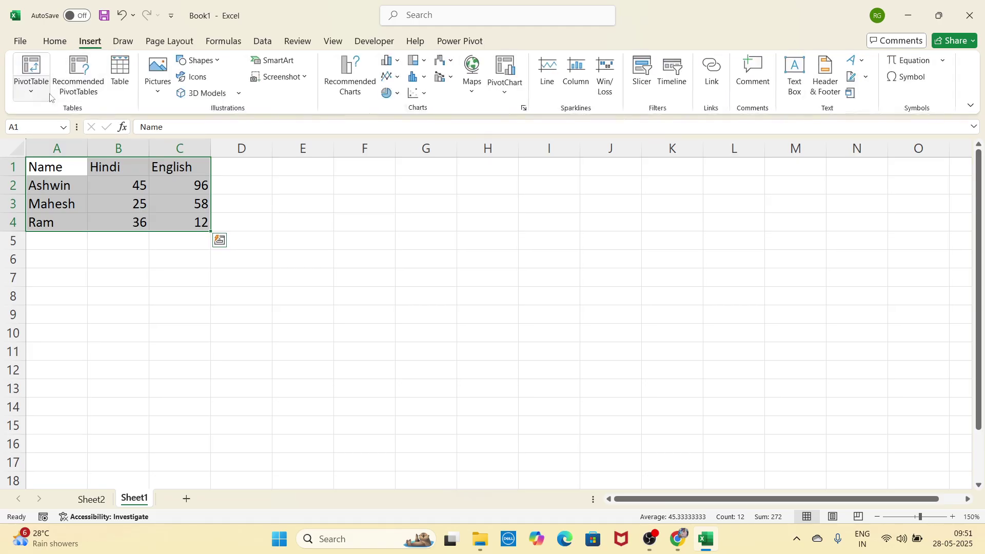
{"action": "left_click", "coordinate": [79, 92]}
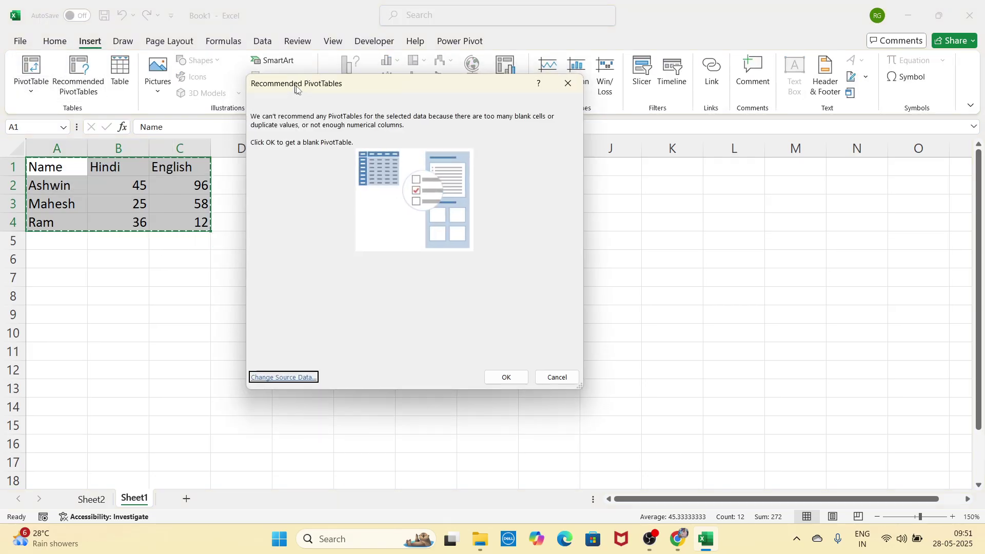
{"action": "left_click_drag", "start_coordinate": [296, 88], "coordinate": [333, 110]}
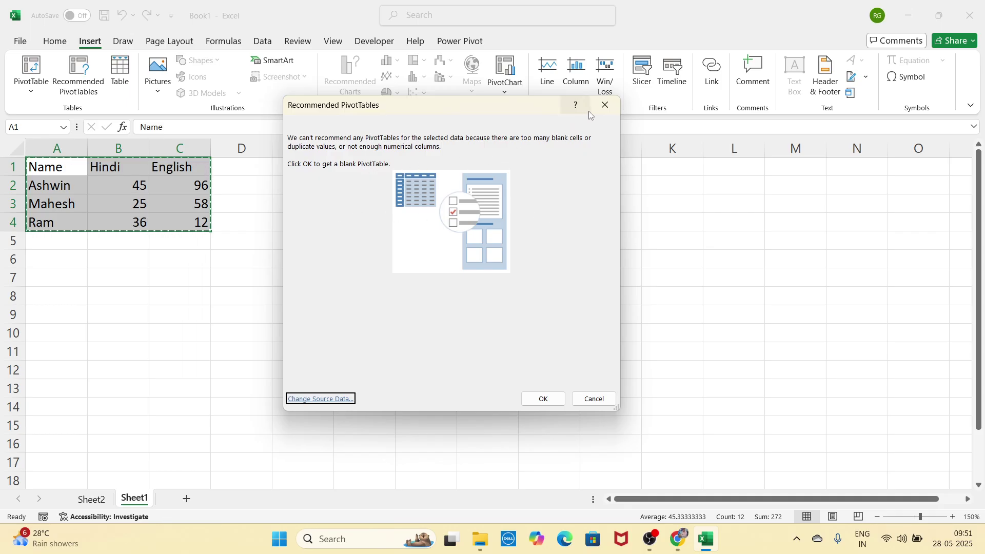
{"action": "left_click", "coordinate": [604, 105]}
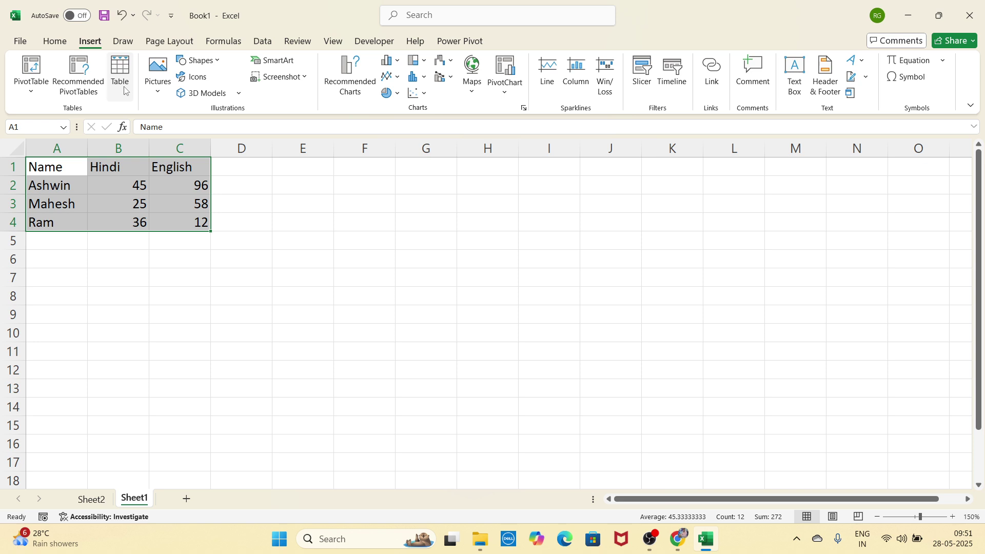
Step: Format A1:C4 as Table1, browse table styles, and toggle the header filter buttons off and on
{"action": "left_click", "coordinate": [124, 91]}
{"action": "left_click", "coordinate": [442, 282]}
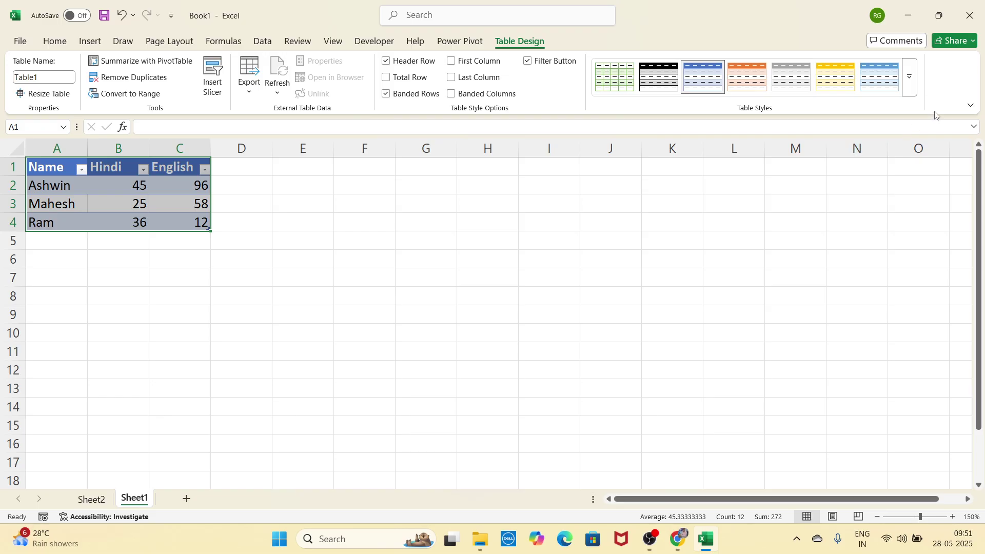
{"action": "left_click", "coordinate": [906, 80]}
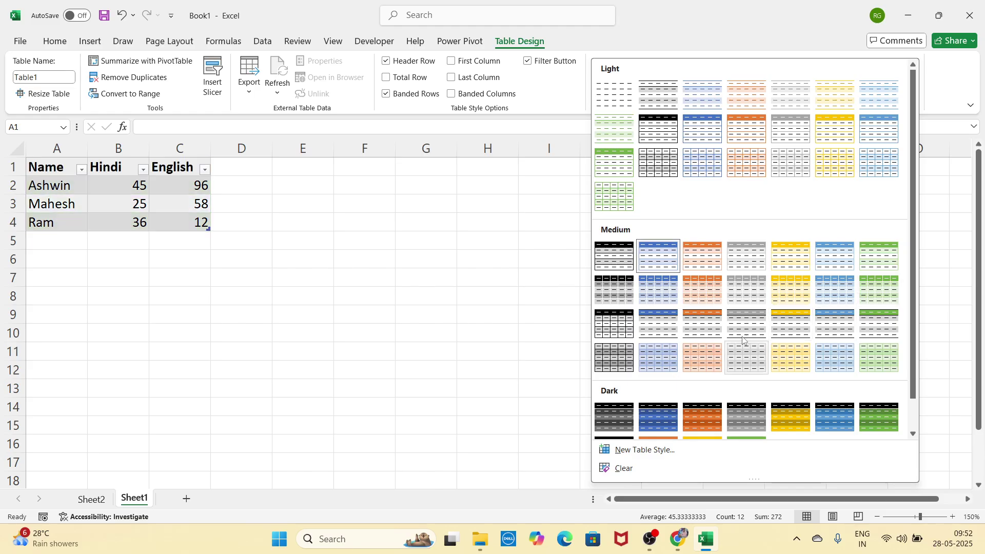
{"action": "left_click", "coordinate": [433, 282]}
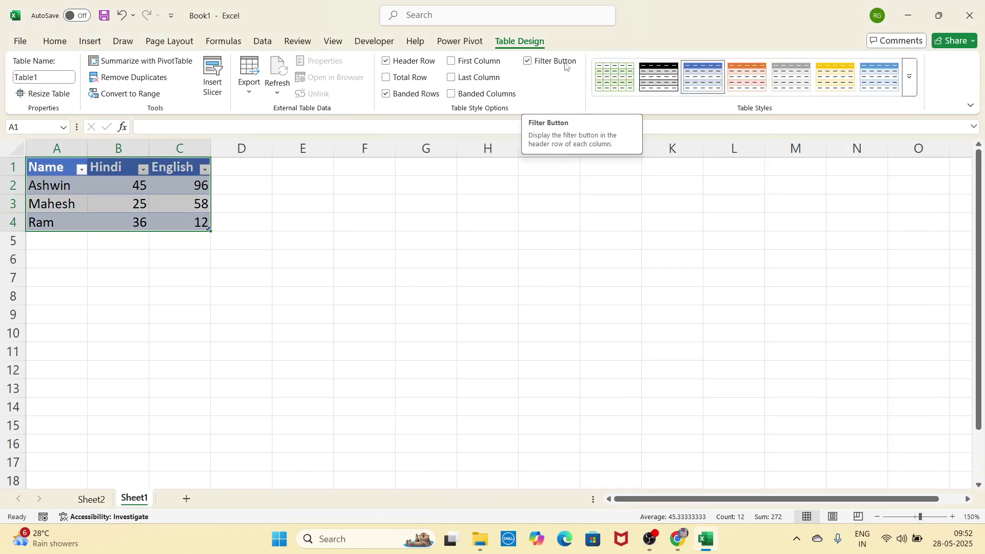
{"action": "left_click", "coordinate": [528, 62]}
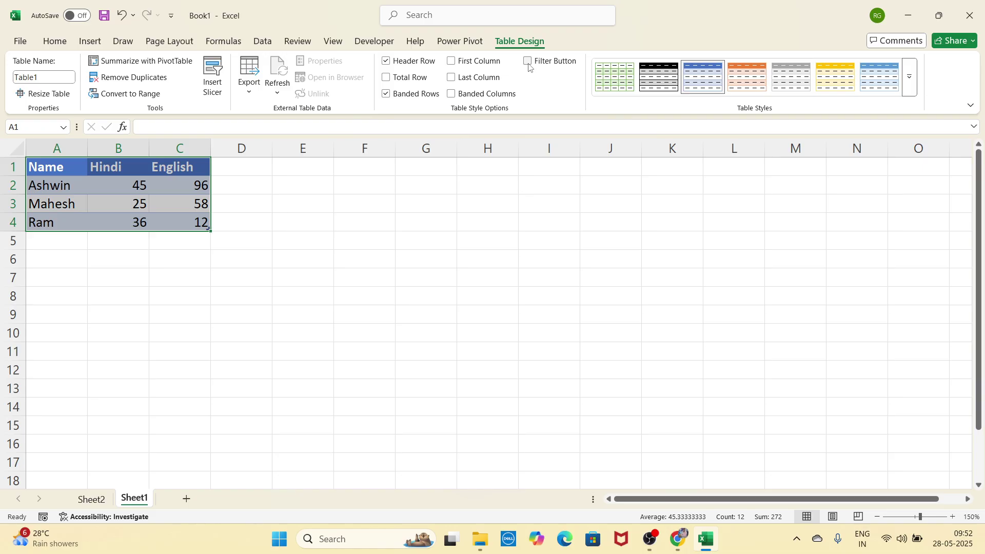
{"action": "left_click", "coordinate": [530, 67]}
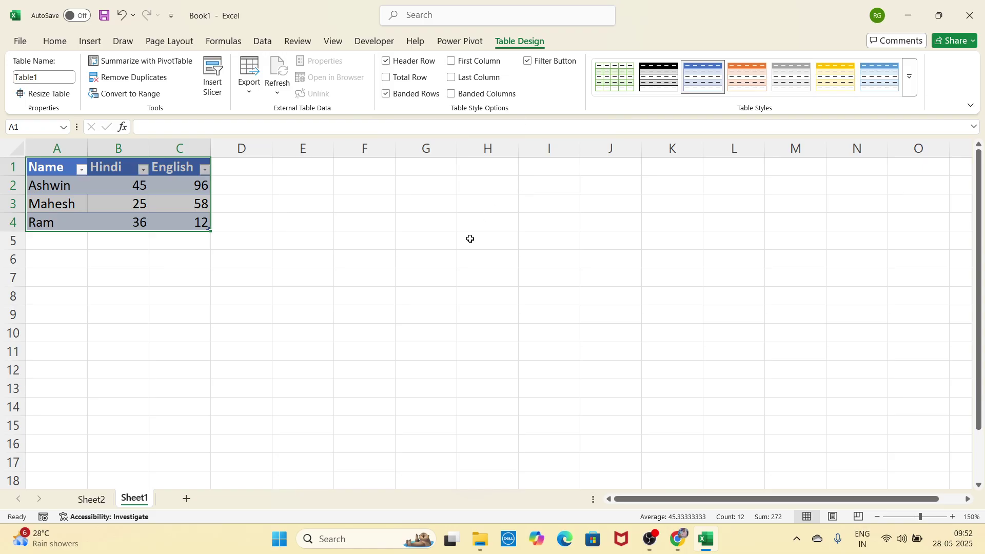
{"action": "left_click", "coordinate": [376, 242]}
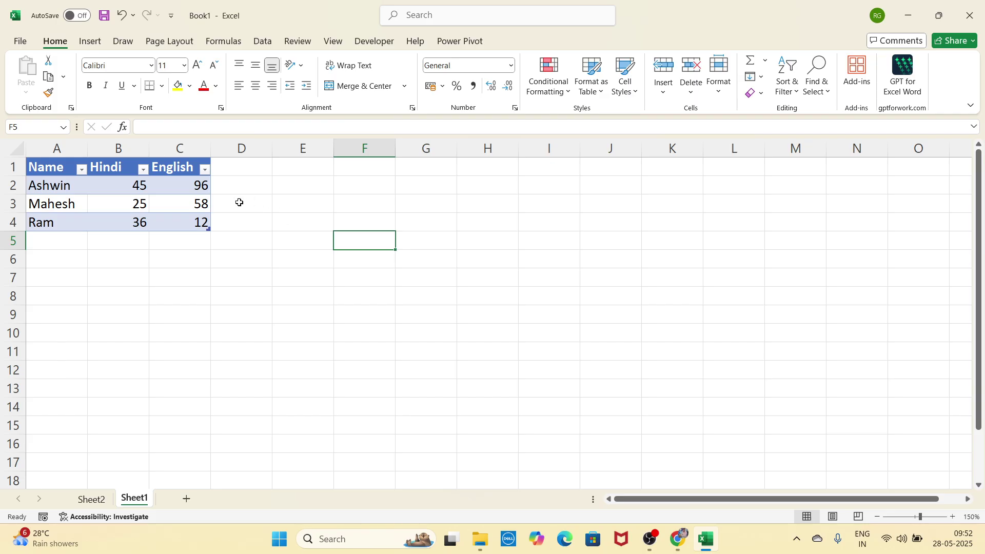
{"action": "left_click", "coordinate": [84, 171]}
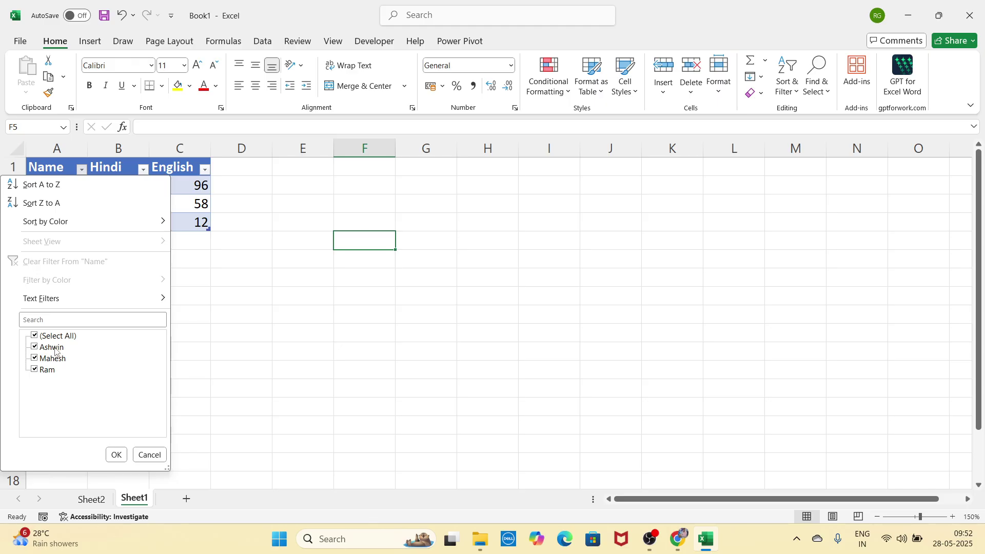
{"action": "left_click", "coordinate": [55, 351]}
{"action": "left_click", "coordinate": [116, 455]}
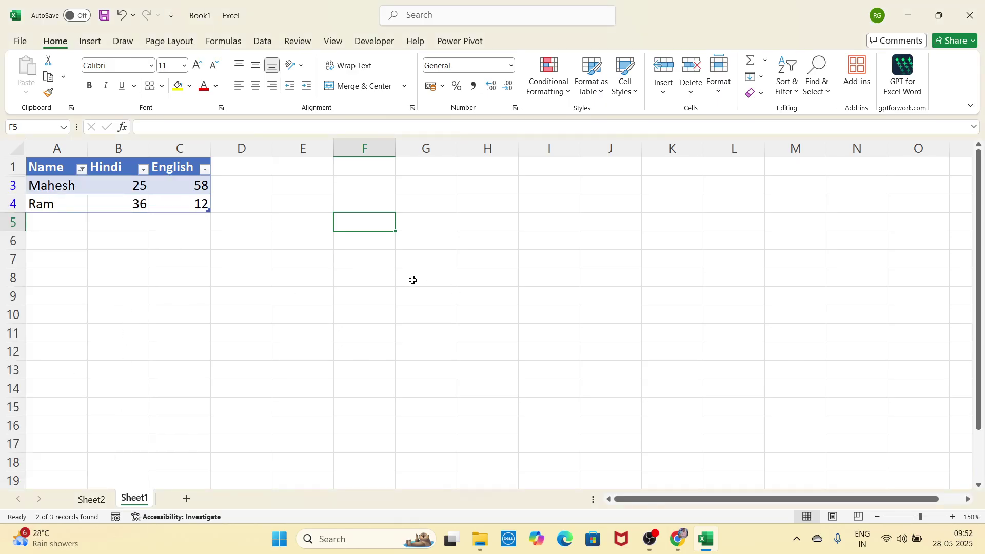
{"action": "left_click", "coordinate": [82, 170]}
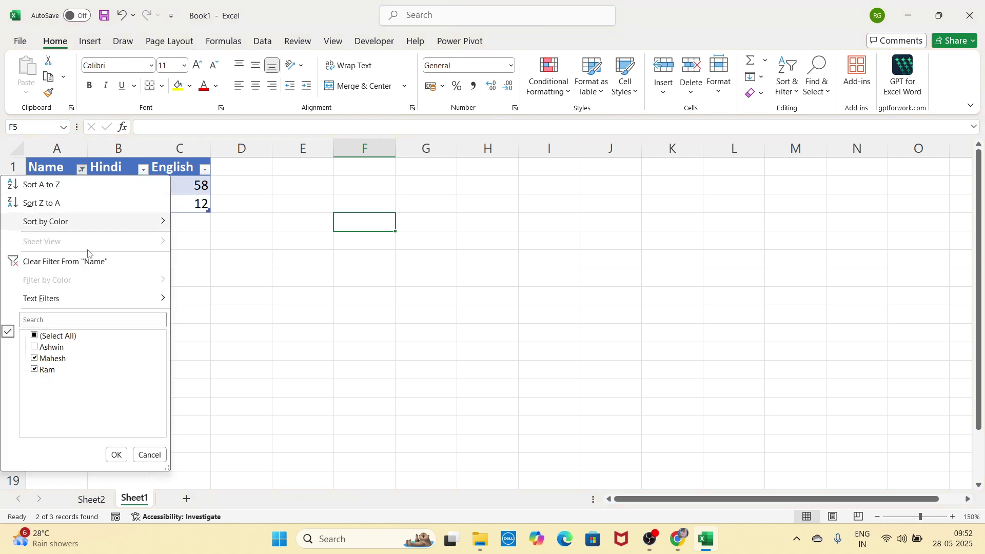
{"action": "left_click", "coordinate": [65, 337]}
{"action": "left_click", "coordinate": [116, 455]}
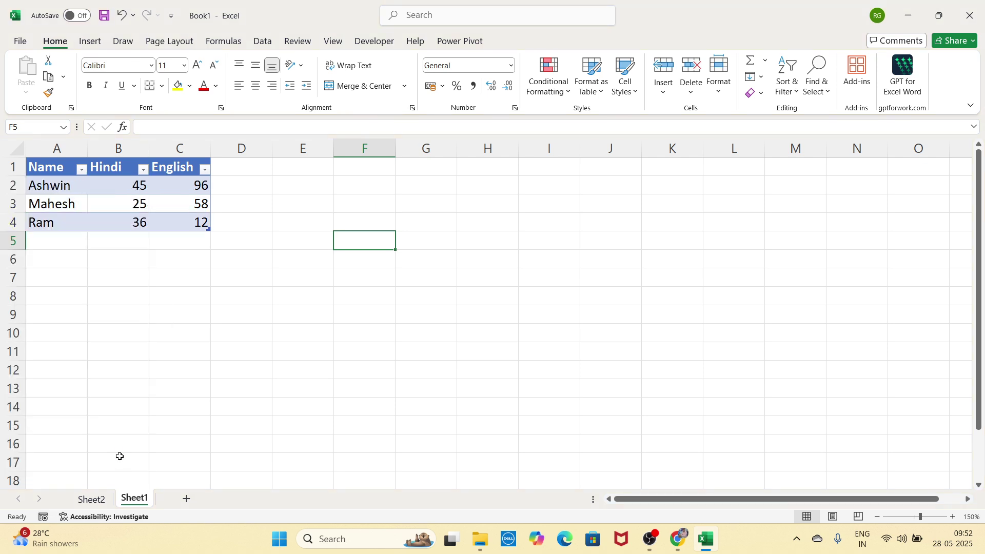
{"action": "left_click", "coordinate": [266, 262]}
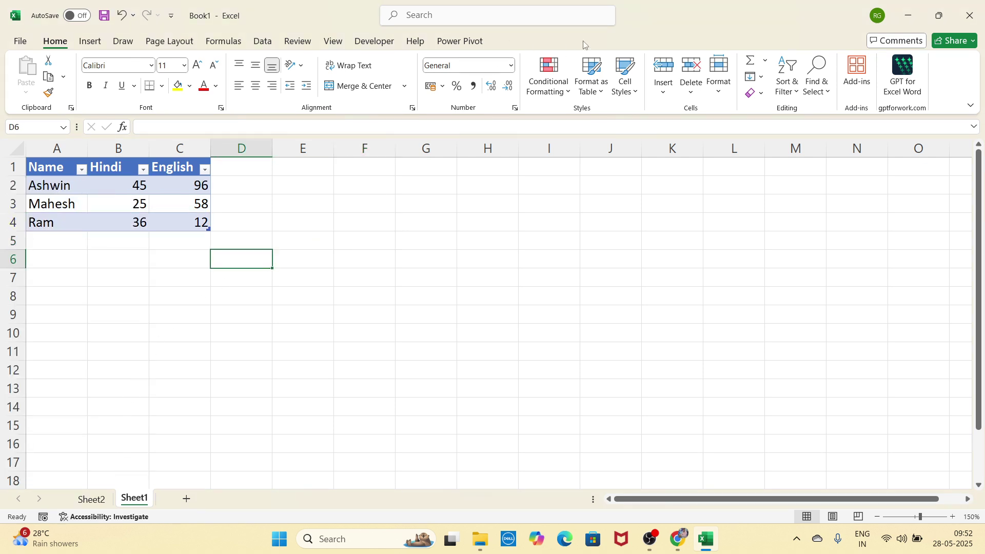
Step: Try the filter button and Banded Columns options, leaving columns unbanded
{"action": "left_click", "coordinate": [203, 202]}
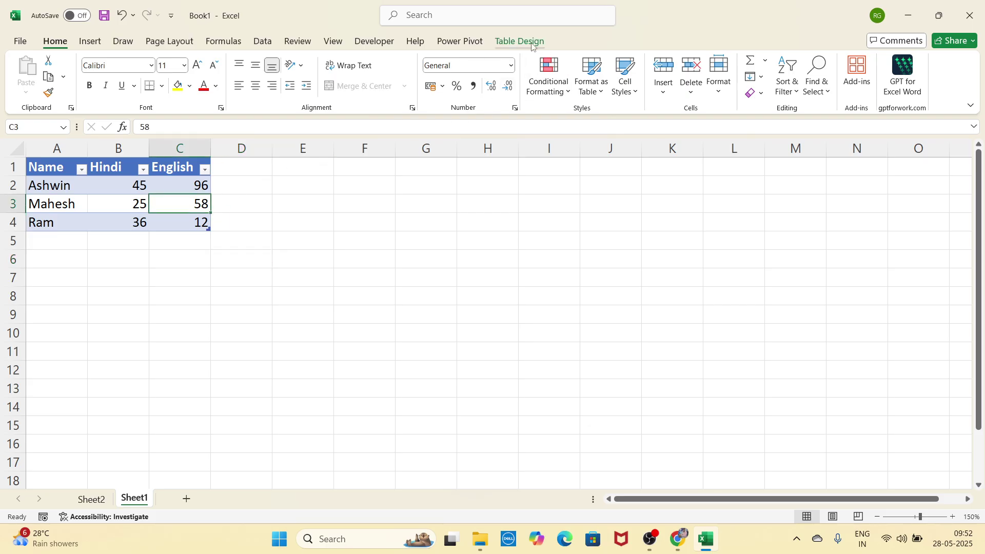
{"action": "left_click", "coordinate": [532, 47]}
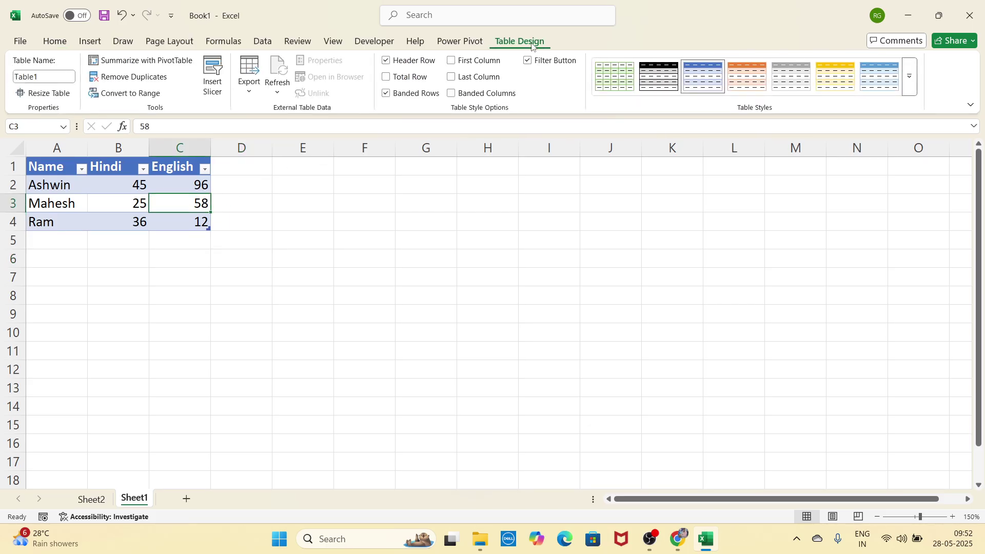
{"action": "left_click", "coordinate": [528, 61]}
{"action": "left_click", "coordinate": [528, 60]}
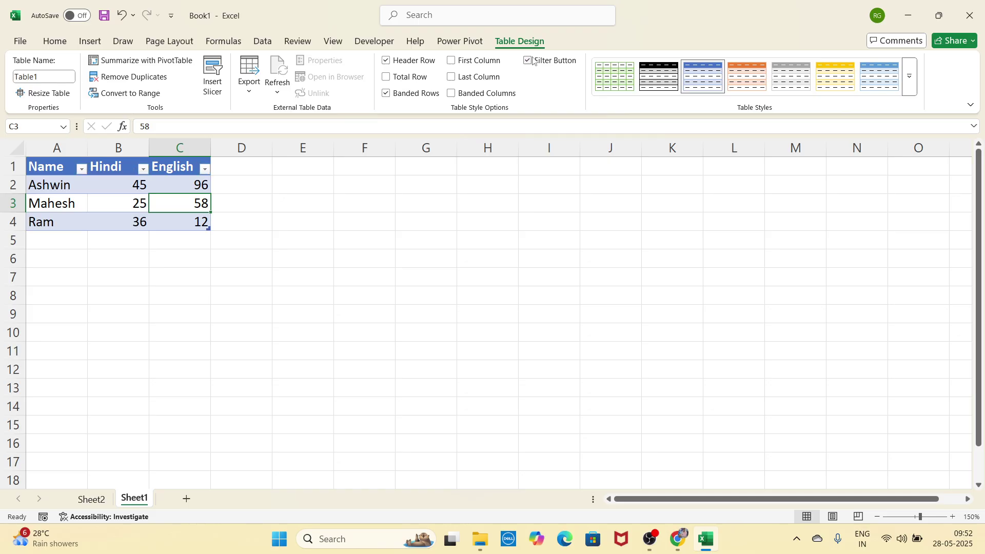
{"action": "left_click", "coordinate": [492, 94]}
{"action": "left_click", "coordinate": [491, 93]}
{"action": "left_click", "coordinate": [502, 98]}
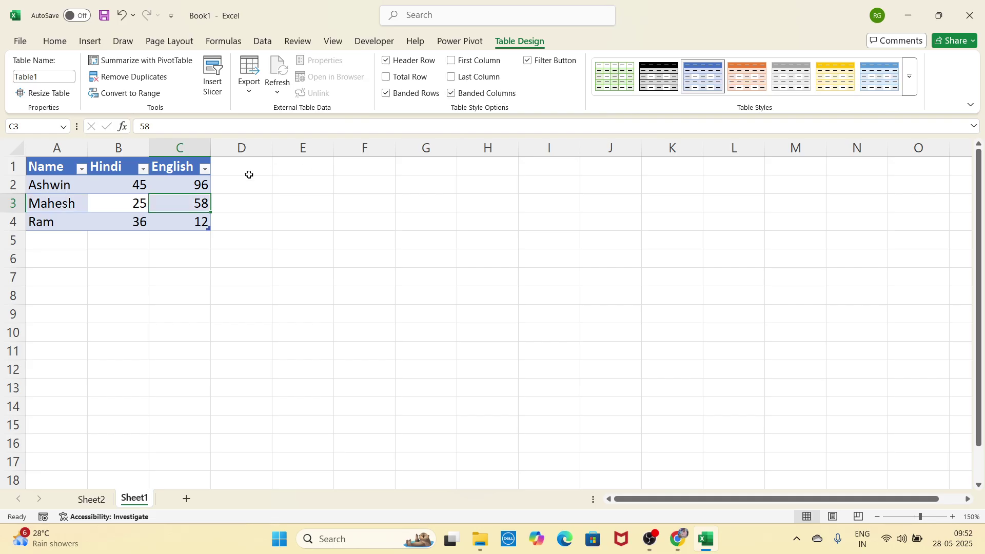
{"action": "left_click", "coordinate": [515, 100]}
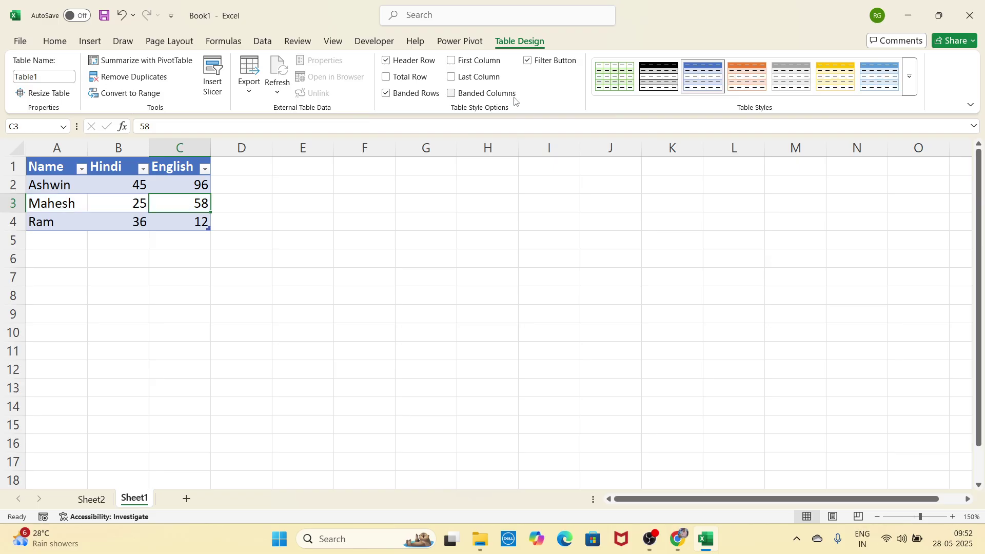
{"action": "left_click", "coordinate": [451, 94]}
{"action": "left_click", "coordinate": [447, 96]}
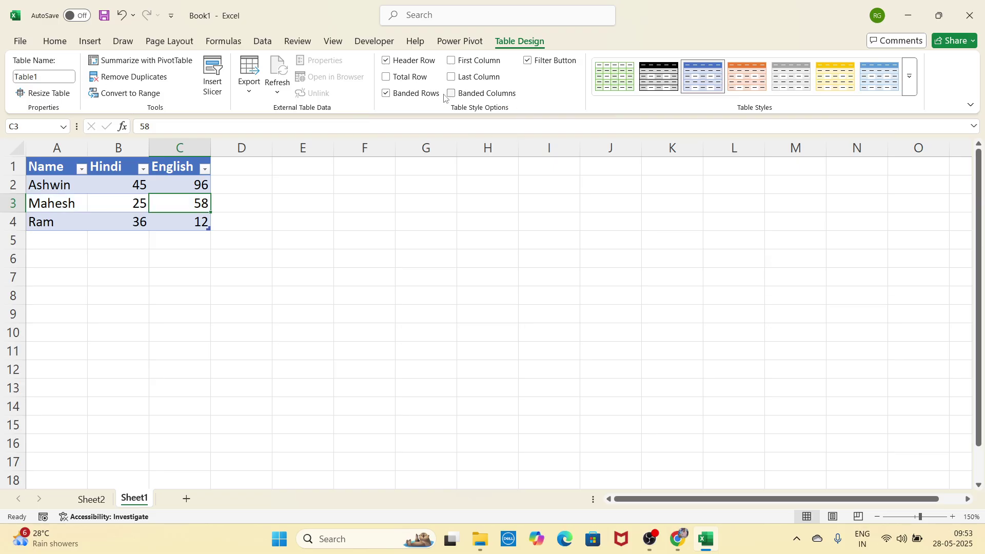
Step: Turn Banded Rows off for Table1
{"action": "left_click", "coordinate": [418, 97]}
{"action": "left_click", "coordinate": [418, 99]}
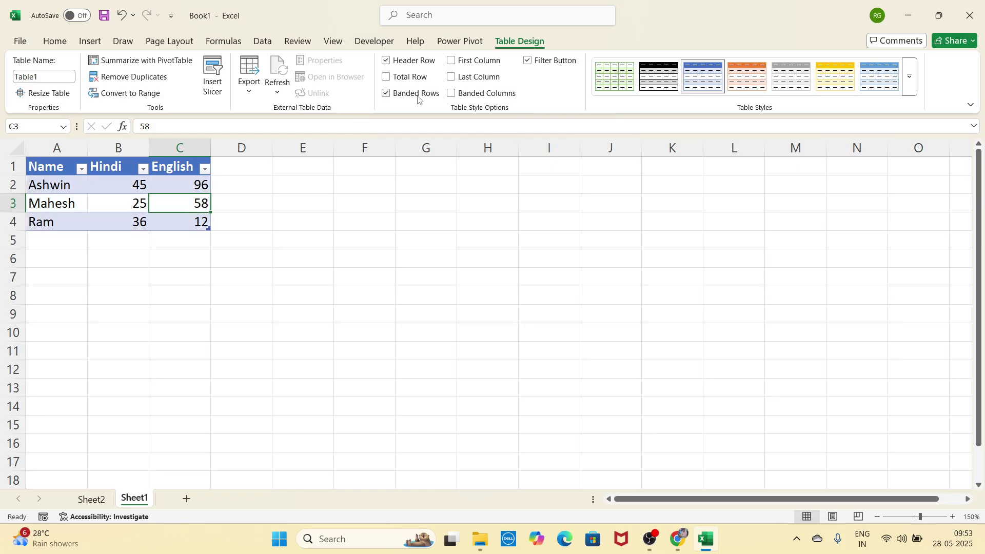
{"action": "left_click", "coordinate": [418, 99]}
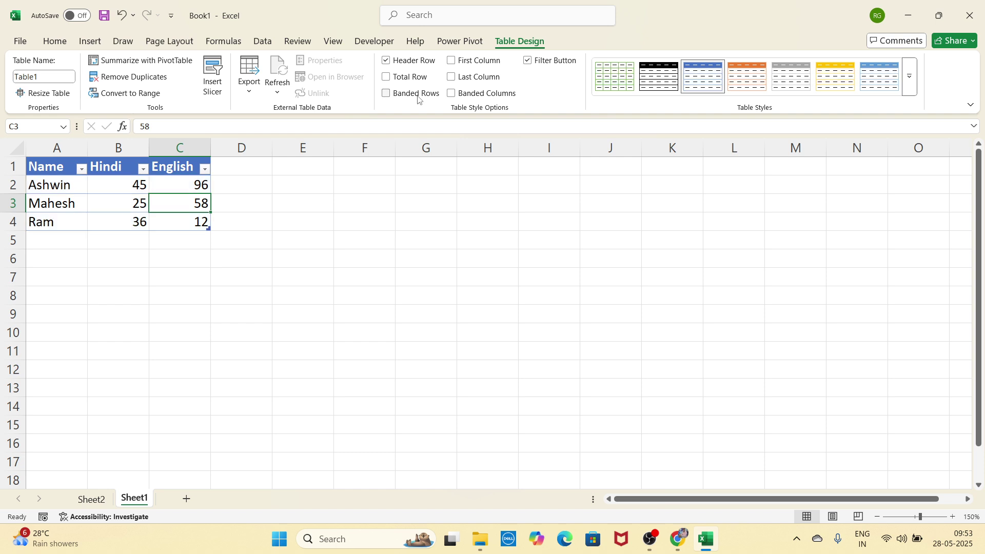
Step: Try Last Column, First Column, Total Row and Header Row options, reverting each
{"action": "left_click", "coordinate": [471, 82]}
{"action": "left_click", "coordinate": [471, 81]}
{"action": "left_click", "coordinate": [476, 66]}
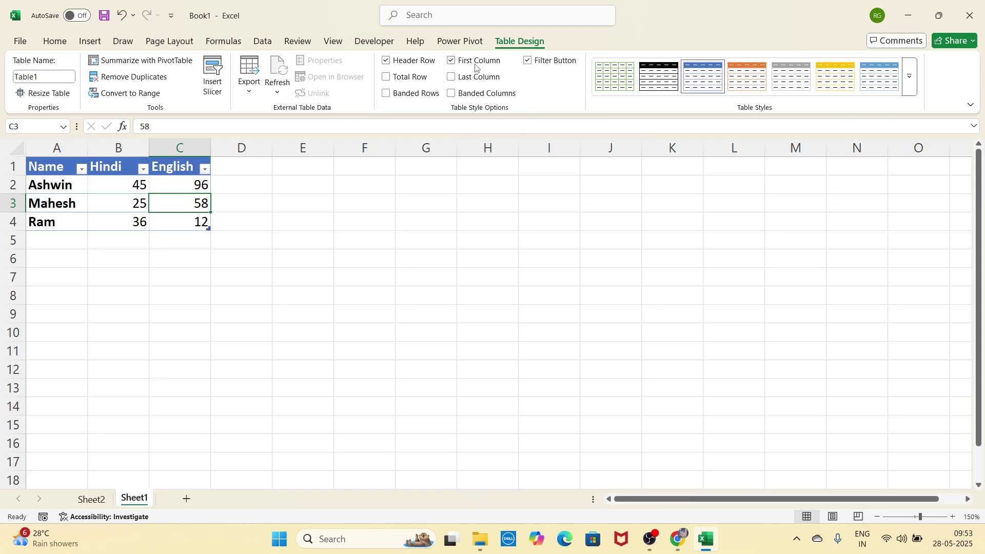
{"action": "left_click", "coordinate": [476, 66]}
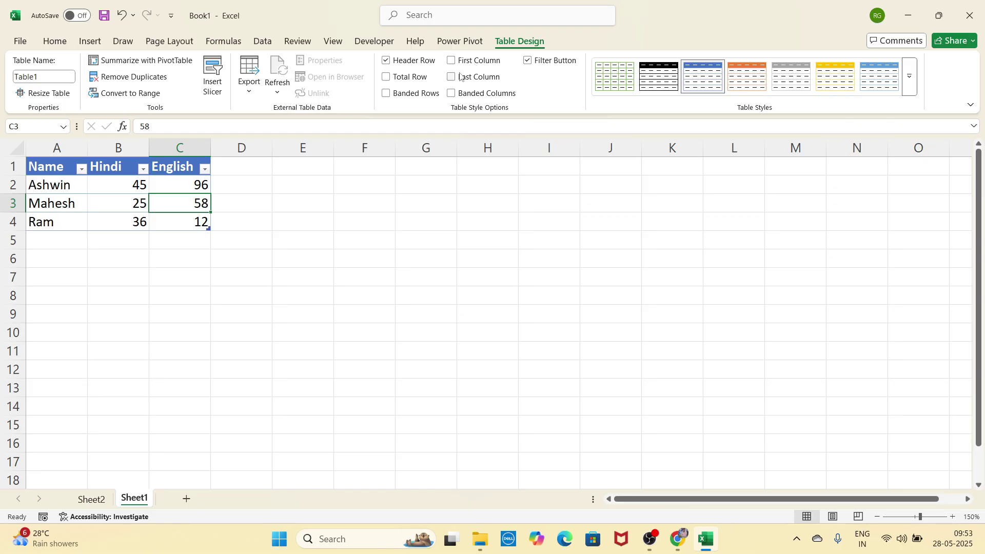
{"action": "left_click", "coordinate": [418, 78]}
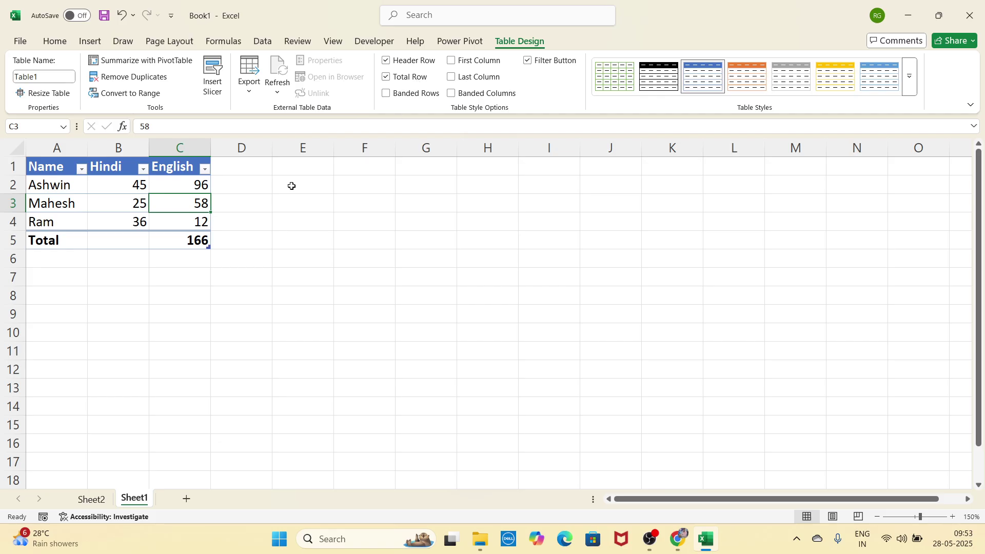
{"action": "left_click", "coordinate": [390, 83]}
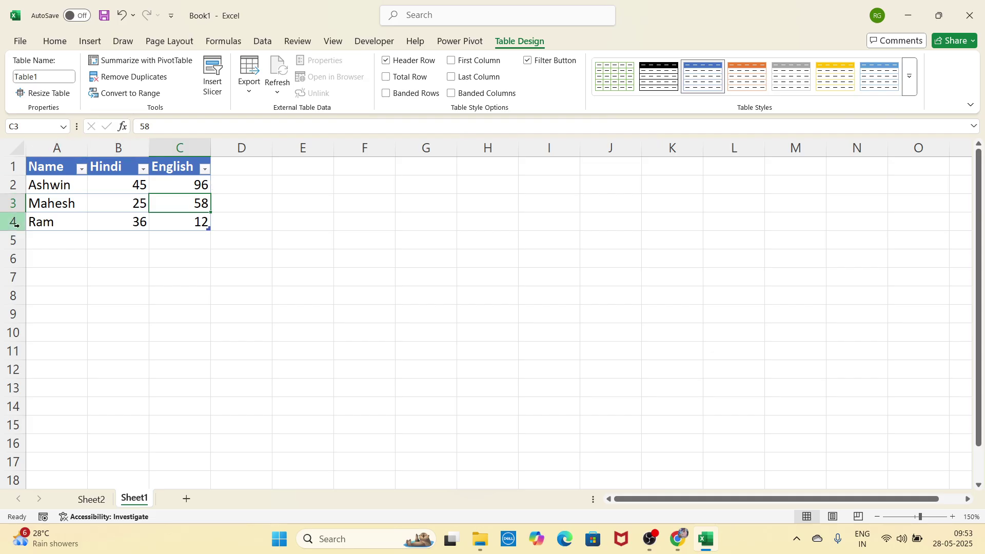
{"action": "left_click", "coordinate": [425, 65]}
{"action": "left_click", "coordinate": [425, 66]}
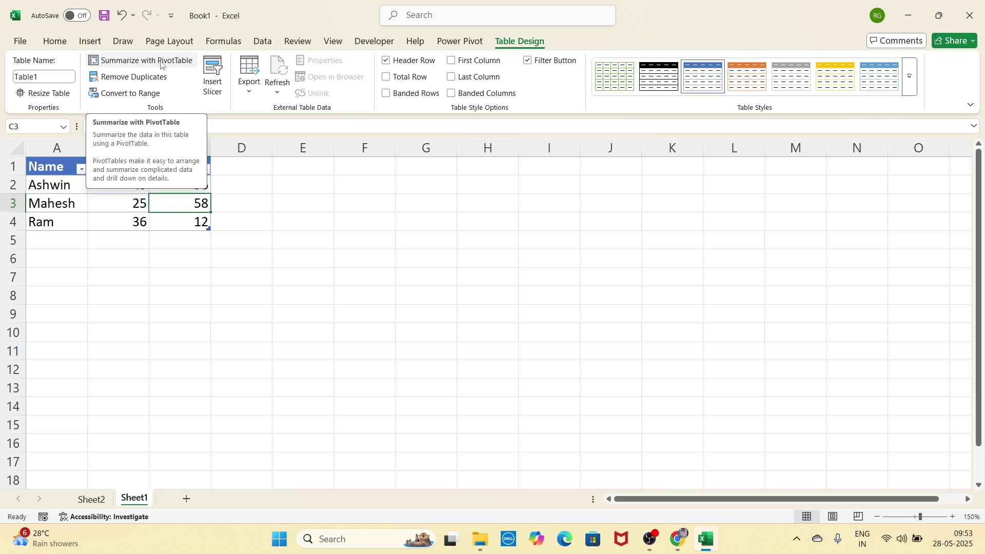
{"action": "left_click", "coordinate": [165, 65]}
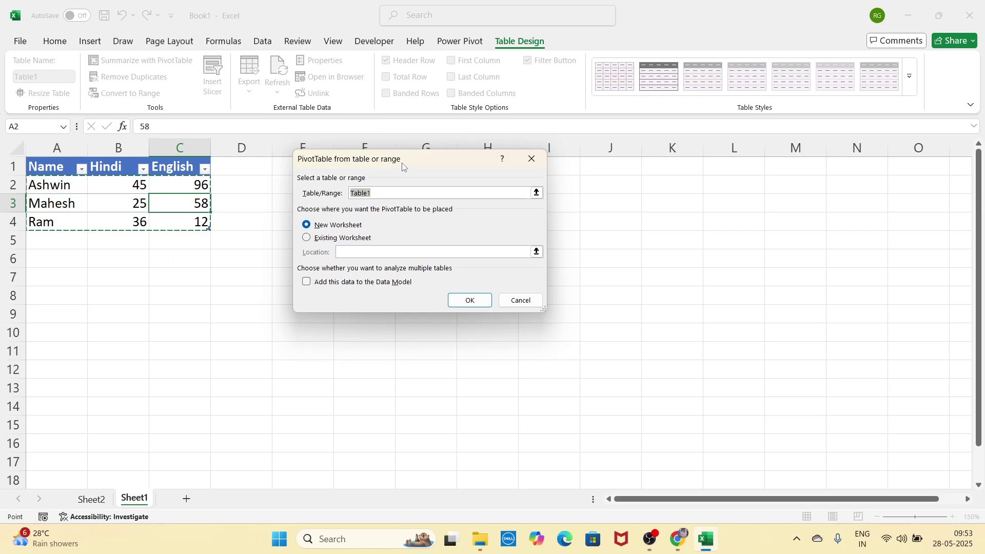
{"action": "left_click", "coordinate": [533, 160]}
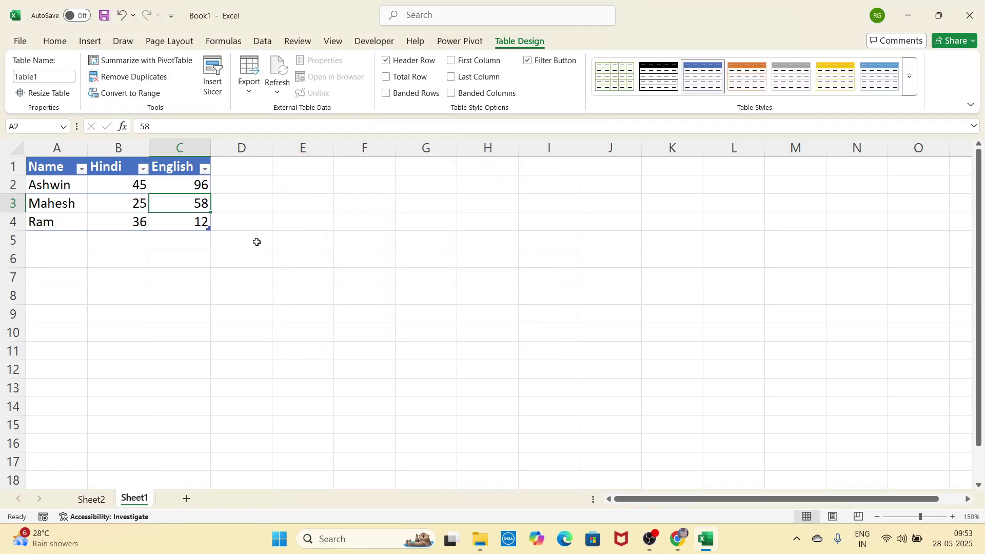
{"action": "left_click", "coordinate": [310, 235]}
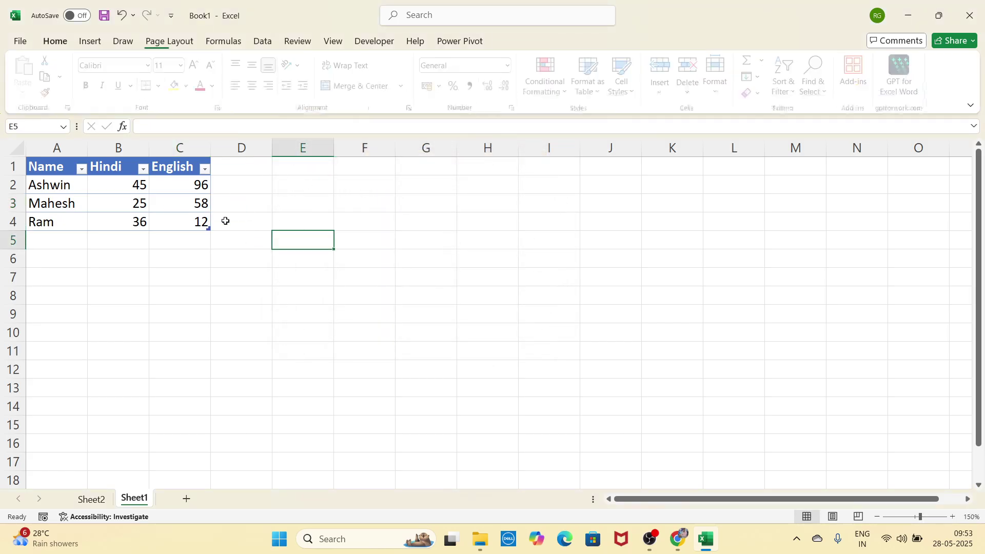
Step: Overwrite Mahesh in A3 and Ram in A4 with the name Ashwin
{"action": "left_click", "coordinate": [73, 187]}
{"action": "left_click", "coordinate": [73, 205]}
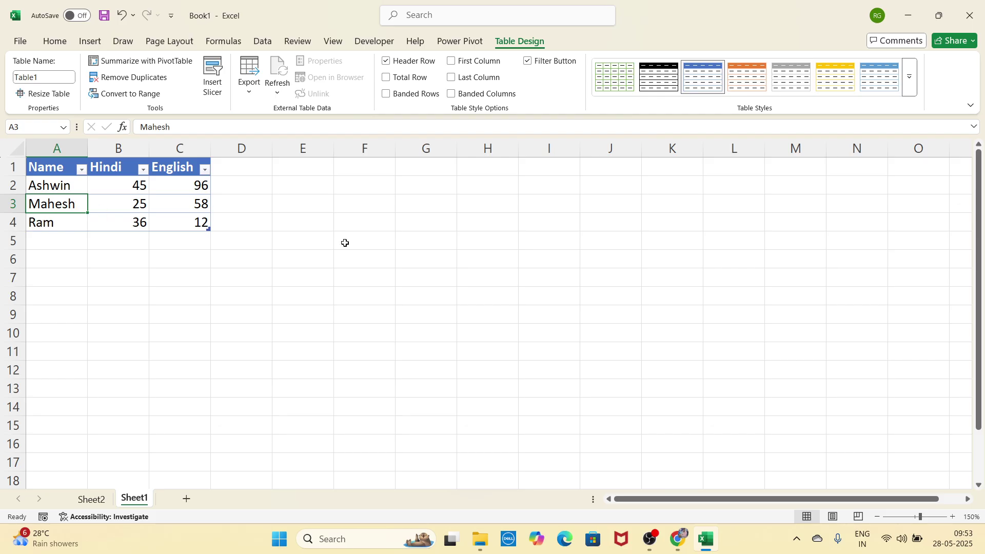
{"action": "type", "text": "A"}
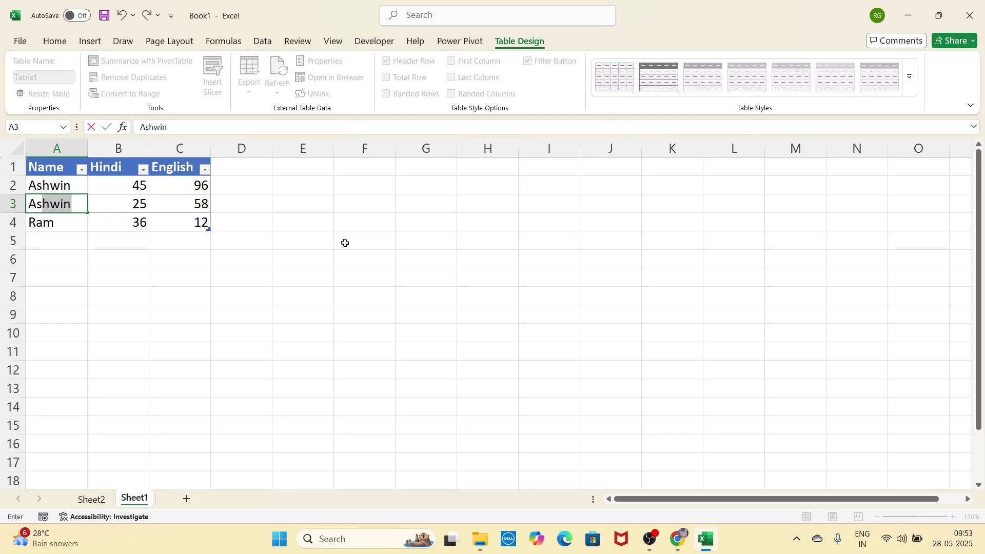
{"action": "key", "text": "Return"}
{"action": "type", "text": "As"}
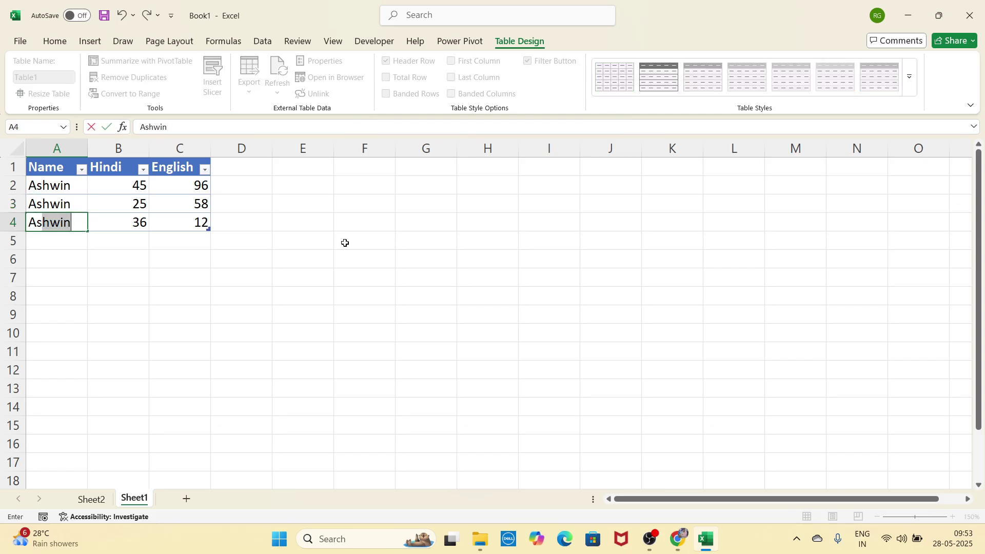
{"action": "key", "text": "Return"}
{"action": "left_click", "coordinate": [166, 209]}
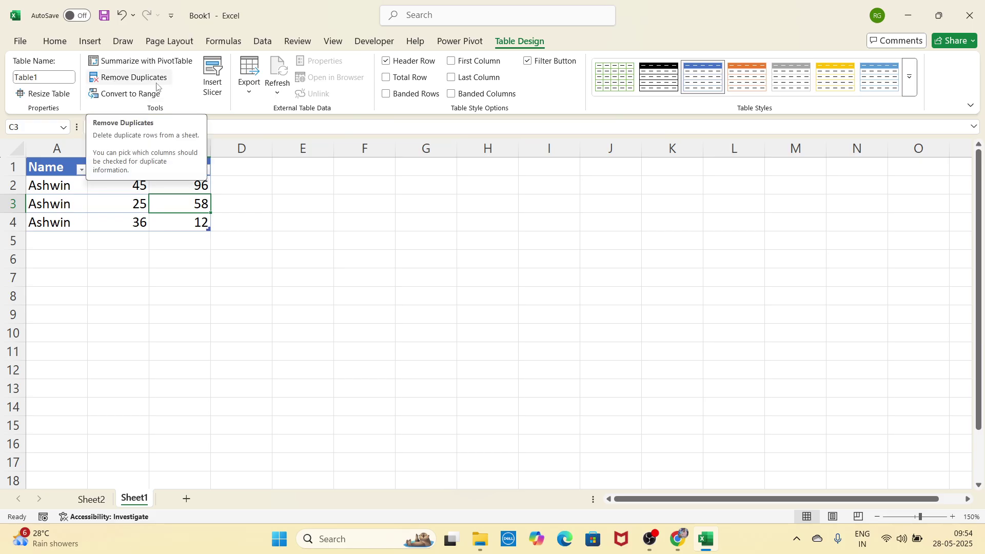
{"action": "left_click", "coordinate": [128, 81]}
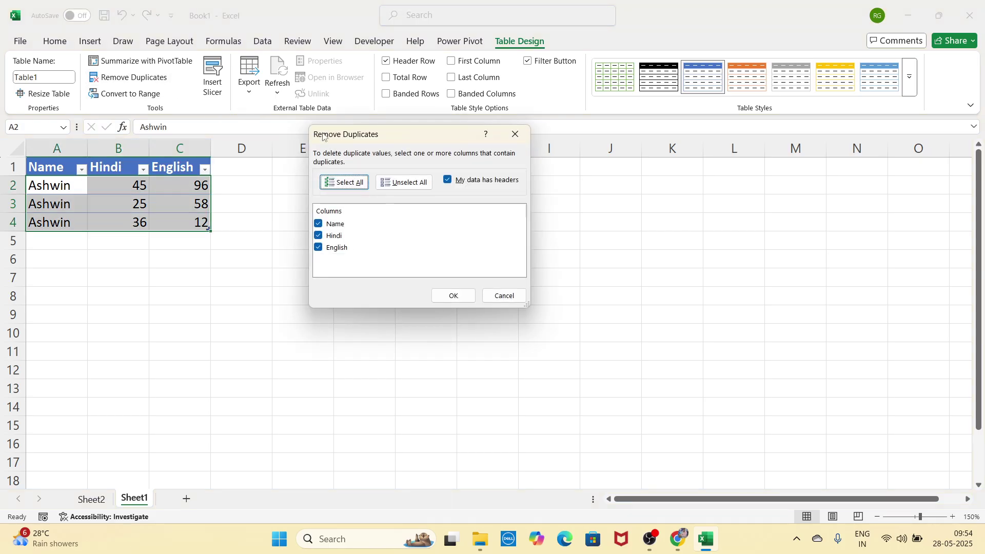
{"action": "left_click_drag", "start_coordinate": [325, 135], "coordinate": [256, 127]}
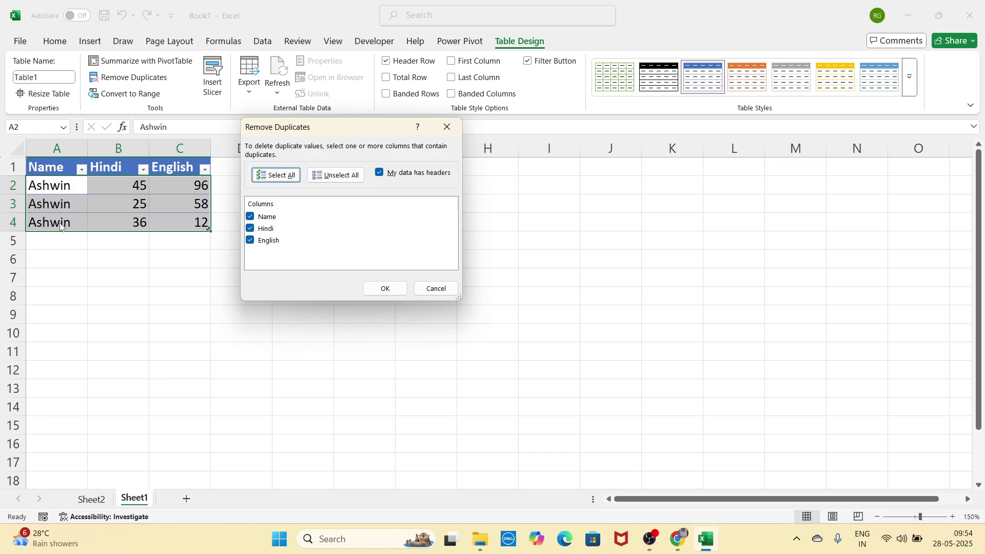
{"action": "left_click", "coordinate": [250, 240]}
{"action": "left_click", "coordinate": [265, 228]}
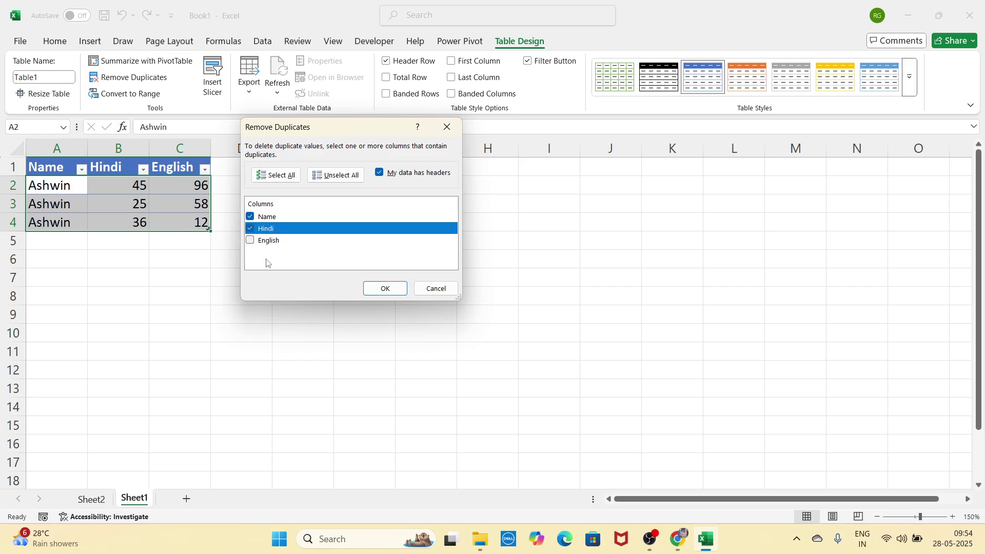
{"action": "left_click", "coordinate": [250, 228]}
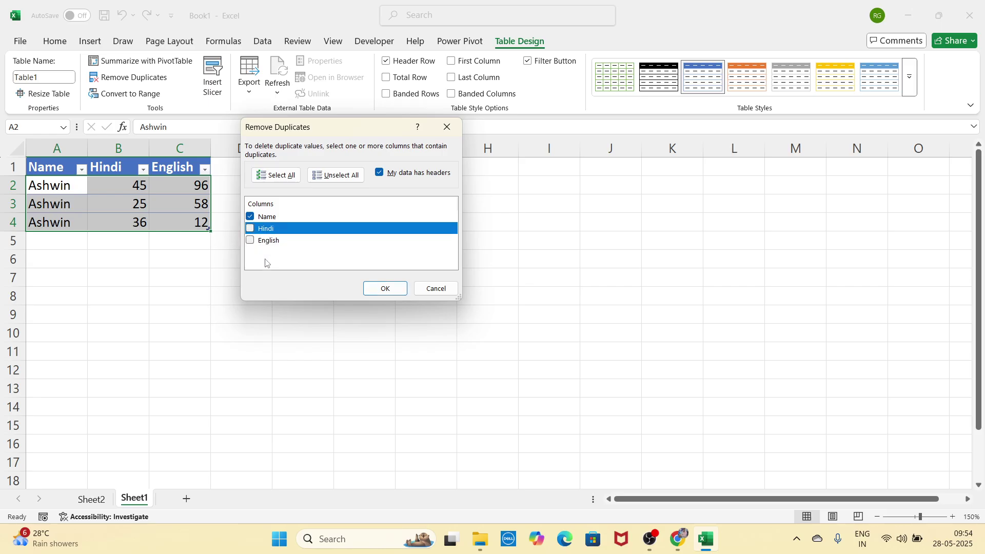
{"action": "left_click", "coordinate": [376, 294]}
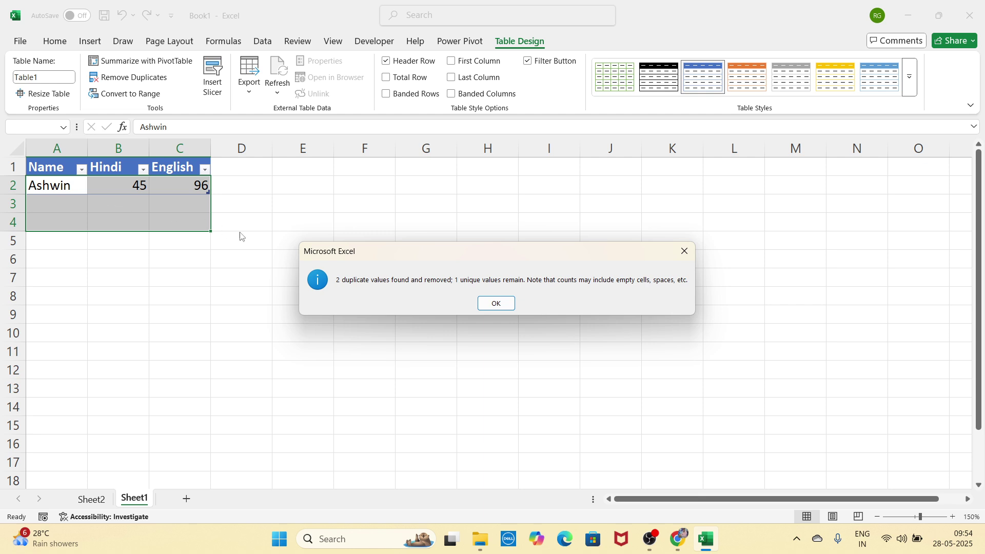
{"action": "left_click", "coordinate": [496, 303]}
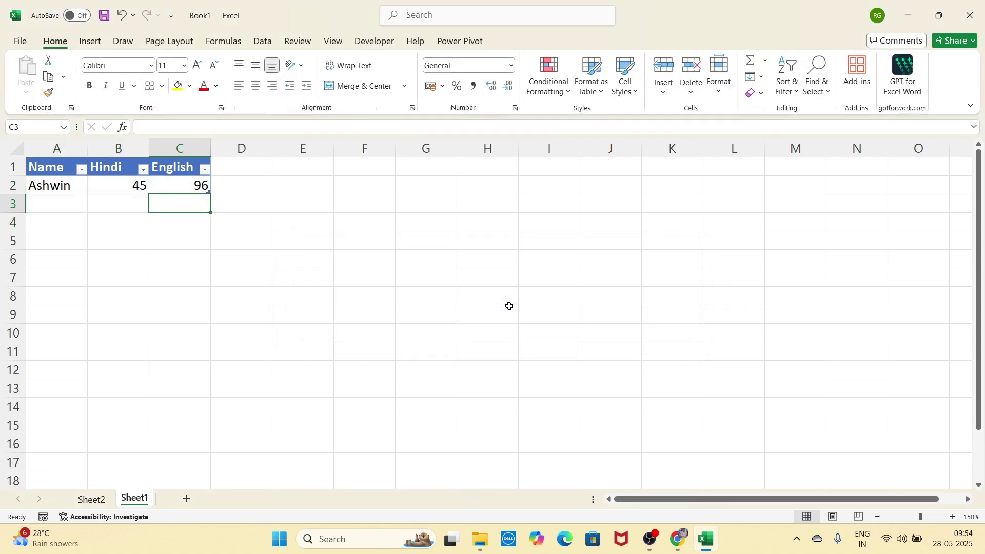
{"action": "key", "text": "ctrl+z"}
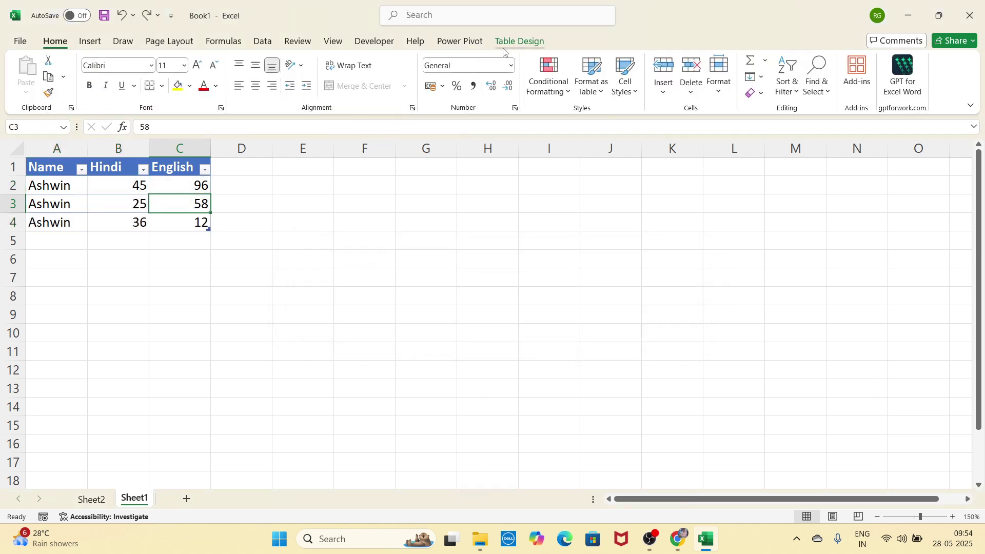
{"action": "left_click", "coordinate": [520, 41]}
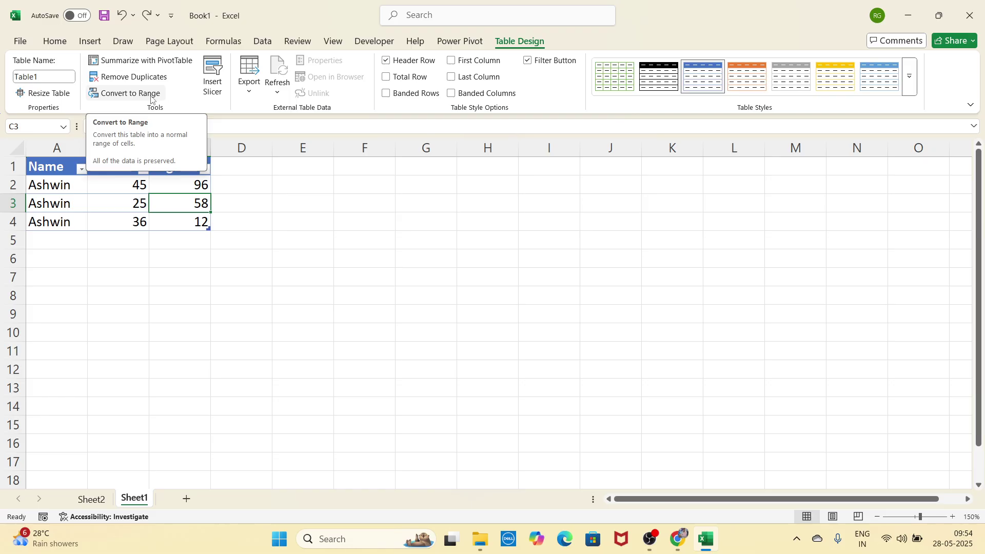
{"action": "left_click", "coordinate": [145, 96]}
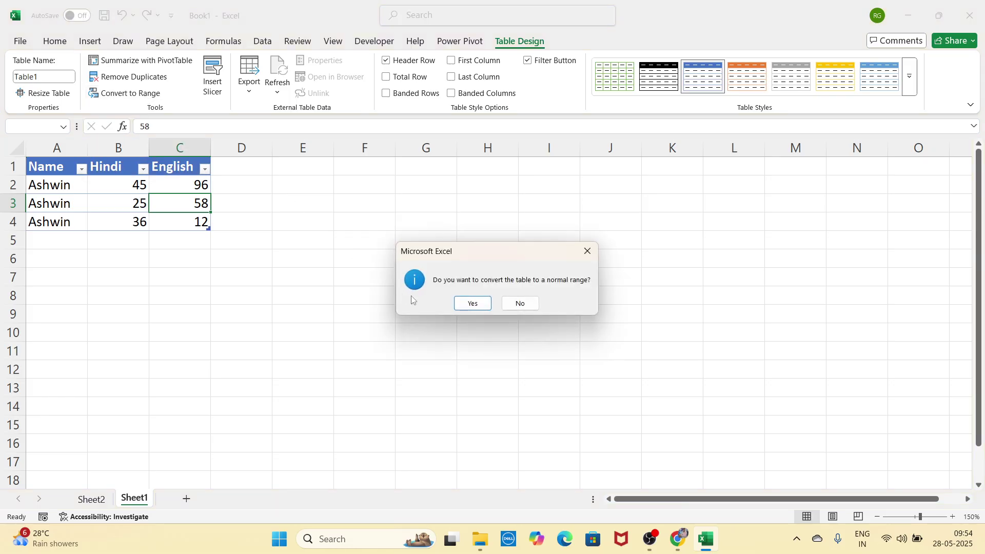
{"action": "left_click_drag", "start_coordinate": [445, 250], "coordinate": [369, 220]}
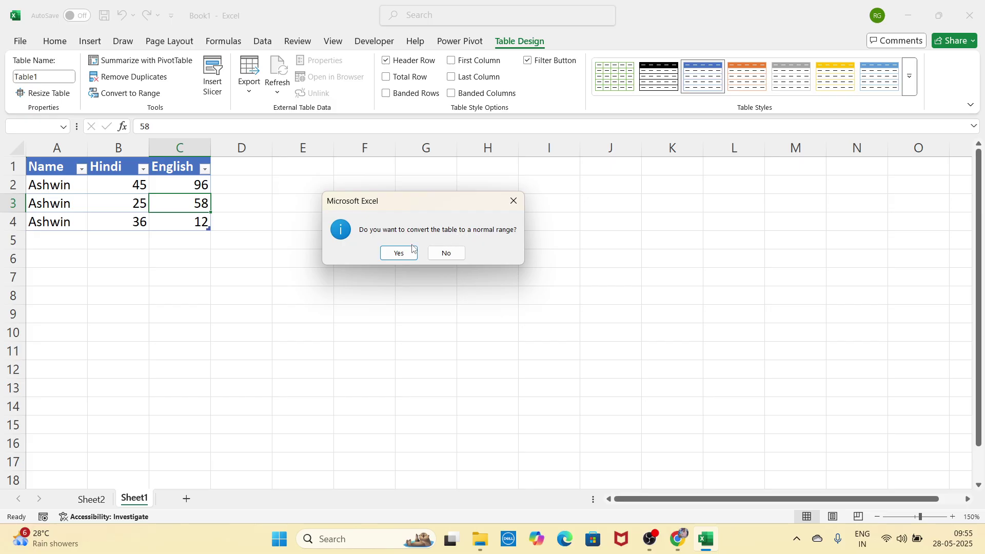
{"action": "left_click", "coordinate": [399, 253]}
{"action": "left_click", "coordinate": [306, 317]}
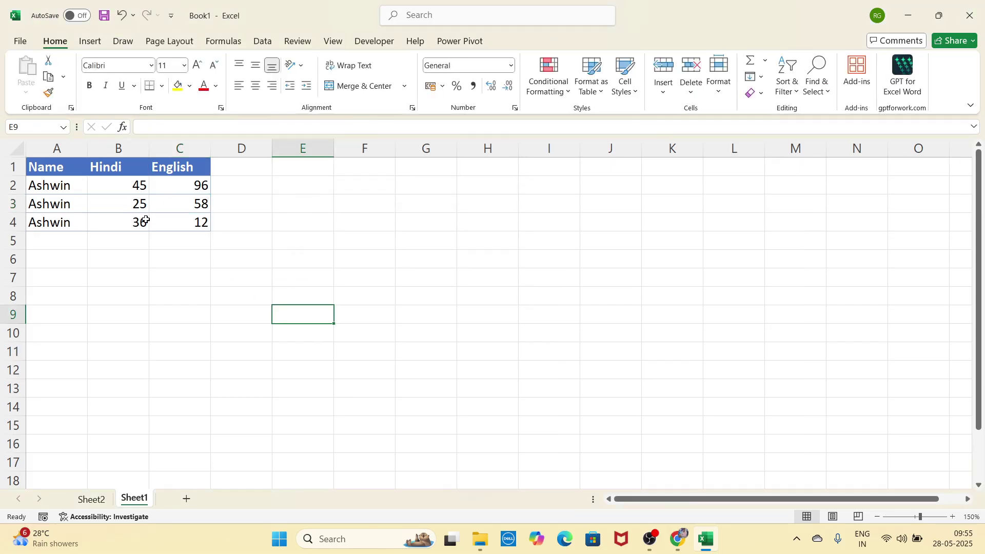
{"action": "left_click_drag", "start_coordinate": [134, 206], "coordinate": [128, 218]}
{"action": "left_click", "coordinate": [106, 185]}
{"action": "left_click", "coordinate": [187, 205]}
{"action": "left_click", "coordinate": [136, 211]}
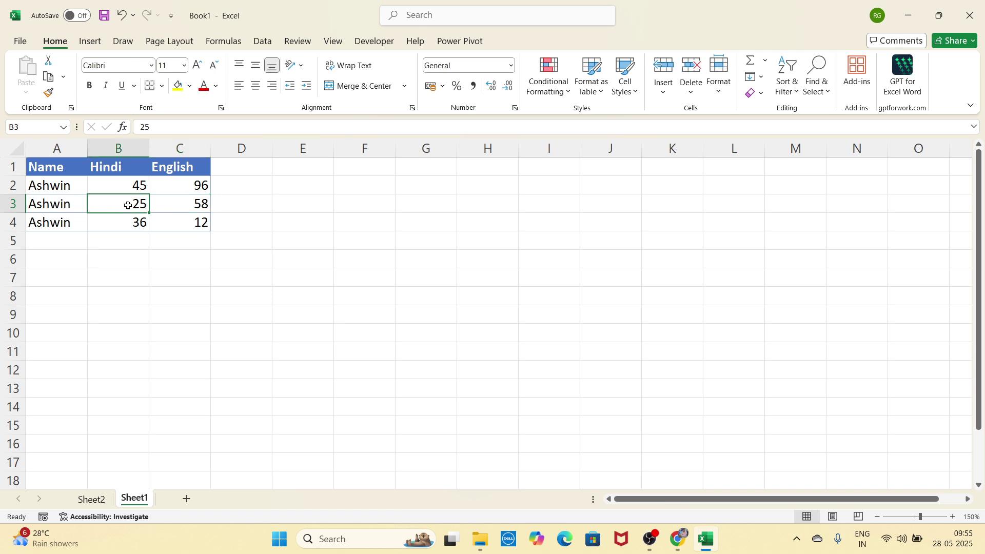
{"action": "left_click", "coordinate": [194, 204]}
{"action": "left_click", "coordinate": [132, 201]}
{"action": "left_click", "coordinate": [125, 185]}
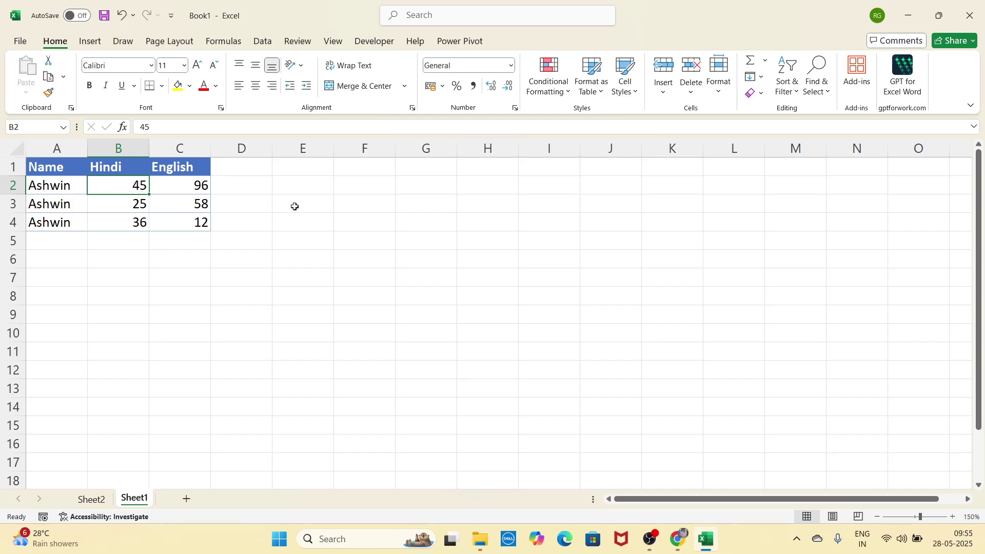
{"action": "left_click", "coordinate": [159, 205]}
{"action": "left_click", "coordinate": [246, 211]}
{"action": "left_click", "coordinate": [109, 208]}
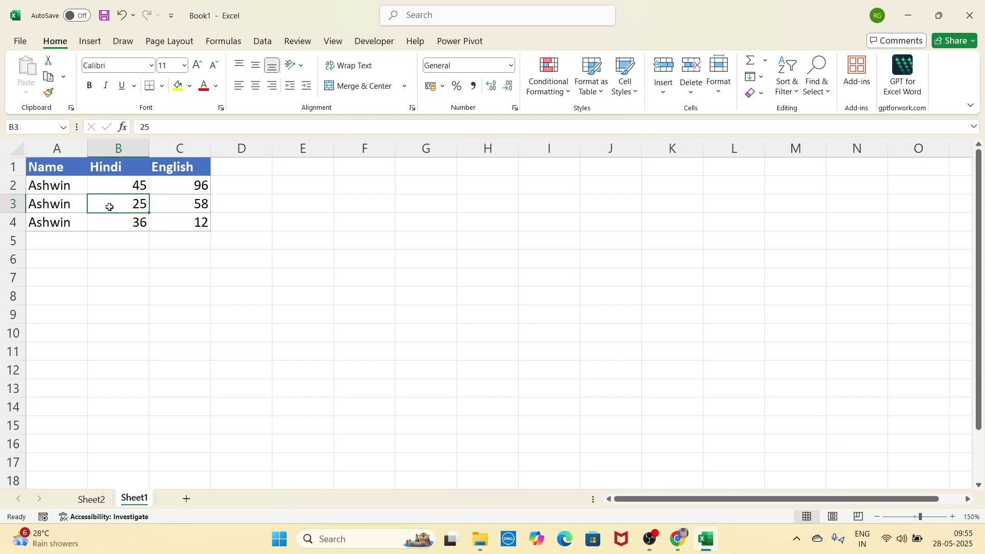
{"action": "key", "text": "ctrl+z"}
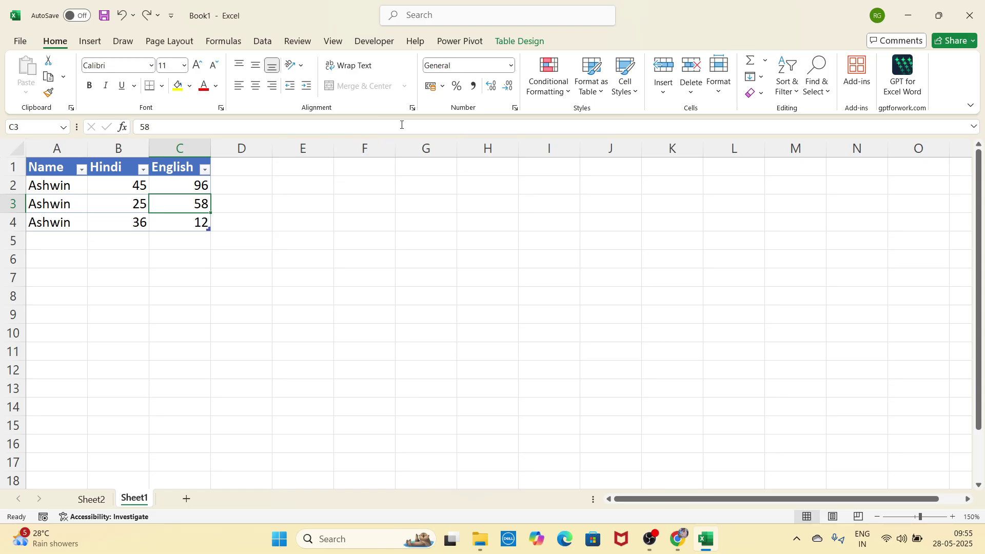
Step: Open Insert Slicer, close it unused, and undo to restore the original names
{"action": "left_click", "coordinate": [508, 49]}
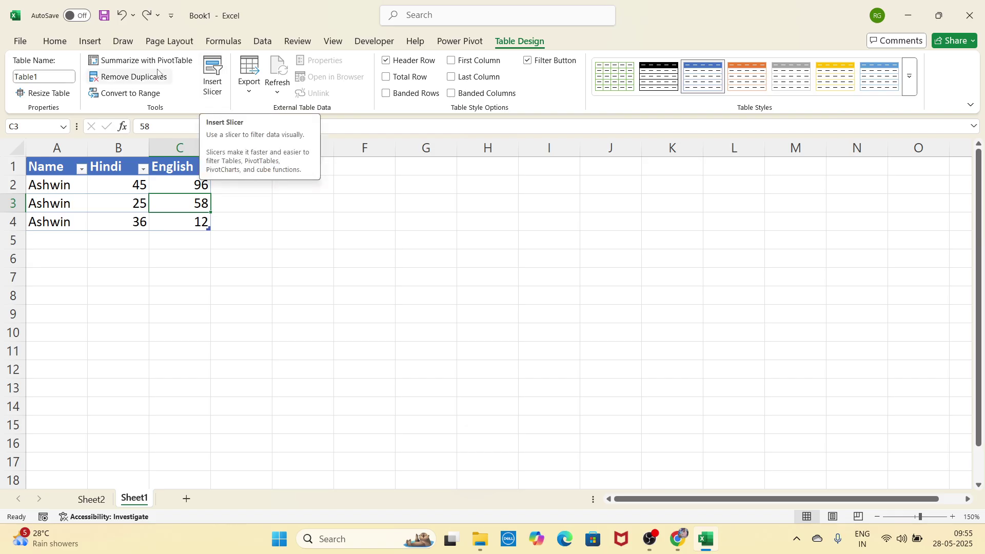
{"action": "left_click", "coordinate": [96, 44]}
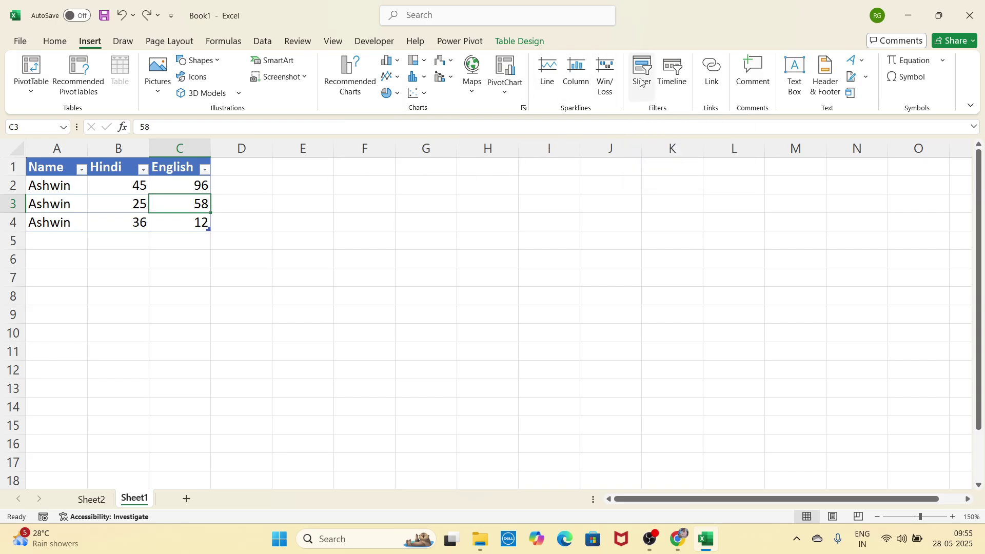
{"action": "left_click", "coordinate": [524, 45]}
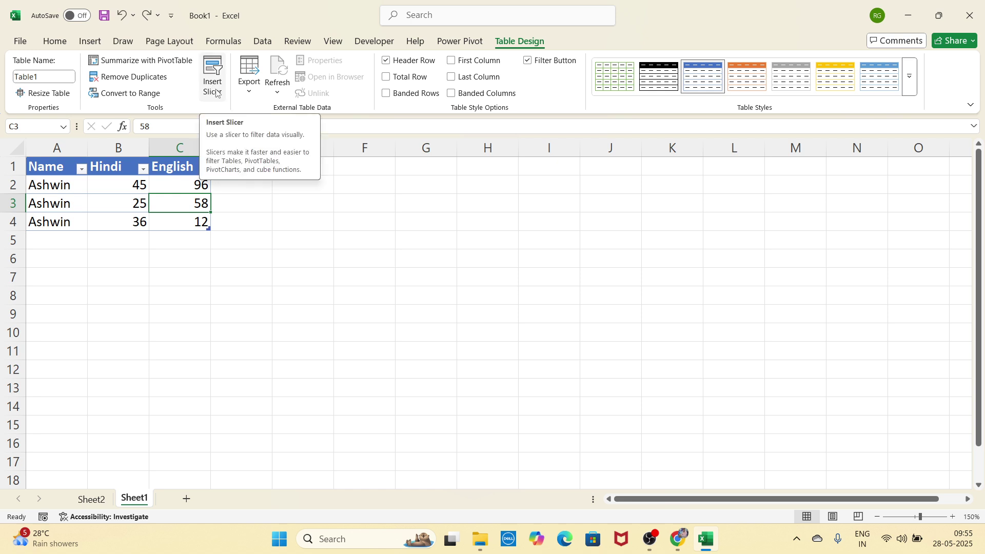
{"action": "left_click", "coordinate": [216, 93]}
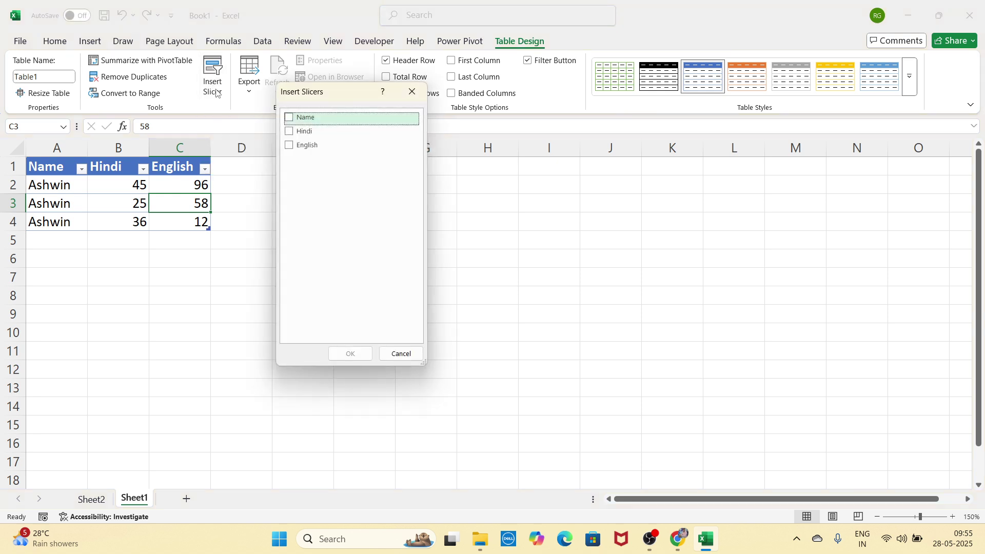
{"action": "left_click_drag", "start_coordinate": [308, 99], "coordinate": [277, 126]}
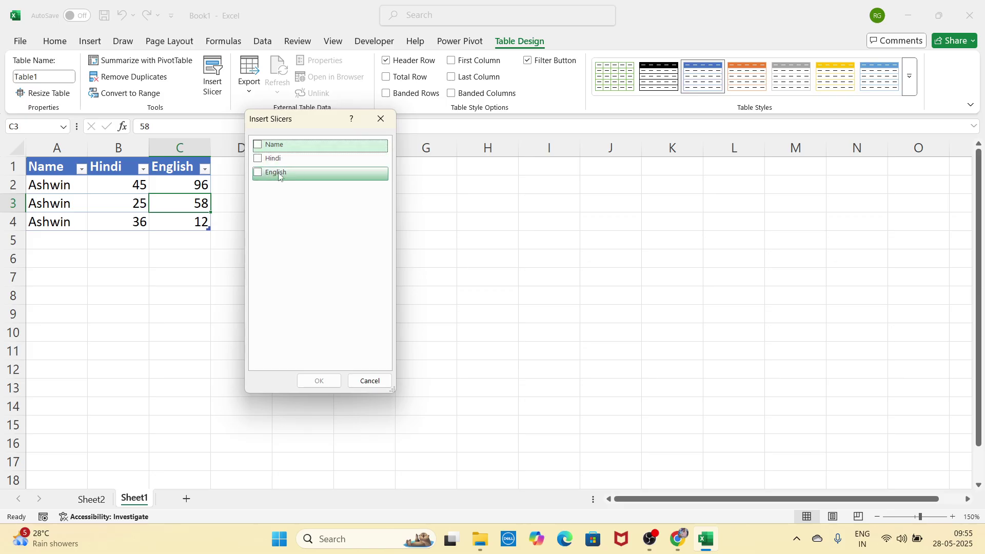
{"action": "left_click", "coordinate": [380, 119]}
{"action": "key", "text": "ctrl+z"}
{"action": "key", "text": "ctrl+z"}
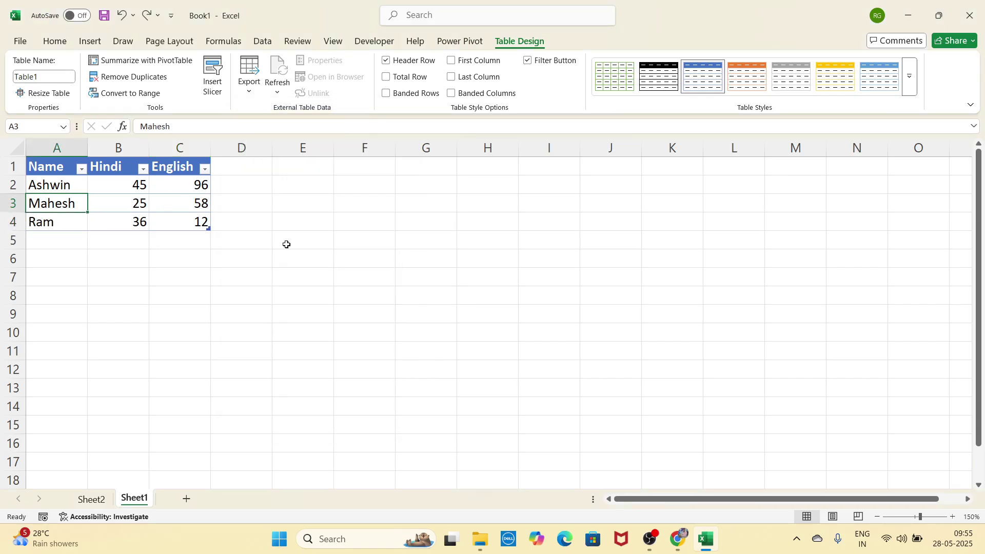
Step: Add a slicer for the Name column of the table
{"action": "left_click", "coordinate": [213, 77]}
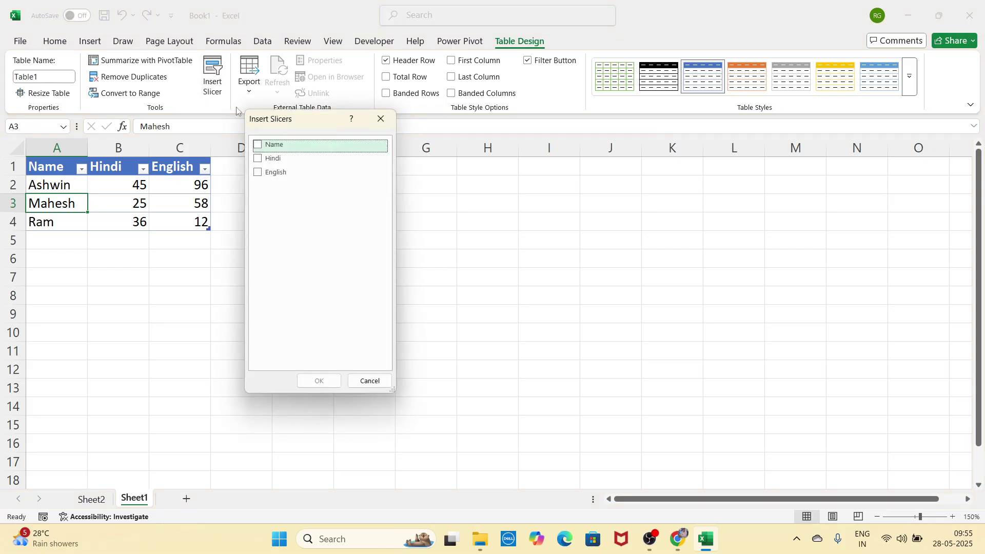
{"action": "left_click_drag", "start_coordinate": [285, 119], "coordinate": [286, 127]}
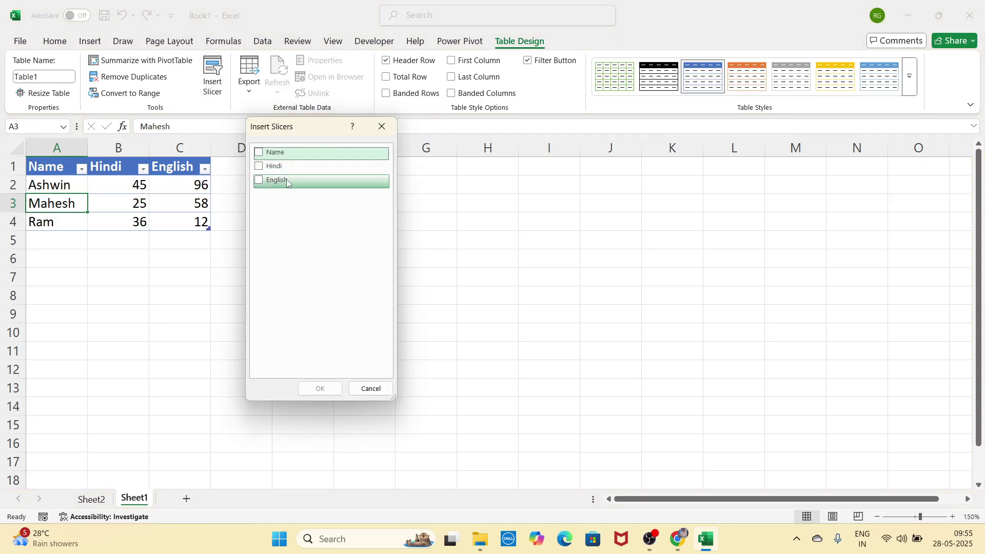
{"action": "left_click", "coordinate": [261, 155]}
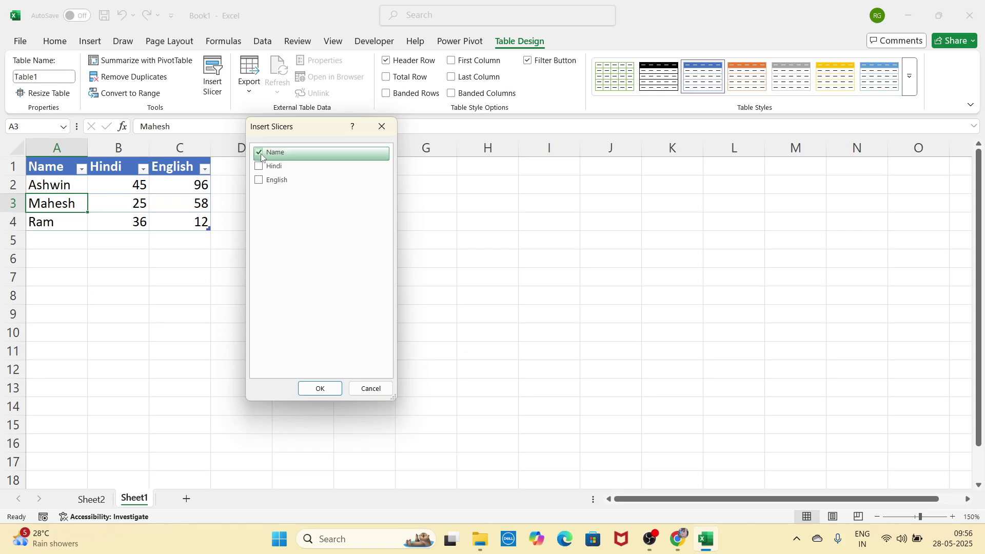
{"action": "left_click", "coordinate": [318, 390]}
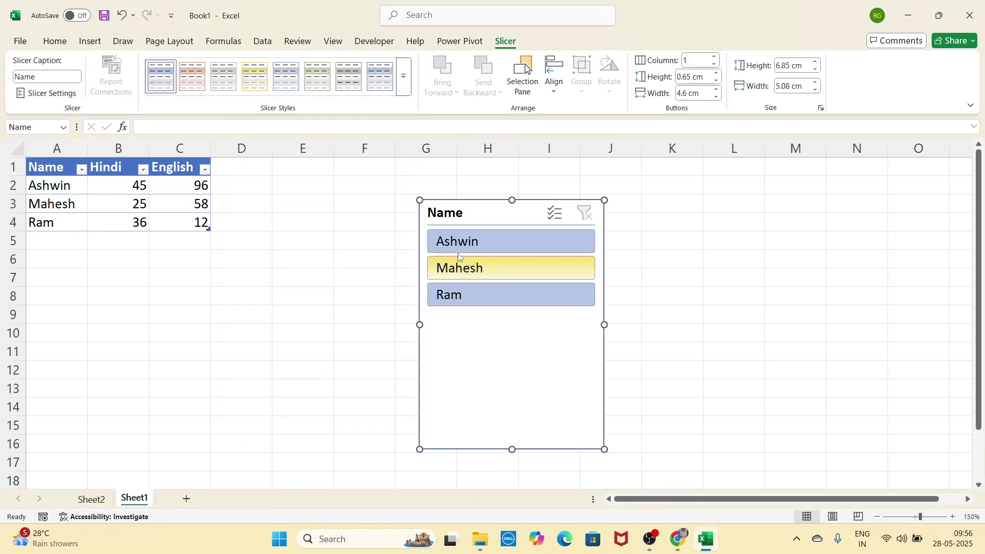
Step: Move the Name slicer beside the table and filter by each student name in turn
{"action": "left_click_drag", "start_coordinate": [472, 222], "coordinate": [304, 191]}
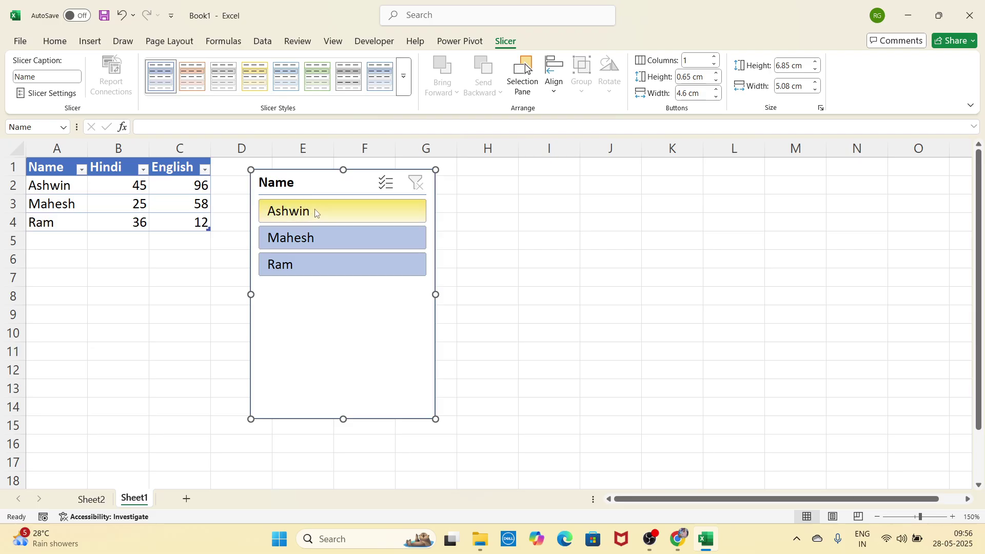
{"action": "left_click", "coordinate": [315, 212]}
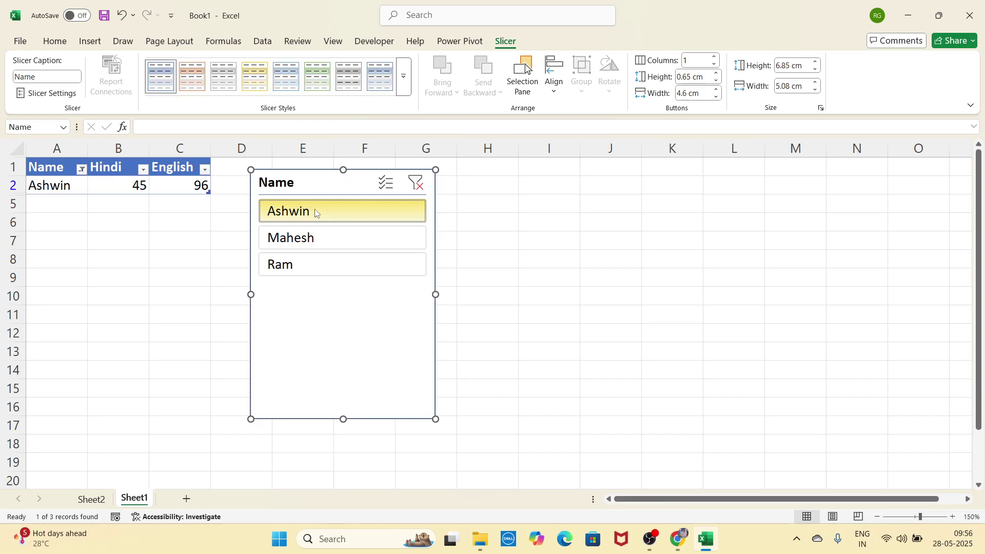
{"action": "left_click", "coordinate": [315, 236]}
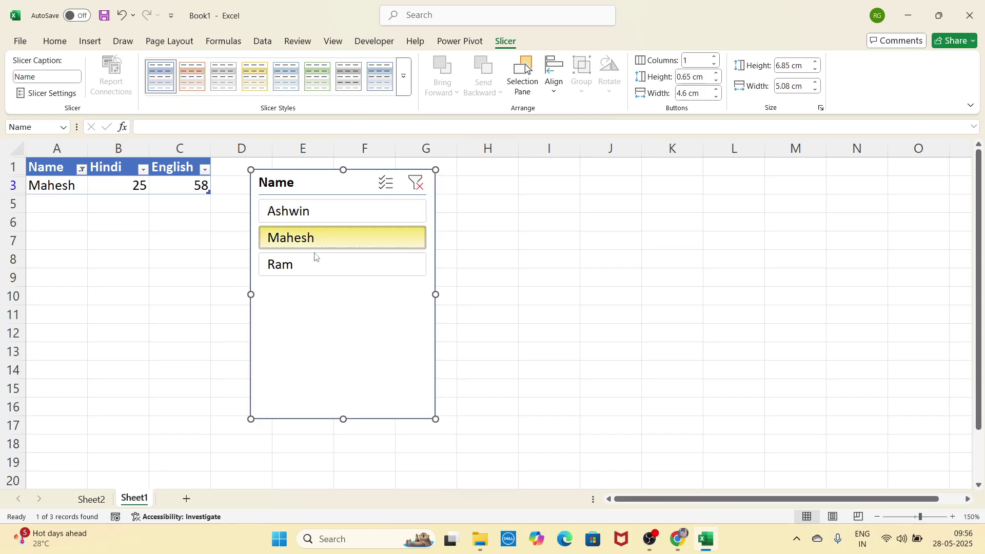
{"action": "left_click", "coordinate": [314, 258]}
{"action": "left_click", "coordinate": [315, 241]}
{"action": "left_click", "coordinate": [315, 212]}
{"action": "left_click", "coordinate": [320, 232]}
{"action": "left_click", "coordinate": [322, 256]}
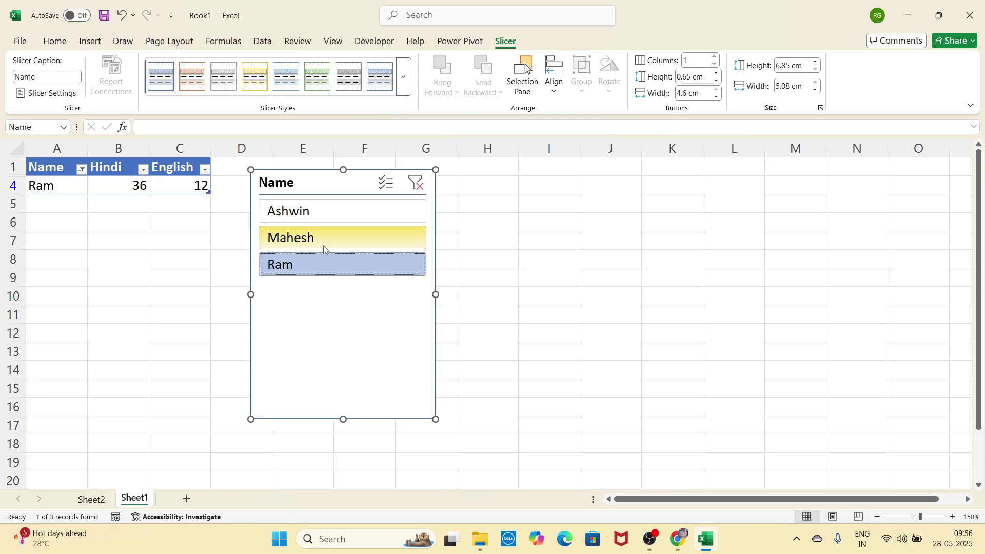
Step: Undo the slicer filters back to before the slicer was added
{"action": "key", "text": "ctrl+z"}
{"action": "key", "text": "ctrl+z"}
{"action": "key", "text": "ctrl+y"}
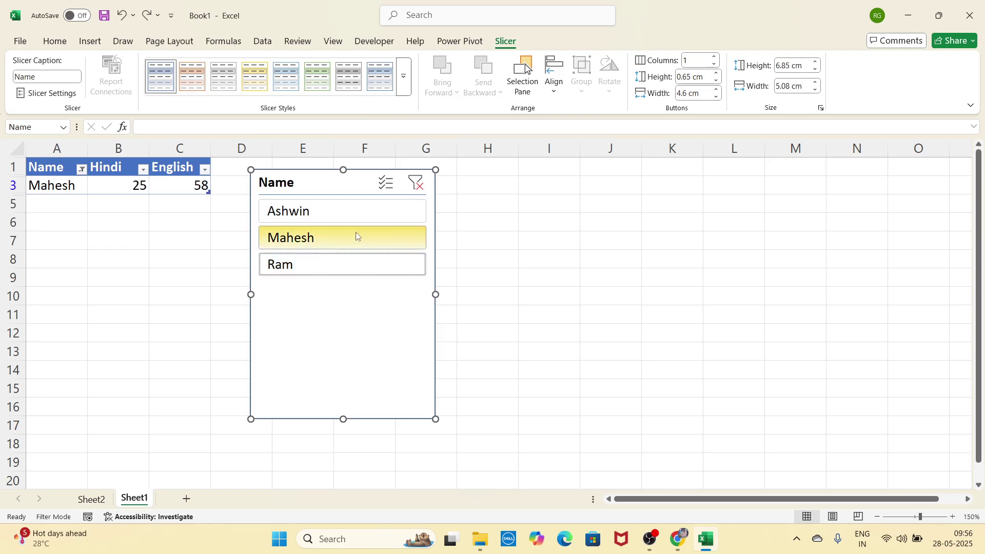
{"action": "key", "text": "ctrl+y"}
{"action": "key", "text": "ctrl+z"}
{"action": "key", "text": "ctrl+z"}
{"action": "key", "text": "ctrl+z"}
{"action": "key", "text": "ctrl+z"}
{"action": "key", "text": "ctrl+z"}
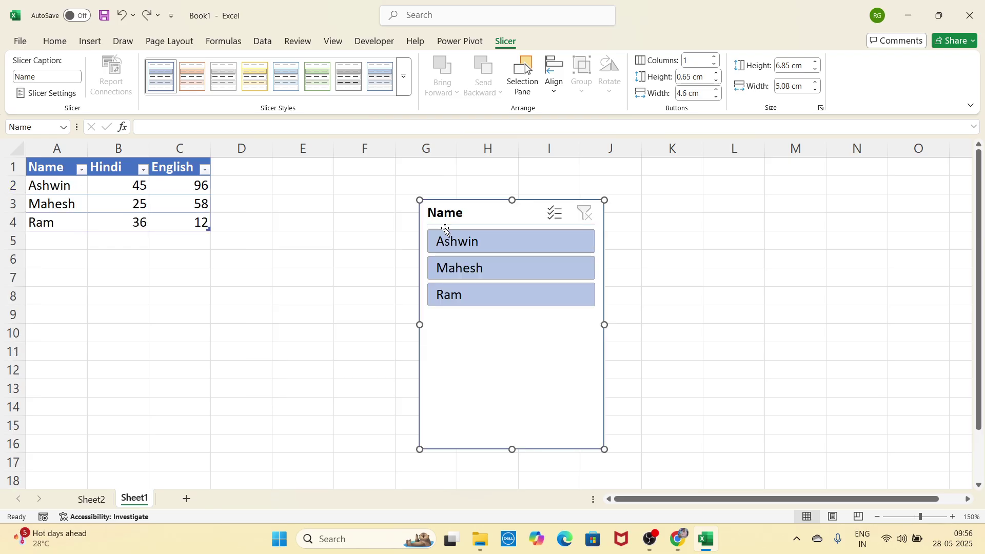
{"action": "key", "text": "ctrl+z"}
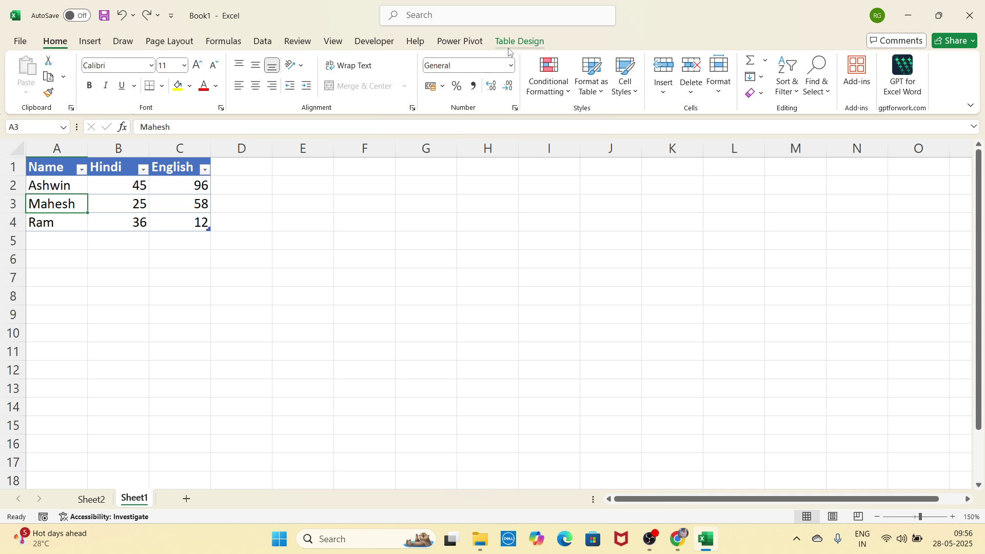
{"action": "left_click", "coordinate": [510, 44]}
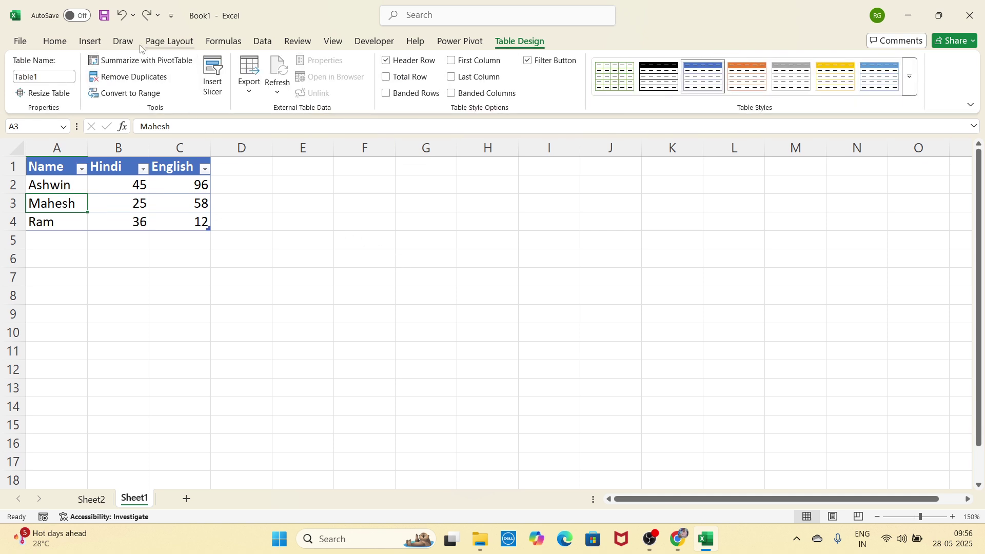
{"action": "left_click", "coordinate": [89, 41]}
Step: Select cell E6 and open the Pictures dropdown on the Insert ribbon
{"action": "key", "text": "Right"}
{"action": "key", "text": "Right"}
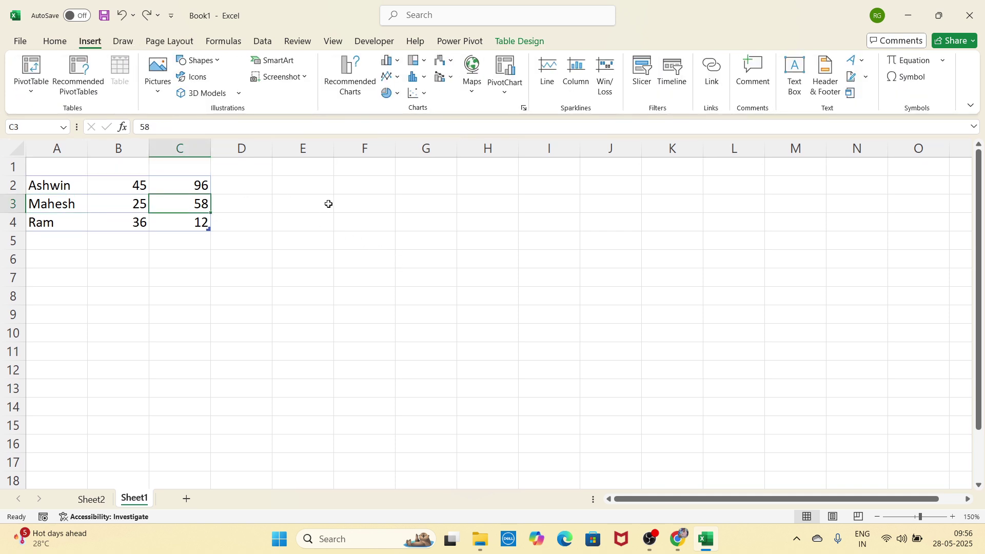
{"action": "left_click", "coordinate": [308, 199]}
{"action": "left_click", "coordinate": [302, 258]}
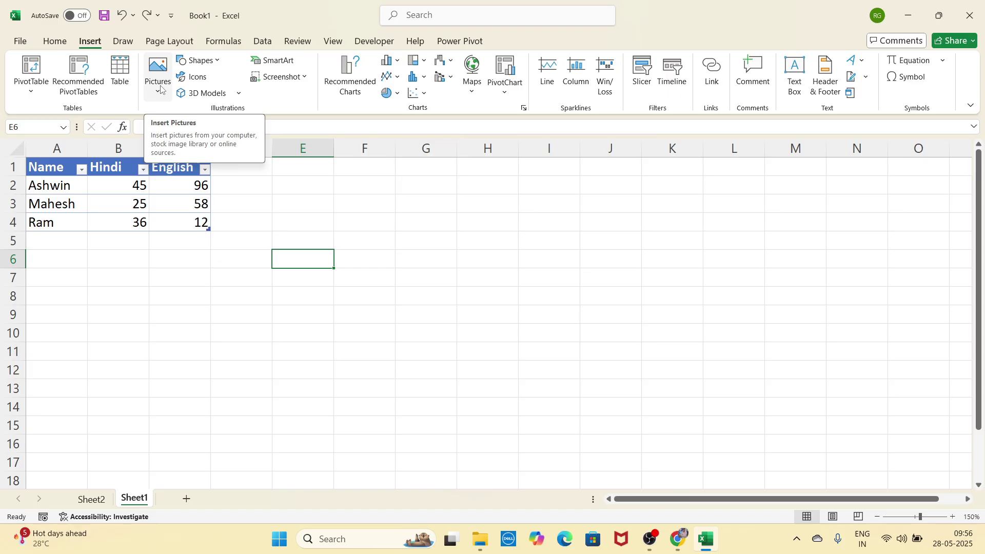
{"action": "left_click", "coordinate": [161, 90]}
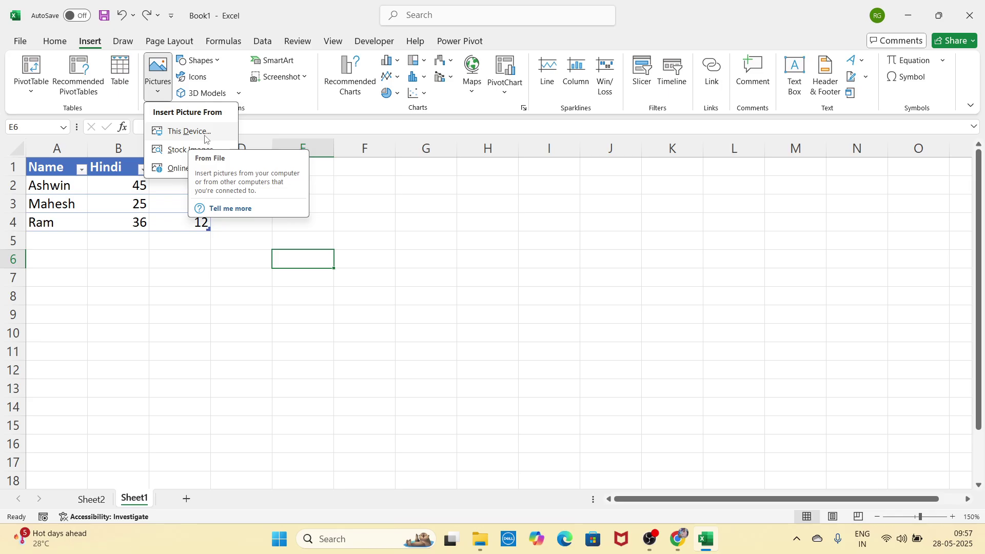
Step: Insert the vegetable-border picture file 'th' from this device
{"action": "left_click", "coordinate": [205, 134]}
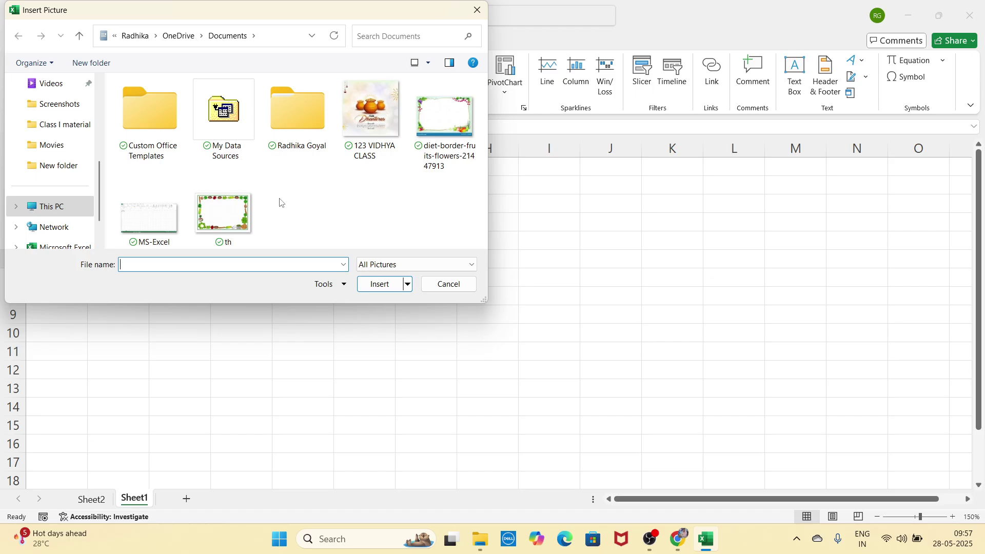
{"action": "left_click", "coordinate": [237, 222]}
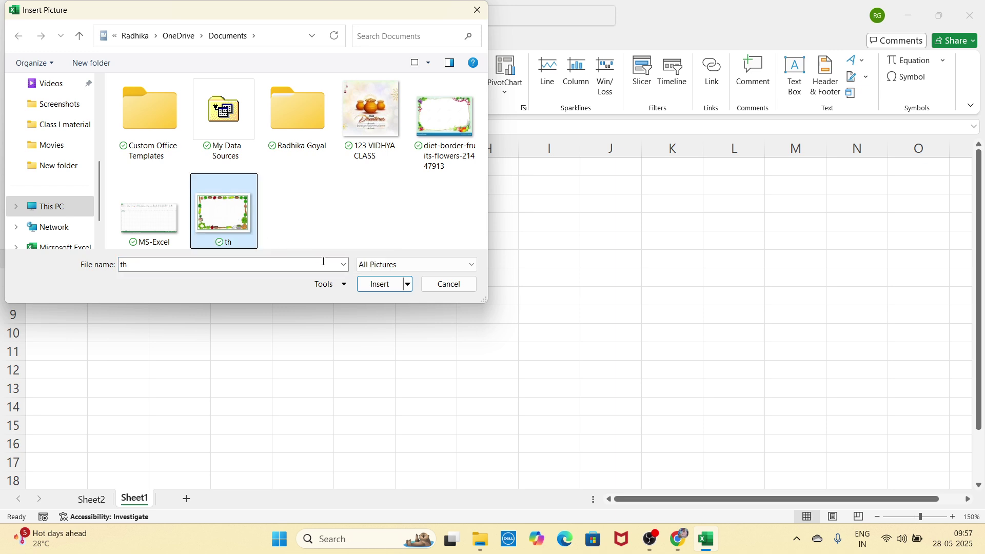
{"action": "left_click", "coordinate": [384, 288]}
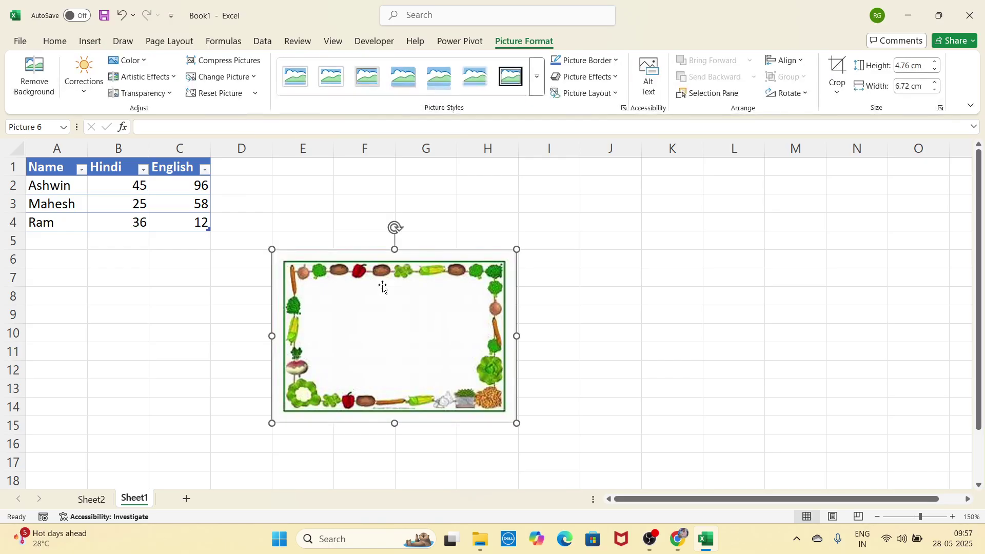
Step: Move the vegetable-border picture up beside the marks table and begin removing its background
{"action": "left_click_drag", "start_coordinate": [386, 307], "coordinate": [390, 266]}
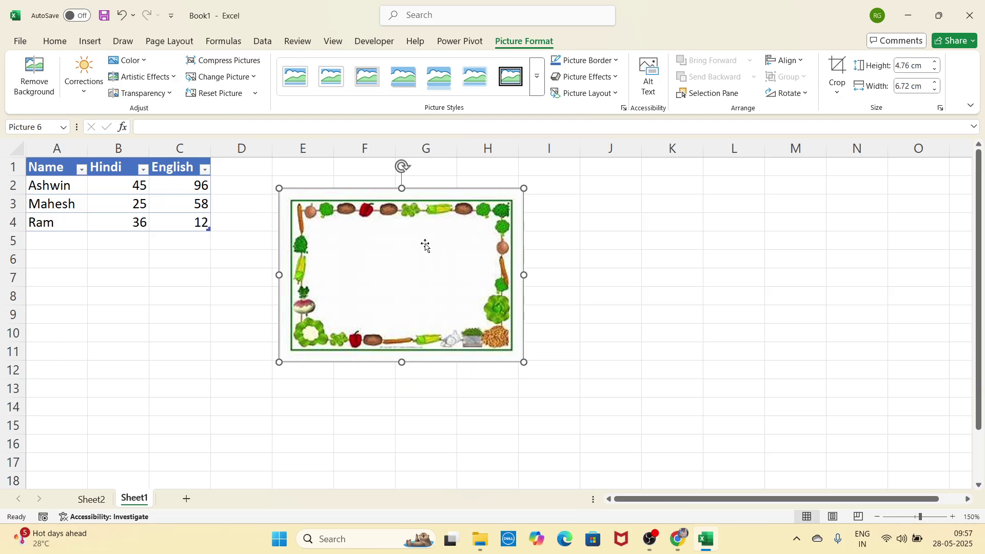
{"action": "left_click_drag", "start_coordinate": [421, 251], "coordinate": [416, 272]}
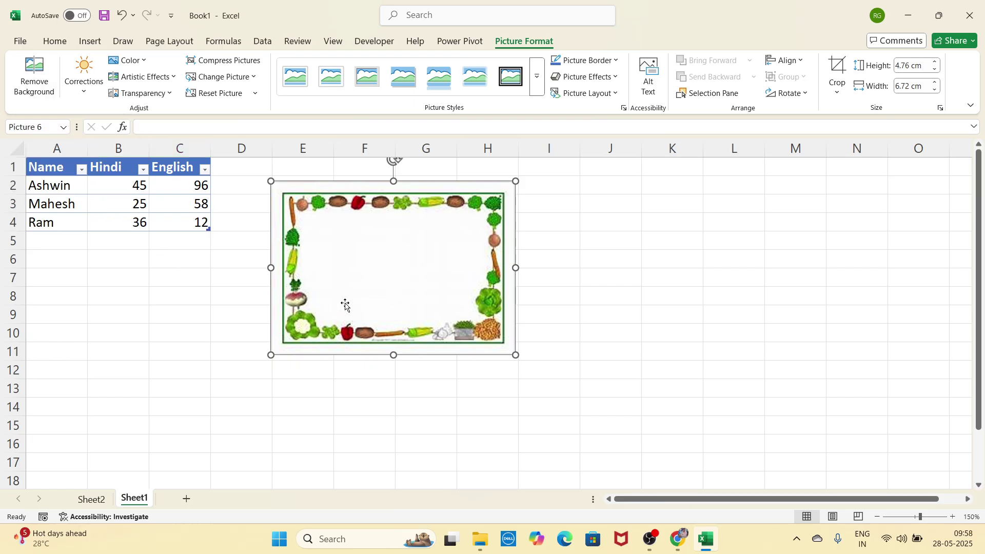
{"action": "left_click", "coordinate": [35, 92]}
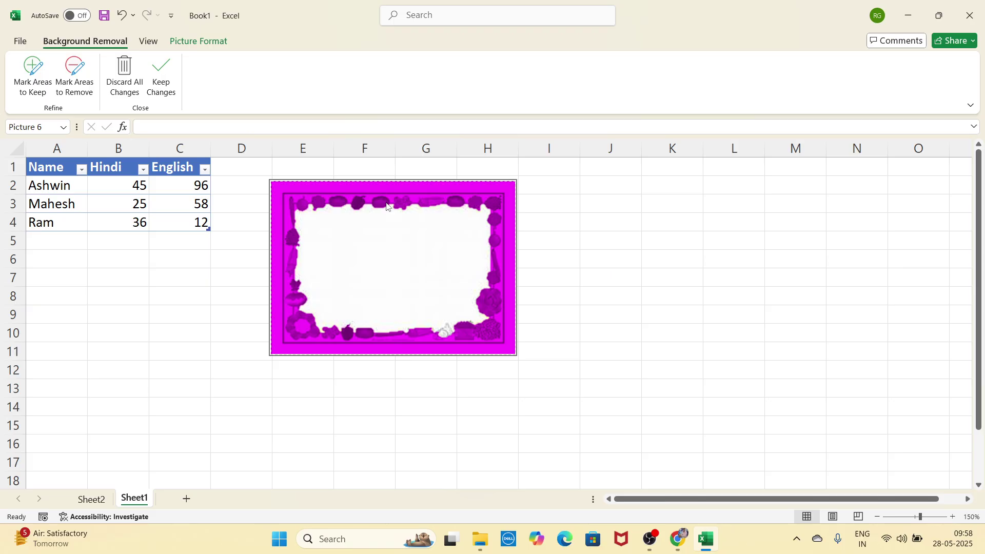
{"action": "left_click", "coordinate": [104, 500]}
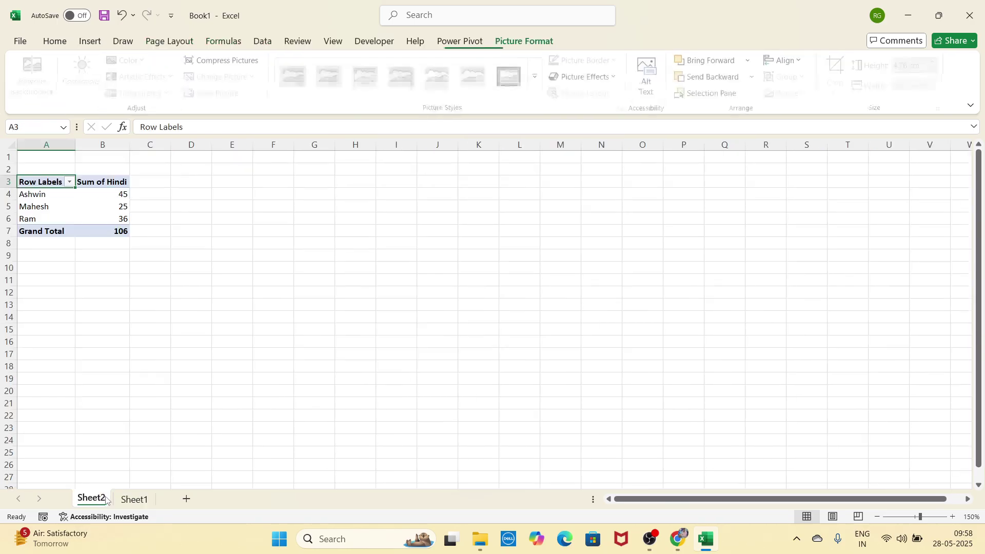
{"action": "left_click", "coordinate": [128, 500]}
{"action": "left_click", "coordinate": [398, 272]}
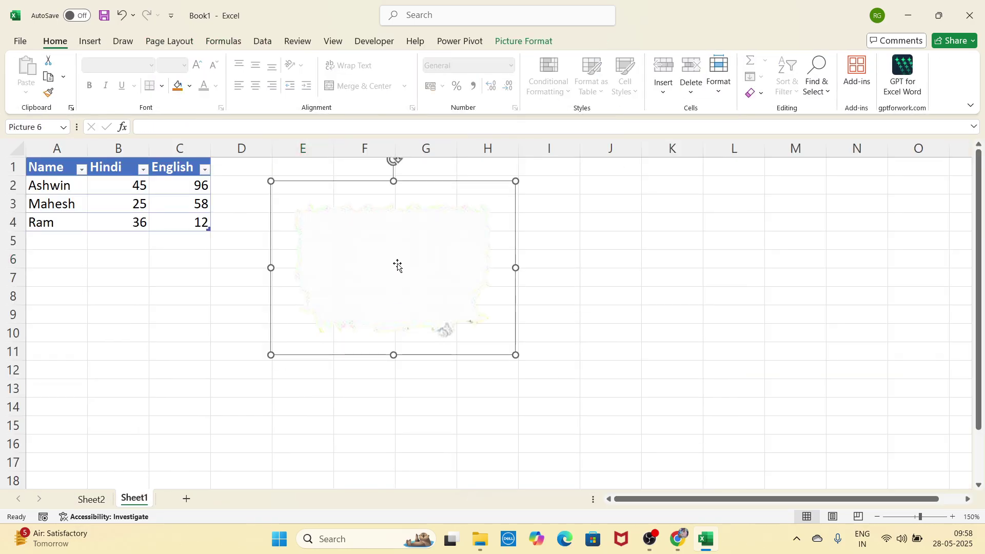
{"action": "left_click_drag", "start_coordinate": [388, 265], "coordinate": [414, 280]}
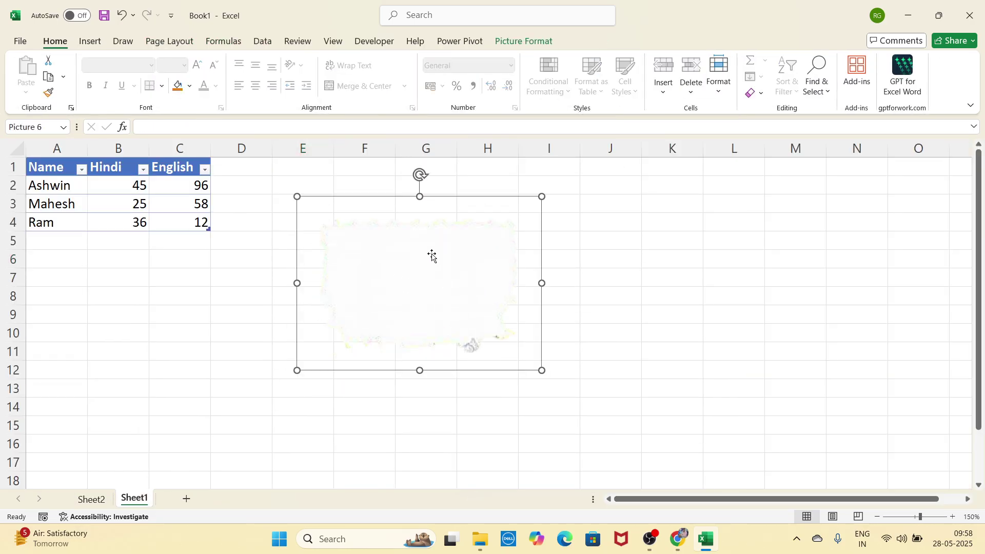
{"action": "right_click", "coordinate": [432, 253]}
{"action": "key", "text": "Escape"}
{"action": "key", "text": "ctrl+z"}
{"action": "key", "text": "ctrl+z"}
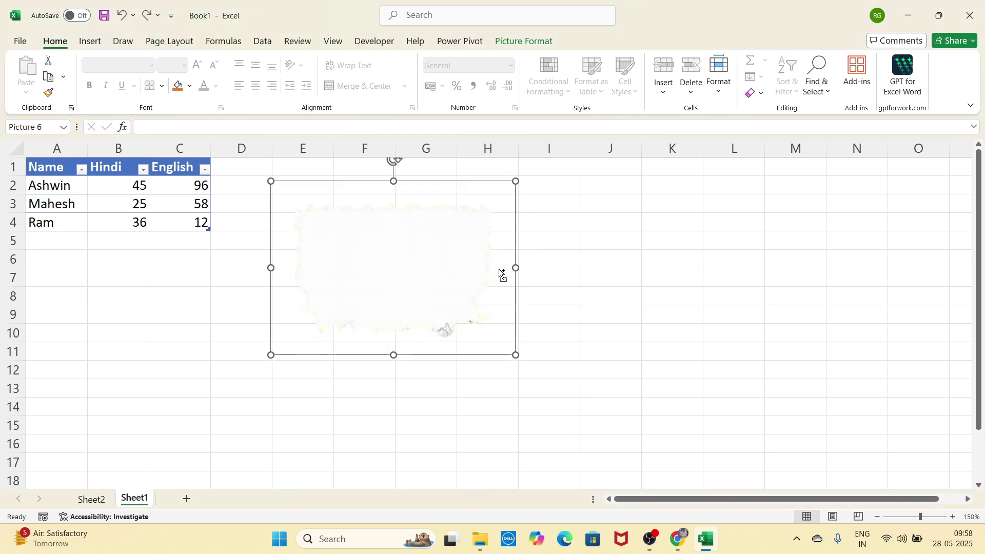
Step: Preview Corrections, Color, Artistic Effects and Transparency on the picture without applying any
{"action": "left_click", "coordinate": [524, 41]}
{"action": "key", "text": "ctrl+y"}
{"action": "left_click", "coordinate": [84, 76]}
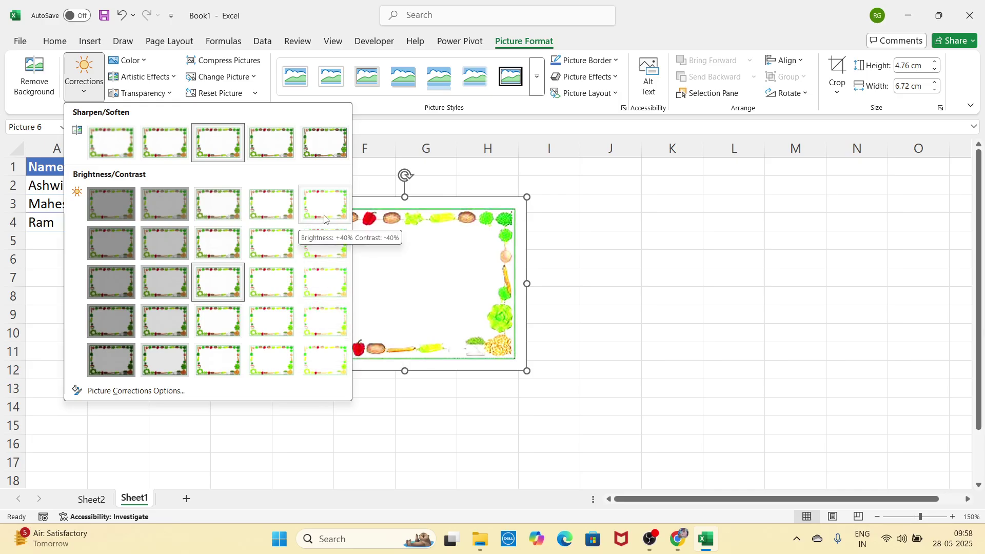
{"action": "left_click", "coordinate": [488, 240]}
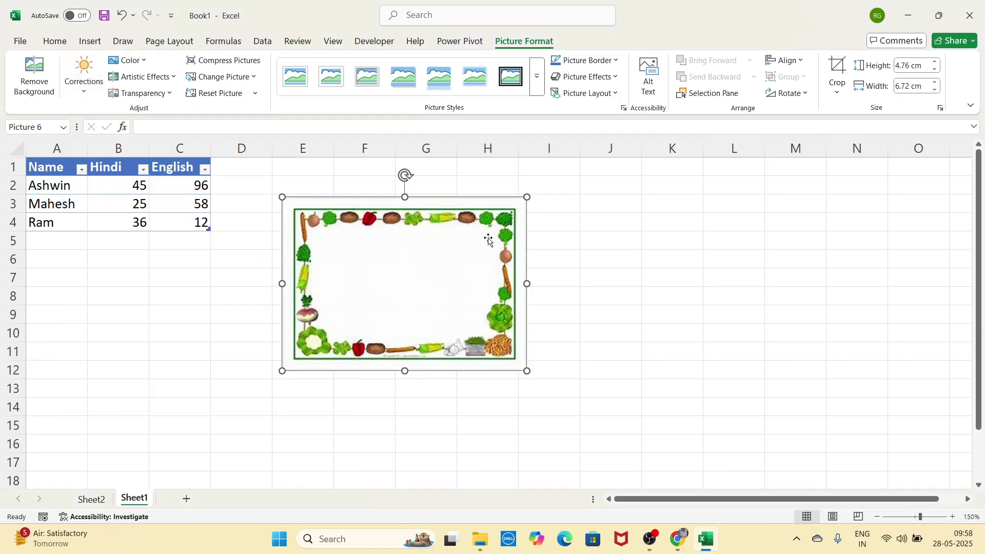
{"action": "left_click", "coordinate": [127, 60]}
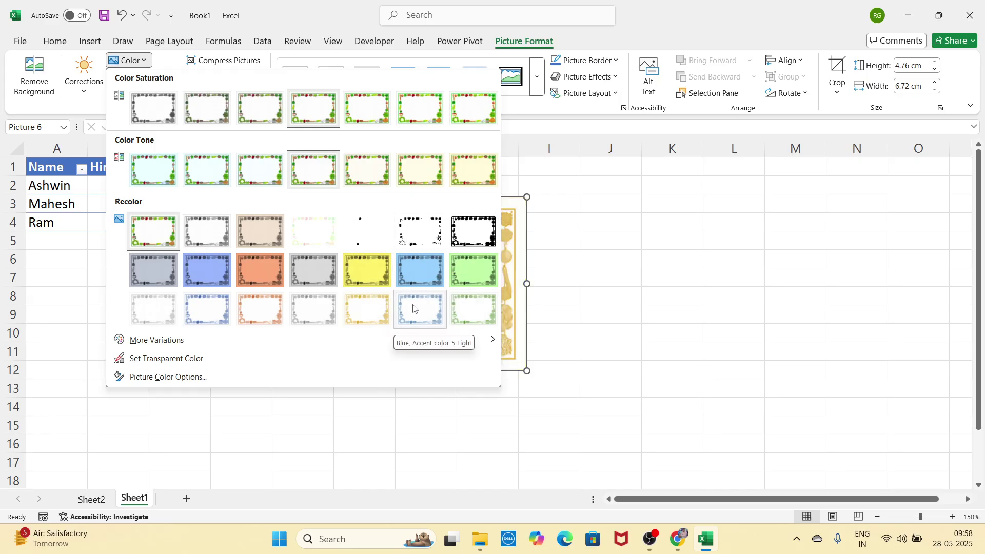
{"action": "left_click", "coordinate": [632, 242]}
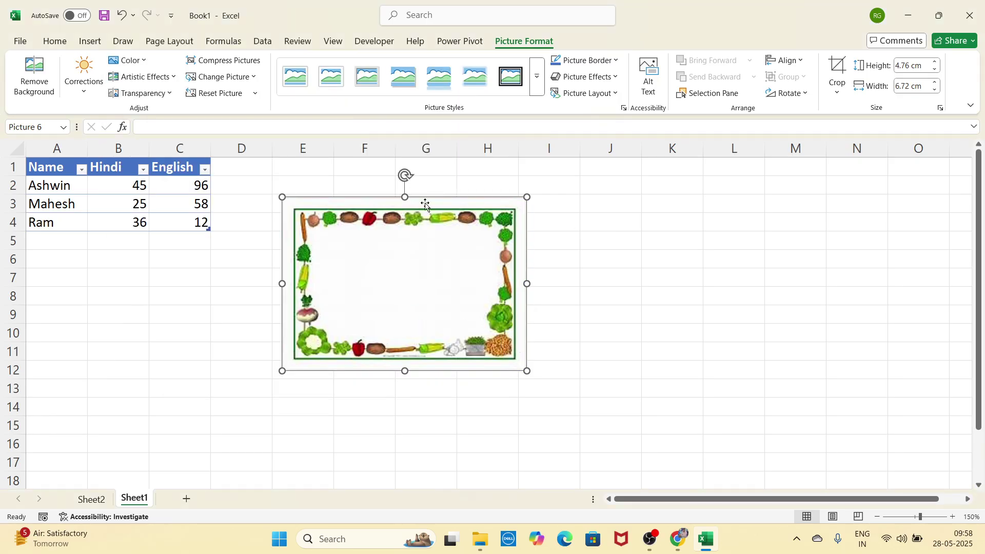
{"action": "left_click", "coordinate": [165, 81]}
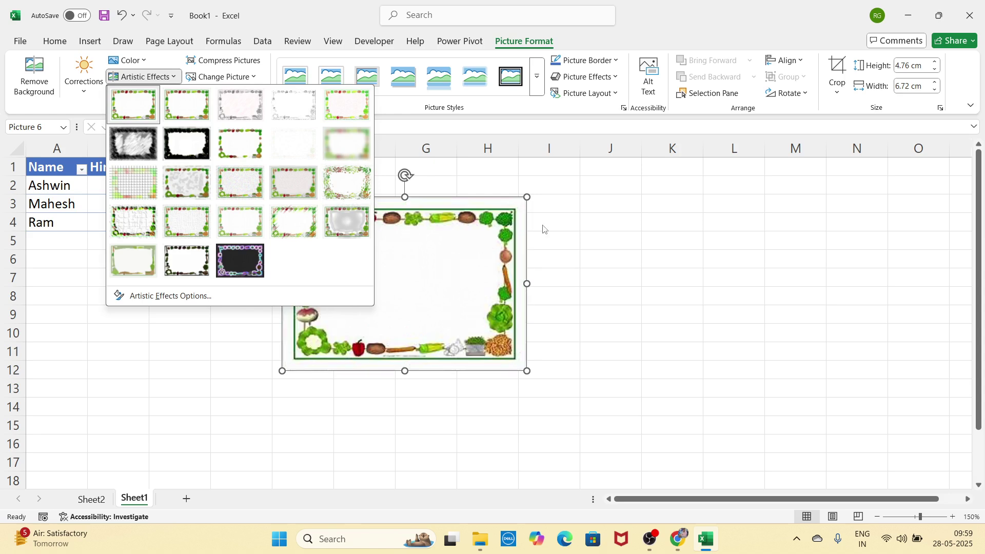
{"action": "left_click", "coordinate": [505, 209]}
{"action": "left_click", "coordinate": [162, 95]}
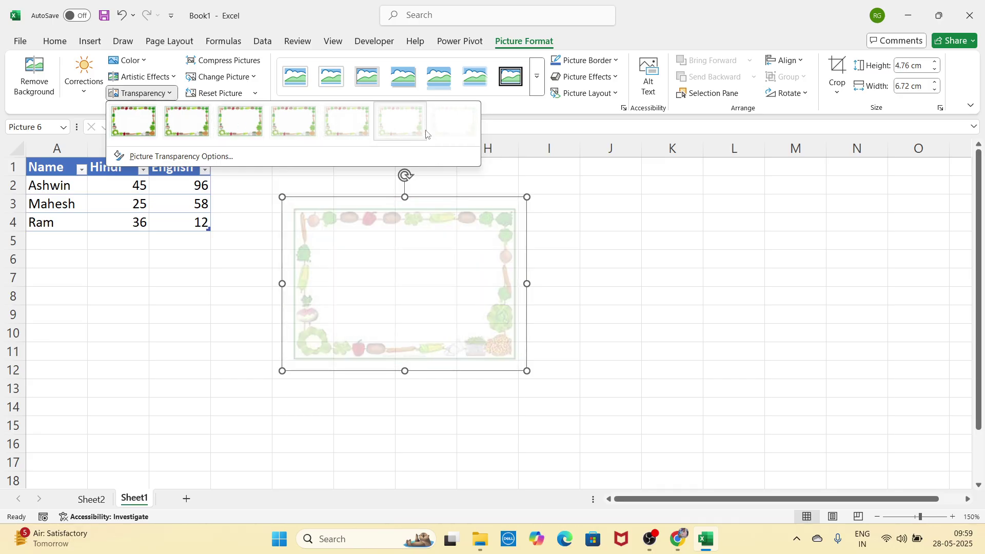
{"action": "key", "text": "Escape"}
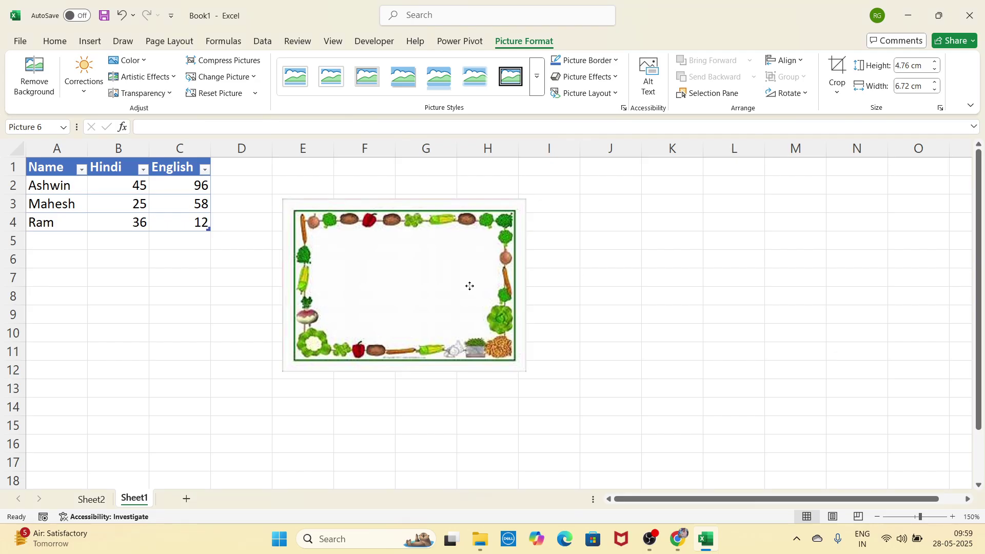
Step: Move the picture lower-left, below the marks table around columns C–G, rows 6–15
{"action": "left_click_drag", "start_coordinate": [470, 285], "coordinate": [416, 272]}
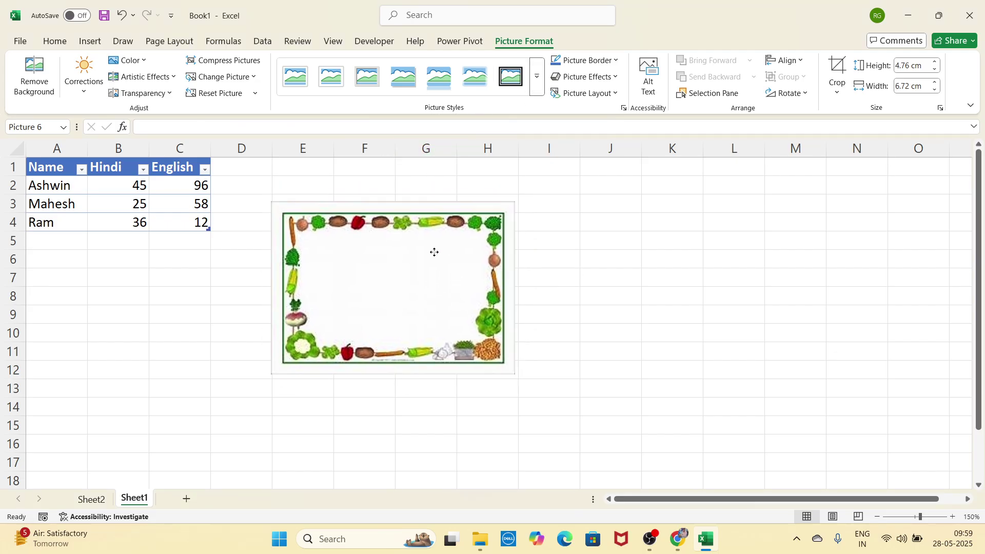
{"action": "left_click_drag", "start_coordinate": [433, 251], "coordinate": [352, 302]}
{"action": "left_click", "coordinate": [536, 88]}
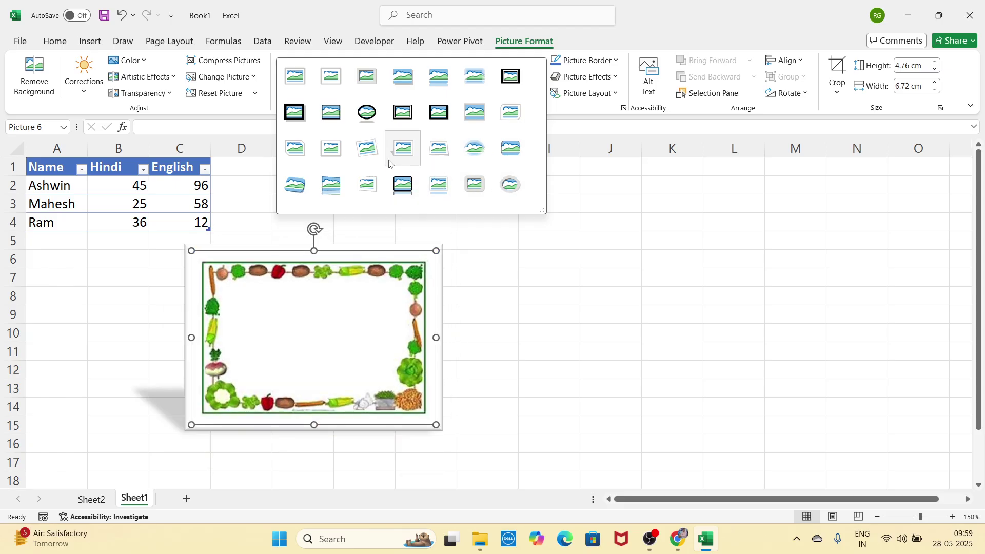
Step: Try the bevelled perspective white style, move the picture up-right, then reset it
{"action": "left_click", "coordinate": [374, 183]}
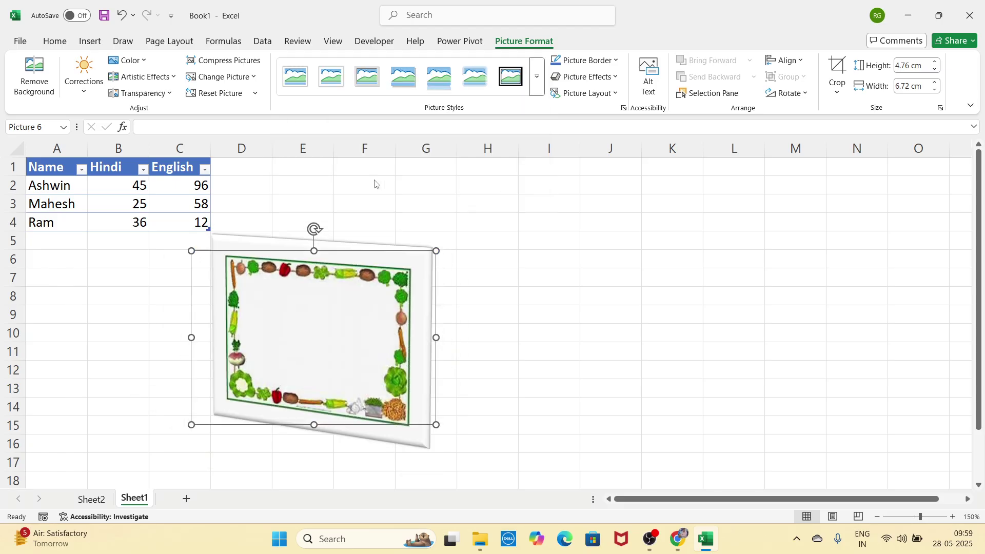
{"action": "left_click", "coordinate": [533, 86]}
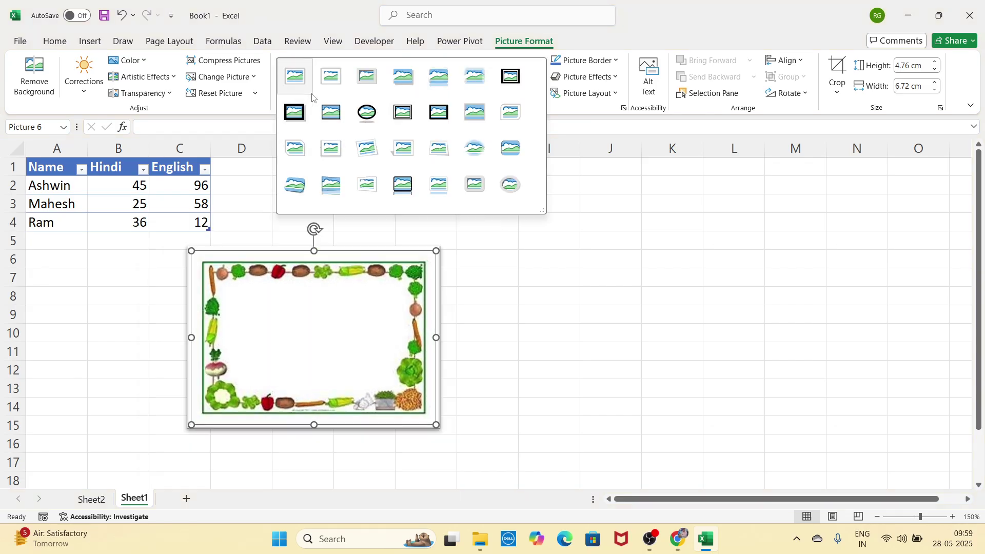
{"action": "left_click", "coordinate": [323, 277]}
{"action": "left_click_drag", "start_coordinate": [299, 300], "coordinate": [397, 224]}
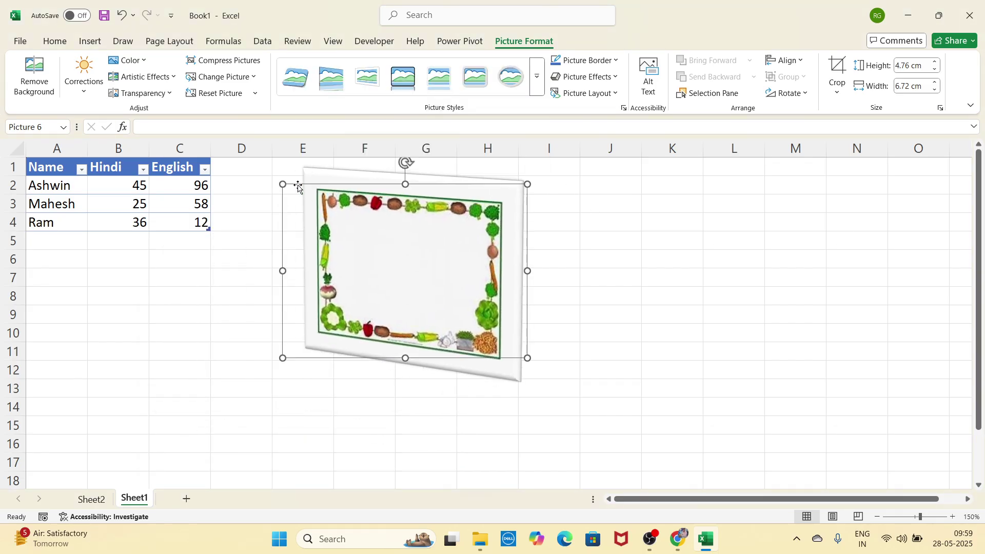
{"action": "left_click", "coordinate": [221, 94]}
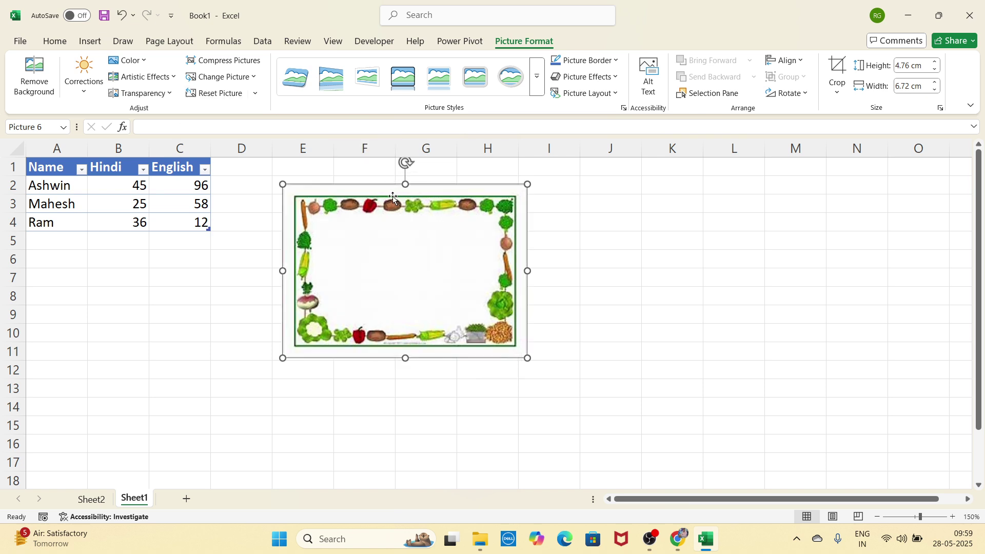
Step: Try the oval framed style, reset the picture again, and move it right of the table
{"action": "left_click_drag", "start_coordinate": [392, 219], "coordinate": [392, 235]}
{"action": "left_click", "coordinate": [511, 80]}
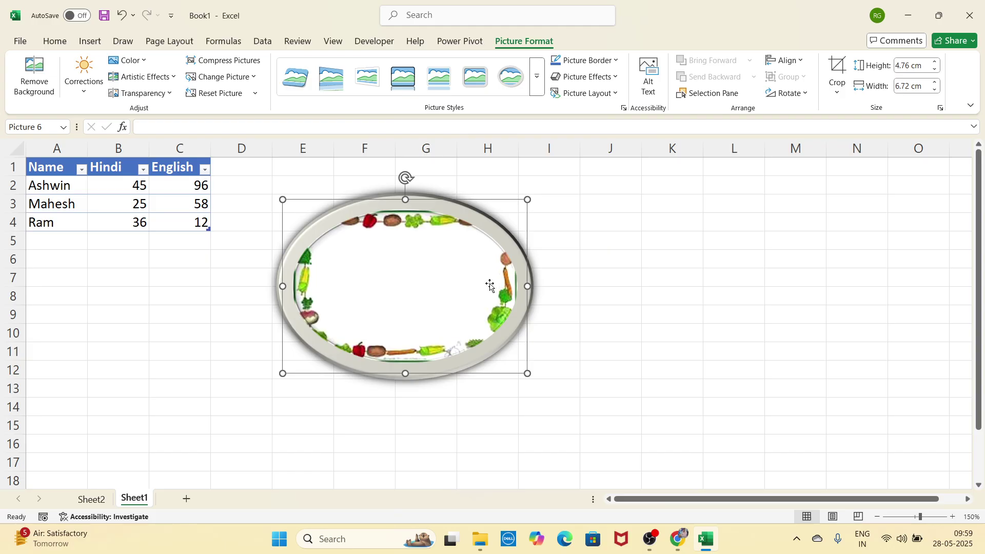
{"action": "left_click", "coordinate": [238, 95]}
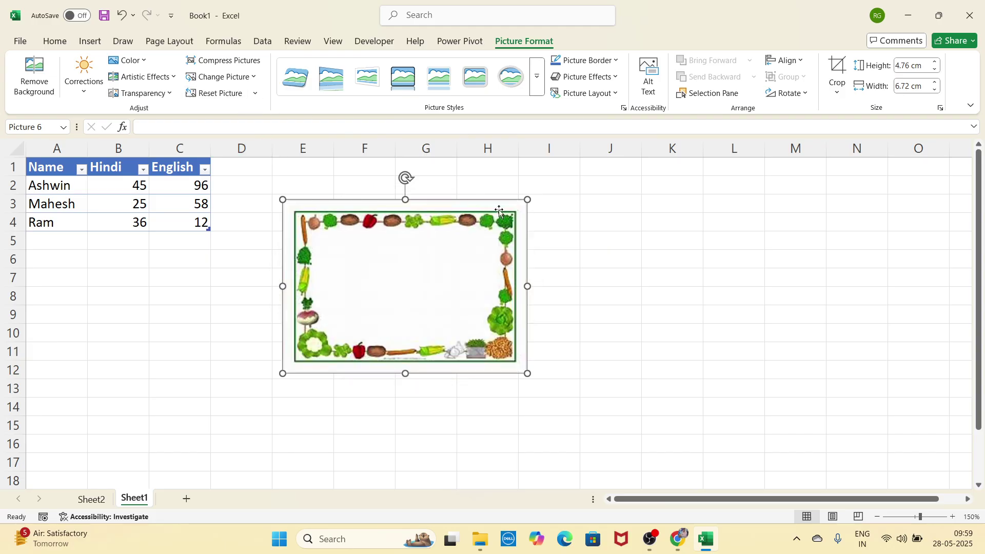
{"action": "left_click_drag", "start_coordinate": [486, 244], "coordinate": [502, 257]}
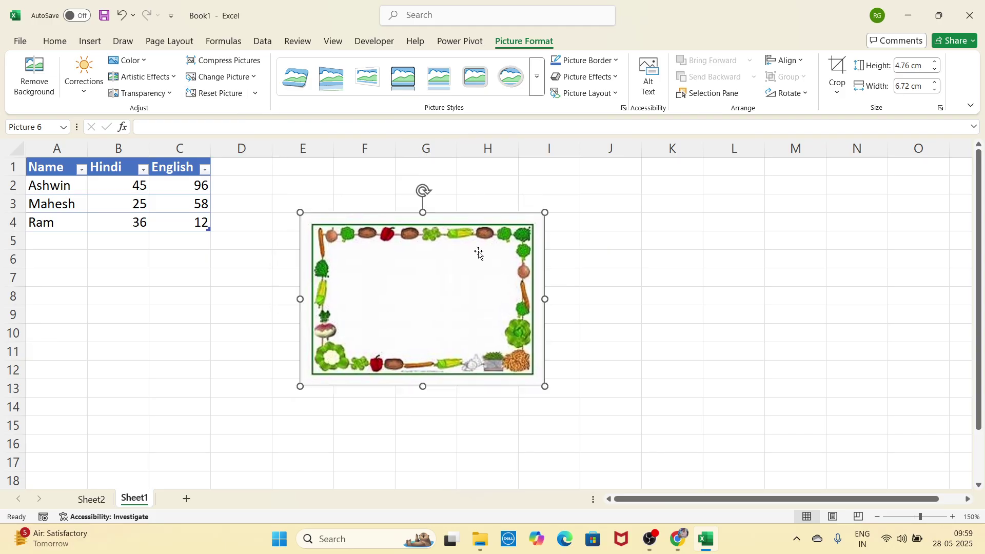
{"action": "left_click", "coordinate": [248, 80]}
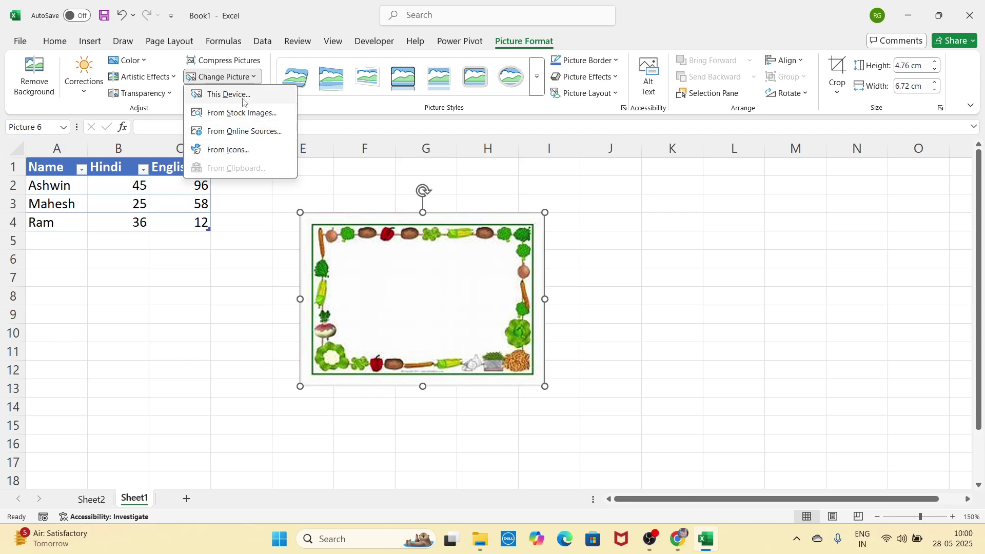
Step: Move the picture slightly right and down and give it a thick 6 pt border
{"action": "left_click", "coordinate": [384, 186]}
{"action": "left_click_drag", "start_coordinate": [448, 256], "coordinate": [460, 281]}
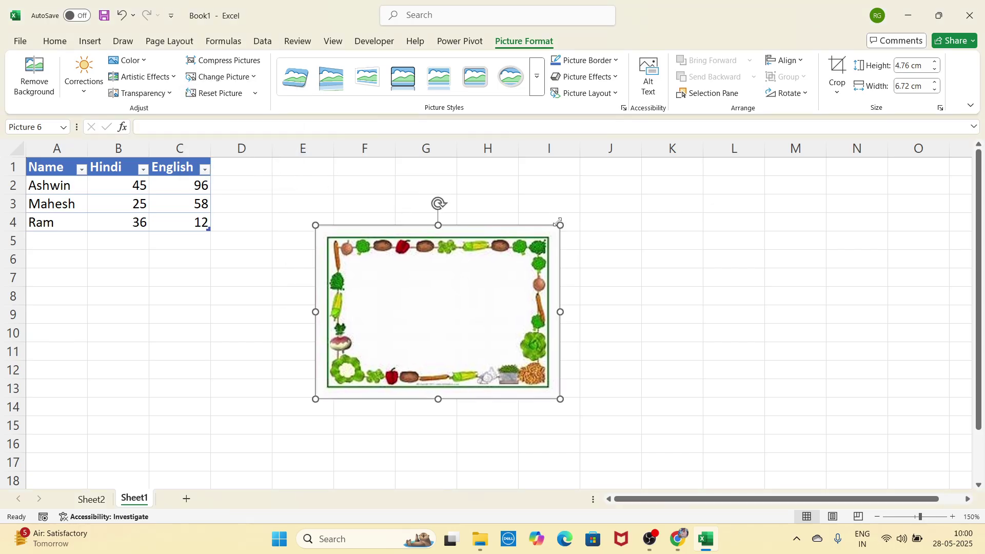
{"action": "left_click", "coordinate": [588, 61]}
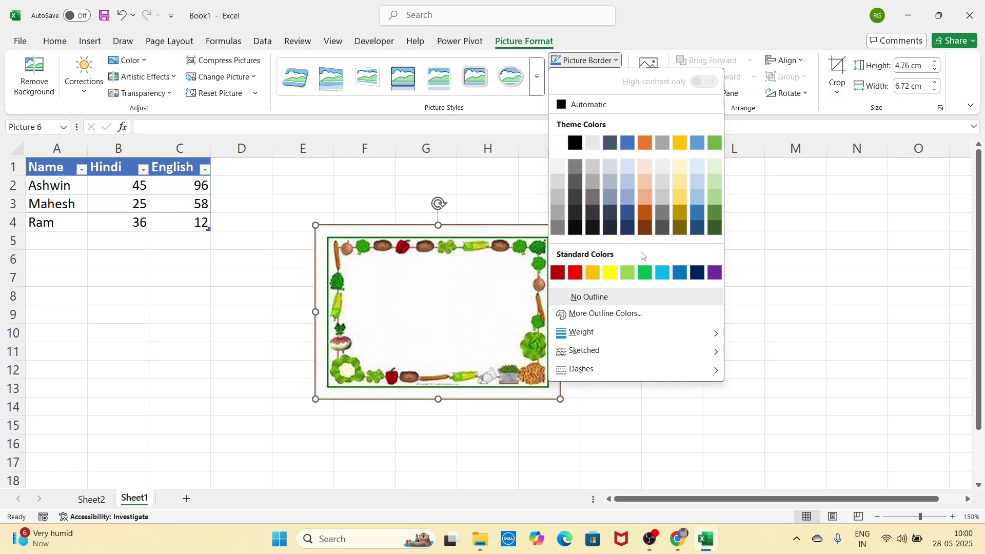
{"action": "mouse_move", "coordinate": [582, 337]}
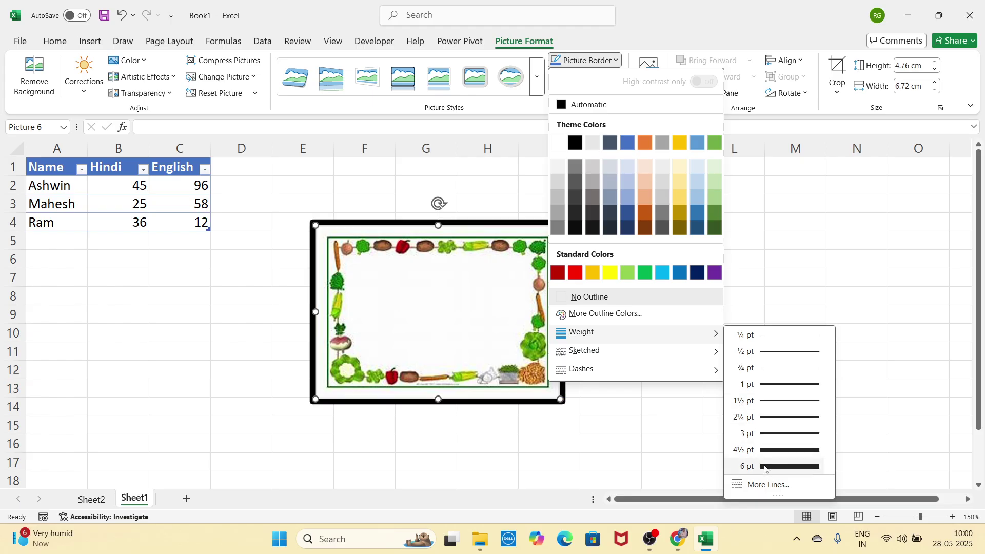
{"action": "left_click", "coordinate": [746, 466]}
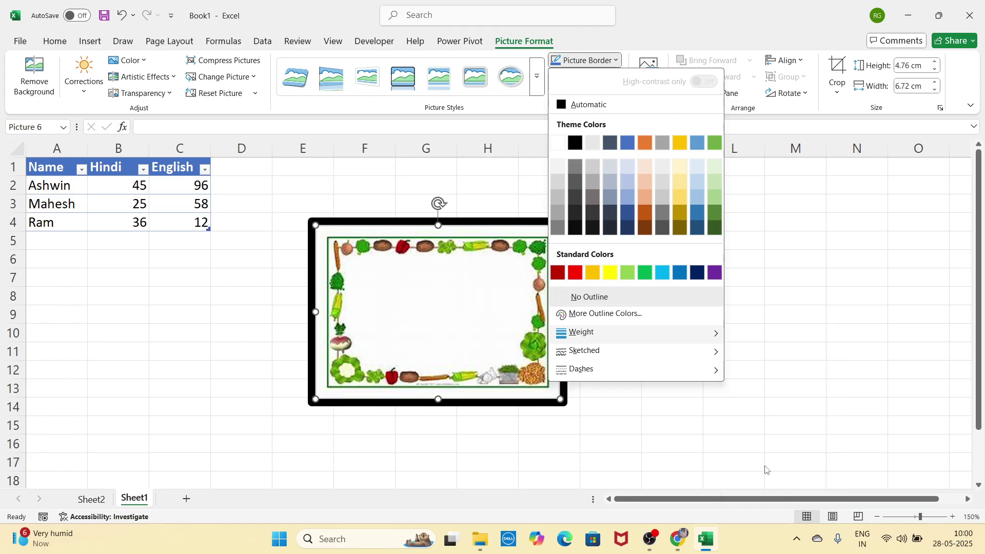
Step: Change the picture's border weight to ¼ pt
{"action": "left_click", "coordinate": [618, 60]}
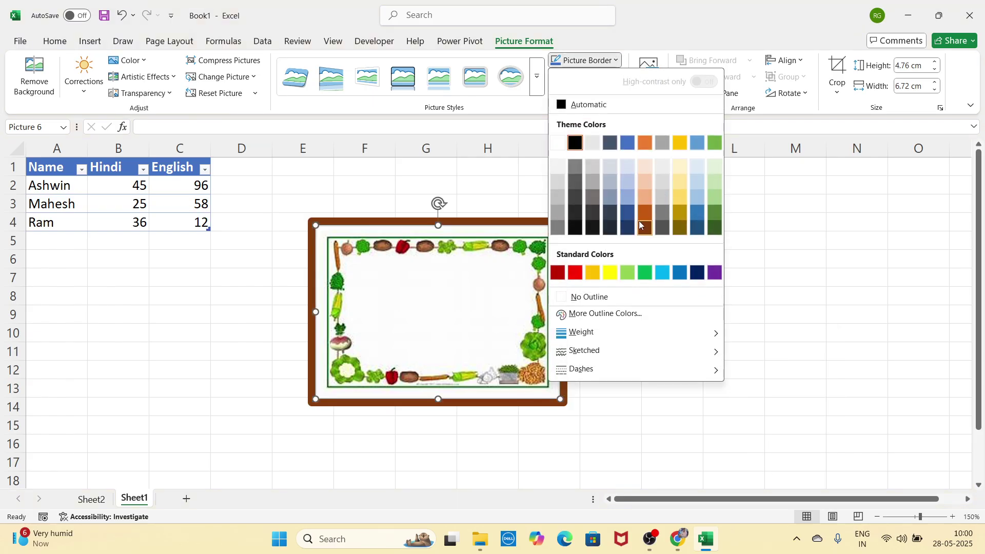
{"action": "mouse_move", "coordinate": [647, 358]}
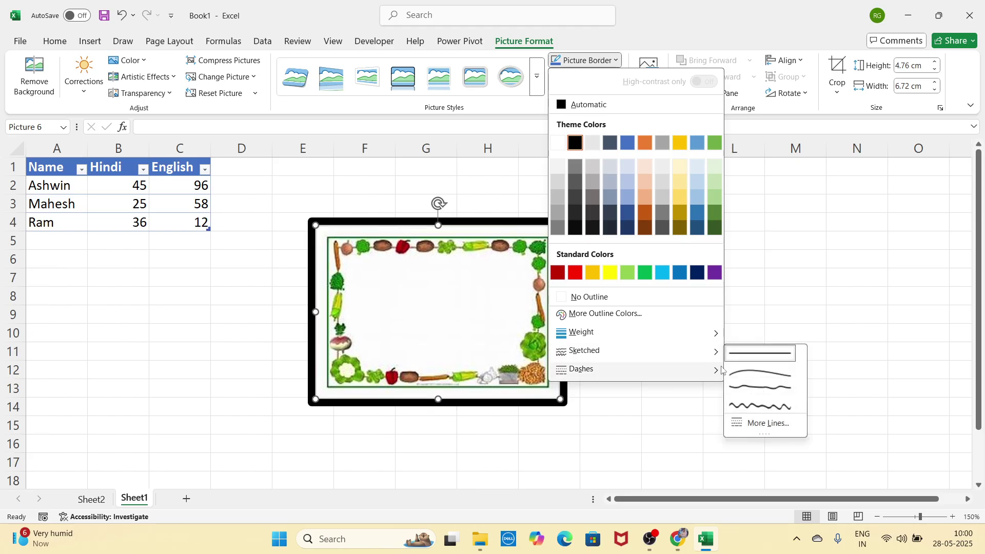
{"action": "mouse_move", "coordinate": [714, 368]}
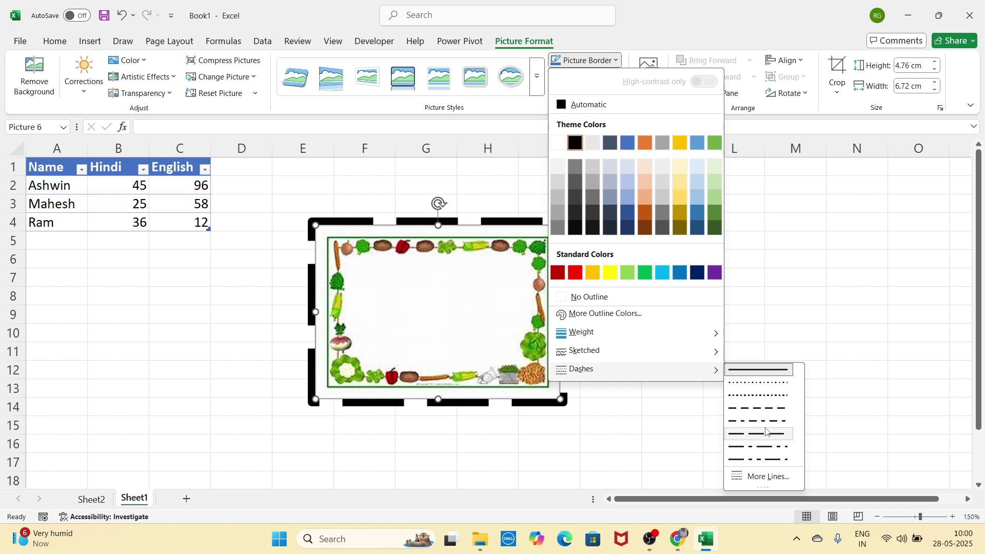
{"action": "mouse_move", "coordinate": [716, 334]}
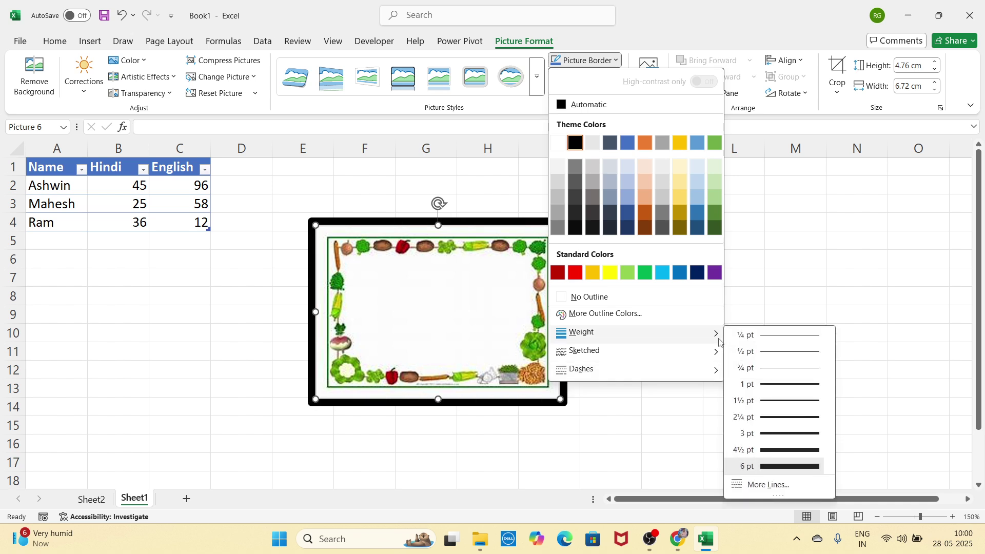
{"action": "left_click", "coordinate": [753, 339]}
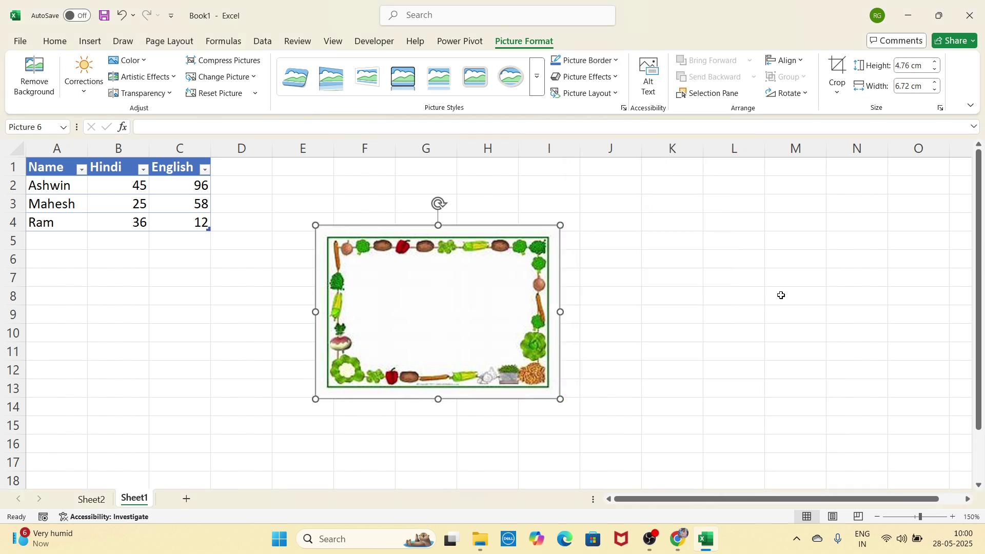
{"action": "left_click", "coordinate": [708, 256]}
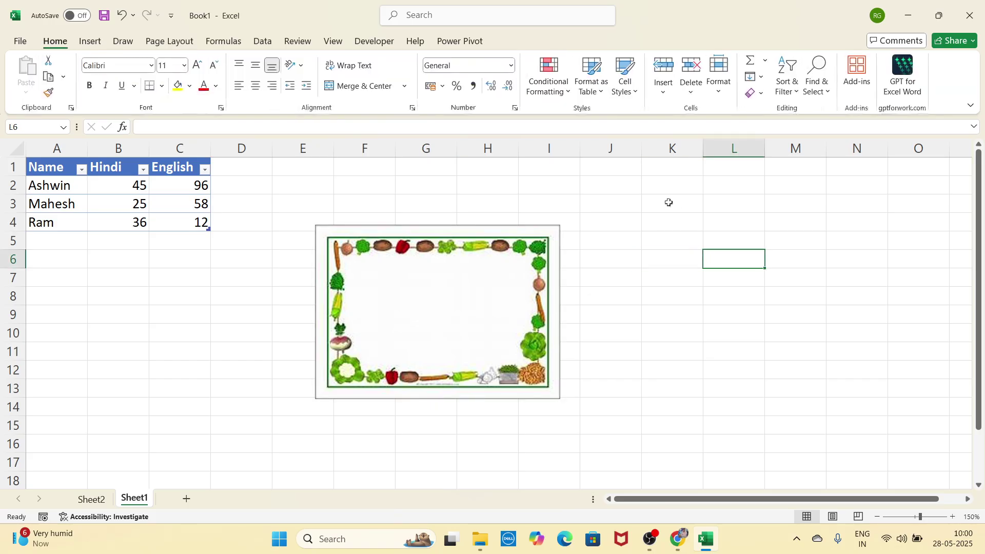
{"action": "left_click", "coordinate": [430, 312]}
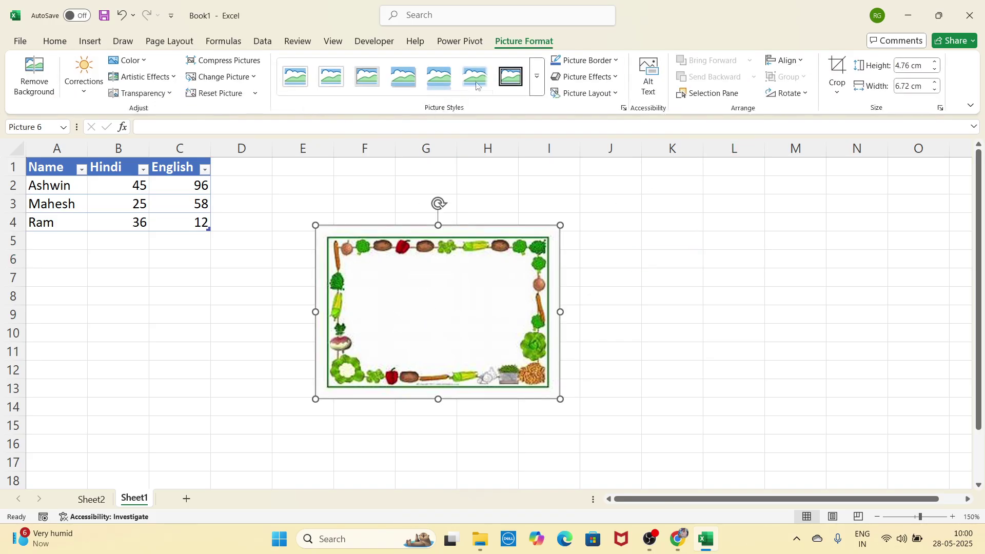
{"action": "left_click", "coordinate": [604, 82]}
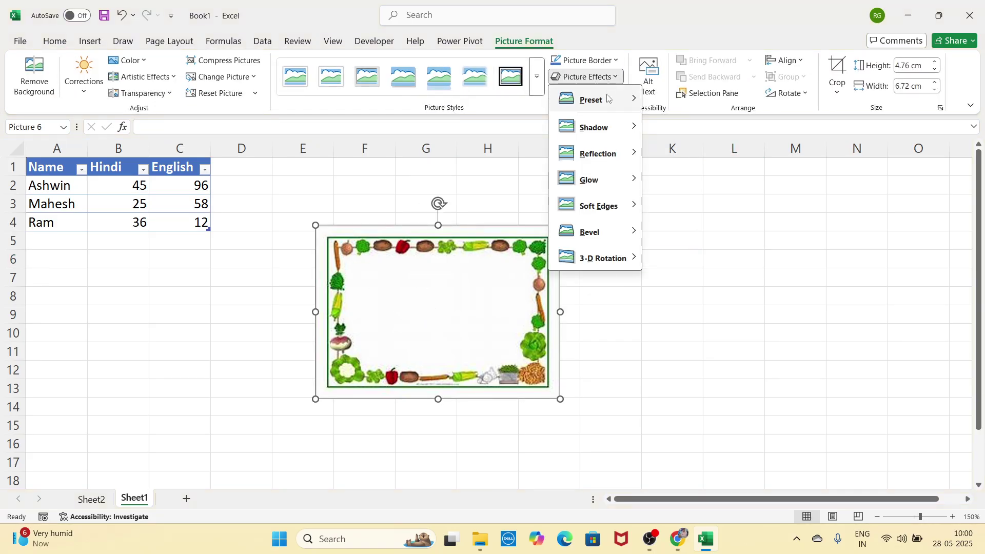
{"action": "mouse_move", "coordinate": [608, 103]}
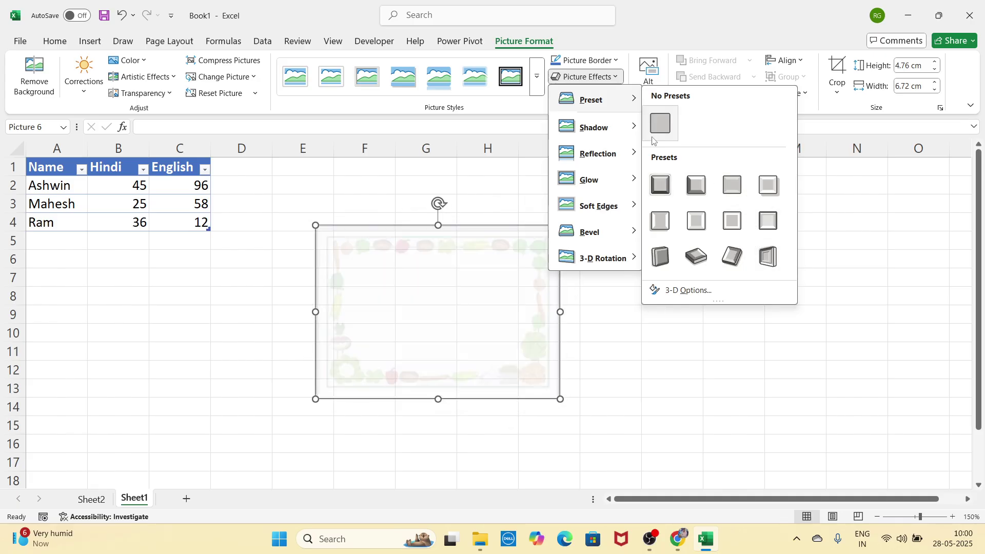
{"action": "mouse_move", "coordinate": [610, 128]}
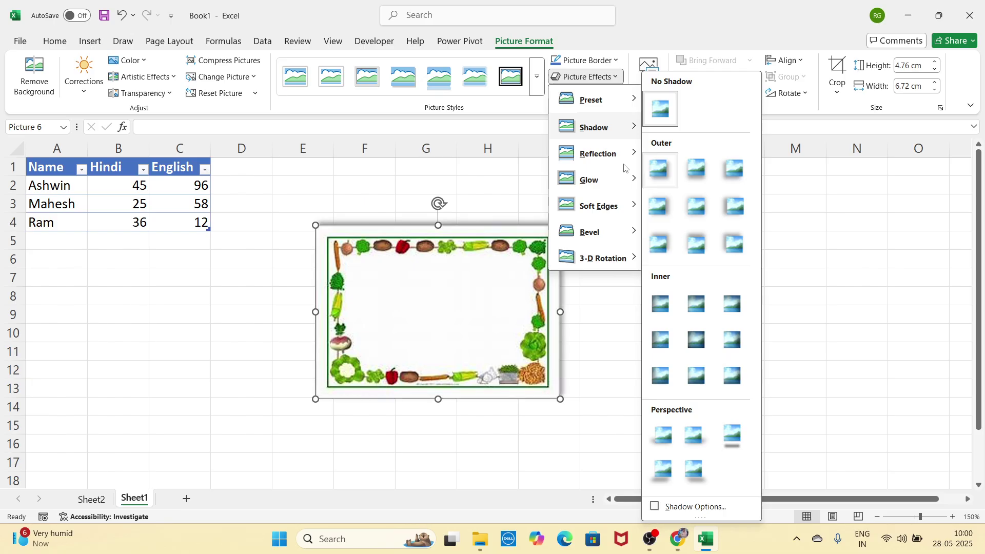
{"action": "mouse_move", "coordinate": [627, 153]}
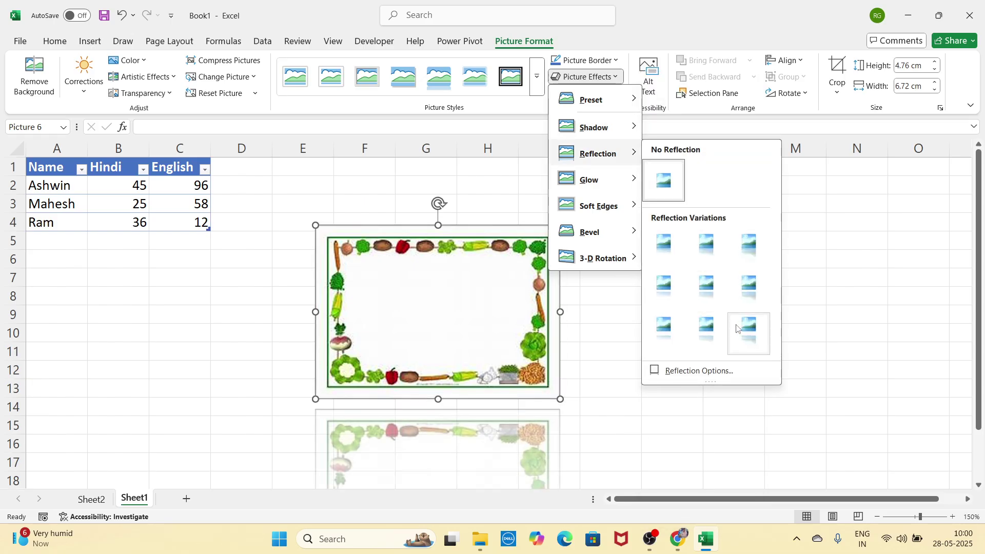
{"action": "mouse_move", "coordinate": [595, 180]}
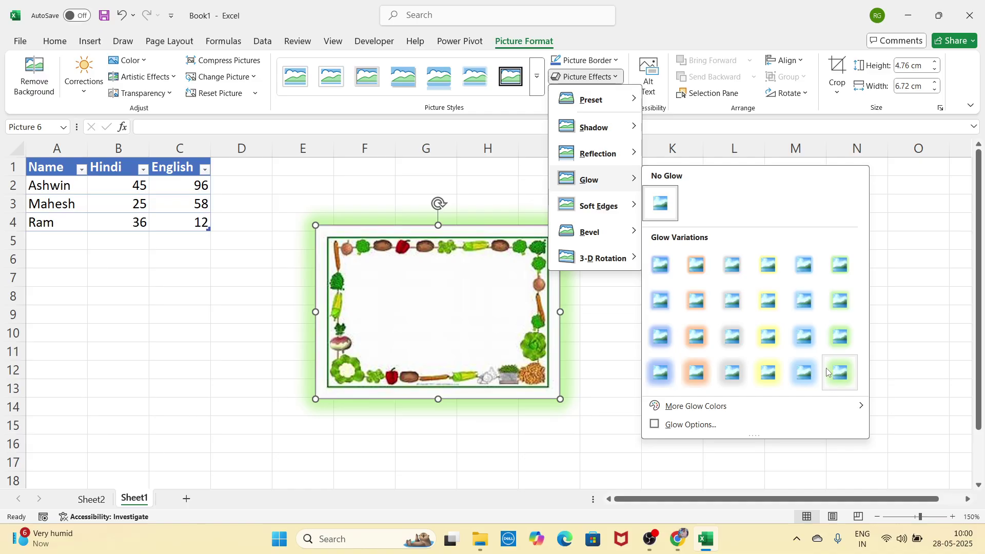
{"action": "mouse_move", "coordinate": [639, 215]}
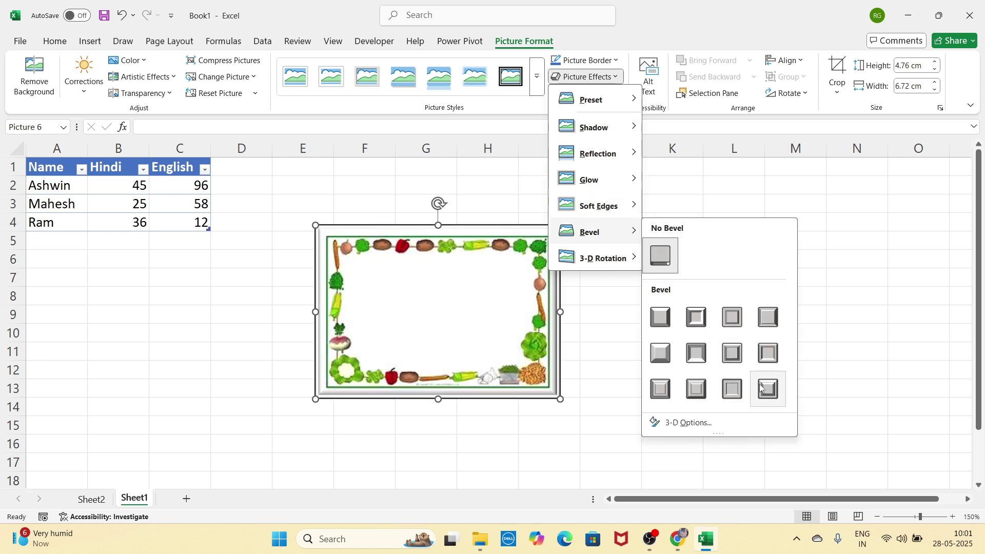
{"action": "mouse_move", "coordinate": [635, 260]}
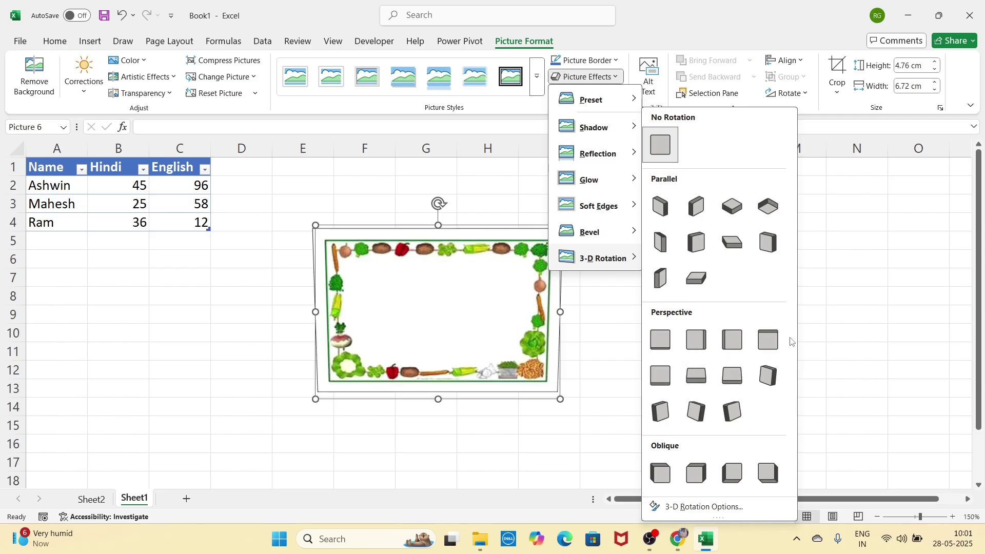
Step: Move the vegetable-border picture up and to the left
{"action": "left_click", "coordinate": [885, 246]}
{"action": "left_click", "coordinate": [729, 284]}
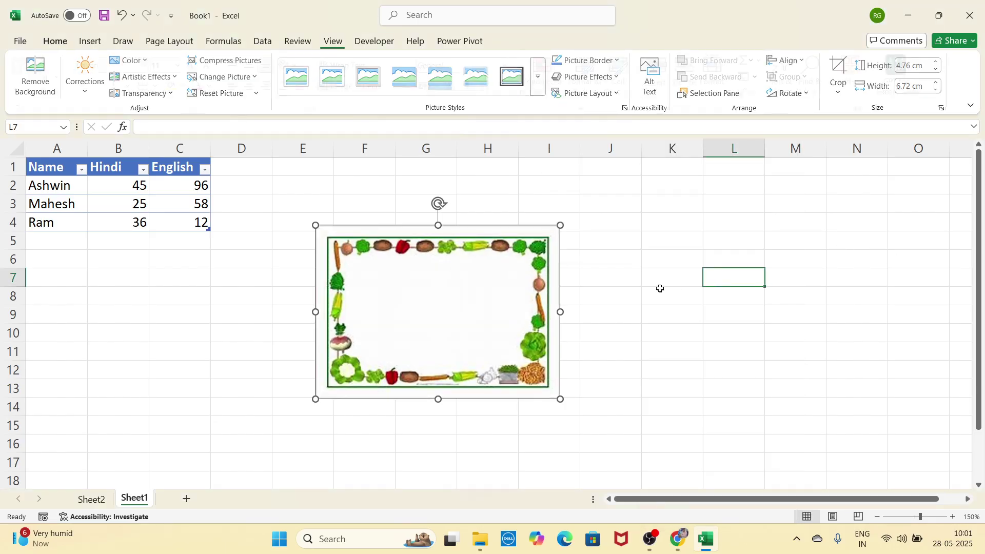
{"action": "left_click_drag", "start_coordinate": [523, 314], "coordinate": [495, 283]}
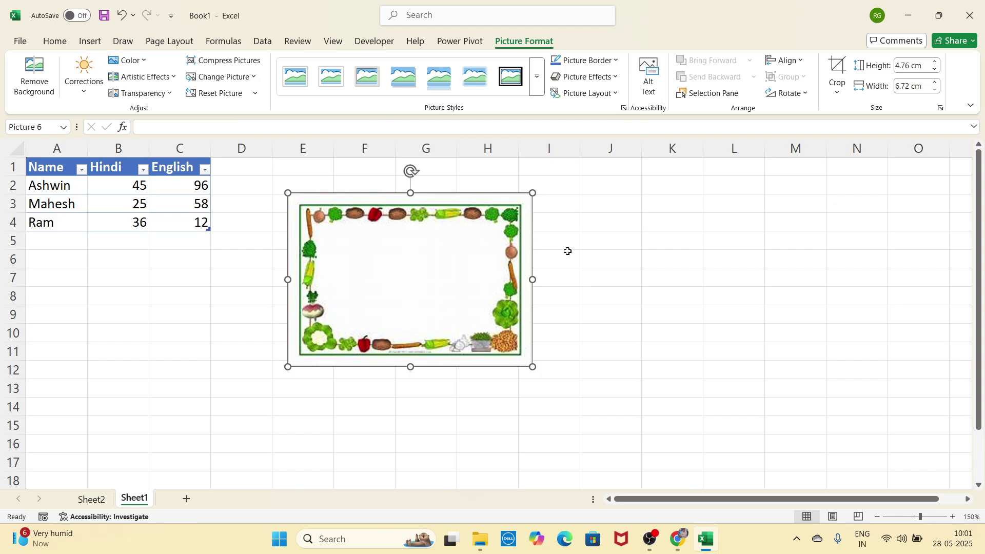
{"action": "left_click_drag", "start_coordinate": [495, 258], "coordinate": [483, 254]}
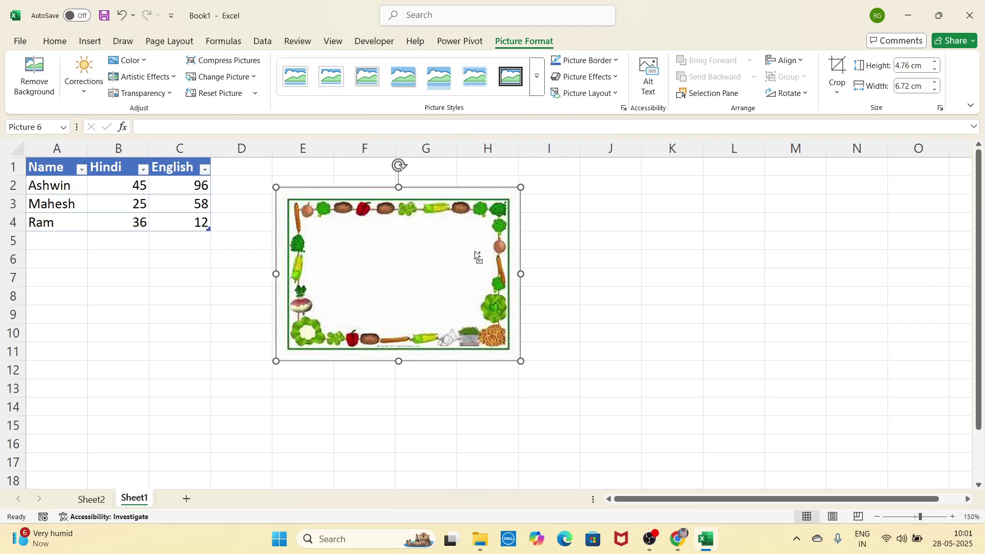
Step: Duplicate the picture and place the copy overlapping just right of the original
{"action": "left_click_drag", "start_coordinate": [475, 251], "coordinate": [646, 271], "text": "ctrl"}
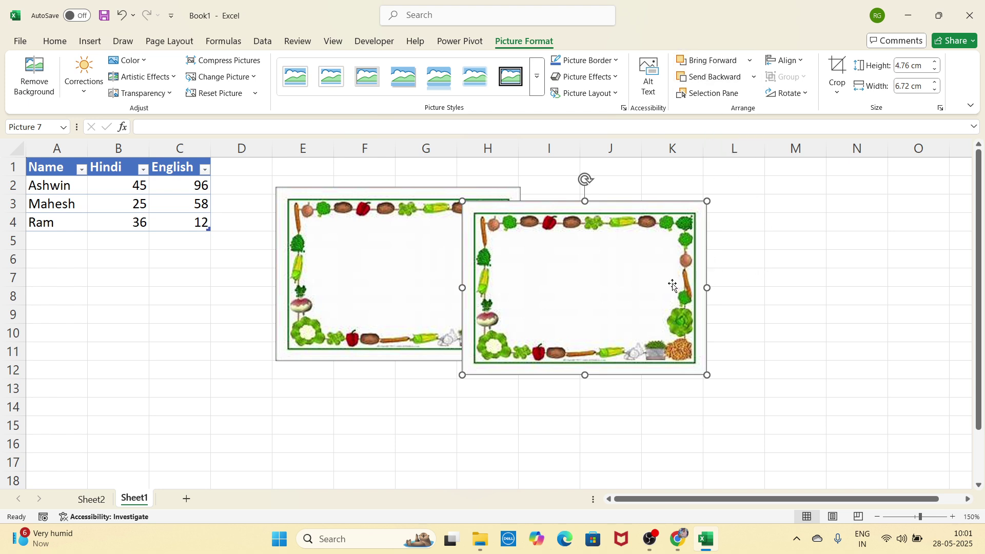
{"action": "left_click_drag", "start_coordinate": [402, 273], "coordinate": [387, 258]}
{"action": "left_click", "coordinate": [533, 264]}
{"action": "left_click", "coordinate": [407, 260]}
{"action": "left_click", "coordinate": [519, 261]}
{"action": "left_click", "coordinate": [518, 263]}
{"action": "left_click_drag", "start_coordinate": [569, 259], "coordinate": [519, 245]}
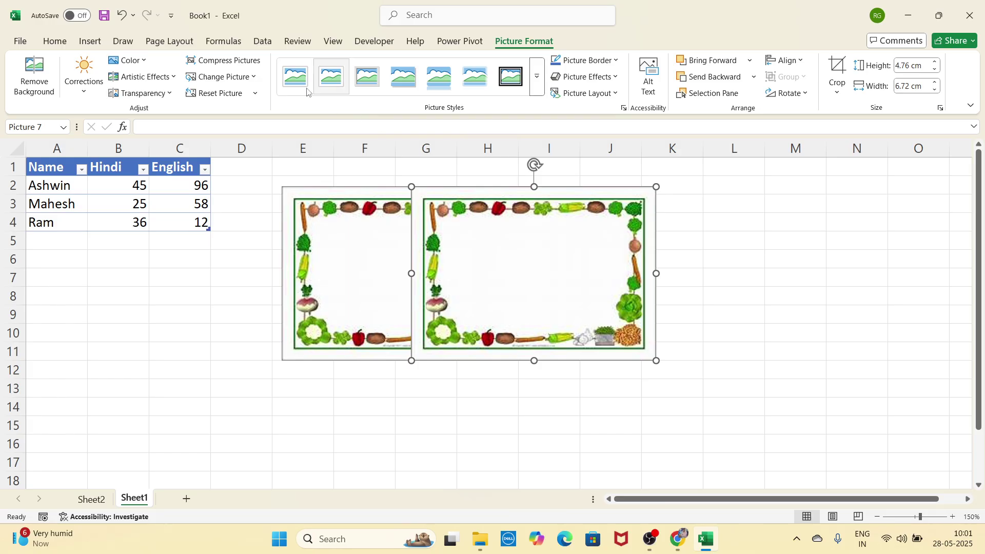
Step: Test Bring Forward and Send Backward on the left picture, leaving it in front of the copy
{"action": "left_click", "coordinate": [389, 273]}
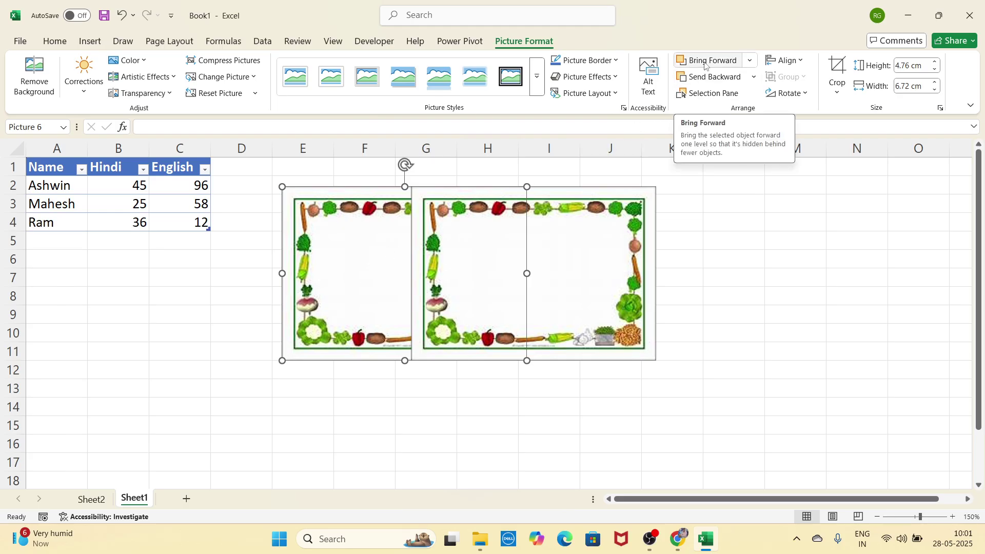
{"action": "left_click", "coordinate": [706, 64]}
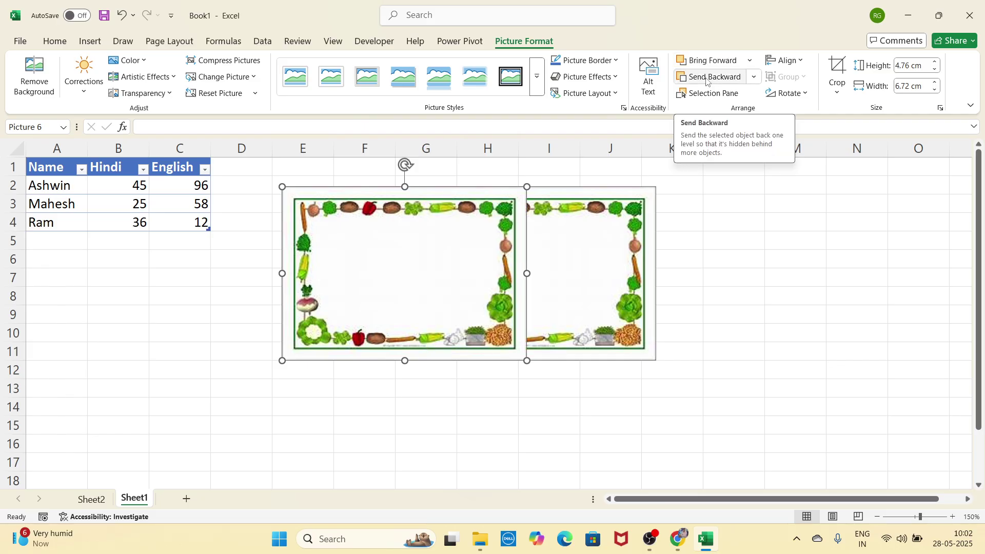
{"action": "left_click", "coordinate": [708, 77]}
{"action": "left_click", "coordinate": [708, 61]}
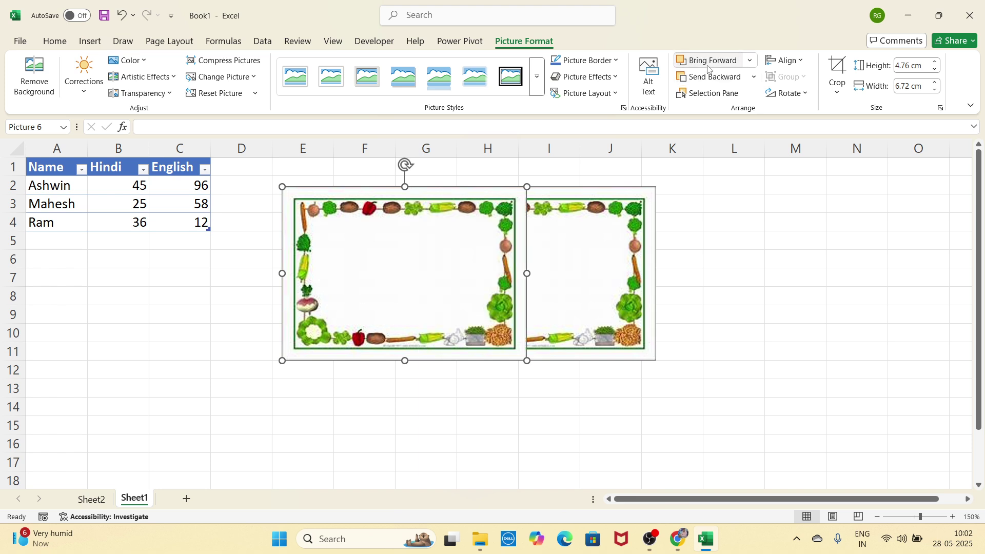
{"action": "left_click", "coordinate": [710, 79]}
{"action": "left_click", "coordinate": [715, 78]}
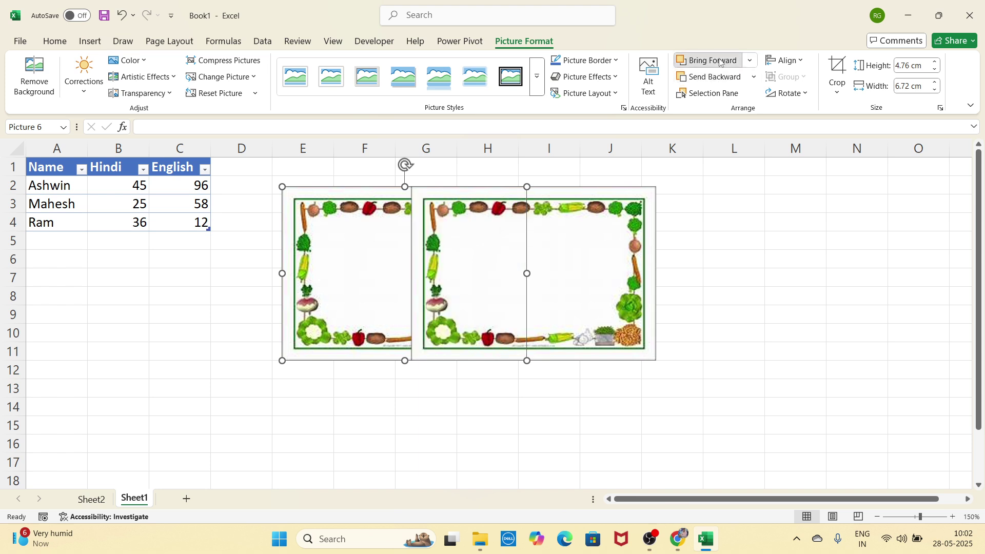
{"action": "left_click", "coordinate": [723, 61]}
{"action": "left_click", "coordinate": [724, 99]}
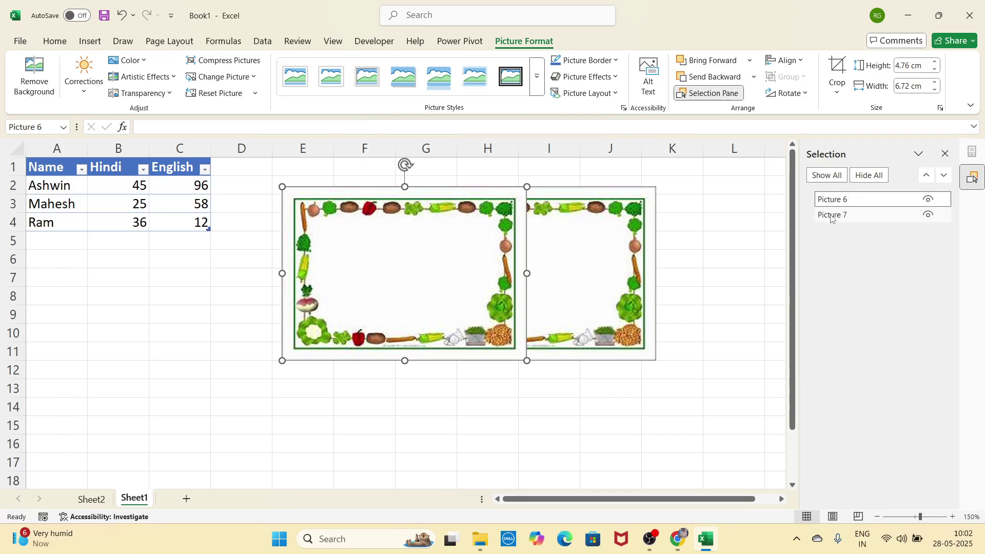
Step: Hide and re-show Picture 6 and Picture 7 from the Selection Pane, then select Picture 7
{"action": "left_click", "coordinate": [929, 202]}
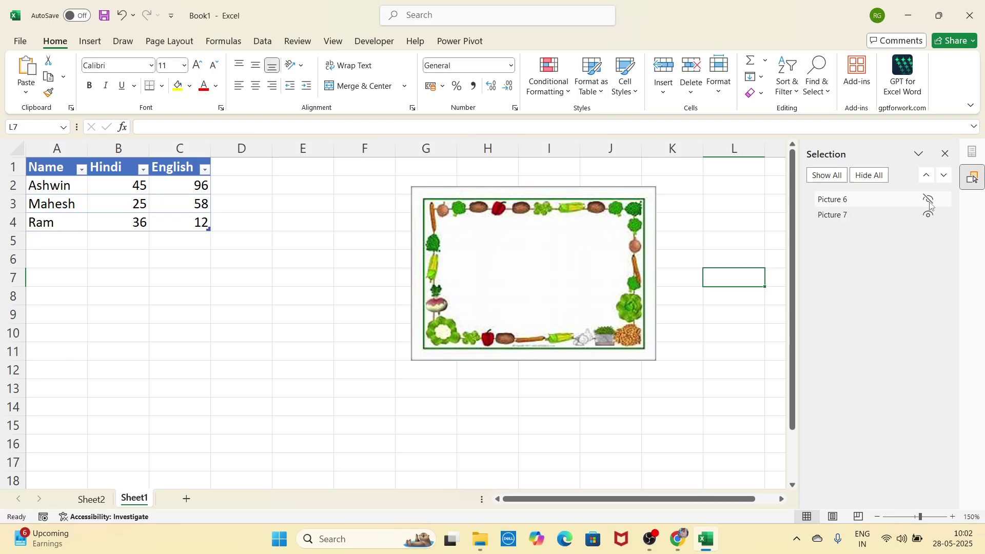
{"action": "left_click", "coordinate": [929, 202]}
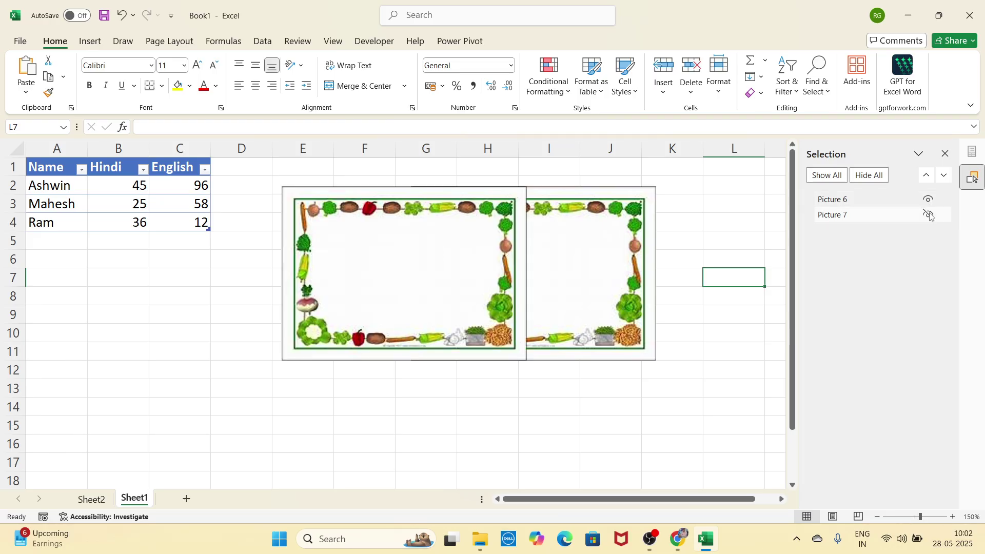
{"action": "left_click", "coordinate": [929, 215]}
{"action": "left_click", "coordinate": [945, 154]}
{"action": "left_click", "coordinate": [637, 253]}
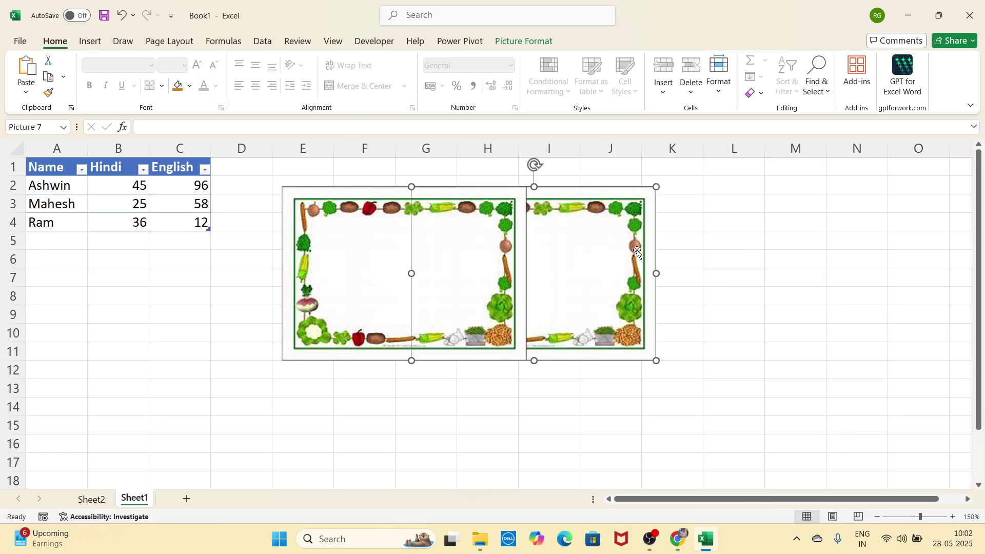
{"action": "left_click", "coordinate": [531, 45]}
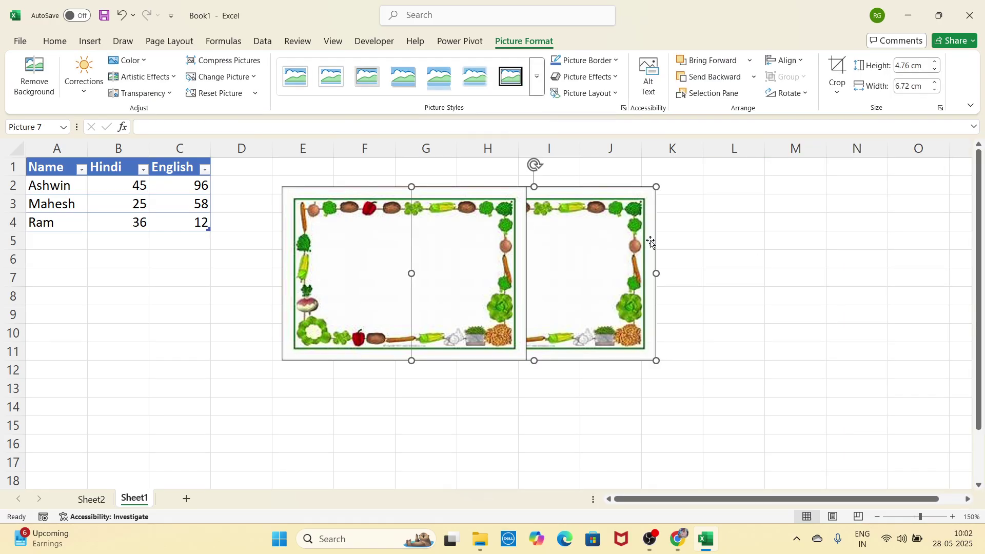
Step: Try moving, rotating and cropping Picture 7, then undo those changes
{"action": "left_click_drag", "start_coordinate": [595, 271], "coordinate": [728, 287]}
{"action": "left_click", "coordinate": [789, 93]}
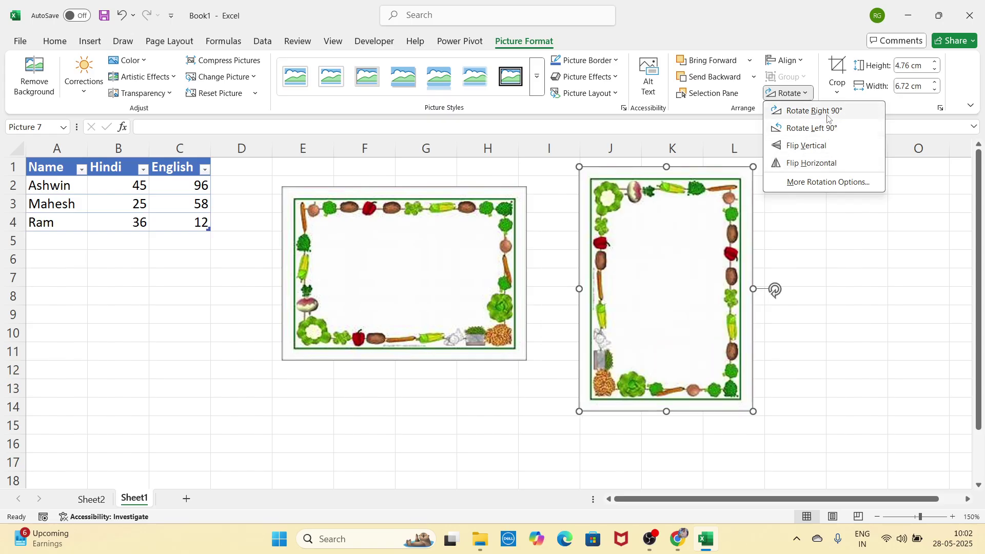
{"action": "key", "text": "Escape"}
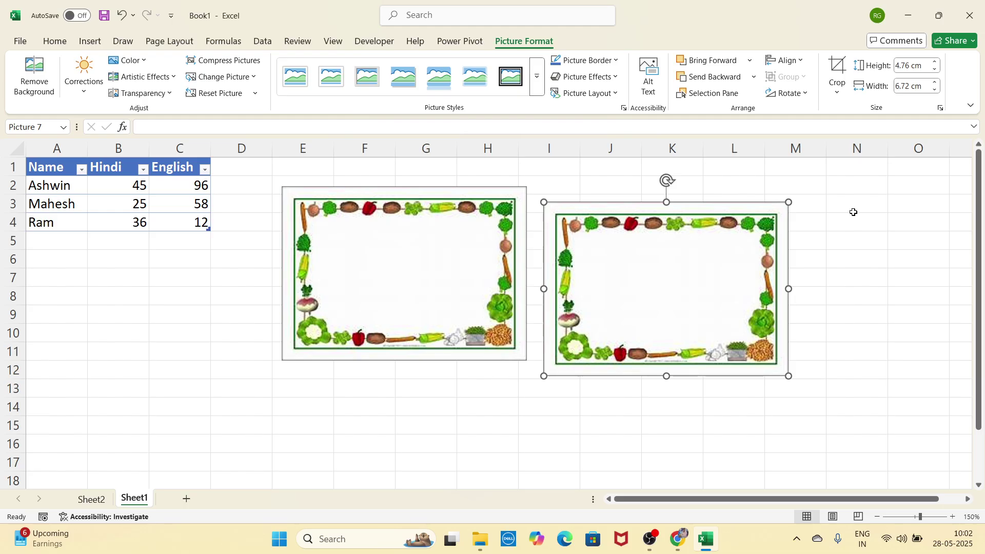
{"action": "left_click", "coordinate": [837, 71]}
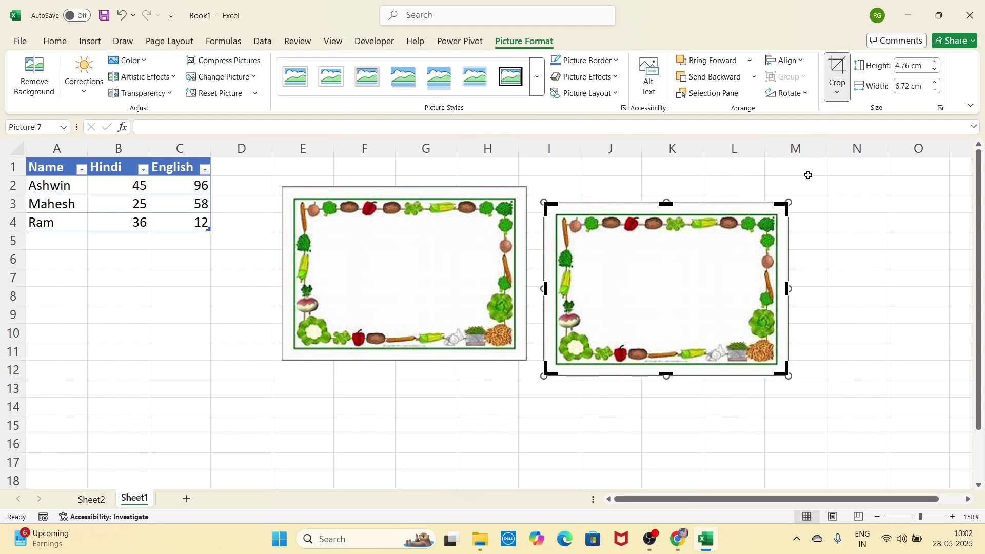
{"action": "left_click_drag", "start_coordinate": [786, 202], "coordinate": [638, 202]}
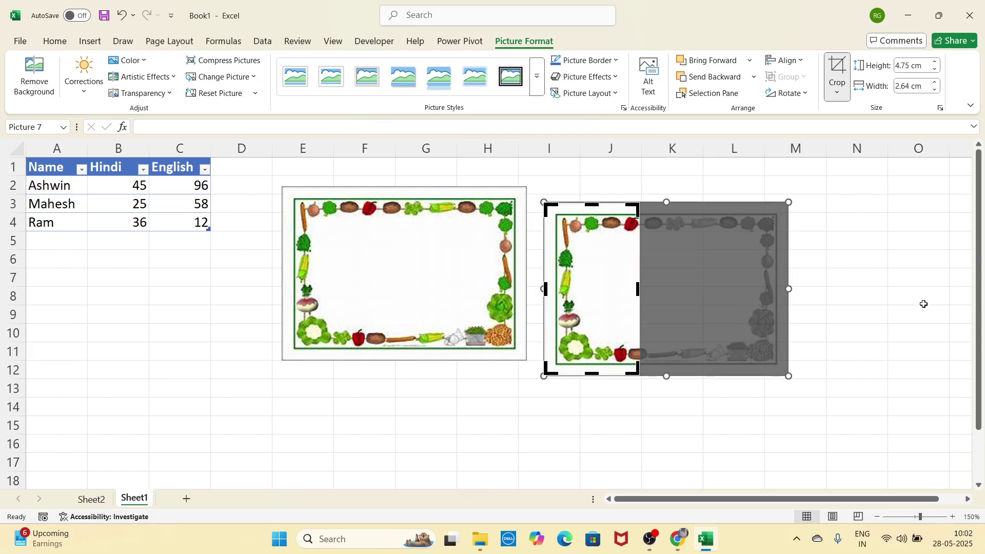
{"action": "key", "text": "Escape"}
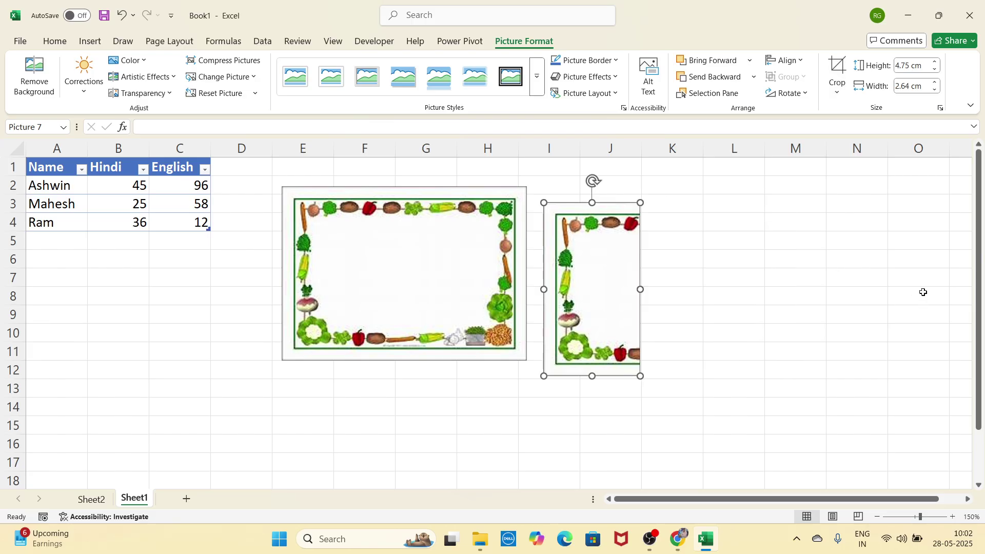
{"action": "left_click_drag", "start_coordinate": [607, 314], "coordinate": [650, 306]}
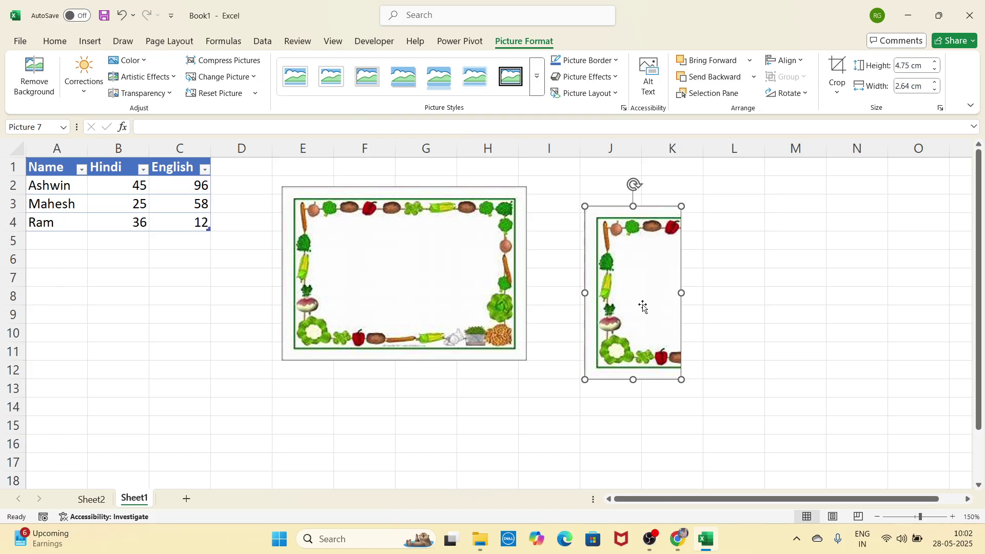
{"action": "key", "text": "ctrl+z"}
{"action": "key", "text": "ctrl+z"}
{"action": "key", "text": "ctrl+z"}
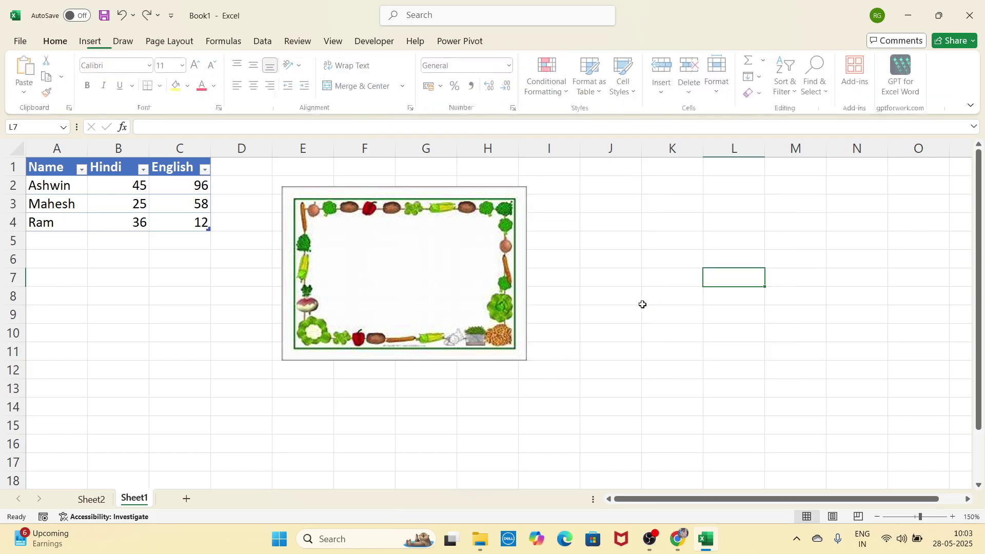
{"action": "key", "text": "ctrl+z"}
{"action": "key", "text": "ctrl+z"}
{"action": "key", "text": "ctrl+y"}
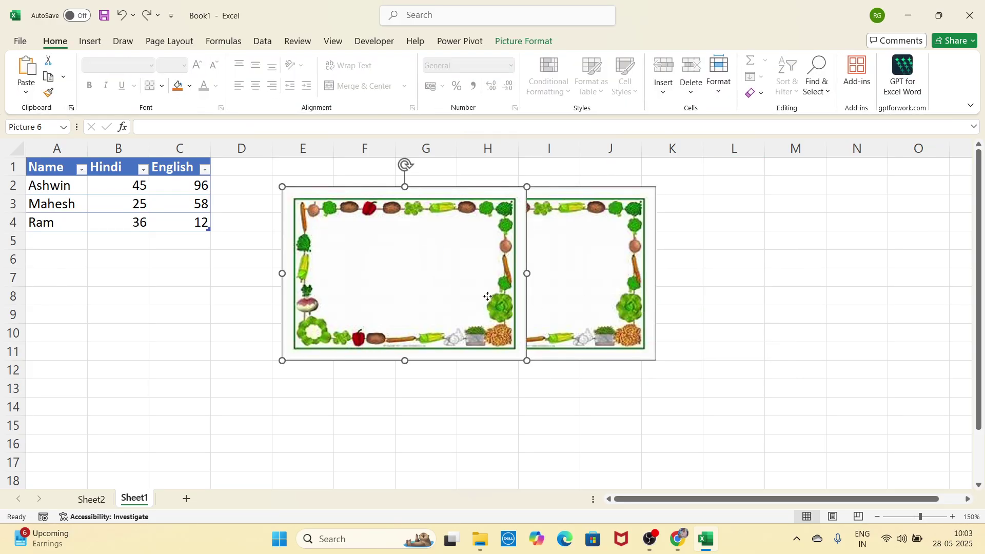
Step: Cut both vegetable-border pictures from the sheet
{"action": "right_click", "coordinate": [488, 296]}
{"action": "left_click", "coordinate": [545, 218]}
{"action": "right_click", "coordinate": [572, 246]}
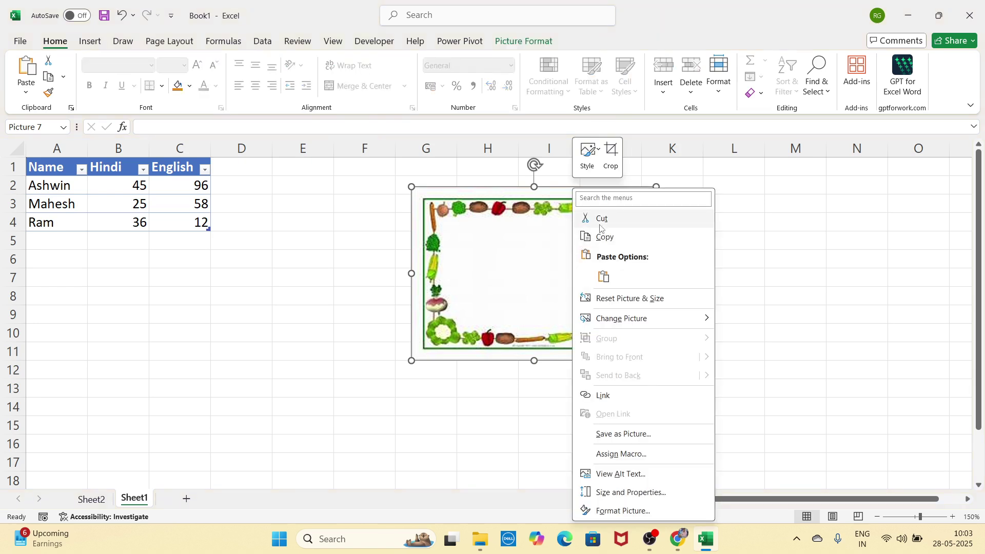
{"action": "left_click", "coordinate": [601, 218]}
{"action": "left_click", "coordinate": [90, 41]}
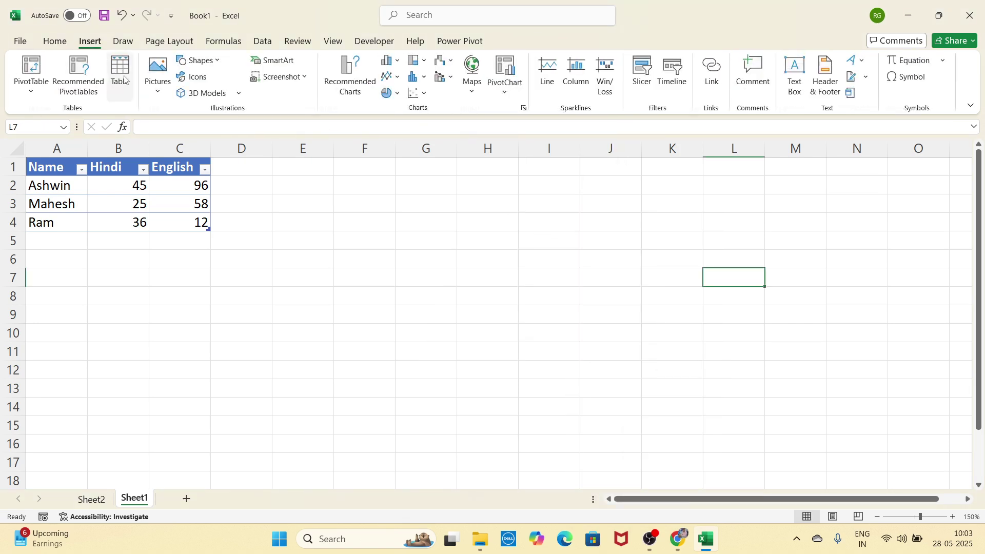
Step: Open the Stock Images library and scroll through its Images collection
{"action": "left_click", "coordinate": [158, 76]}
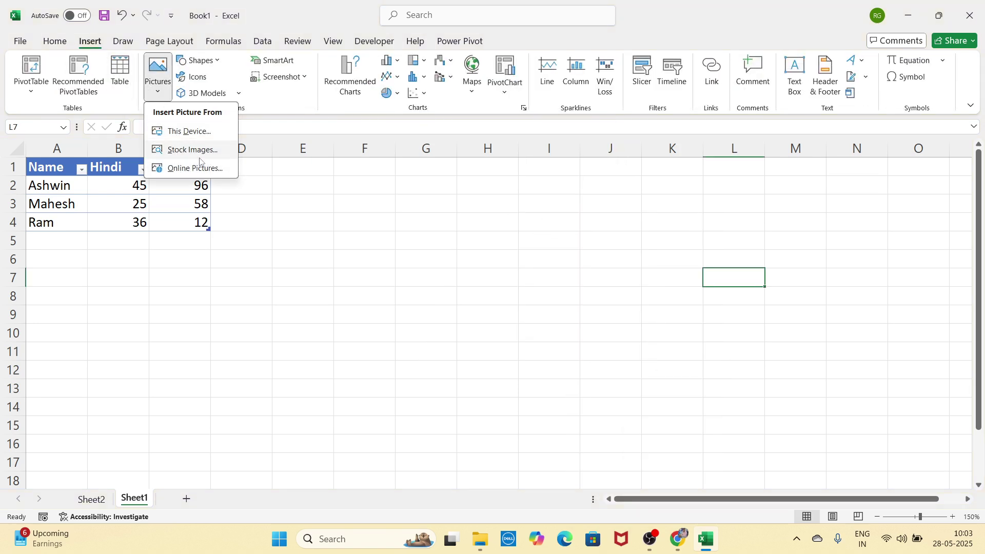
{"action": "left_click", "coordinate": [203, 157]}
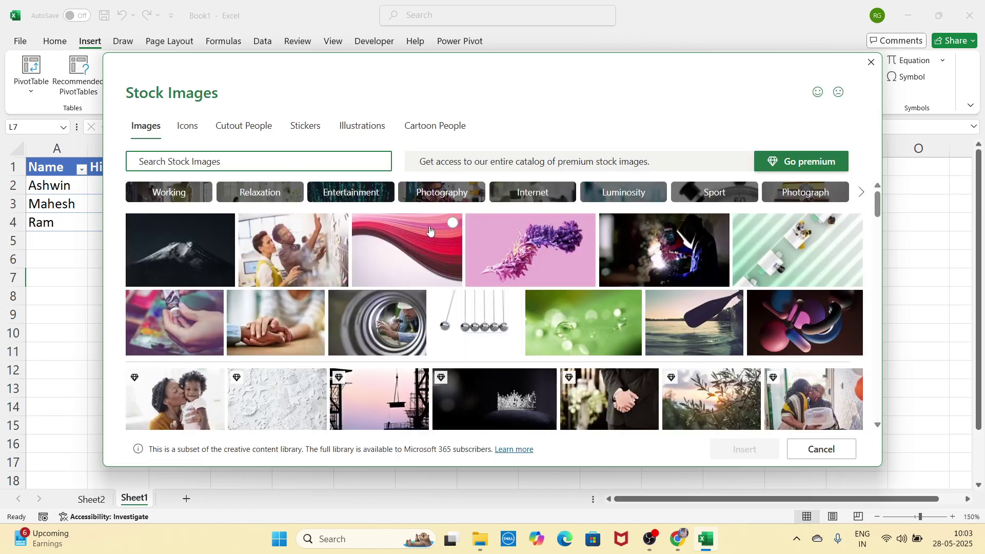
{"action": "scroll", "coordinate": [486, 285], "scroll_direction": "down", "scroll_amount": 10}
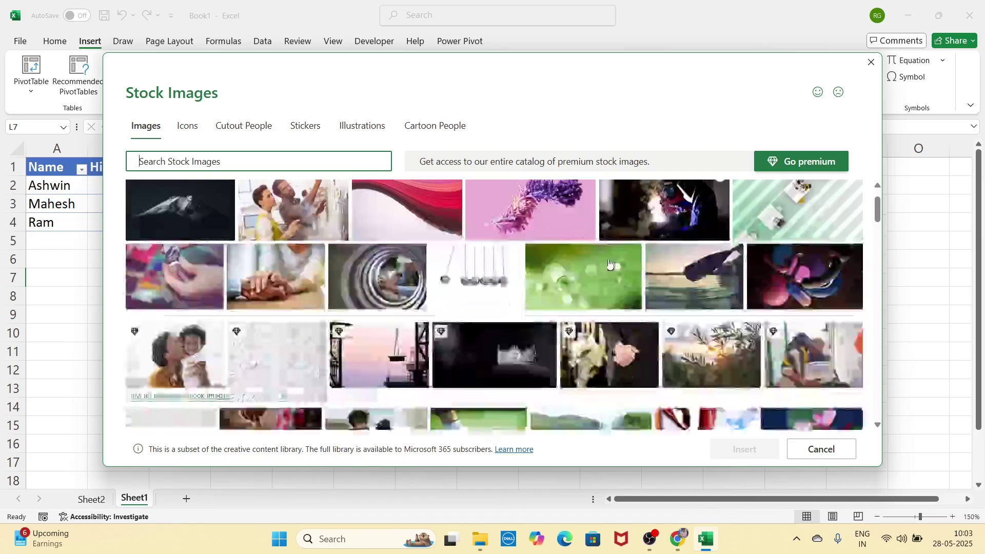
{"action": "scroll", "coordinate": [486, 285], "scroll_direction": "down", "scroll_amount": 10}
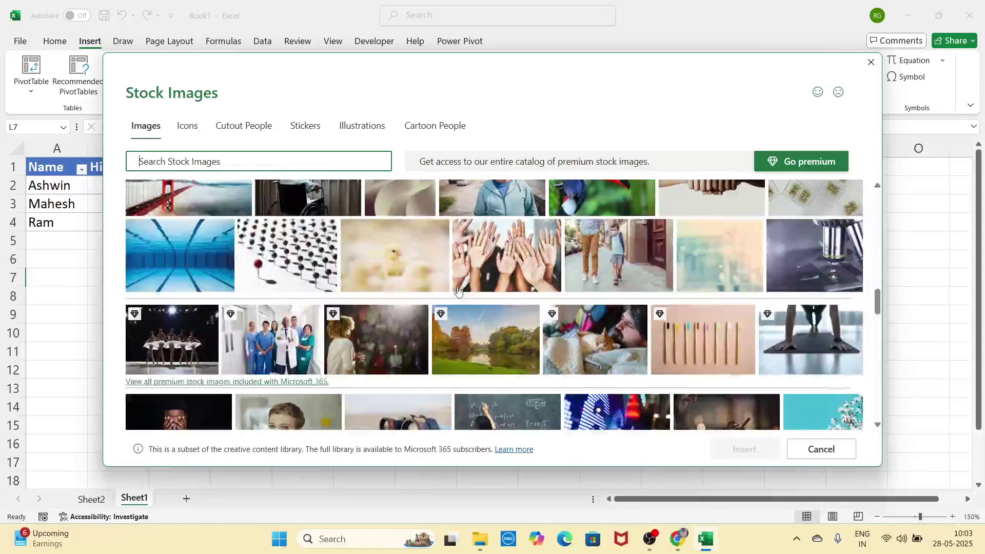
{"action": "scroll", "coordinate": [458, 291], "scroll_direction": "up", "scroll_amount": 20}
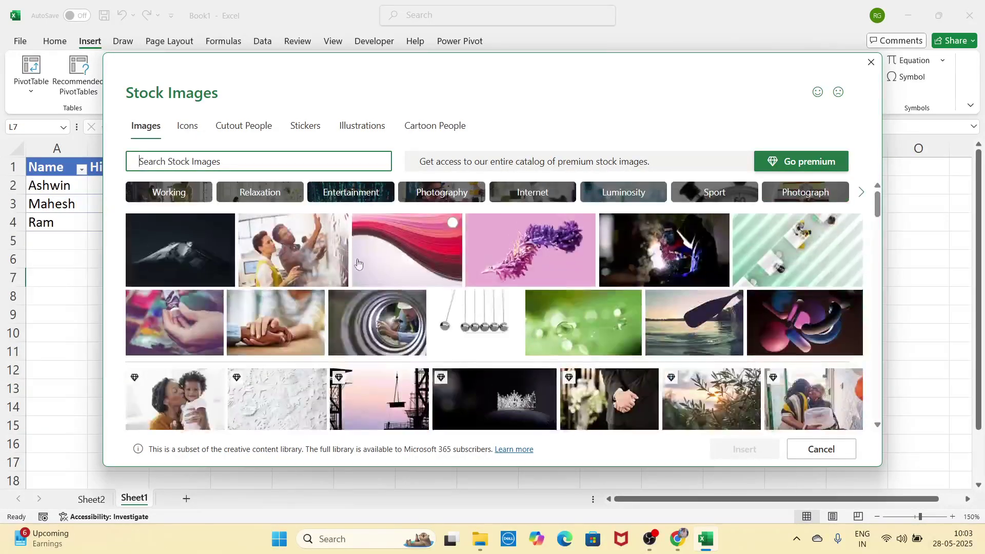
Step: Browse the Icons, Cutout People and Stickers collections
{"action": "left_click", "coordinate": [181, 128]}
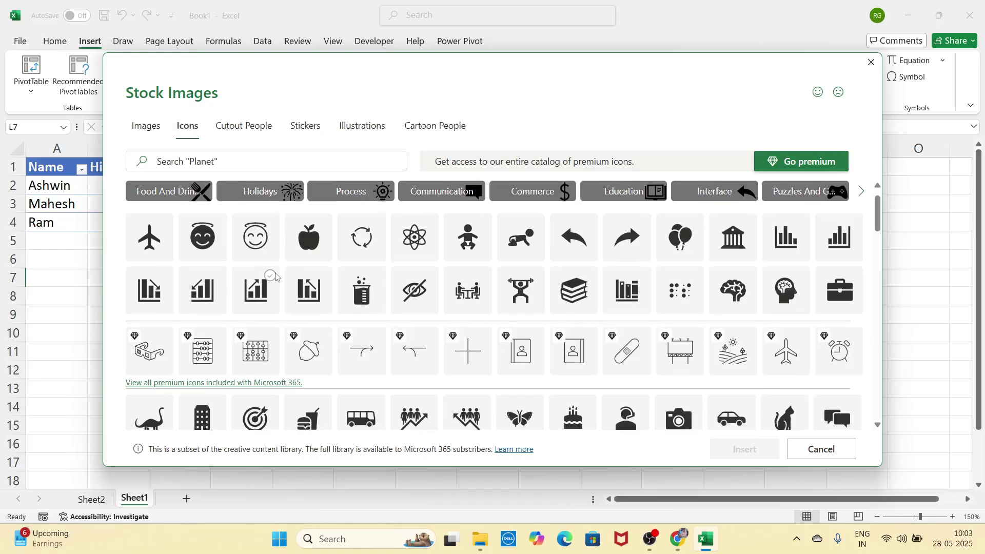
{"action": "scroll", "coordinate": [378, 292], "scroll_direction": "down", "scroll_amount": 10}
{"action": "scroll", "coordinate": [378, 292], "scroll_direction": "up", "scroll_amount": 10}
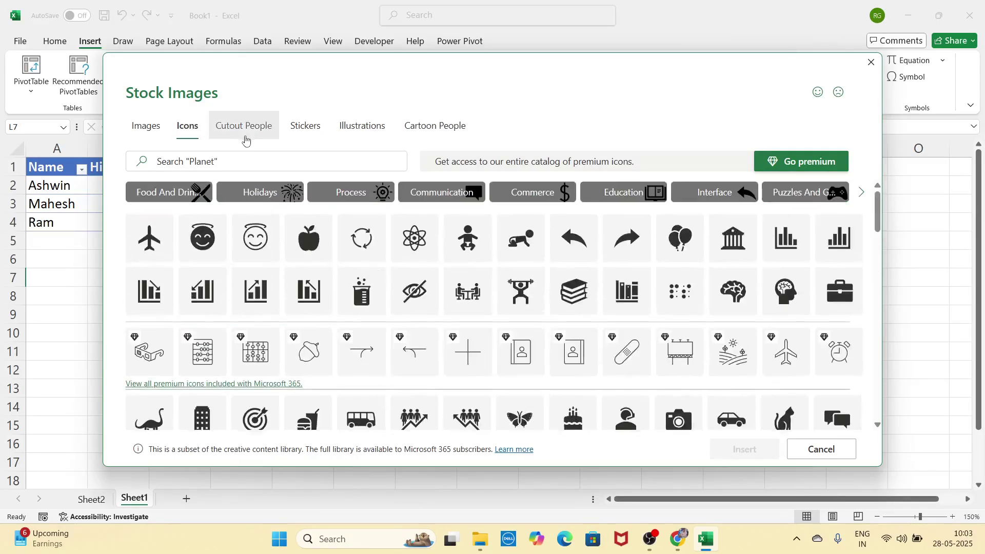
{"action": "left_click", "coordinate": [247, 129]}
{"action": "scroll", "coordinate": [504, 352], "scroll_direction": "down", "scroll_amount": 10}
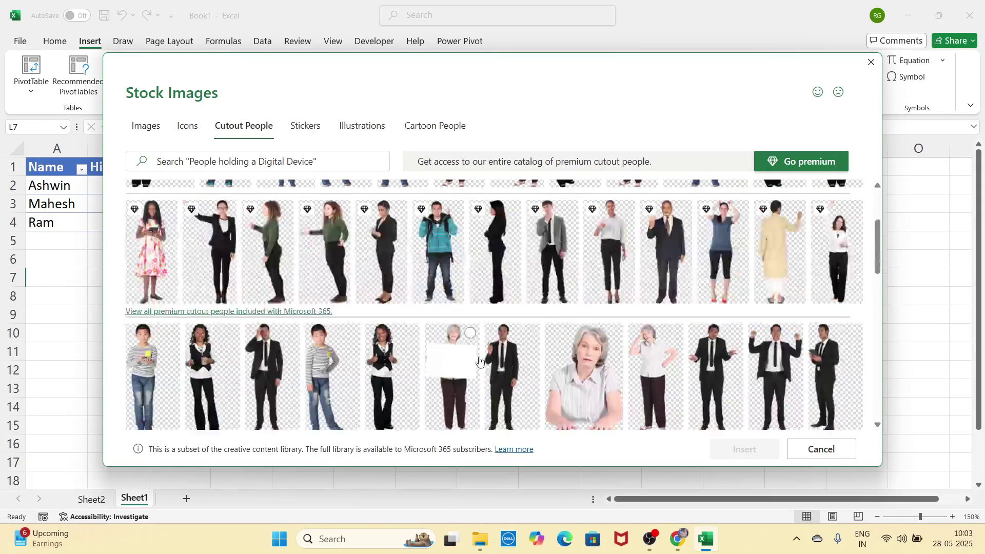
{"action": "scroll", "coordinate": [505, 352], "scroll_direction": "up", "scroll_amount": 5}
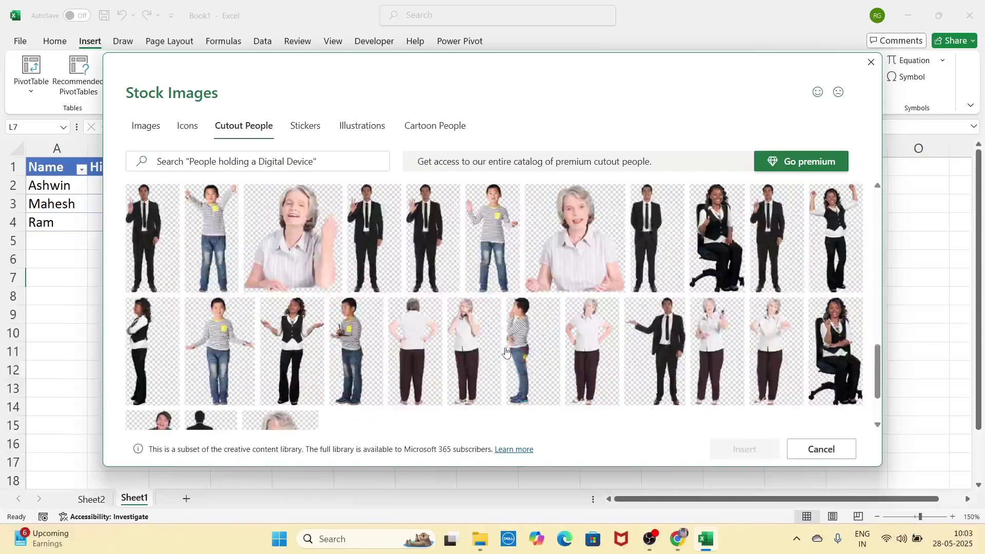
{"action": "left_click", "coordinate": [305, 130]}
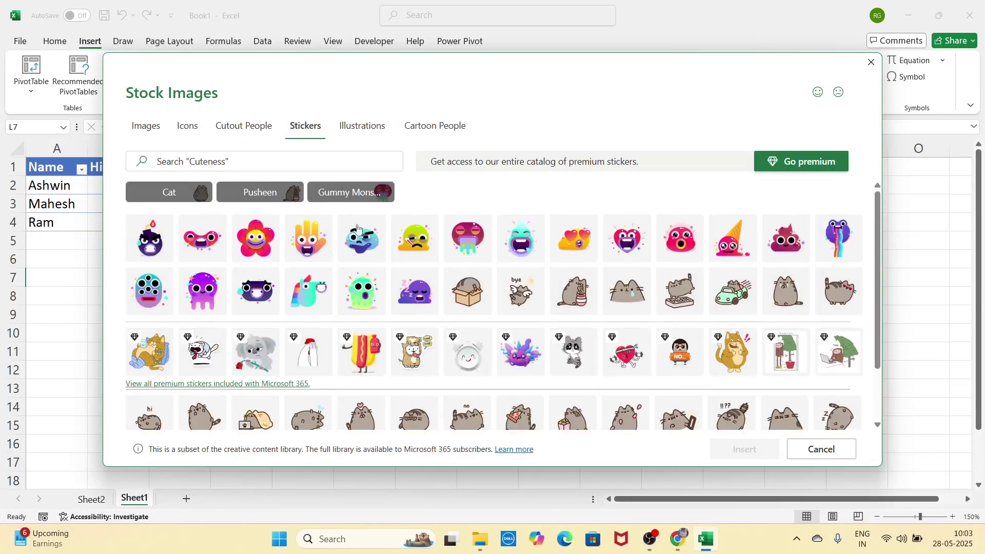
{"action": "scroll", "coordinate": [391, 305], "scroll_direction": "down", "scroll_amount": 3}
{"action": "scroll", "coordinate": [388, 307], "scroll_direction": "up", "scroll_amount": 3}
Step: Browse the Illustrations and Cartoon People collections, returning to Illustrations
{"action": "left_click", "coordinate": [361, 127]}
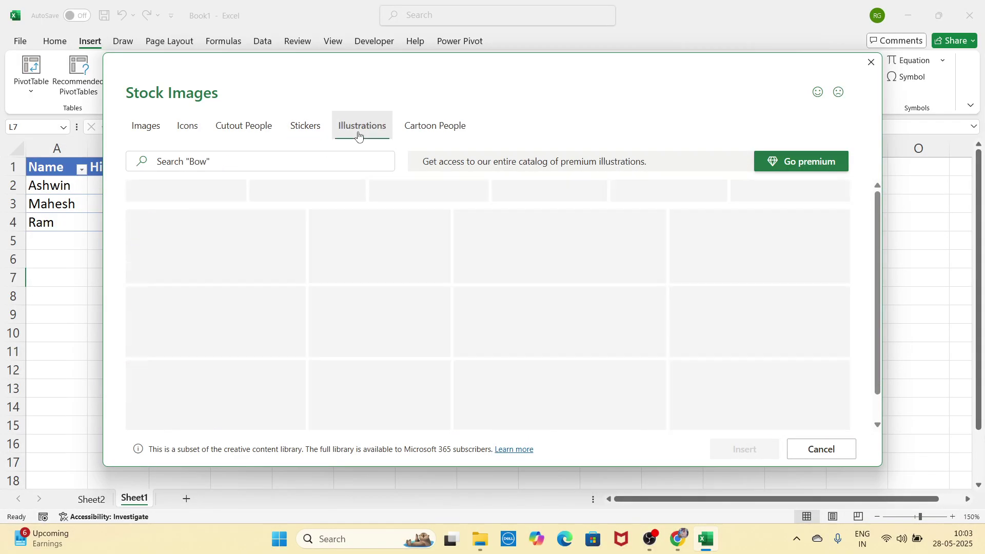
{"action": "scroll", "coordinate": [458, 334], "scroll_direction": "down", "scroll_amount": 5}
{"action": "scroll", "coordinate": [458, 335], "scroll_direction": "down", "scroll_amount": 3}
{"action": "scroll", "coordinate": [457, 336], "scroll_direction": "up", "scroll_amount": 8}
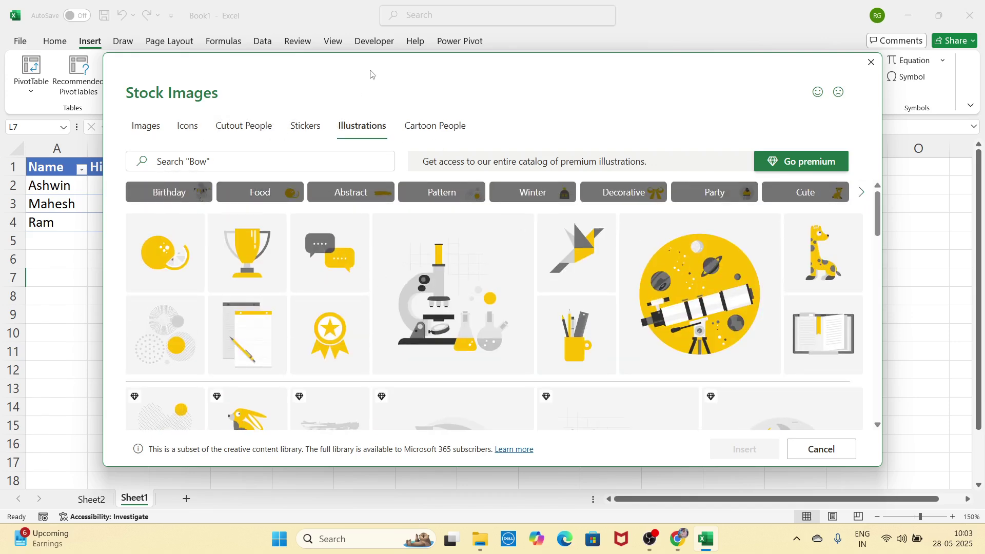
{"action": "mouse_move", "coordinate": [370, 73]}
{"action": "left_mouse_down"}
{"action": "mouse_move", "coordinate": [382, 95]}
{"action": "mouse_move", "coordinate": [381, 80]}
{"action": "left_mouse_up"}
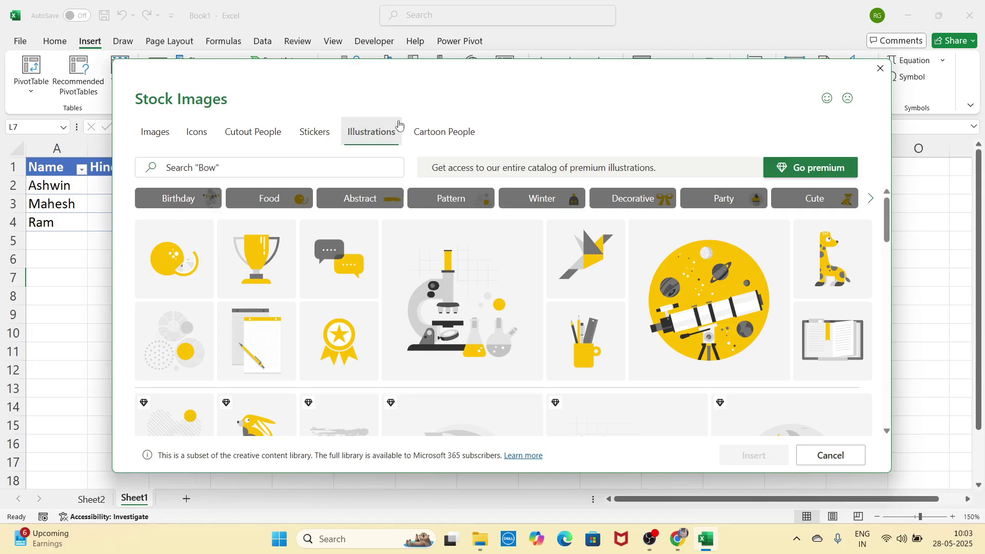
{"action": "left_click", "coordinate": [439, 132]}
{"action": "scroll", "coordinate": [426, 210], "scroll_direction": "down", "scroll_amount": 10}
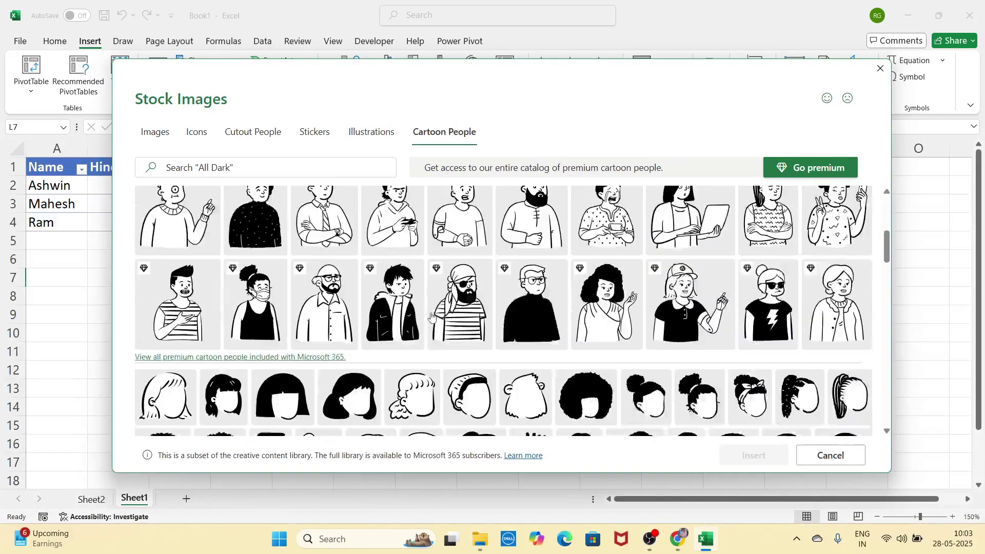
{"action": "scroll", "coordinate": [502, 339], "scroll_direction": "up", "scroll_amount": 10}
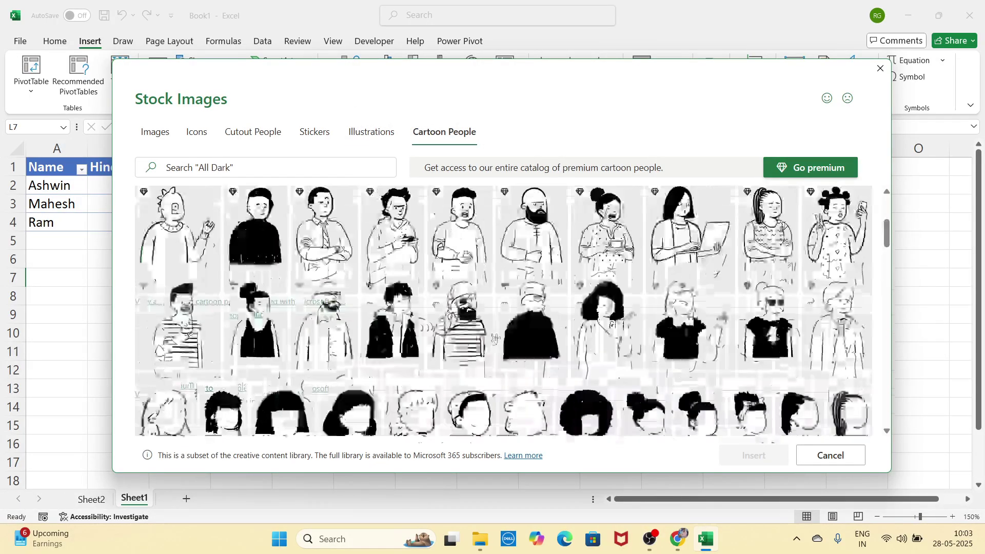
{"action": "left_click", "coordinate": [362, 145]}
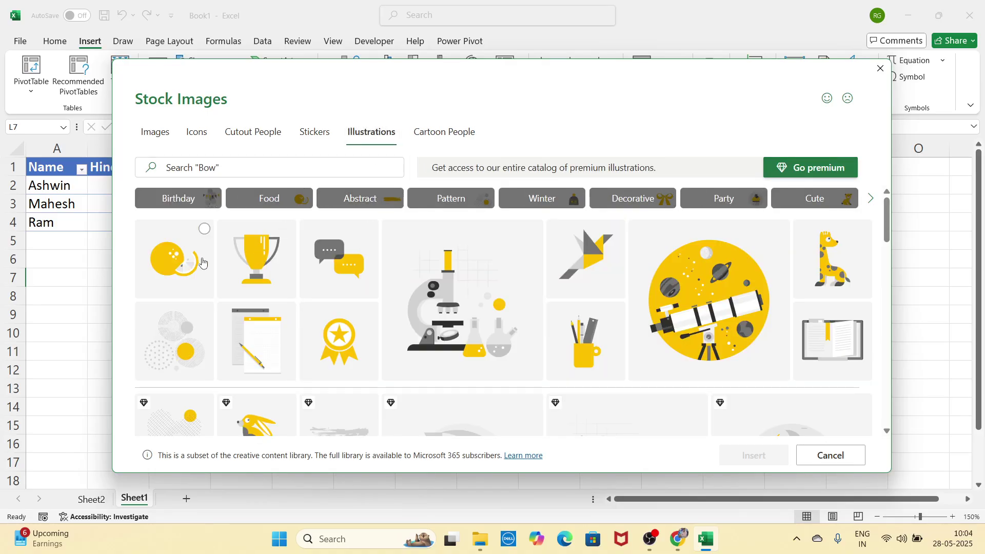
Step: Insert the lemon illustration, shrink it to 9.99 cm and move it up the sheet
{"action": "left_click", "coordinate": [205, 230]}
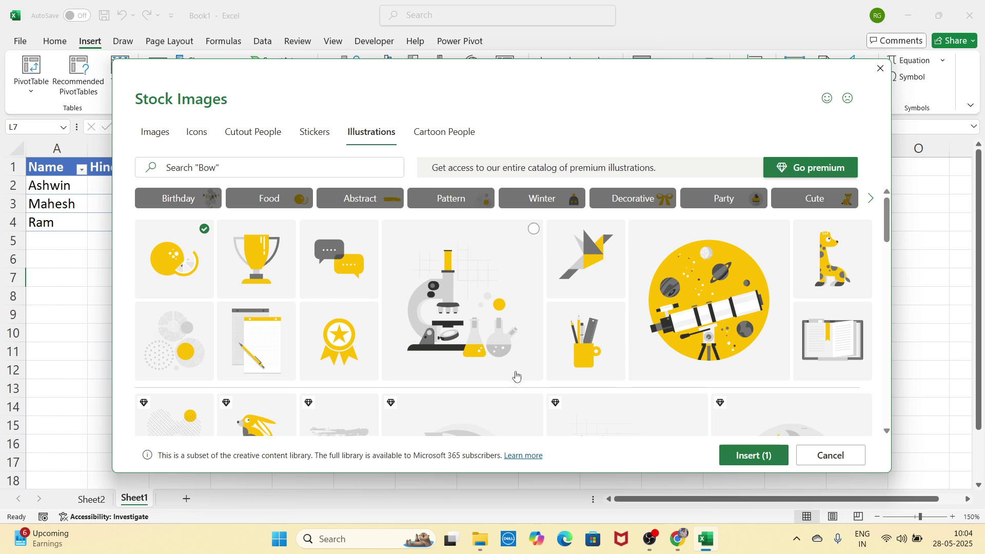
{"action": "left_click", "coordinate": [755, 456]}
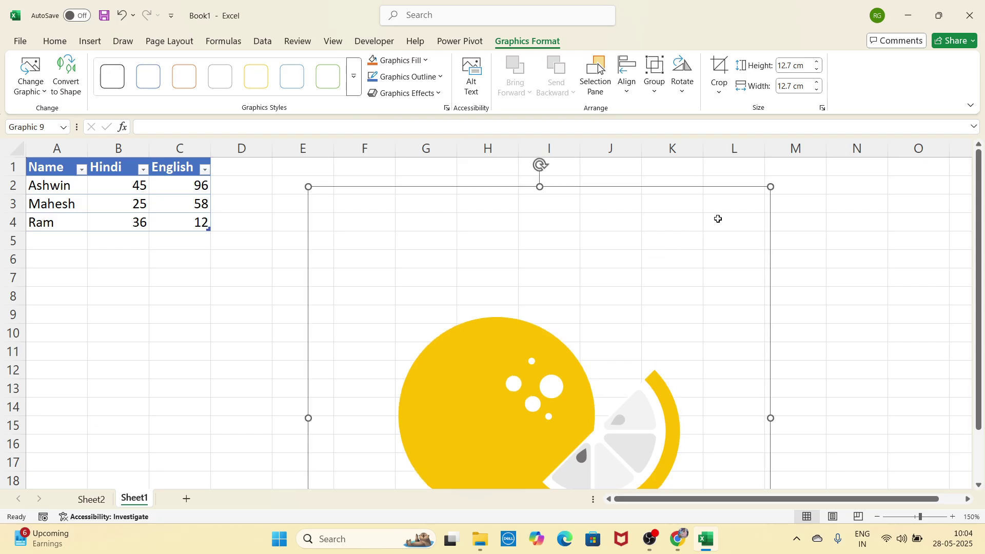
{"action": "left_click_drag", "start_coordinate": [770, 193], "coordinate": [672, 286]}
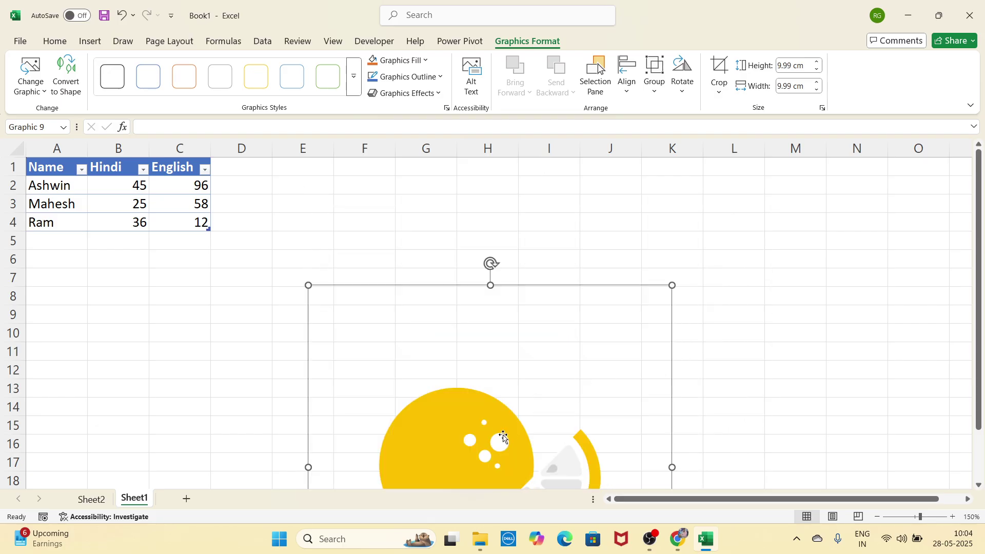
{"action": "left_click_drag", "start_coordinate": [501, 440], "coordinate": [501, 324]}
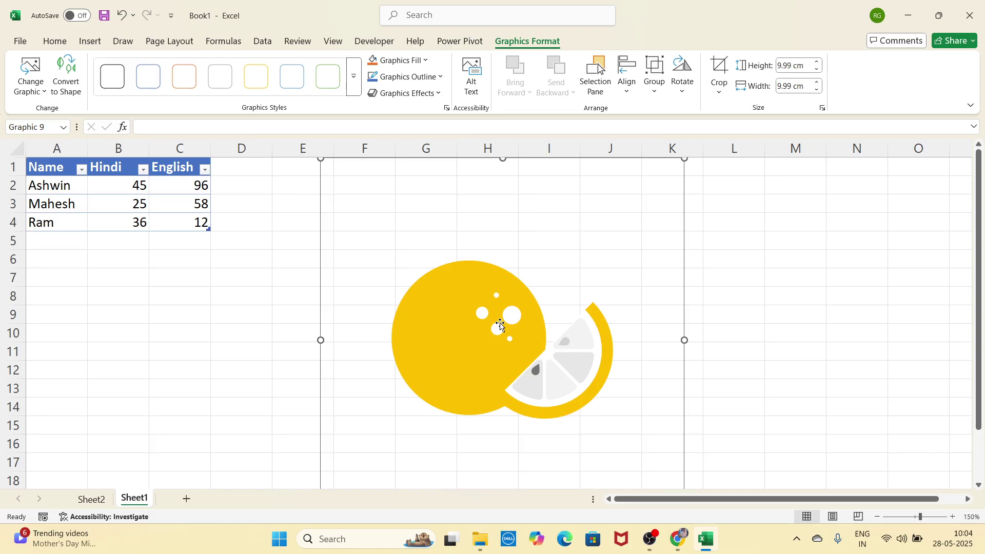
Step: Cut the lemon illustration off the sheet
{"action": "right_click", "coordinate": [500, 324]}
{"action": "left_click", "coordinate": [550, 221]}
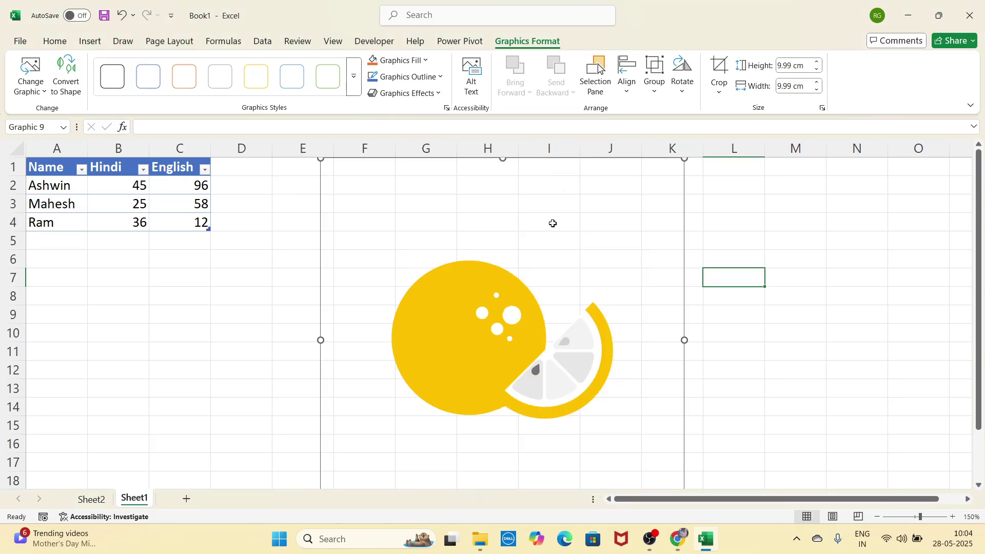
{"action": "left_click", "coordinate": [90, 41]}
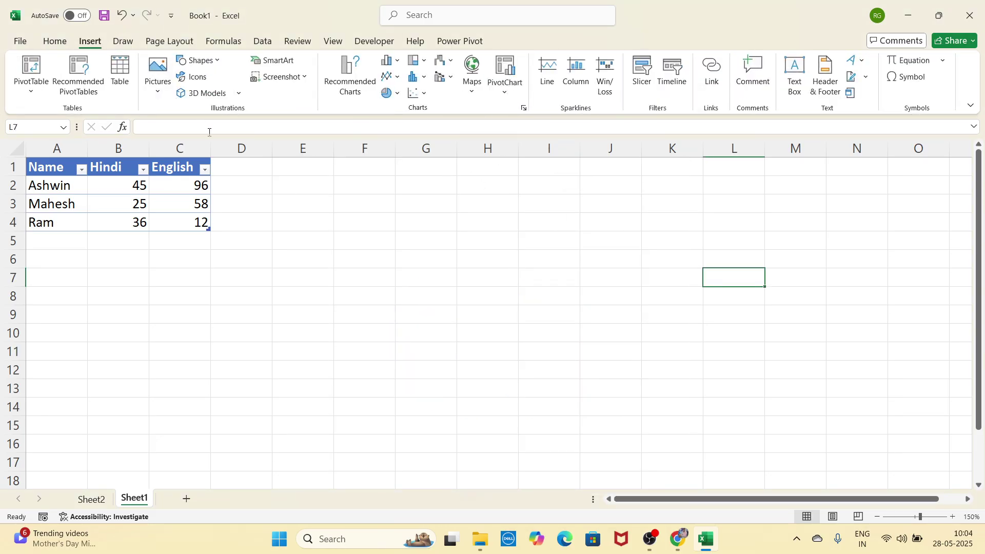
Step: Search online pictures for 'computer' and insert the small purple monitor clipart near L7
{"action": "left_click", "coordinate": [158, 74]}
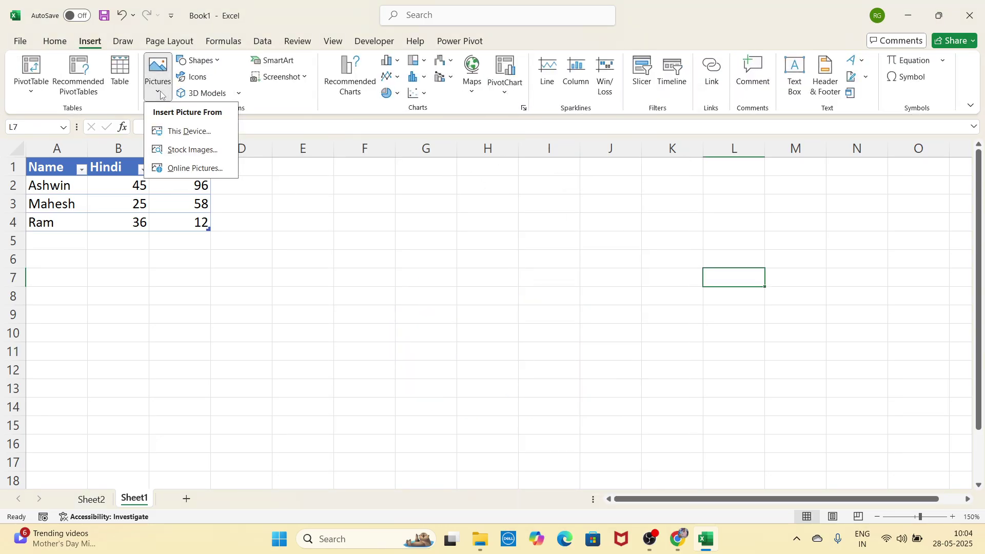
{"action": "left_click", "coordinate": [186, 173]}
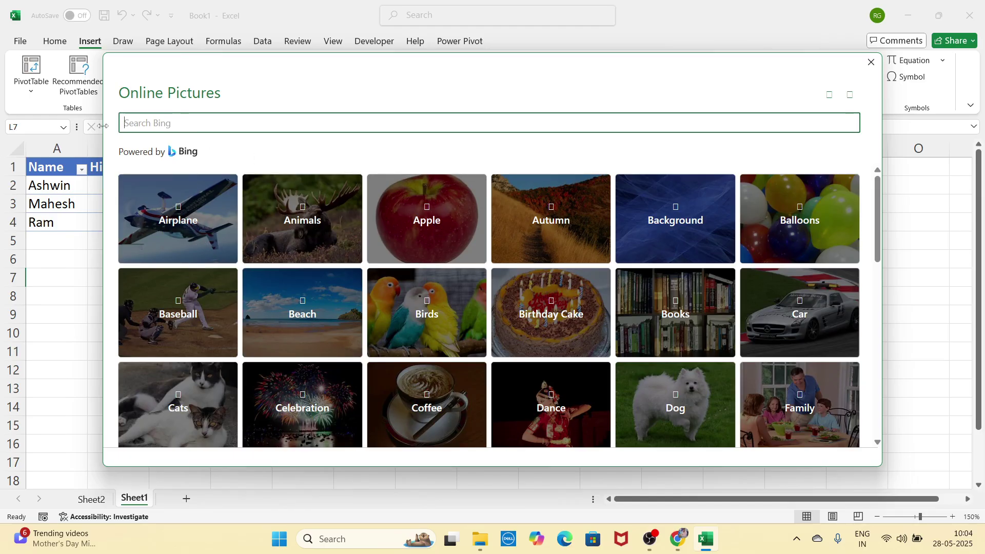
{"action": "scroll", "coordinate": [469, 308], "scroll_direction": "down", "scroll_amount": 10}
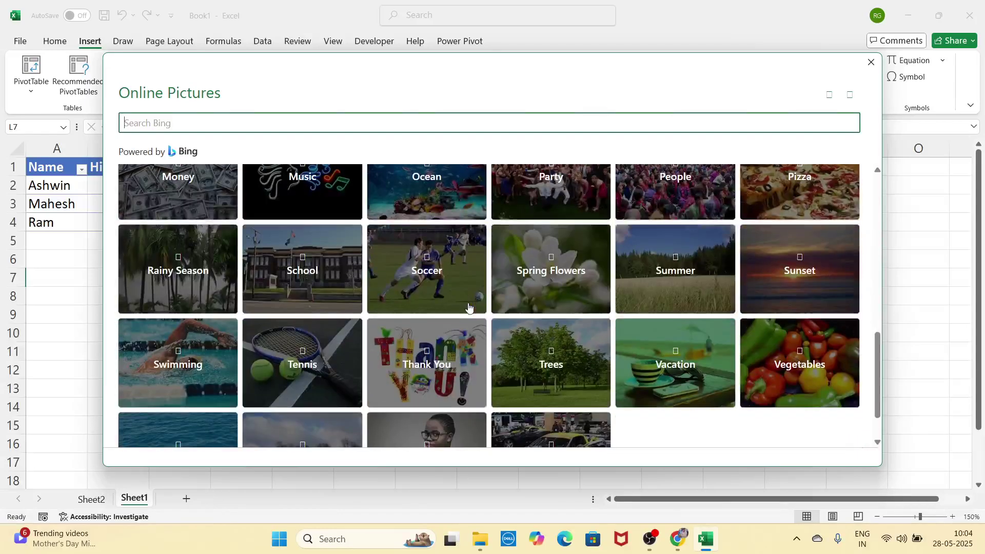
{"action": "scroll", "coordinate": [469, 308], "scroll_direction": "up", "scroll_amount": 4}
{"action": "scroll", "coordinate": [469, 308], "scroll_direction": "up", "scroll_amount": 5}
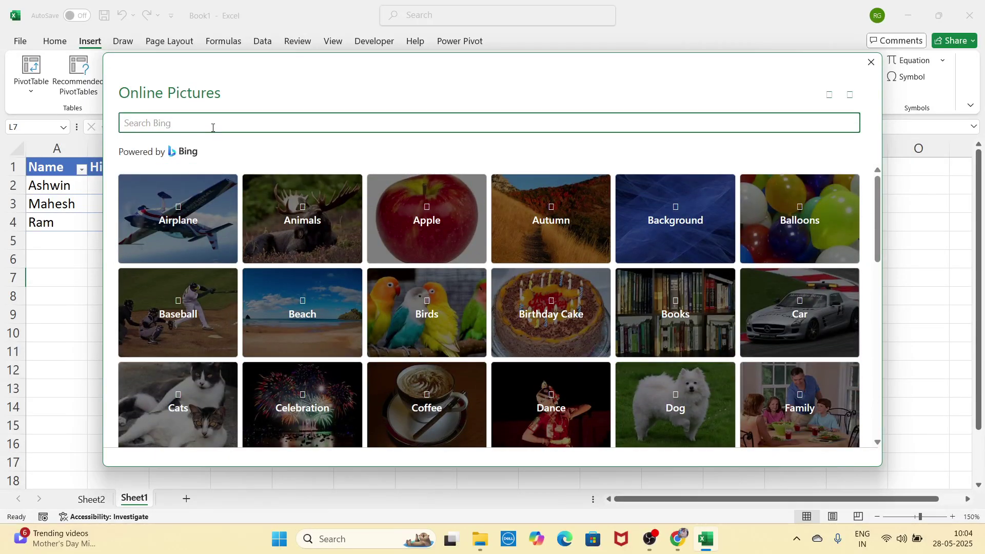
{"action": "type", "text": "computer"}
{"action": "key", "text": "Return"}
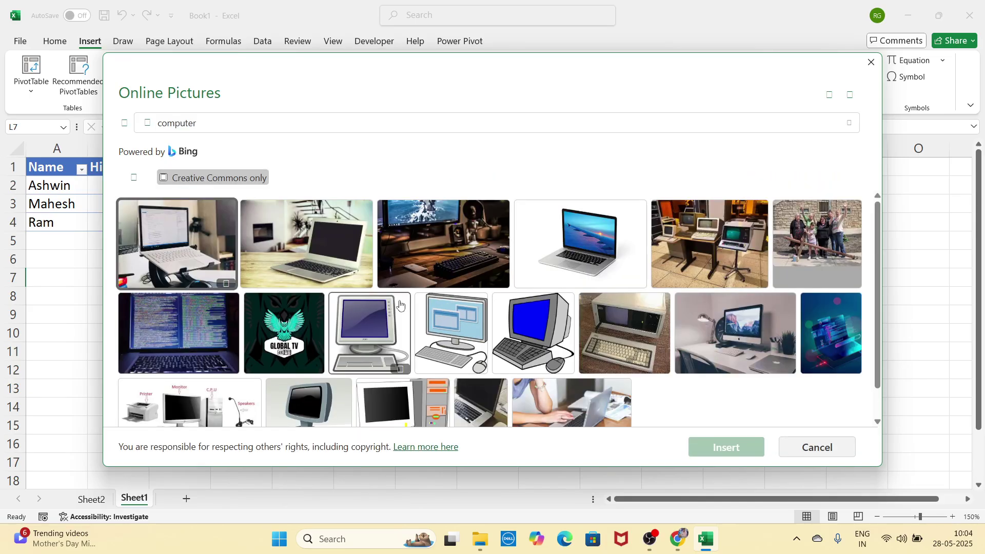
{"action": "scroll", "coordinate": [565, 323], "scroll_direction": "down", "scroll_amount": 1}
{"action": "scroll", "coordinate": [533, 324], "scroll_direction": "up", "scroll_amount": 1}
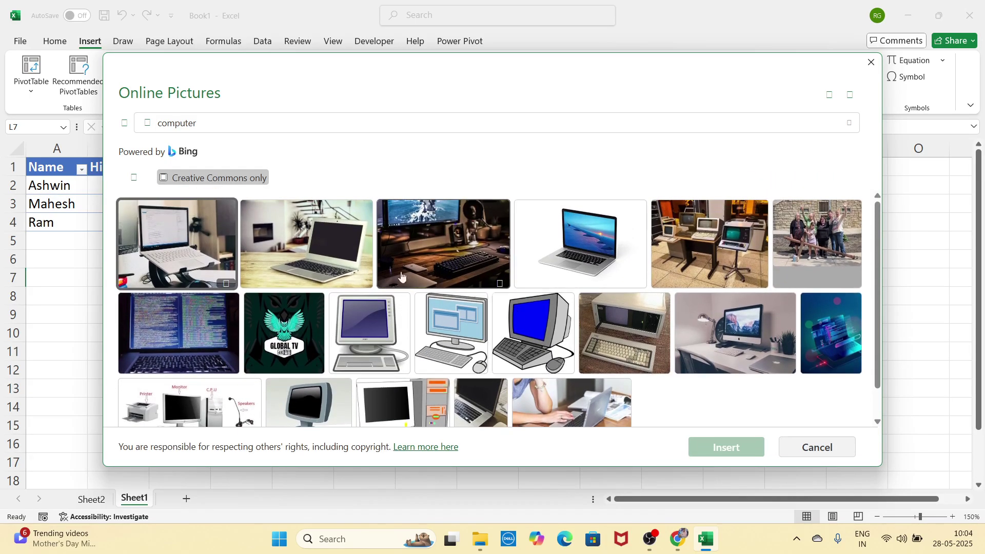
{"action": "left_click", "coordinate": [361, 329]}
{"action": "left_click", "coordinate": [732, 447]}
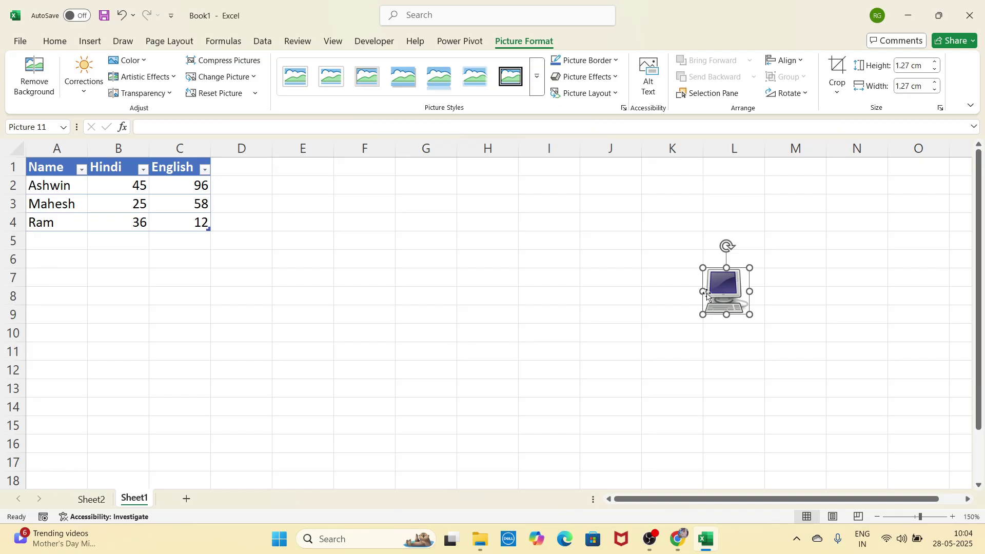
Step: Move the monitor picture toward column H and enlarge it to 5.21 cm
{"action": "left_click_drag", "start_coordinate": [729, 284], "coordinate": [653, 413]}
{"action": "left_click_drag", "start_coordinate": [577, 274], "coordinate": [483, 233]}
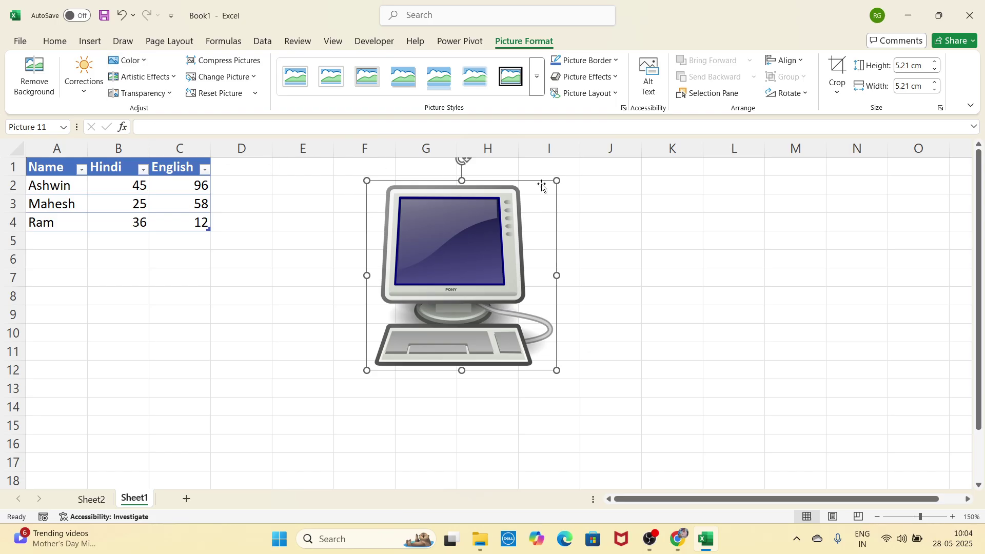
{"action": "left_click_drag", "start_coordinate": [479, 259], "coordinate": [427, 288]}
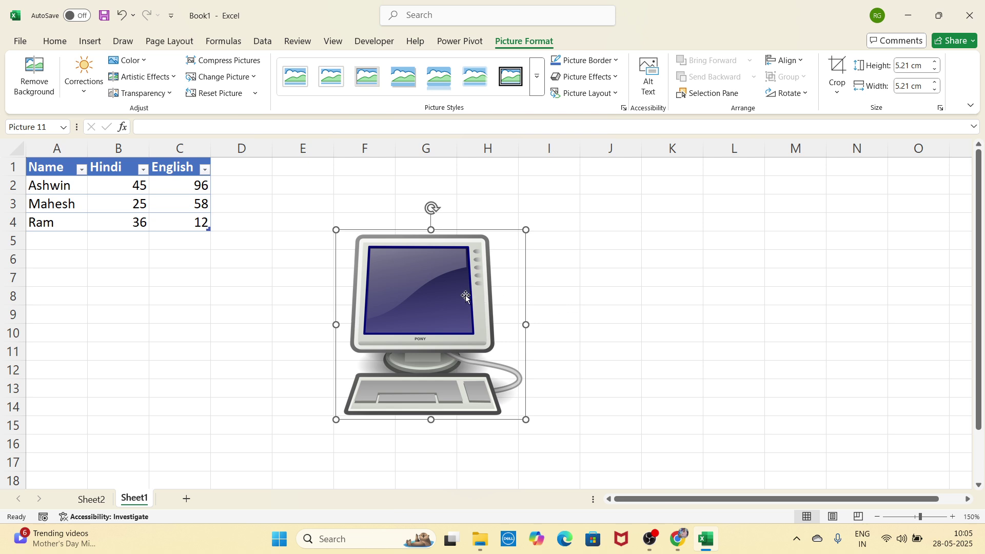
Step: Copy the computer picture, then delete it from the sheet
{"action": "right_click", "coordinate": [448, 278]}
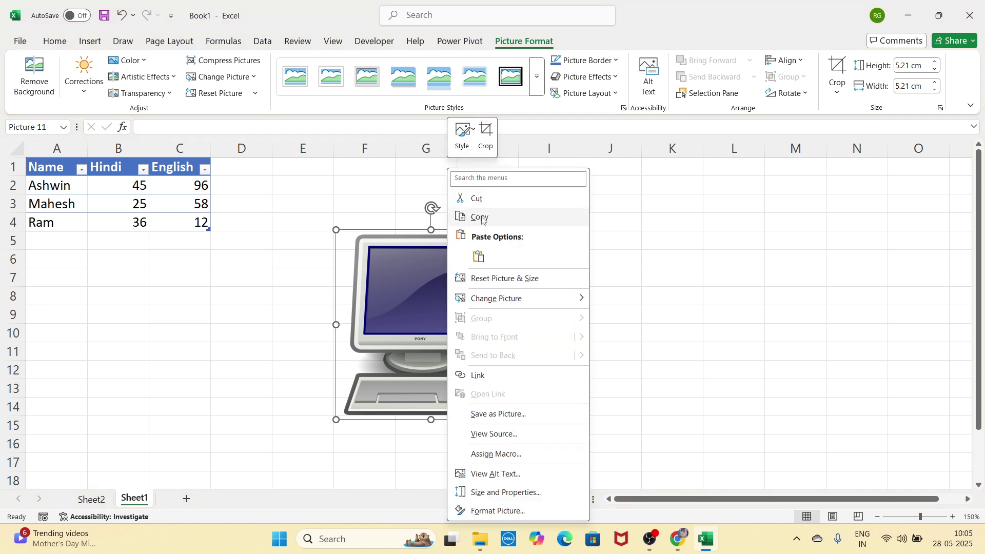
{"action": "left_click", "coordinate": [501, 217]}
{"action": "key", "text": "Delete"}
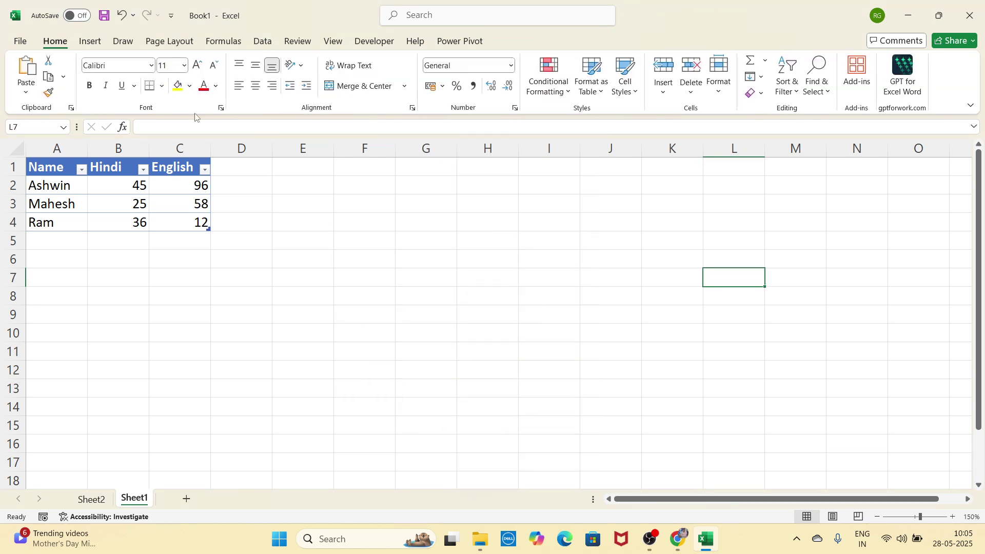
{"action": "left_click", "coordinate": [89, 42]}
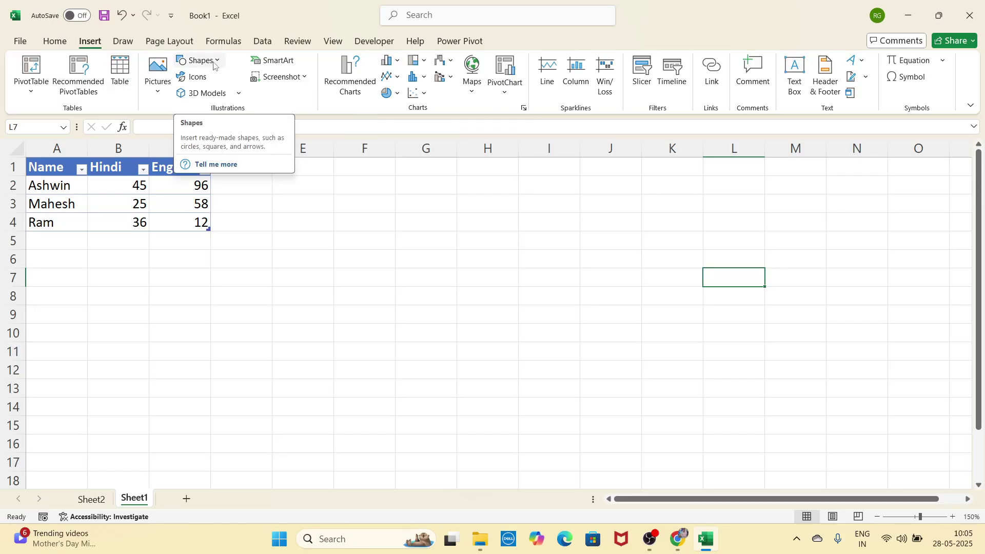
Step: Draw a 4.23 by 5.55 cm blue rectangle beside the marks table, around columns F–H
{"action": "left_click", "coordinate": [214, 62]}
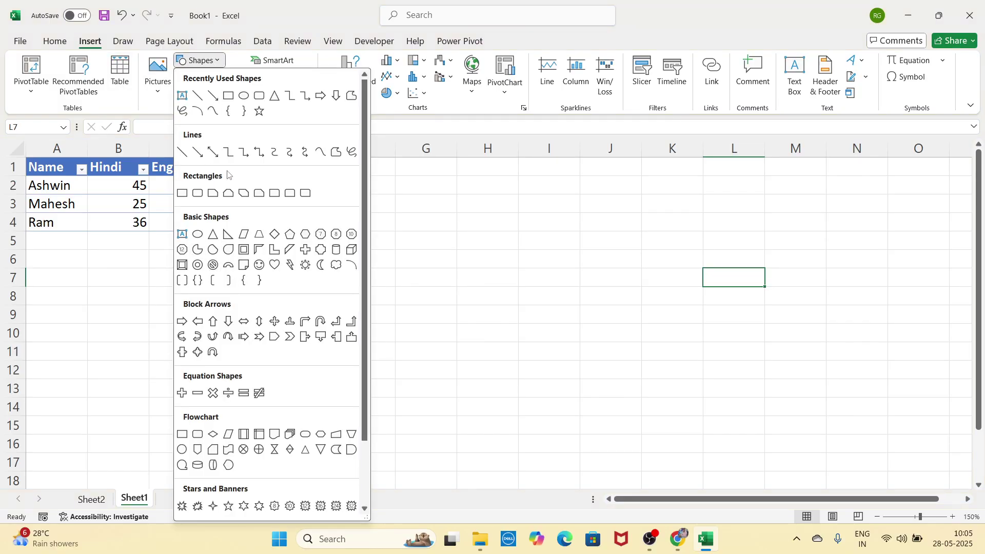
{"action": "scroll", "coordinate": [307, 287], "scroll_direction": "down", "scroll_amount": 3}
{"action": "scroll", "coordinate": [306, 288], "scroll_direction": "up", "scroll_amount": 3}
{"action": "left_click", "coordinate": [182, 193]}
{"action": "left_click_drag", "start_coordinate": [343, 228], "coordinate": [486, 336]}
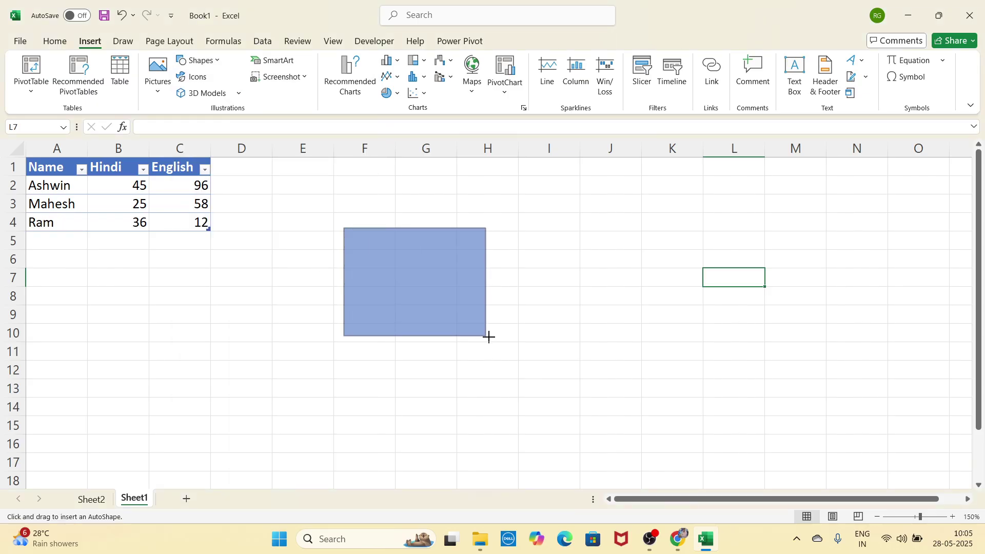
{"action": "left_click_drag", "start_coordinate": [489, 337], "coordinate": [545, 383]}
{"action": "left_click_drag", "start_coordinate": [504, 338], "coordinate": [493, 316]}
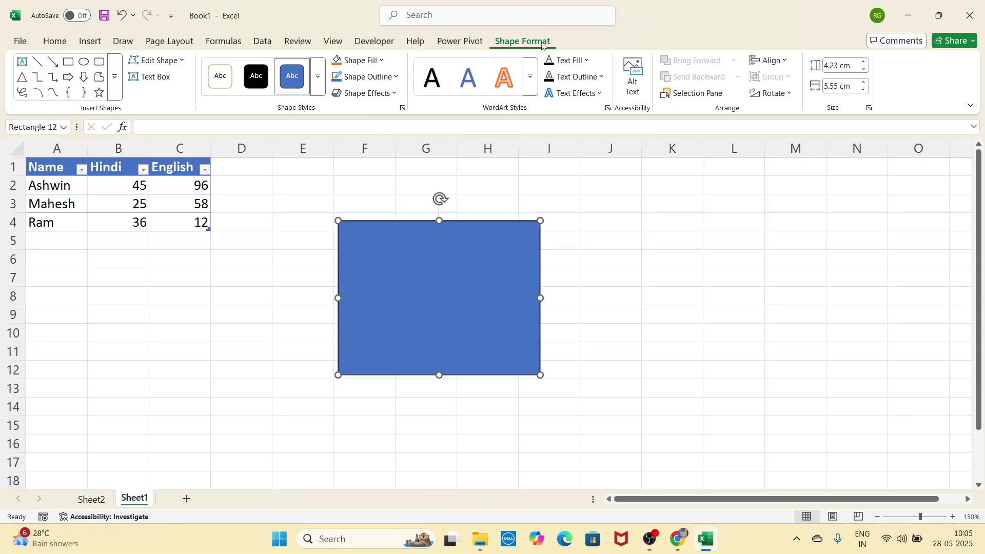
Step: Preview shape styles and fill colours for the rectangle without applying any
{"action": "left_click", "coordinate": [324, 78]}
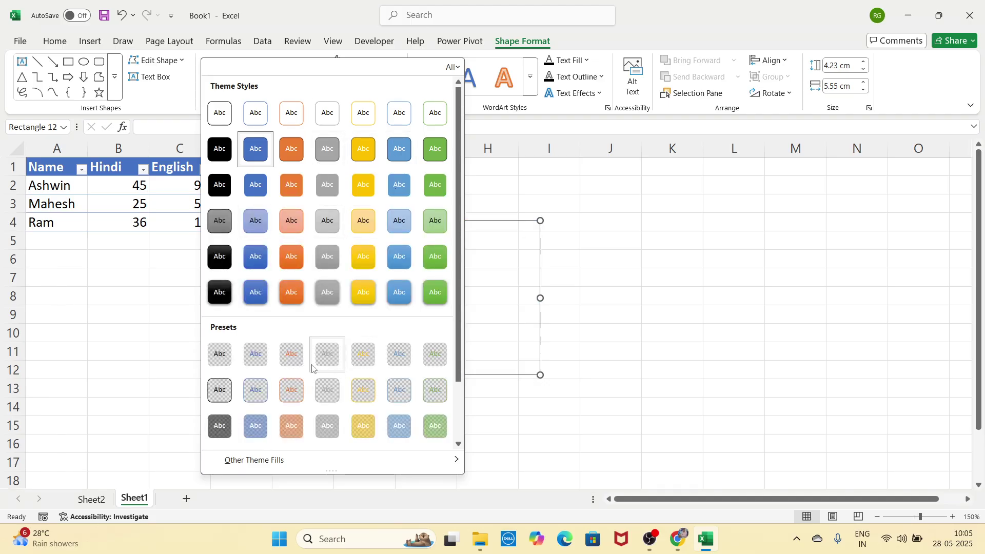
{"action": "scroll", "coordinate": [296, 259], "scroll_direction": "down", "scroll_amount": 2}
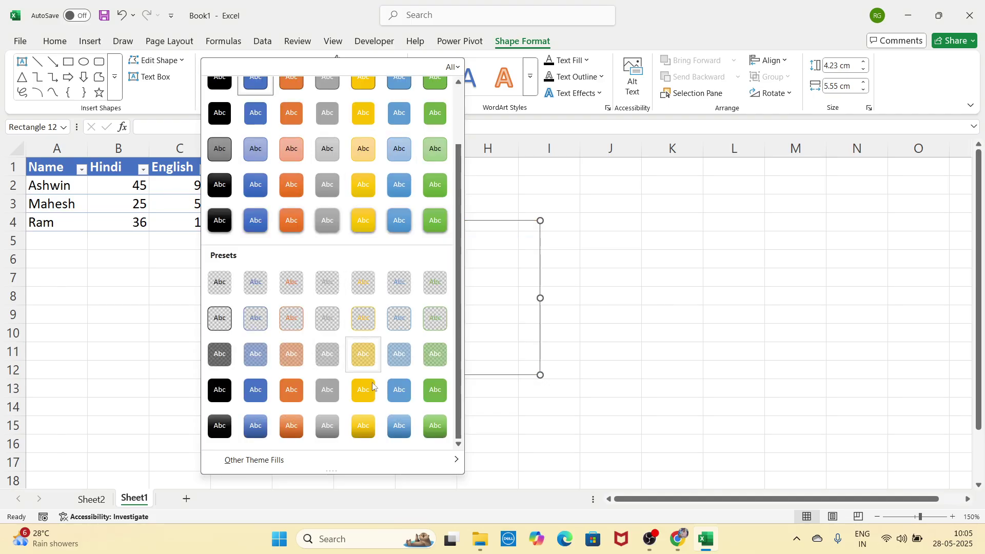
{"action": "left_click", "coordinate": [672, 291]}
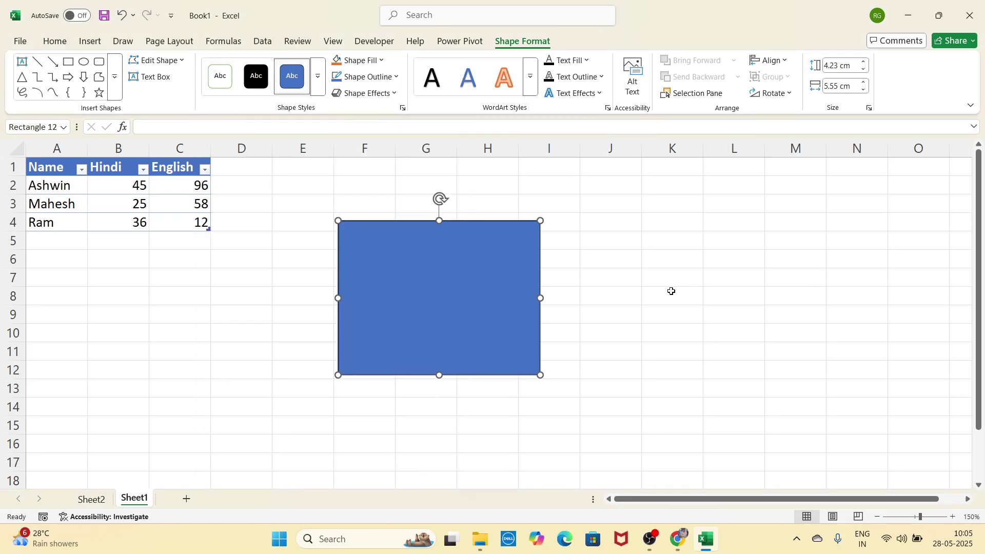
{"action": "left_click", "coordinate": [381, 61]}
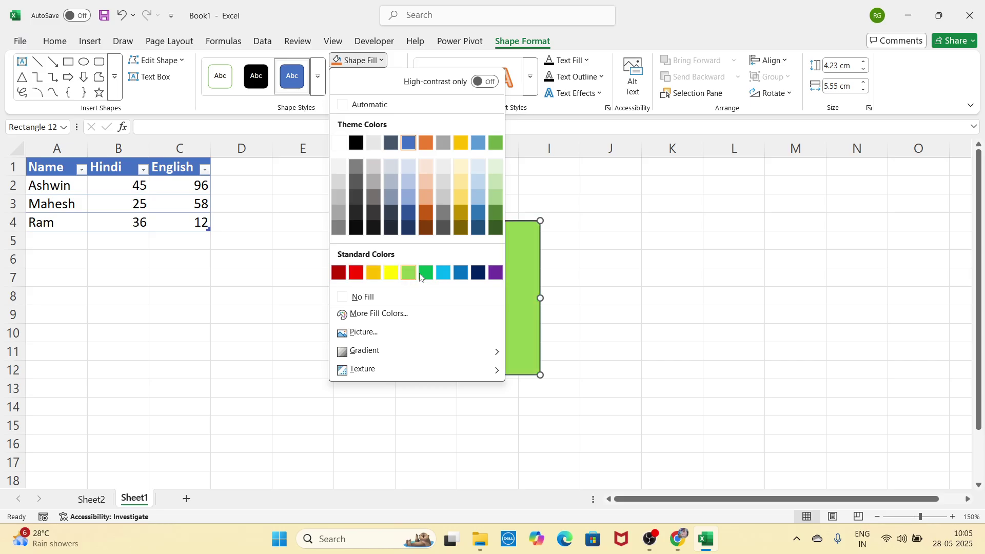
{"action": "left_click", "coordinate": [521, 262]}
Step: Move the rectangle to columns J–M near the top and choose a picture fill
{"action": "left_click_drag", "start_coordinate": [521, 262], "coordinate": [764, 225]}
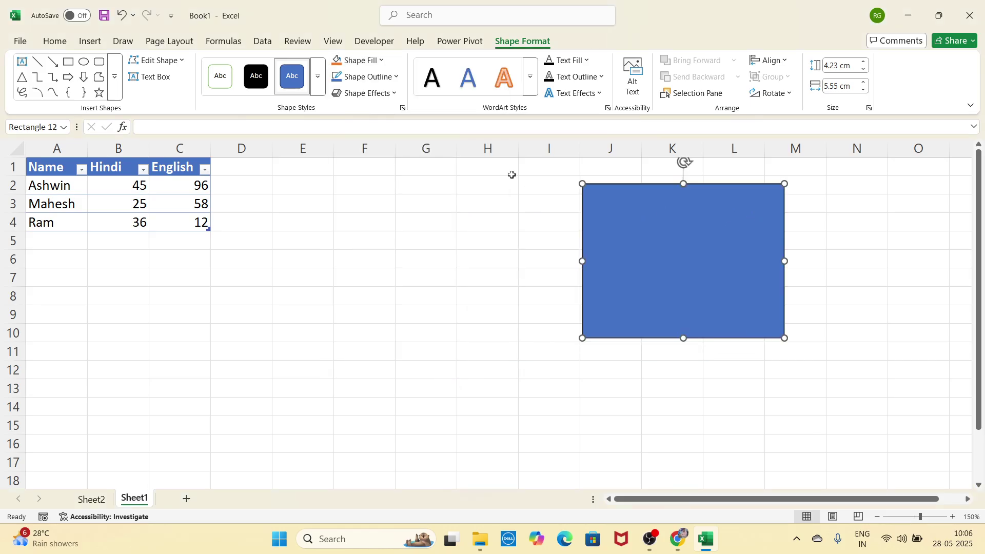
{"action": "left_click", "coordinate": [384, 61]}
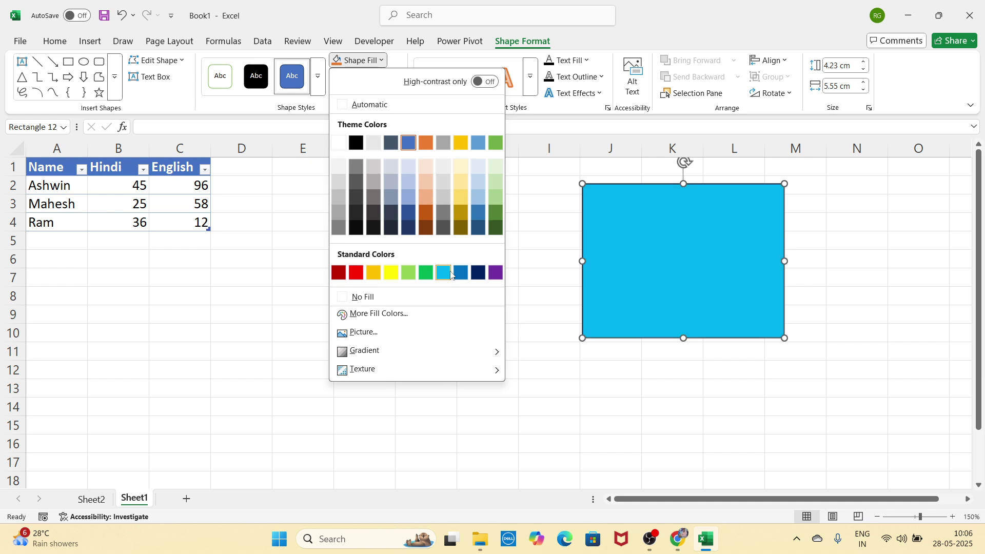
{"action": "left_click", "coordinate": [359, 333]}
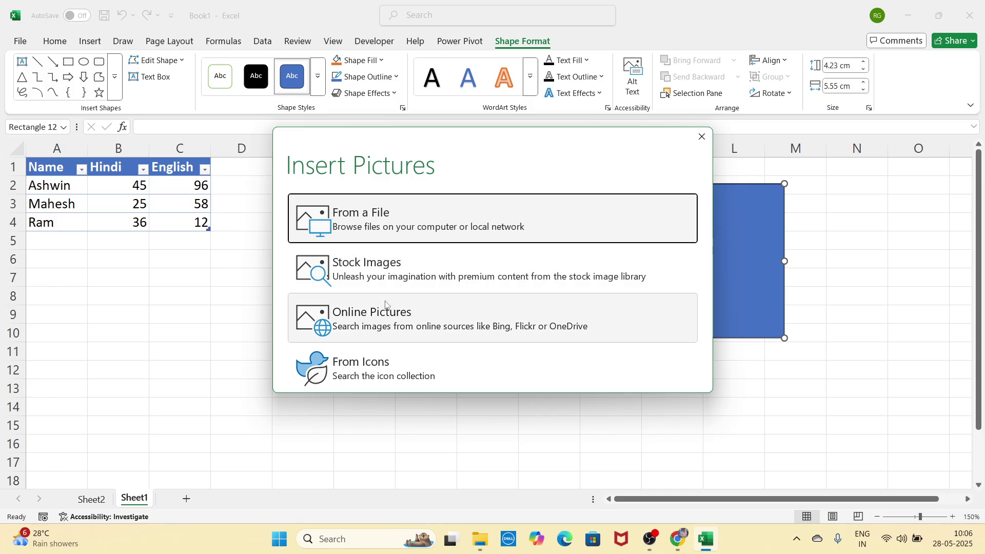
Step: Try filling the rectangle with the 'th' vegetable-border image from file, then undo it
{"action": "left_click", "coordinate": [394, 219]}
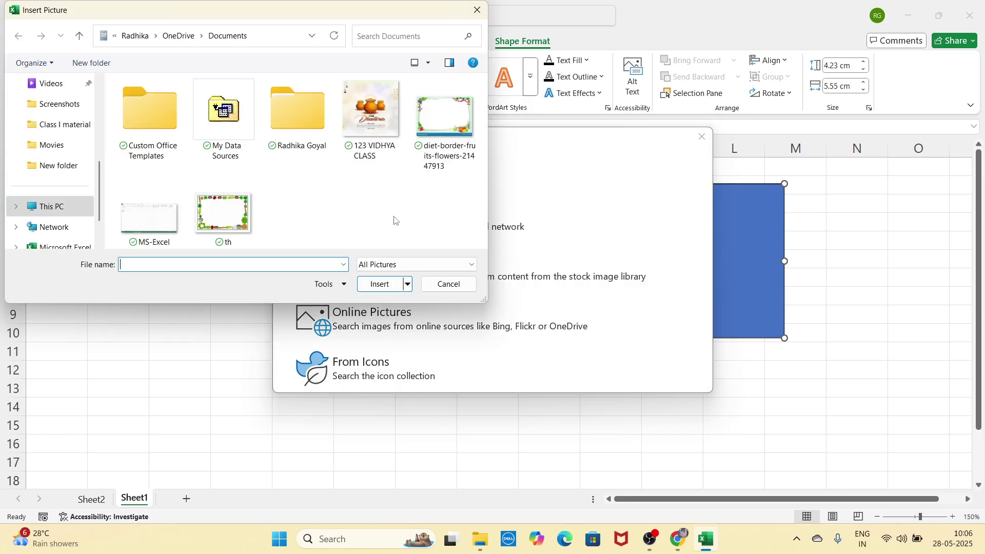
{"action": "double_click", "coordinate": [244, 225]}
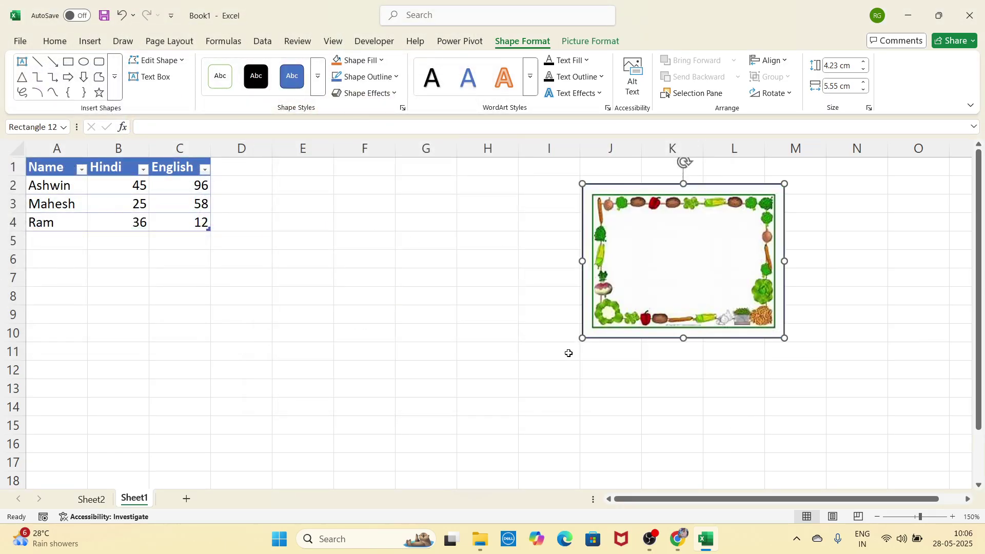
{"action": "key", "text": "ctrl+z"}
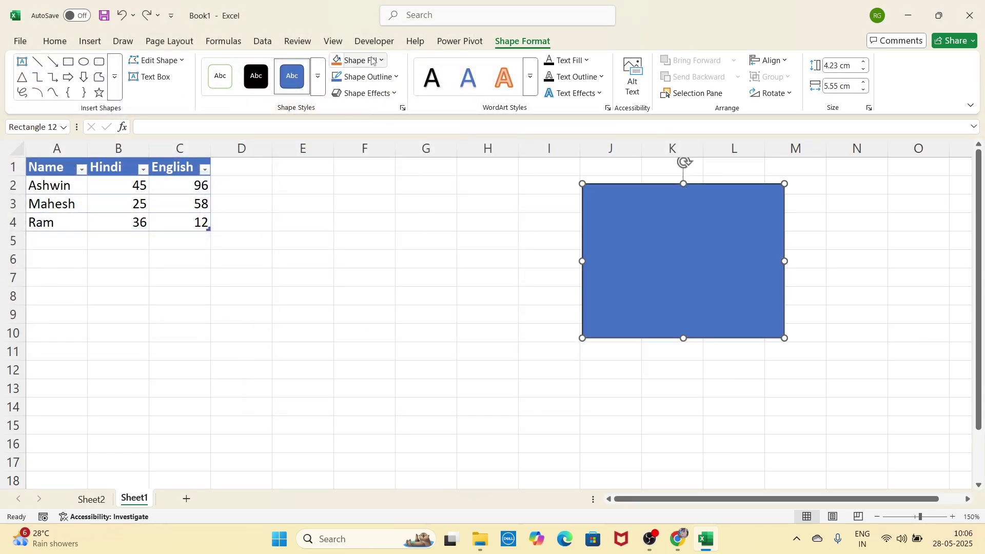
Step: Preview gradient and texture fills for the rectangle without applying either
{"action": "left_click", "coordinate": [372, 60]}
{"action": "mouse_move", "coordinate": [395, 351]}
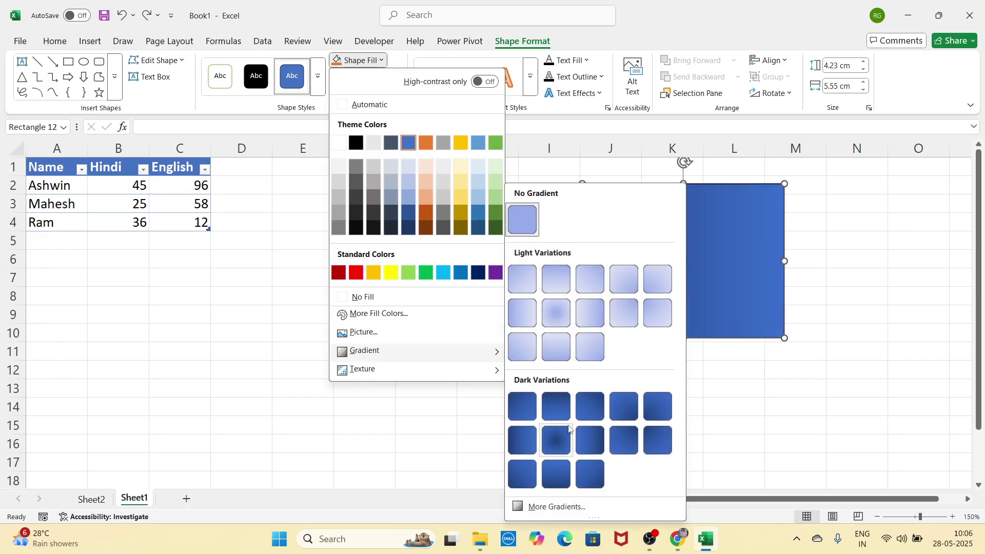
{"action": "mouse_move", "coordinate": [478, 374]}
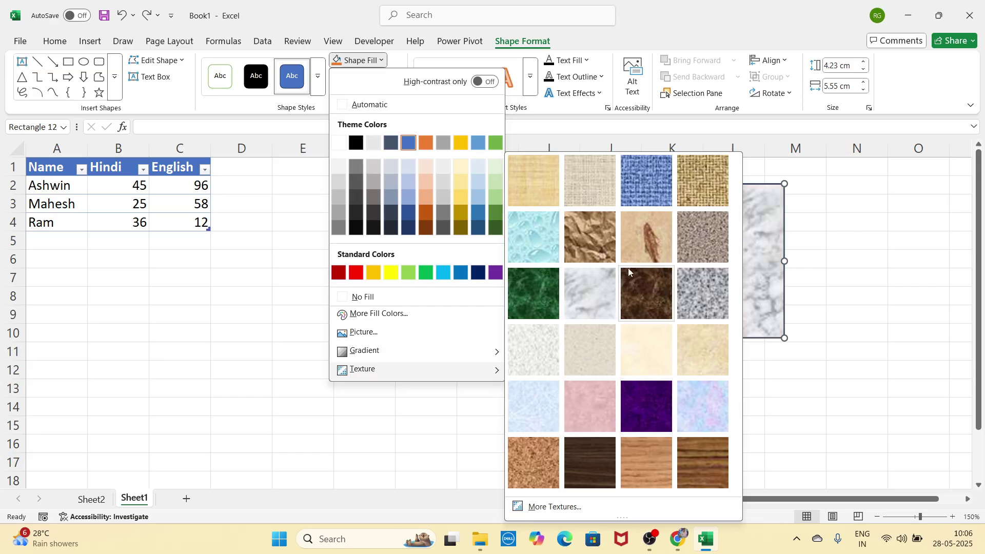
{"action": "left_click", "coordinate": [787, 384]}
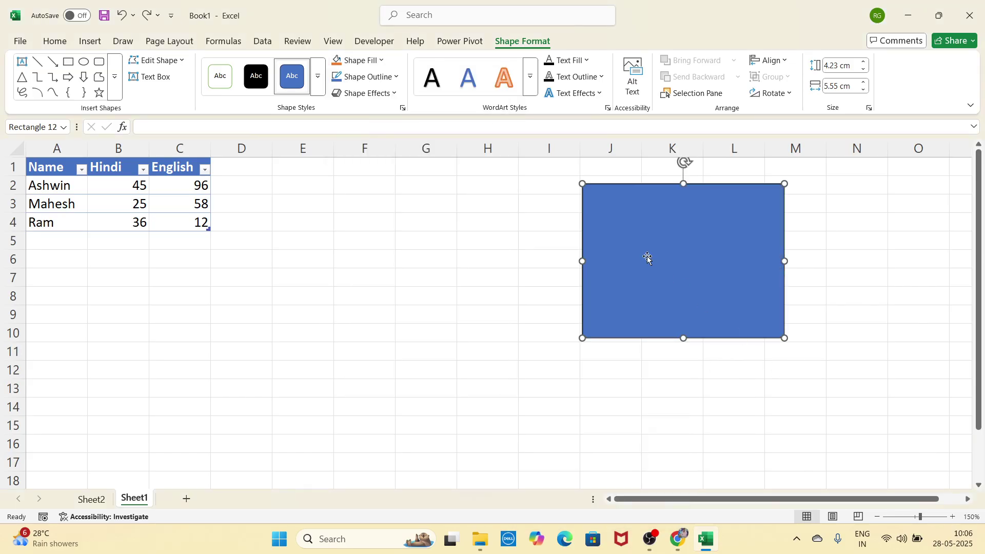
{"action": "left_click", "coordinate": [378, 78]}
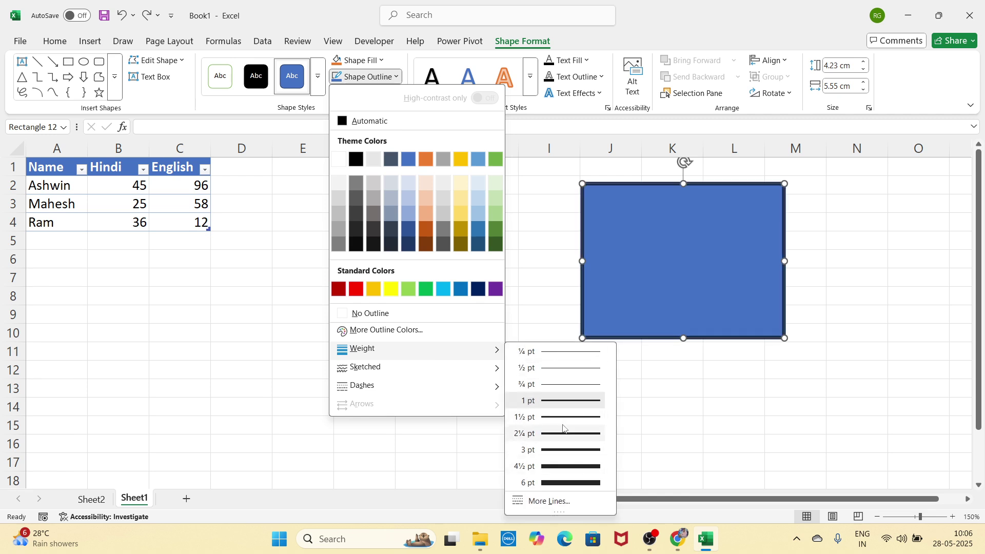
{"action": "mouse_move", "coordinate": [494, 369]}
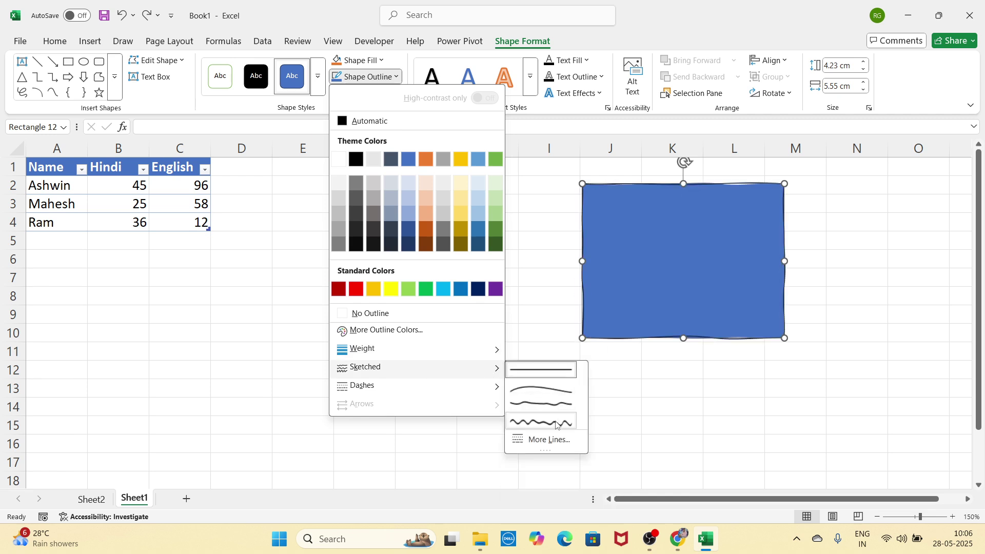
{"action": "mouse_move", "coordinate": [490, 386]}
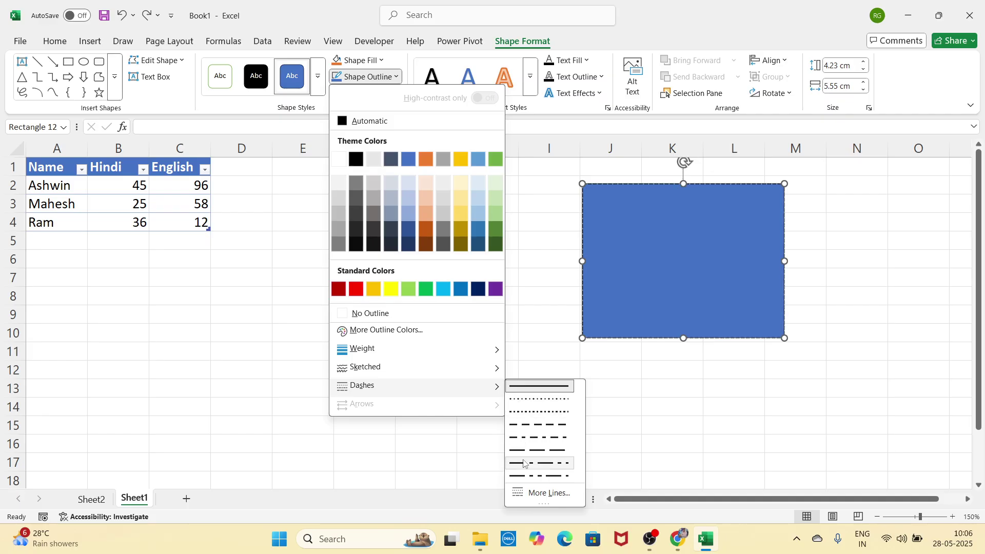
{"action": "left_click", "coordinate": [531, 341]}
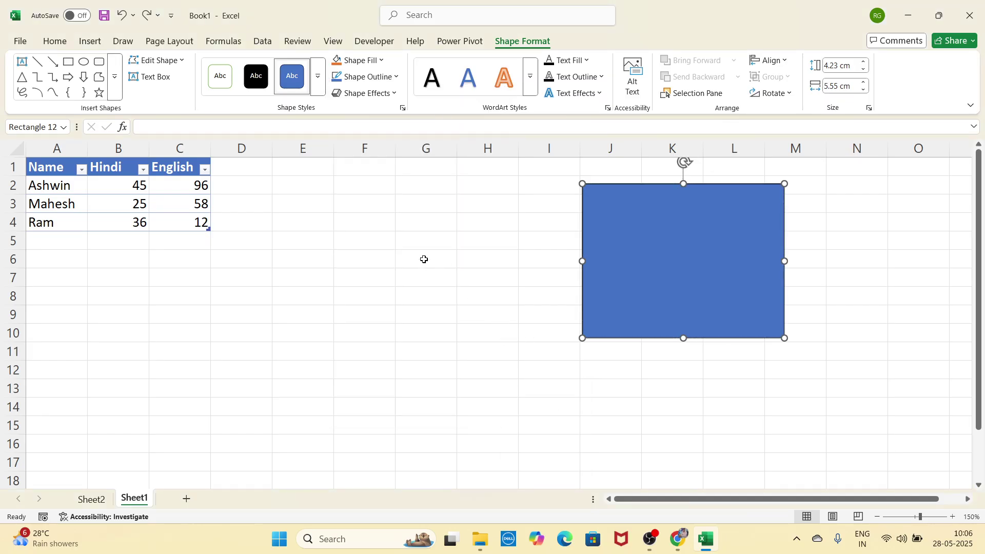
Step: Preview shape effects without applying any, then move the rectangle beside the table at columns G–J
{"action": "left_click", "coordinate": [367, 93]}
{"action": "mouse_move", "coordinate": [373, 127]}
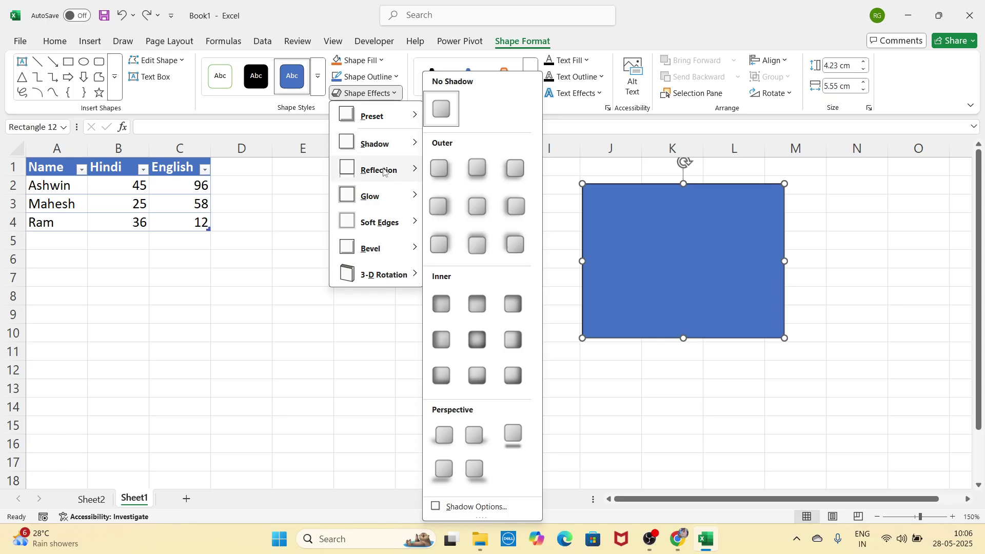
{"action": "mouse_move", "coordinate": [386, 179]}
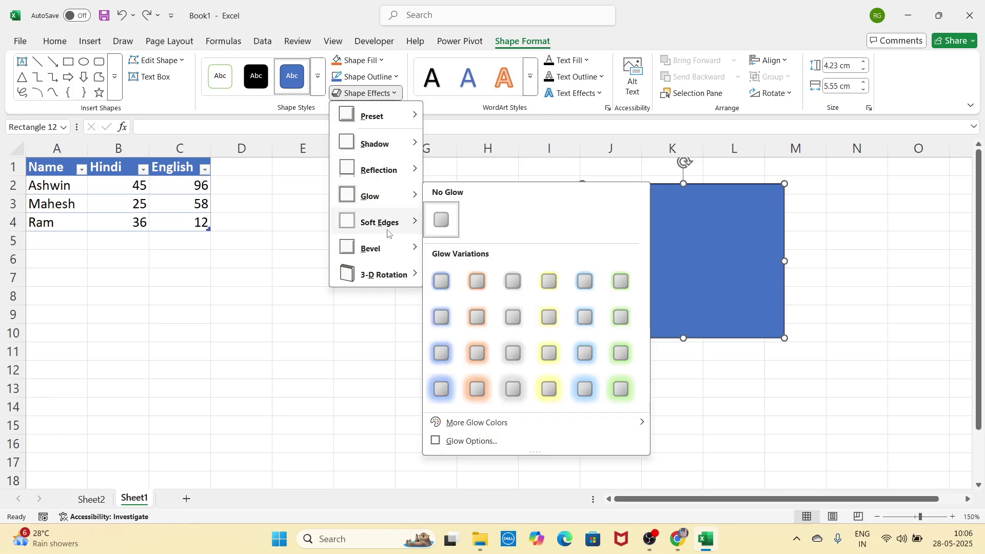
{"action": "mouse_move", "coordinate": [389, 234]}
{"action": "mouse_move", "coordinate": [388, 274]}
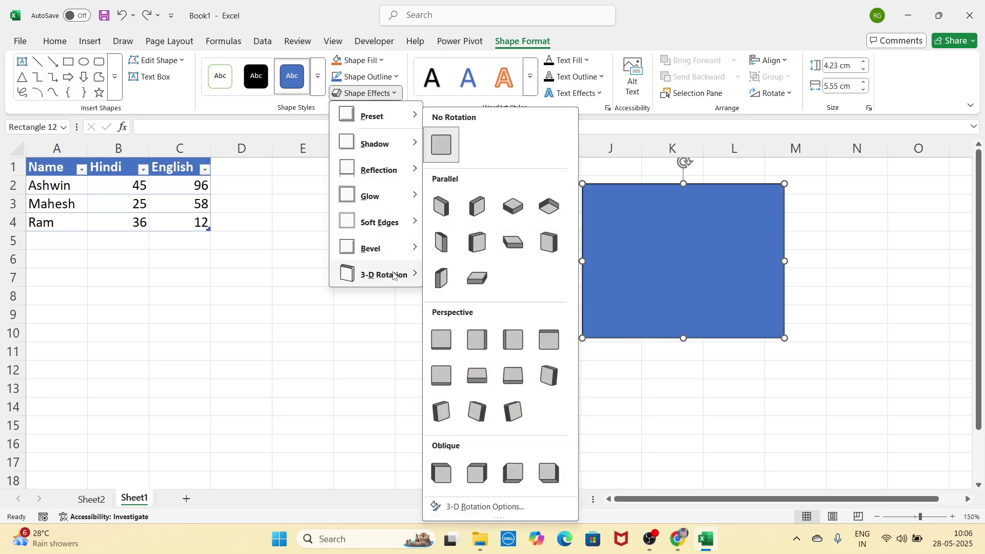
{"action": "left_click", "coordinate": [763, 390]}
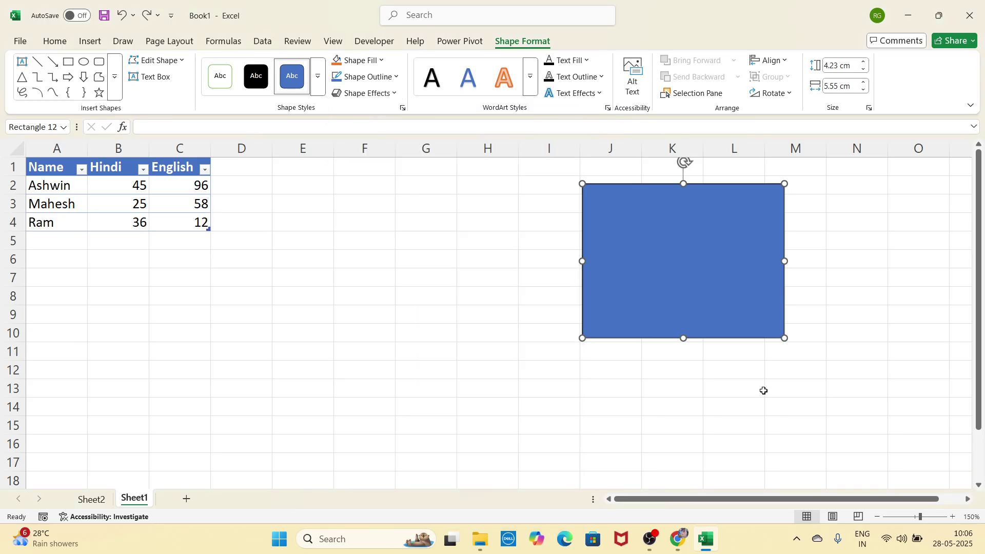
{"action": "left_click_drag", "start_coordinate": [668, 294], "coordinate": [509, 364]}
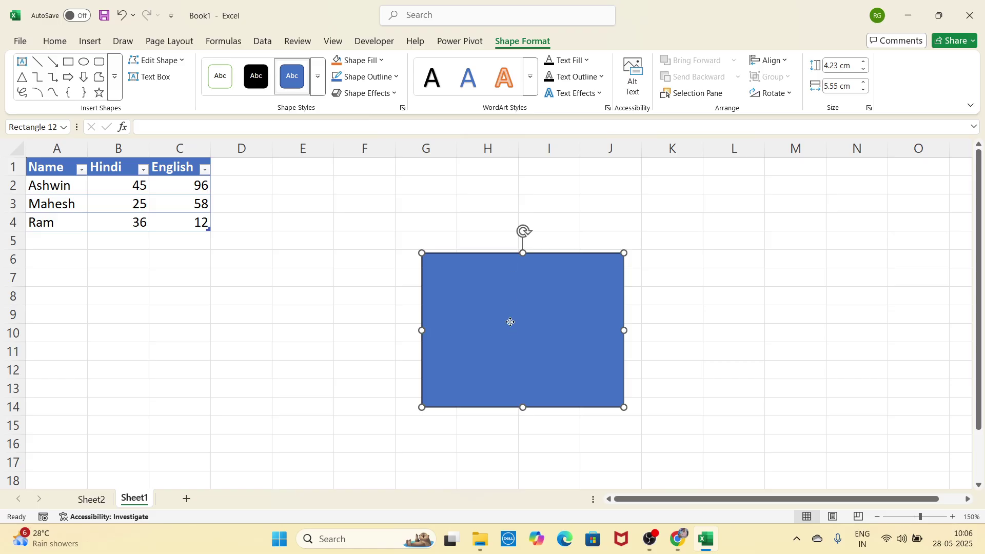
{"action": "left_click_drag", "start_coordinate": [511, 322], "coordinate": [485, 271]}
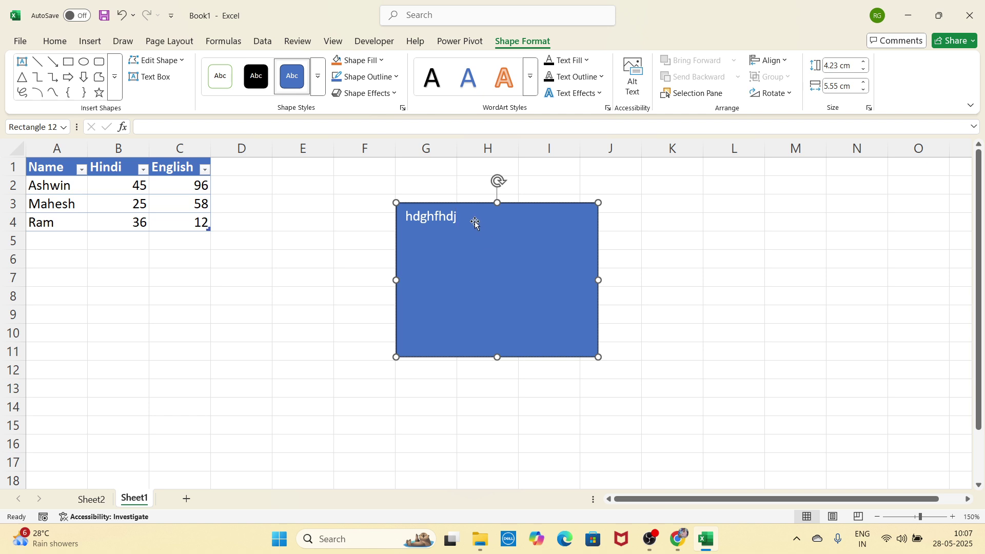
Step: Select the word hdghfhdj in the rectangle and enlarge its font three steps
{"action": "double_click", "coordinate": [436, 216]}
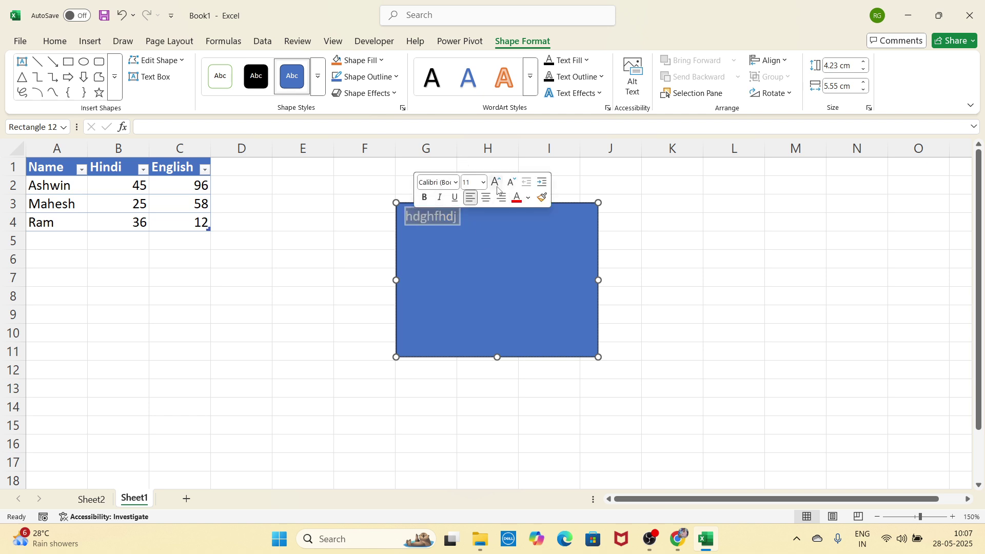
{"action": "left_click", "coordinate": [495, 183]}
{"action": "left_click", "coordinate": [495, 183]}
{"action": "left_click", "coordinate": [496, 182]}
{"action": "left_click", "coordinate": [495, 183]}
{"action": "left_click", "coordinate": [495, 182]}
{"action": "left_click", "coordinate": [496, 182]}
Step: Browse the WordArt Styles gallery without applying a style
{"action": "left_click", "coordinate": [536, 91]}
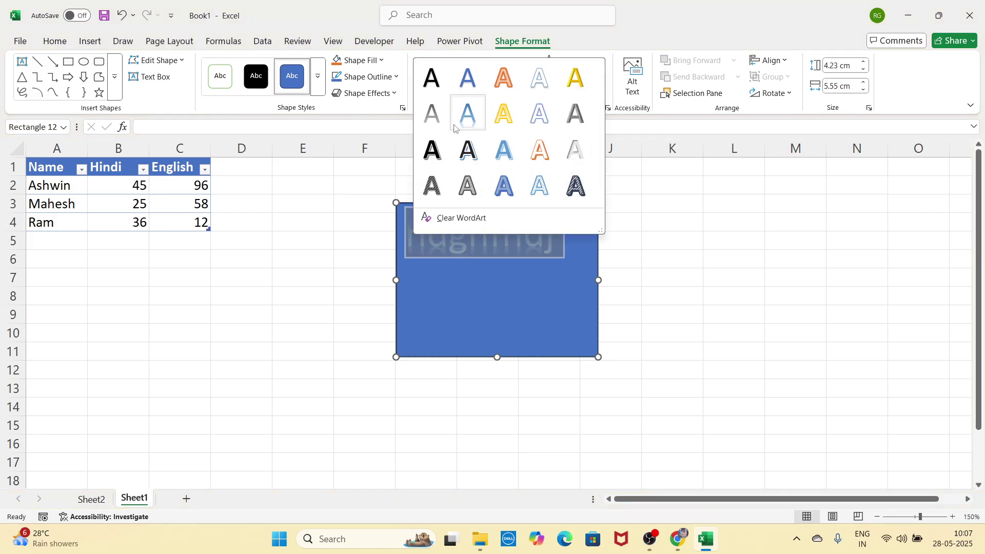
{"action": "left_click", "coordinate": [669, 219]}
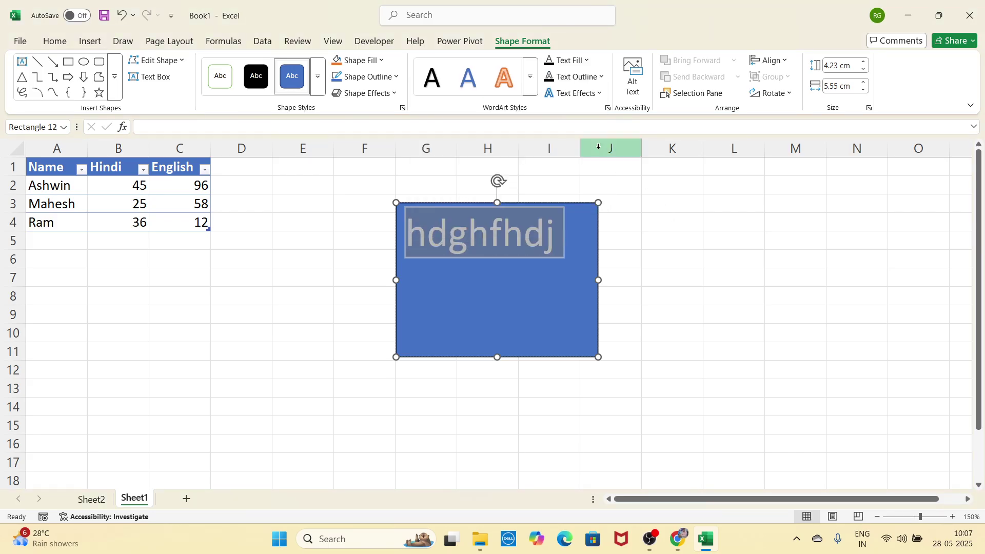
{"action": "left_click", "coordinate": [569, 60]}
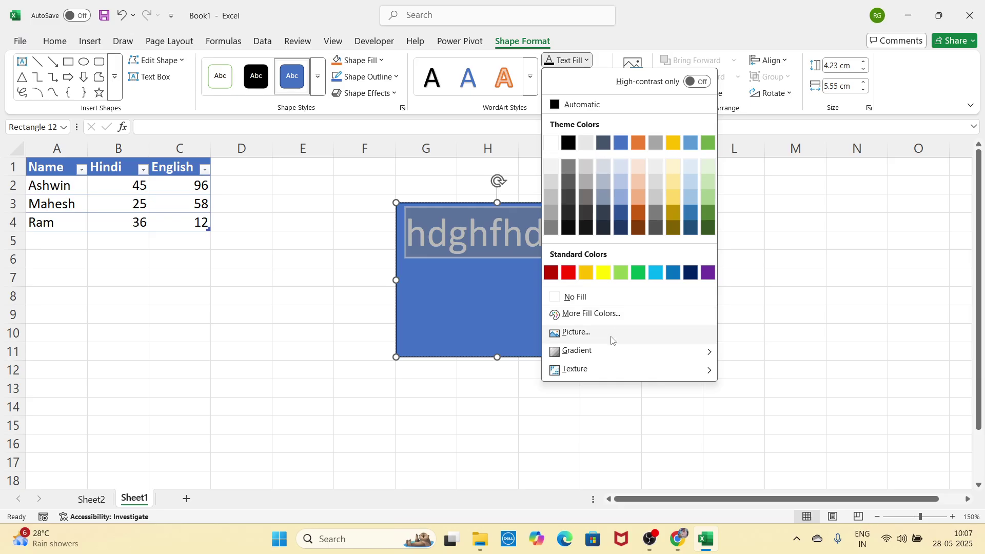
Step: Fill the hdghfhdj text with the 'th' picture from file and zoom to 203%
{"action": "mouse_move", "coordinate": [607, 373]}
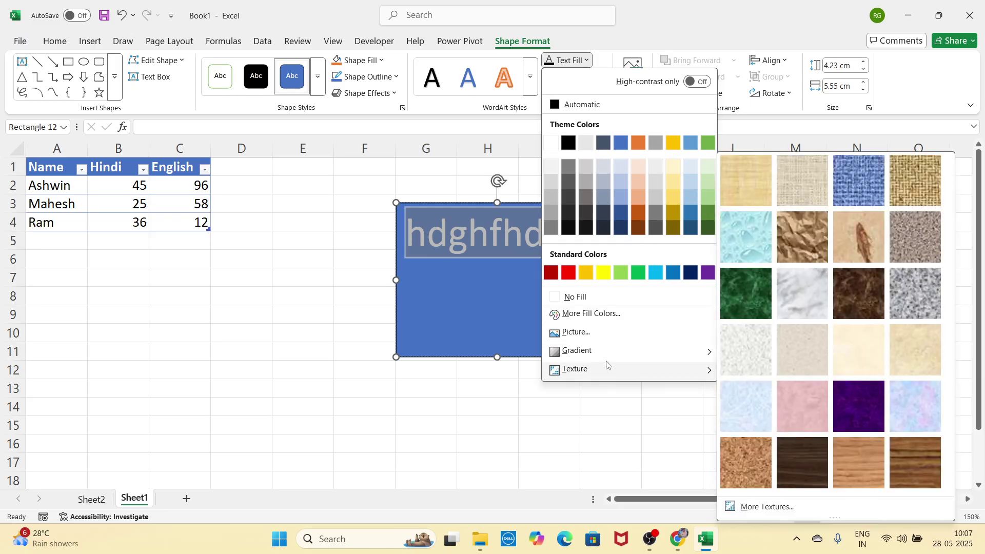
{"action": "left_click", "coordinate": [607, 335]}
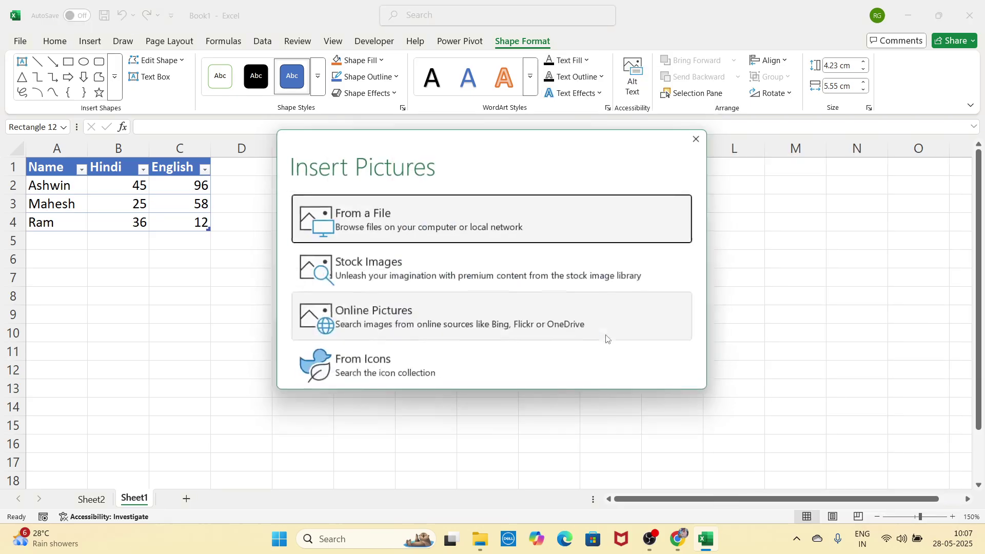
{"action": "left_click", "coordinate": [486, 236]}
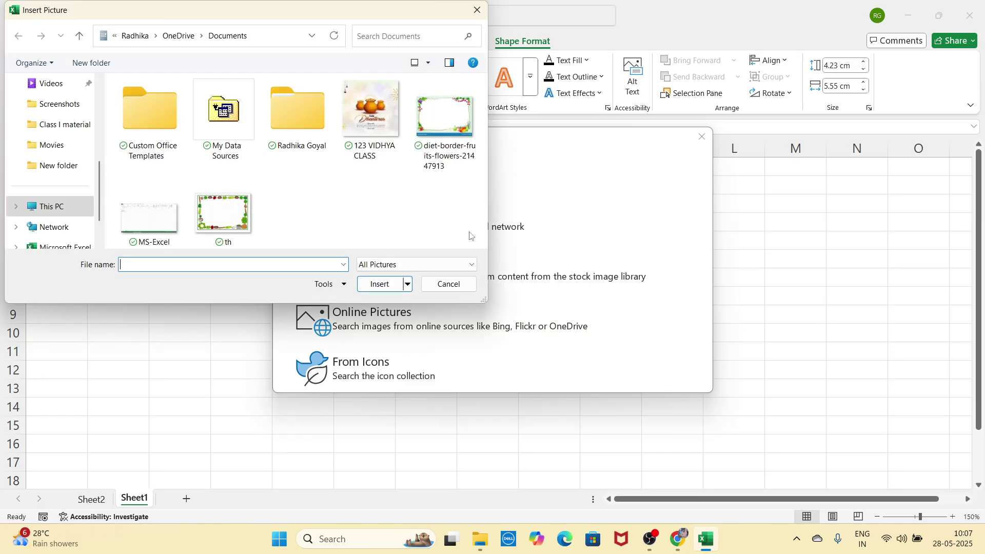
{"action": "double_click", "coordinate": [222, 211]}
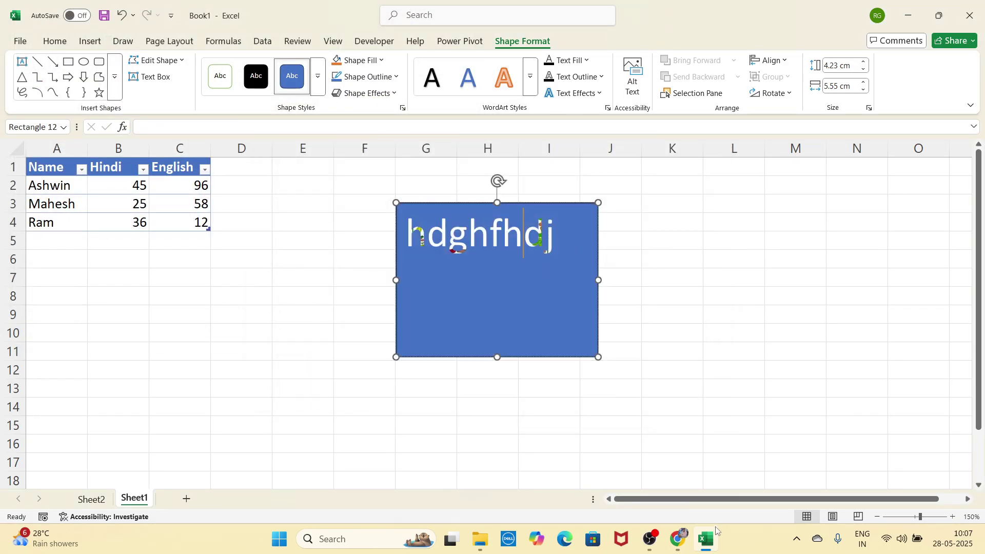
{"action": "left_click", "coordinate": [925, 517]}
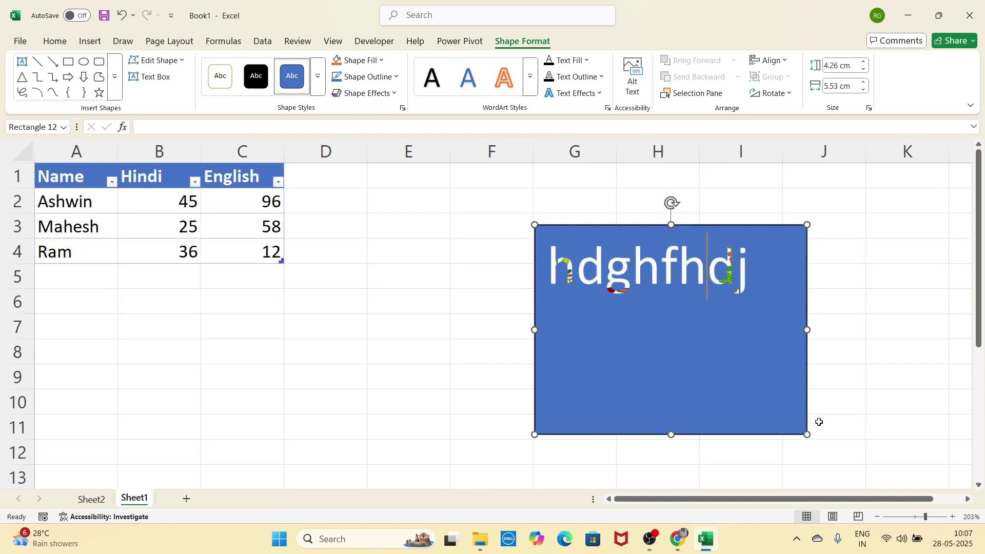
Step: Change the text fill to the crumpled-paper texture and move the rectangle up-left
{"action": "double_click", "coordinate": [748, 270]}
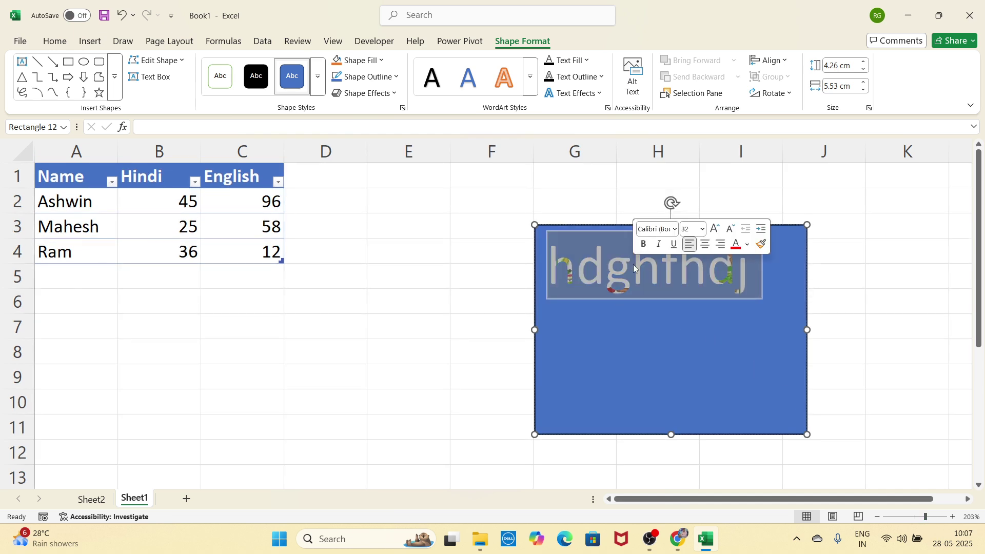
{"action": "left_click", "coordinate": [585, 61]}
{"action": "mouse_move", "coordinate": [617, 352]}
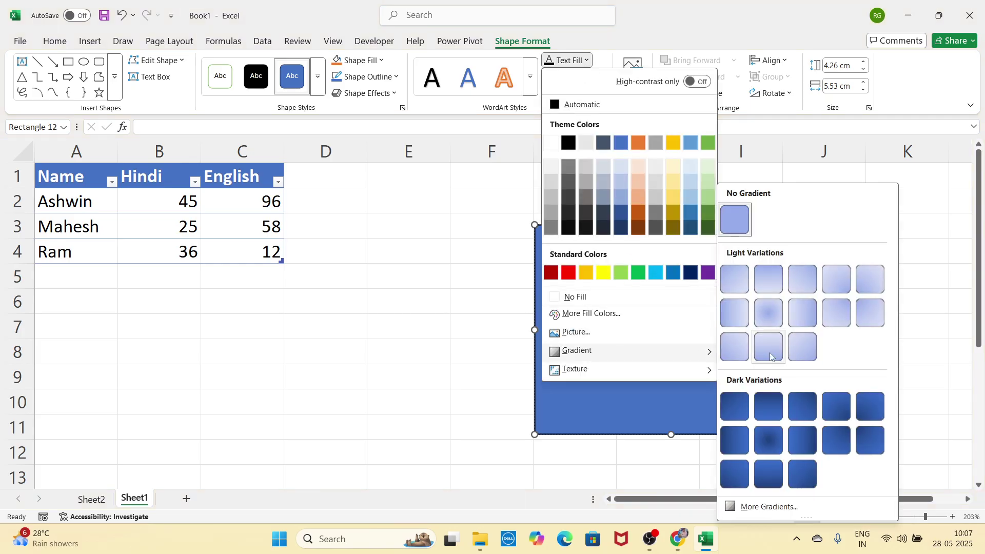
{"action": "mouse_move", "coordinate": [688, 369]}
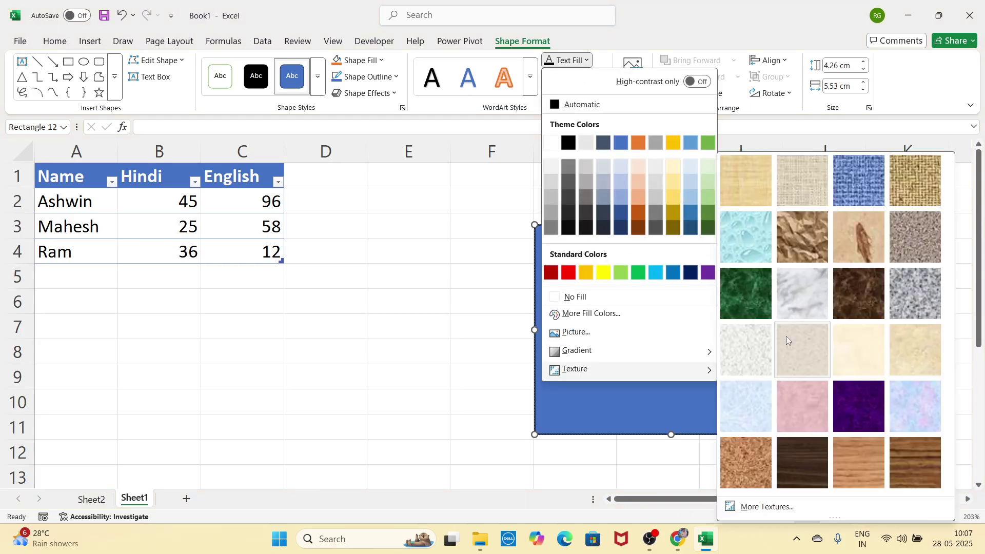
{"action": "left_click", "coordinate": [824, 258]}
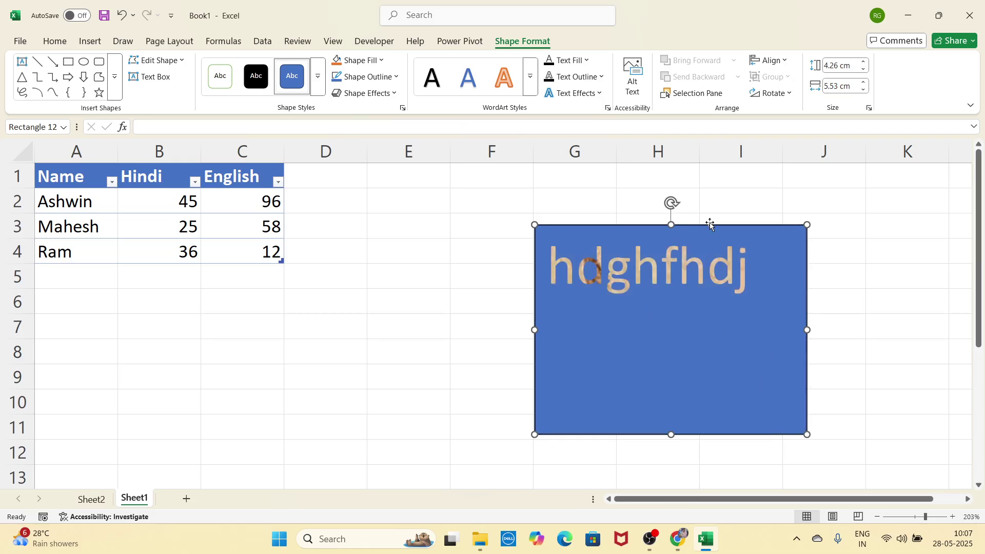
{"action": "left_click_drag", "start_coordinate": [710, 224], "coordinate": [643, 206]}
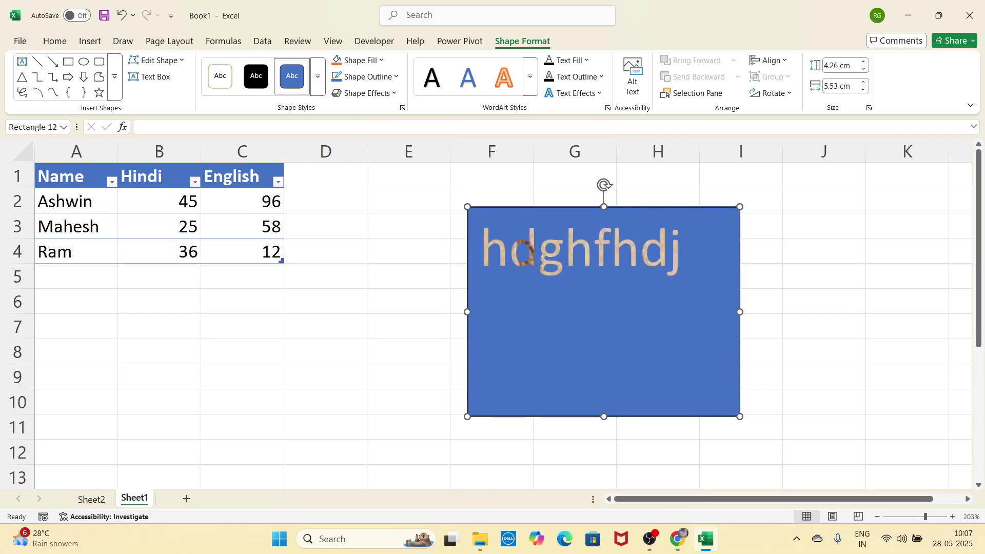
{"action": "double_click", "coordinate": [680, 255]}
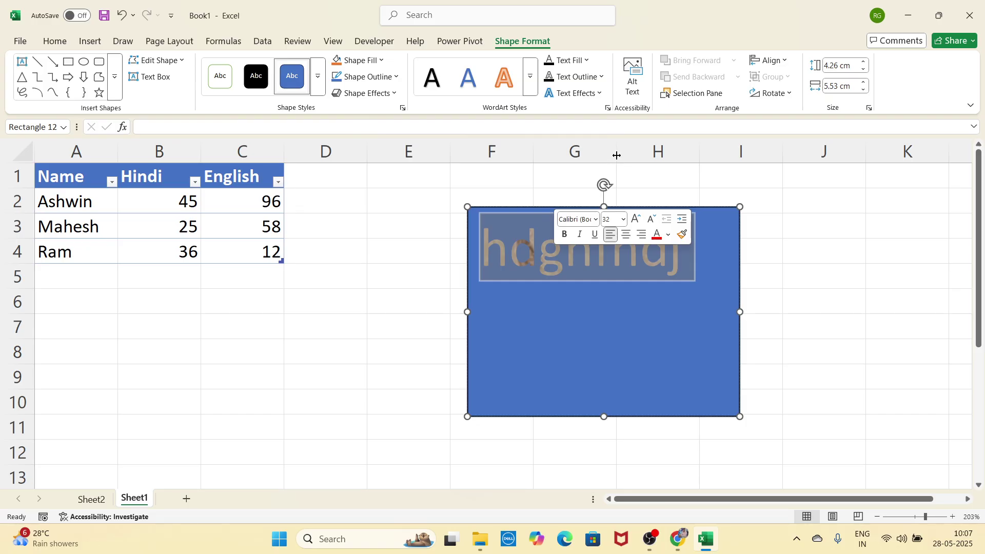
Step: Preview Text Outline colours and the Shadow, Reflection and Glow text effects without applying
{"action": "left_click", "coordinate": [595, 78]}
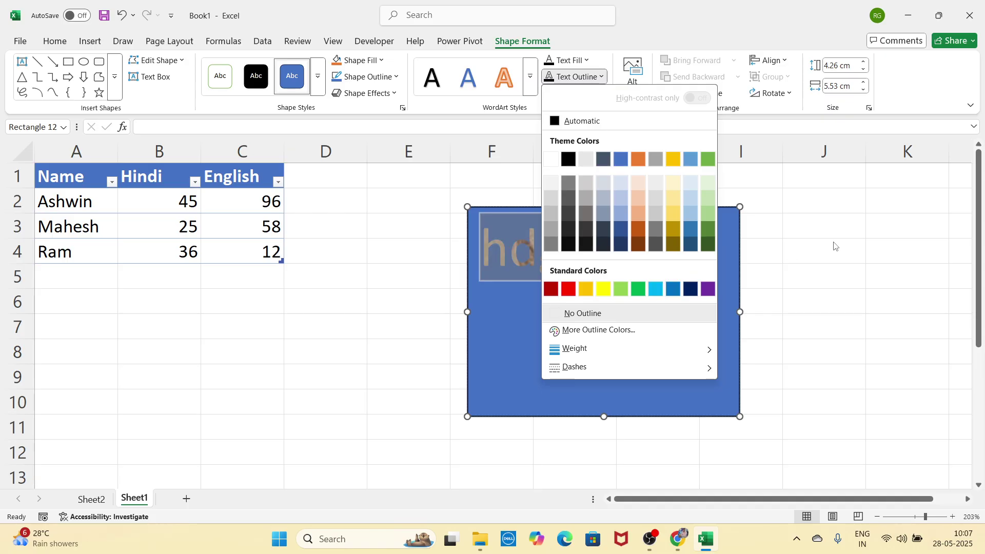
{"action": "left_click", "coordinate": [658, 154]}
{"action": "left_click", "coordinate": [575, 93]}
{"action": "mouse_move", "coordinate": [587, 116]}
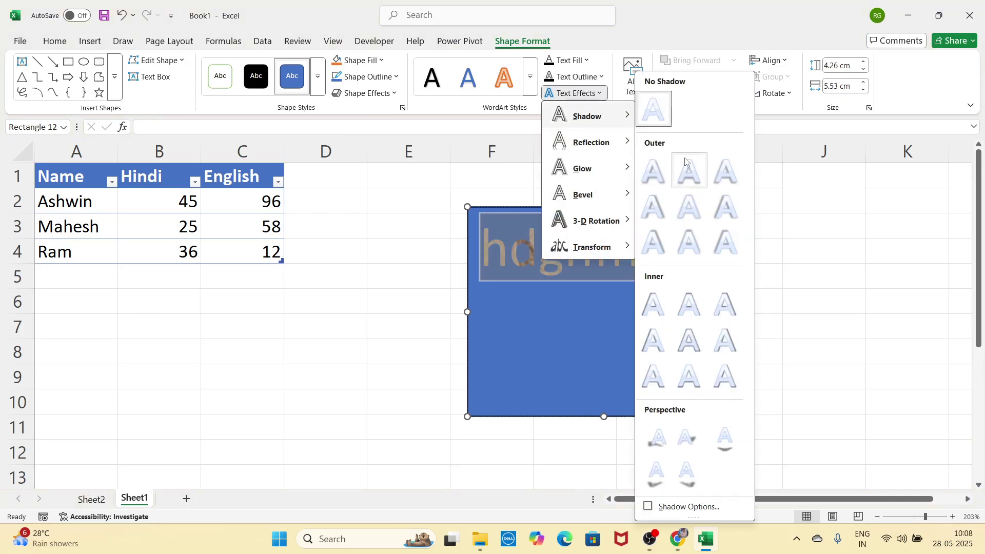
{"action": "mouse_move", "coordinate": [612, 141]}
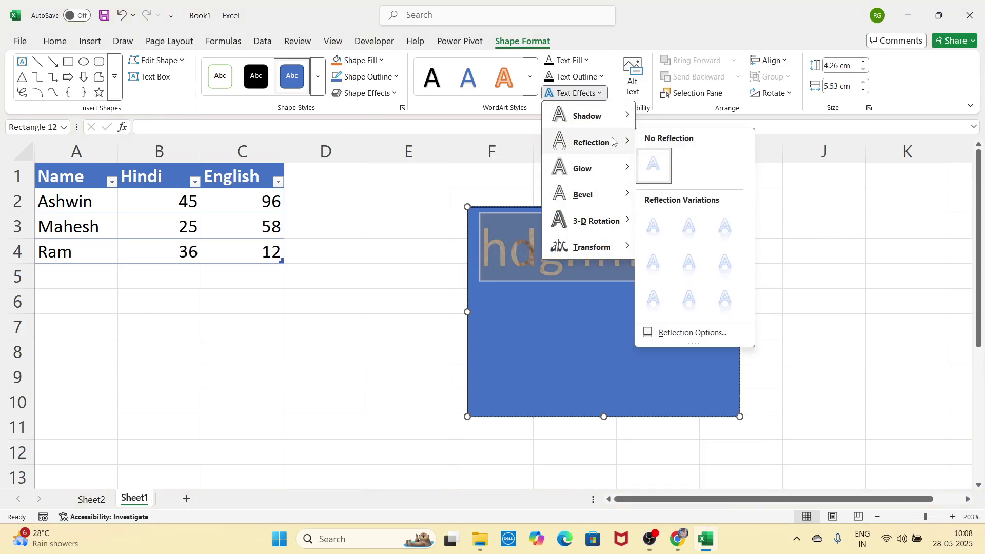
{"action": "mouse_move", "coordinate": [609, 170]}
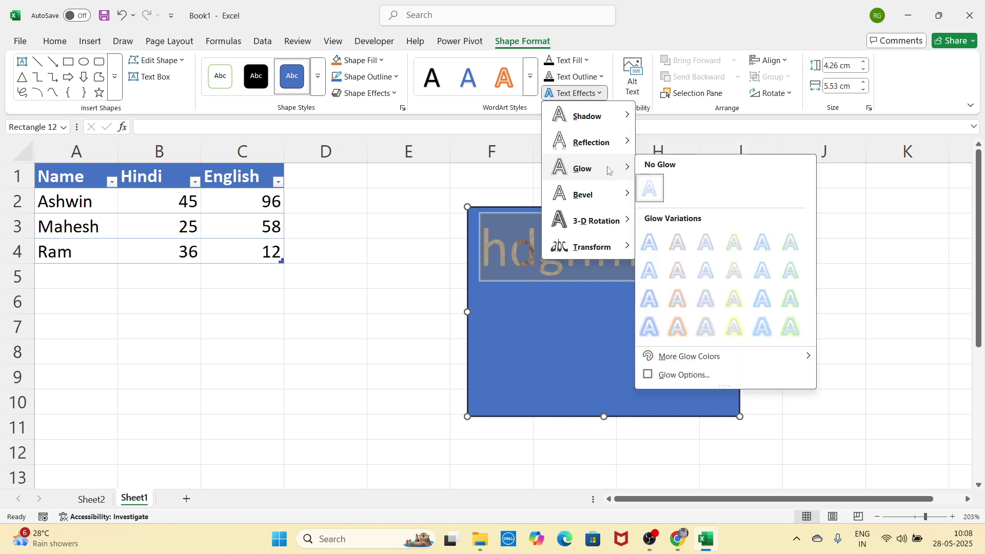
Step: Preview Bevel, 3-D Rotation and Transform effects, then delete the hdghfhdj text
{"action": "mouse_move", "coordinate": [590, 196]}
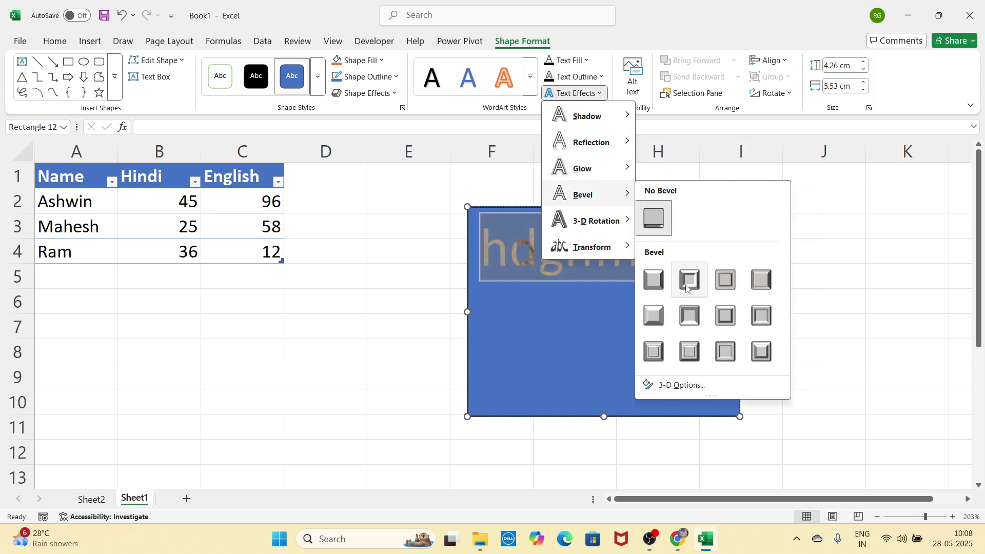
{"action": "mouse_move", "coordinate": [624, 222]}
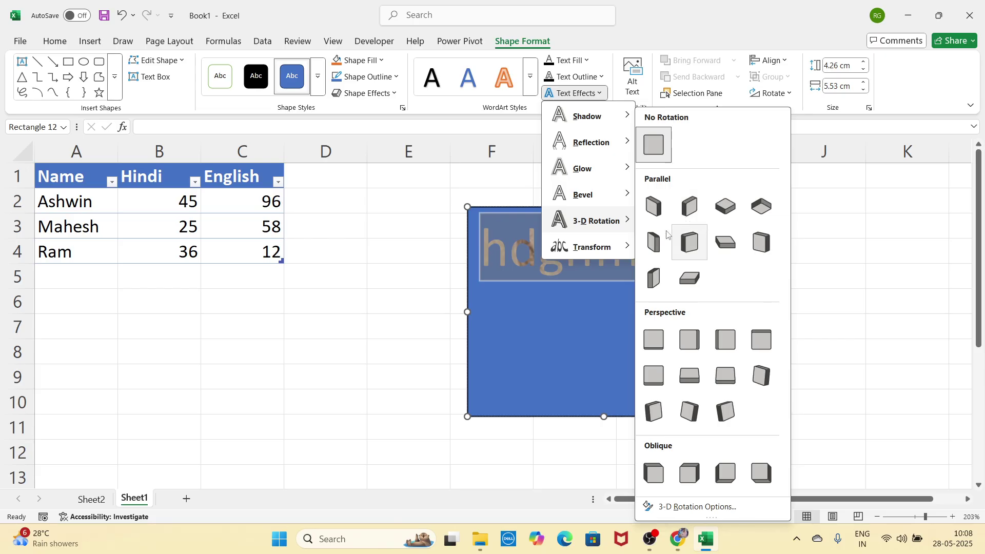
{"action": "mouse_move", "coordinate": [615, 247]}
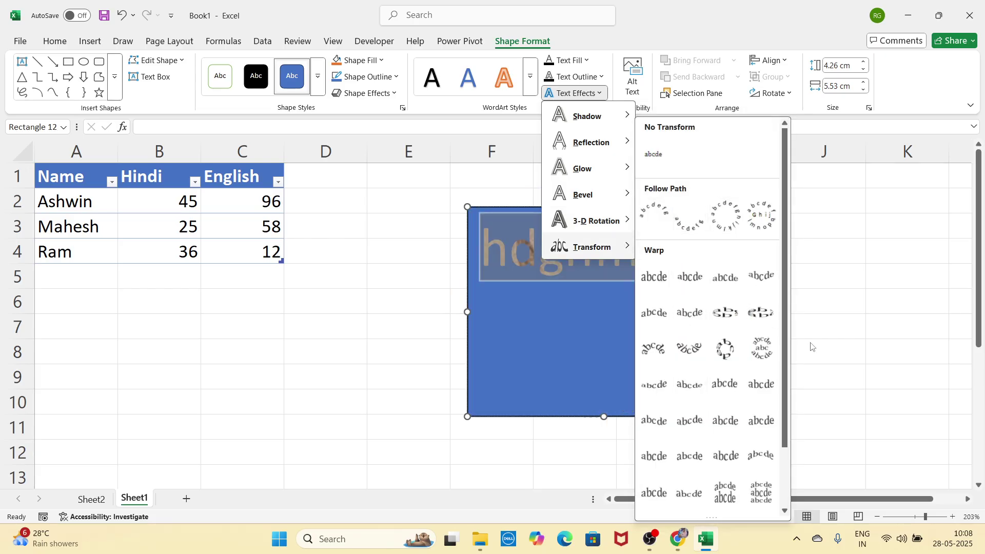
{"action": "left_click", "coordinate": [864, 294]}
{"action": "key", "text": "Delete"}
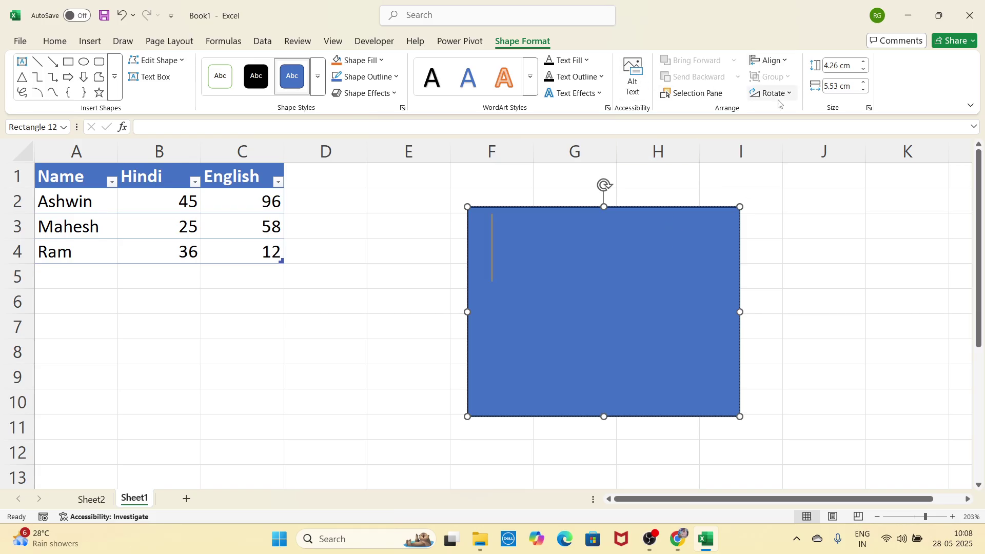
Step: Cut the blue rectangle and insert a bar-chart icon from the Icons library
{"action": "right_click", "coordinate": [677, 251]}
{"action": "left_click", "coordinate": [704, 201]}
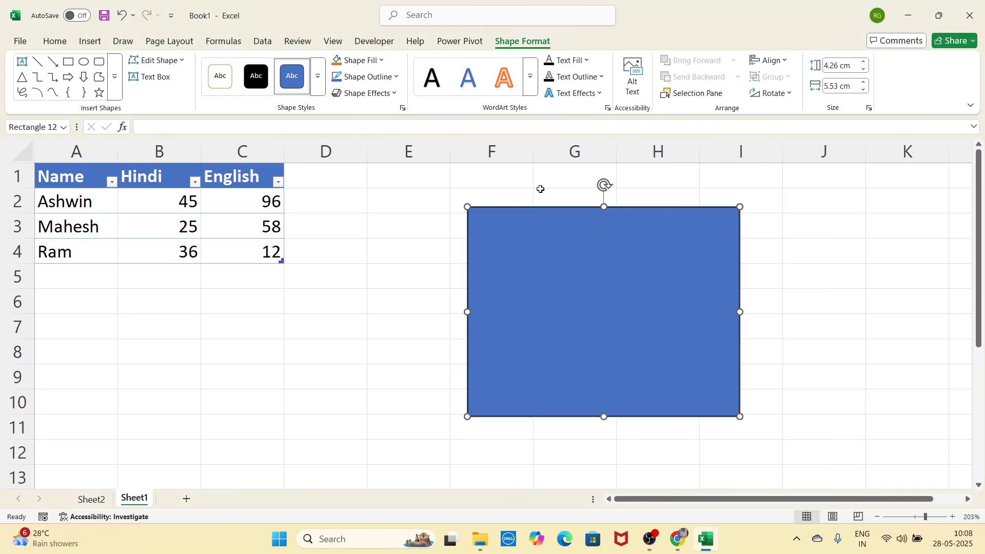
{"action": "left_click", "coordinate": [91, 41]}
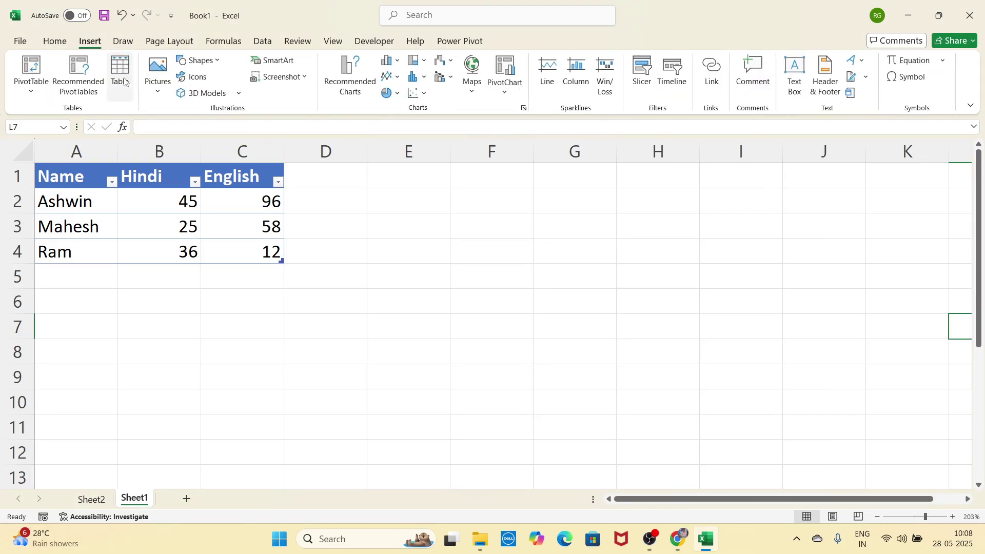
{"action": "left_click", "coordinate": [197, 84]}
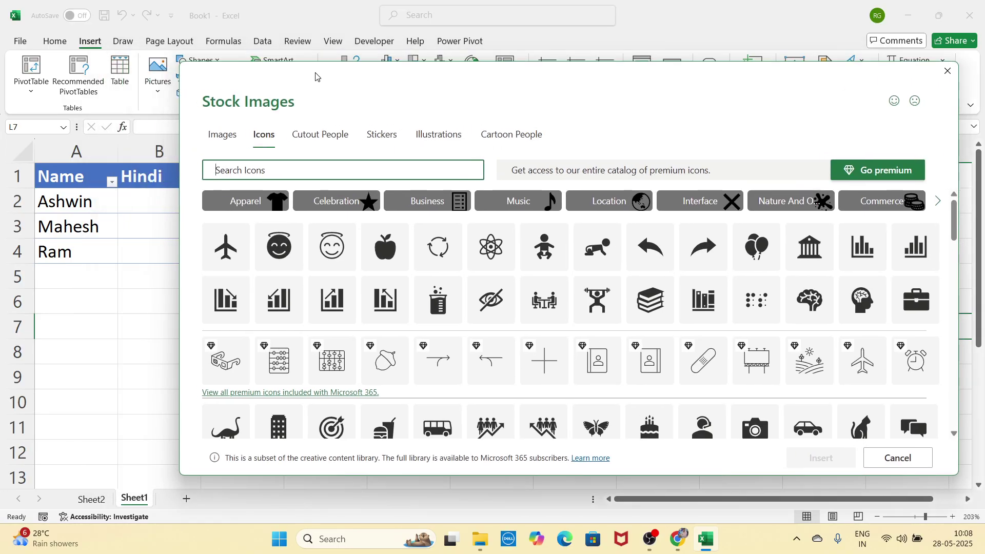
{"action": "scroll", "coordinate": [527, 237], "scroll_direction": "down", "scroll_amount": 20}
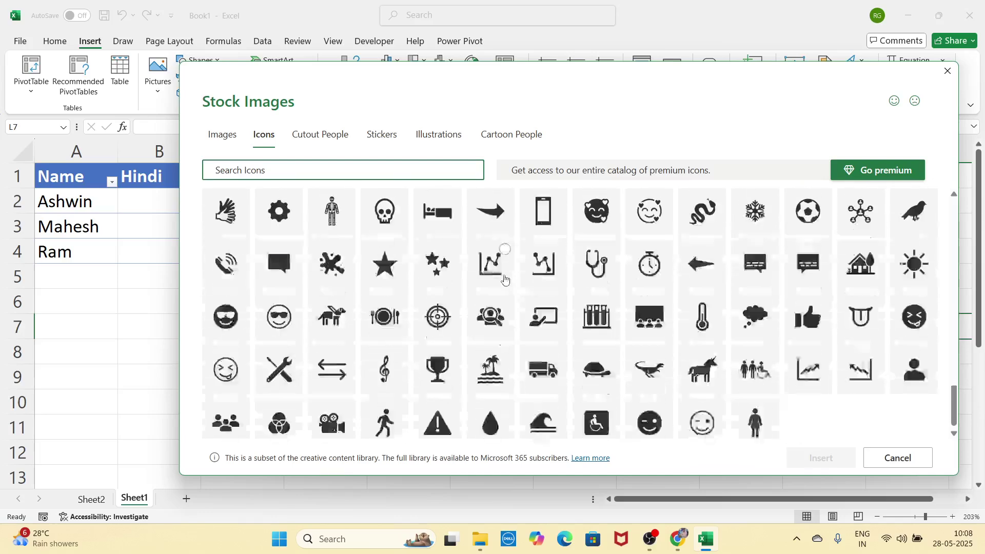
{"action": "scroll", "coordinate": [505, 279], "scroll_direction": "up", "scroll_amount": 10}
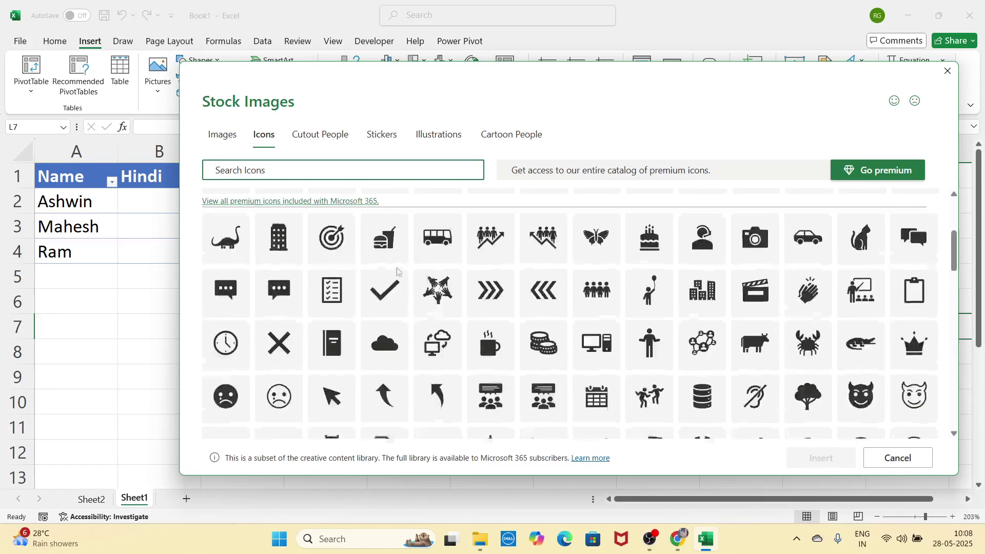
{"action": "scroll", "coordinate": [574, 308], "scroll_direction": "up", "scroll_amount": 5}
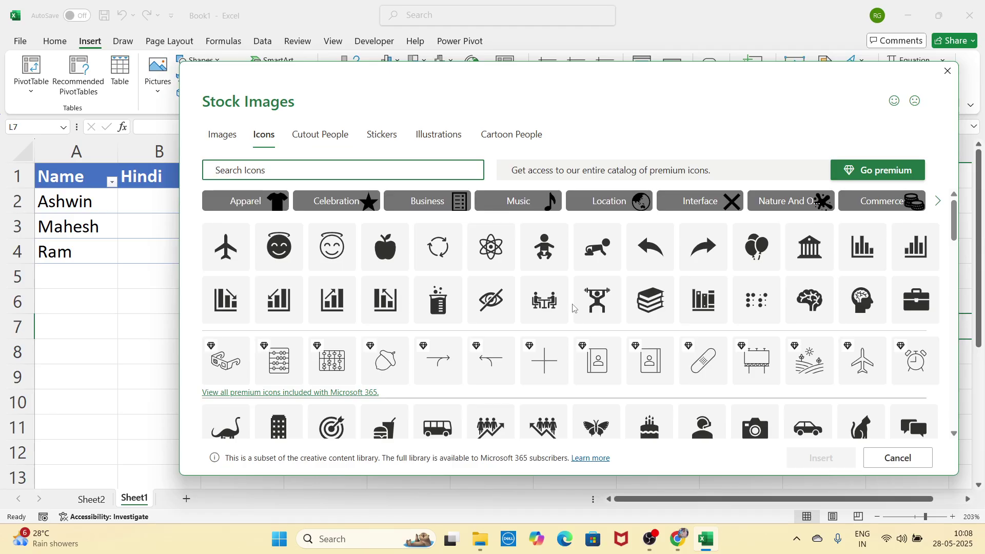
{"action": "left_click", "coordinate": [878, 241]}
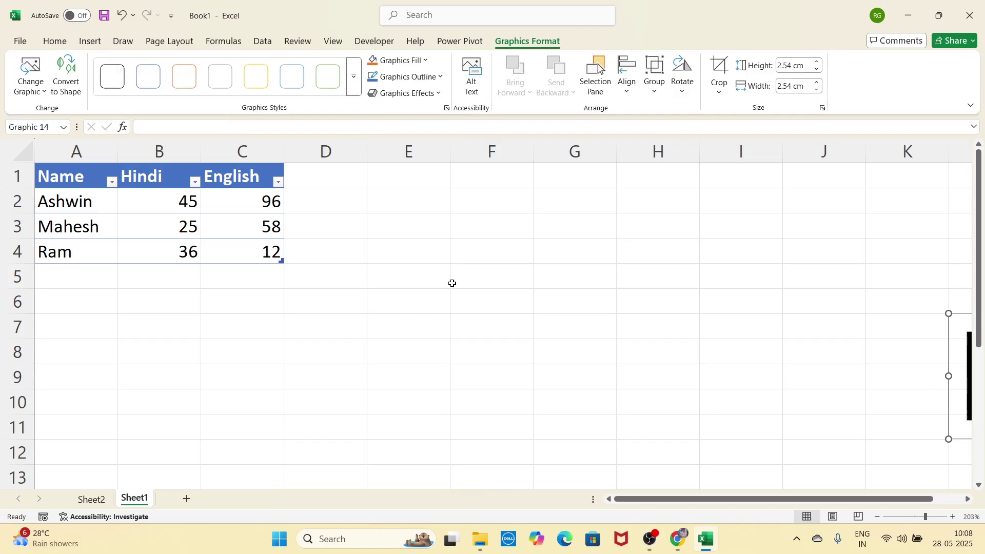
Step: Move the chart icon to columns E–G and enlarge it to 5.08 cm, then undo back to 2.54 cm
{"action": "left_click_drag", "start_coordinate": [968, 360], "coordinate": [464, 277]}
{"action": "left_click_drag", "start_coordinate": [568, 355], "coordinate": [693, 480]}
{"action": "left_click", "coordinate": [589, 303]}
{"action": "left_click", "coordinate": [559, 358]}
{"action": "left_click_drag", "start_coordinate": [559, 358], "coordinate": [507, 301]}
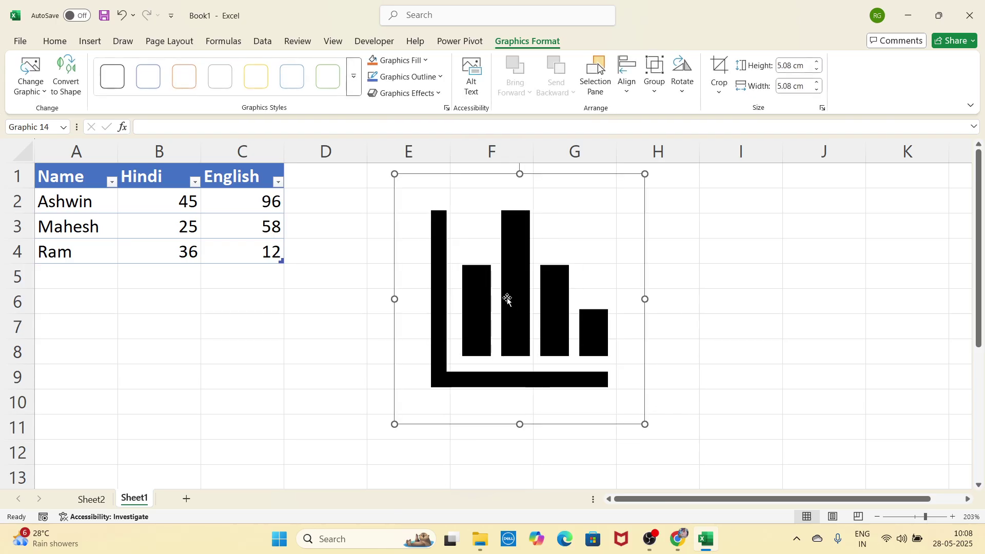
{"action": "key", "text": "ctrl+z"}
{"action": "key", "text": "ctrl+z"}
{"action": "key", "text": "ctrl+z"}
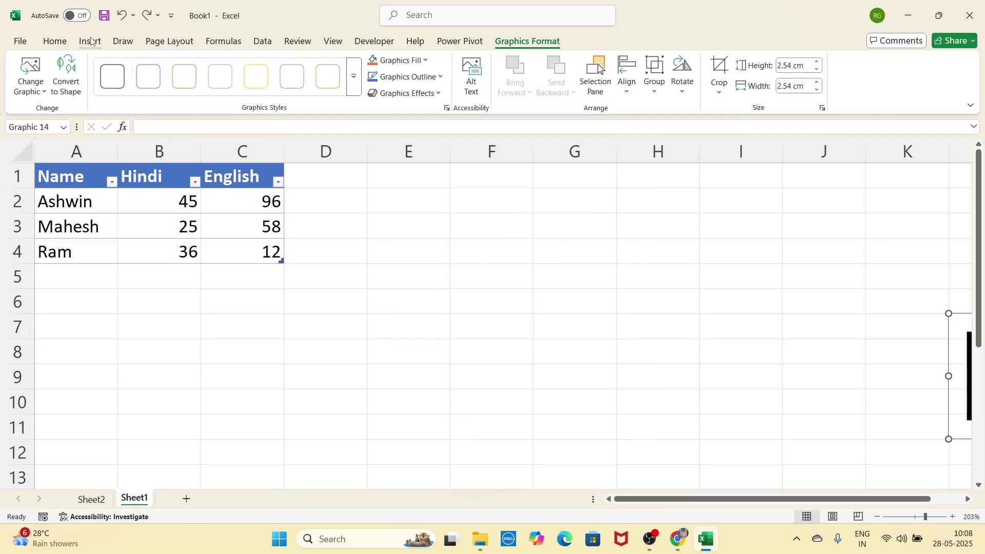
{"action": "left_click", "coordinate": [91, 40]}
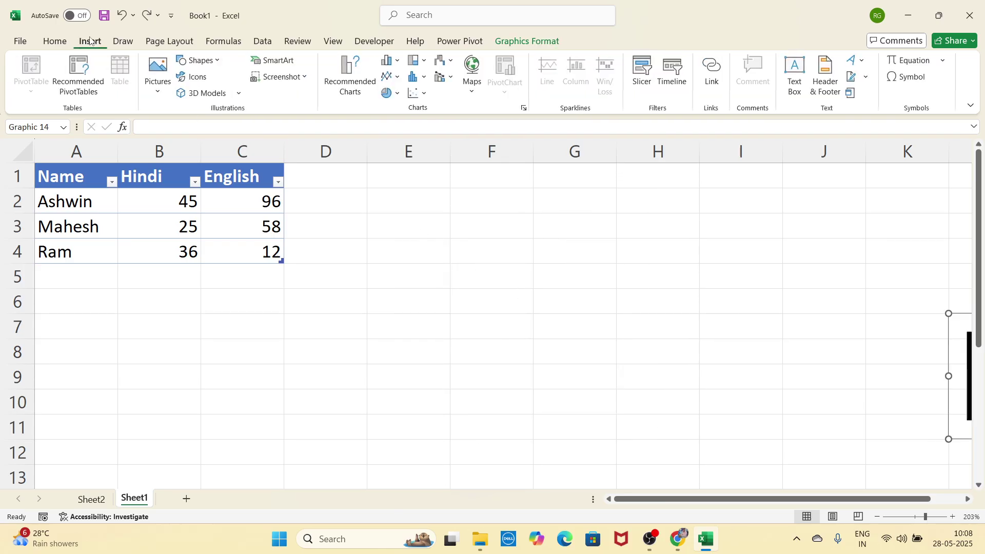
Step: Preview SmartArt layouts such as Alternating Hexagons, Horizontal Bullet List and Grouped List
{"action": "left_click", "coordinate": [287, 71]}
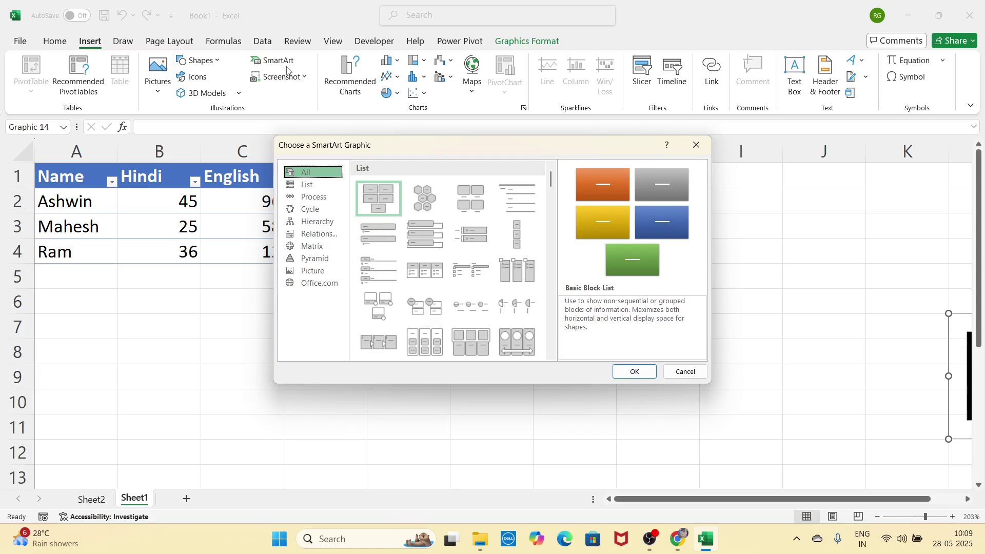
{"action": "left_click", "coordinate": [424, 198]}
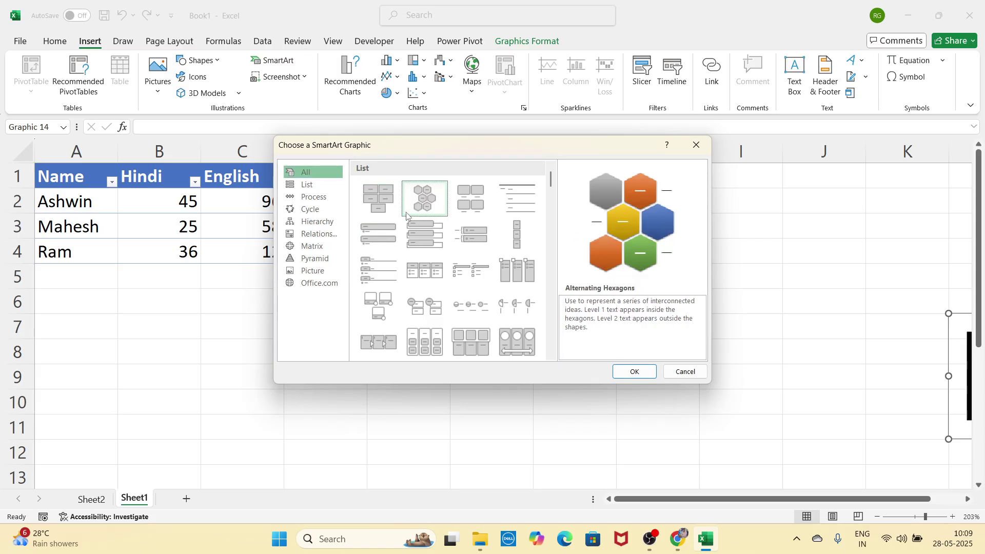
{"action": "left_click", "coordinate": [420, 272]}
{"action": "left_click", "coordinate": [471, 270]}
{"action": "left_click", "coordinate": [471, 342]}
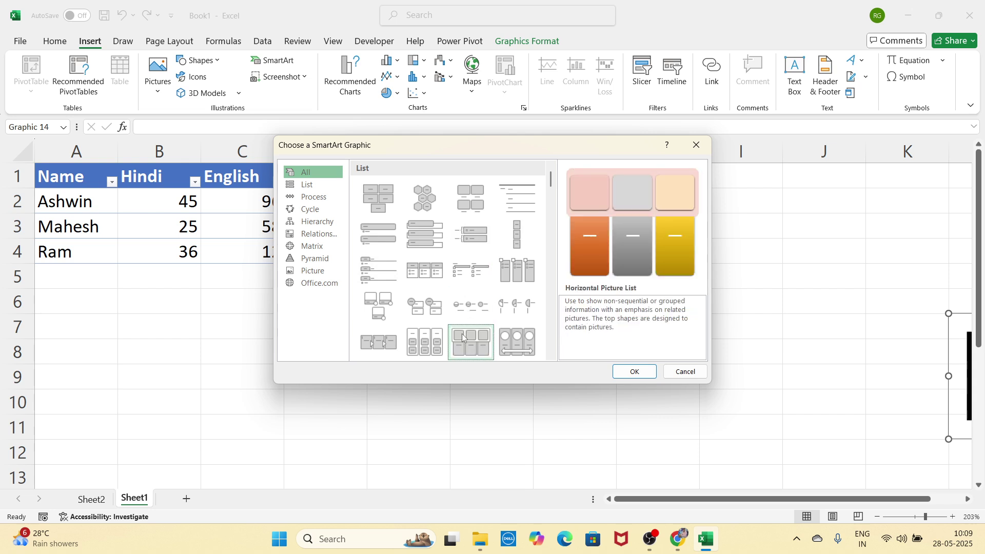
{"action": "left_click", "coordinate": [425, 342]}
Step: Browse the SmartArt categories and insert the Relationship Plus and Minus graphic
{"action": "left_click", "coordinate": [327, 187]}
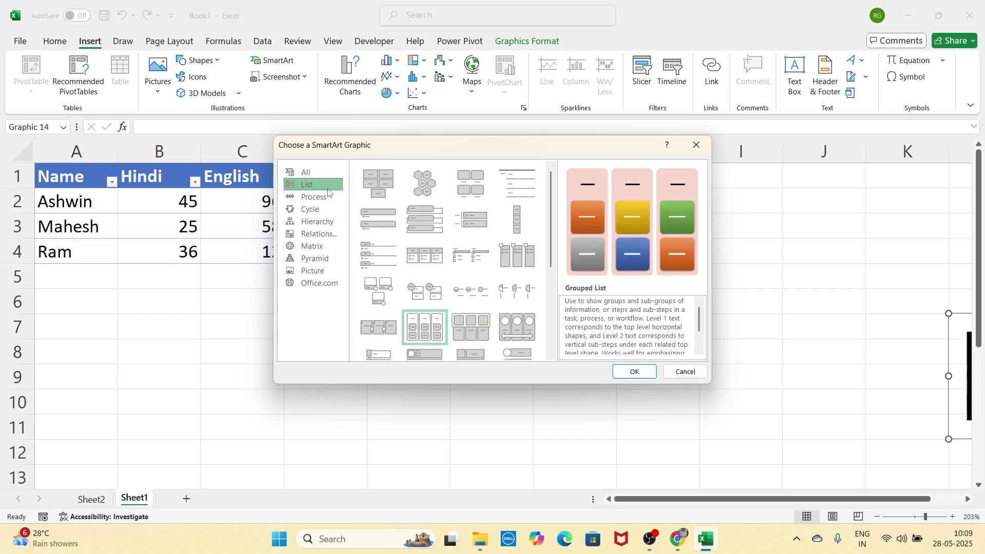
{"action": "left_click", "coordinate": [329, 199]}
{"action": "left_click", "coordinate": [328, 211]}
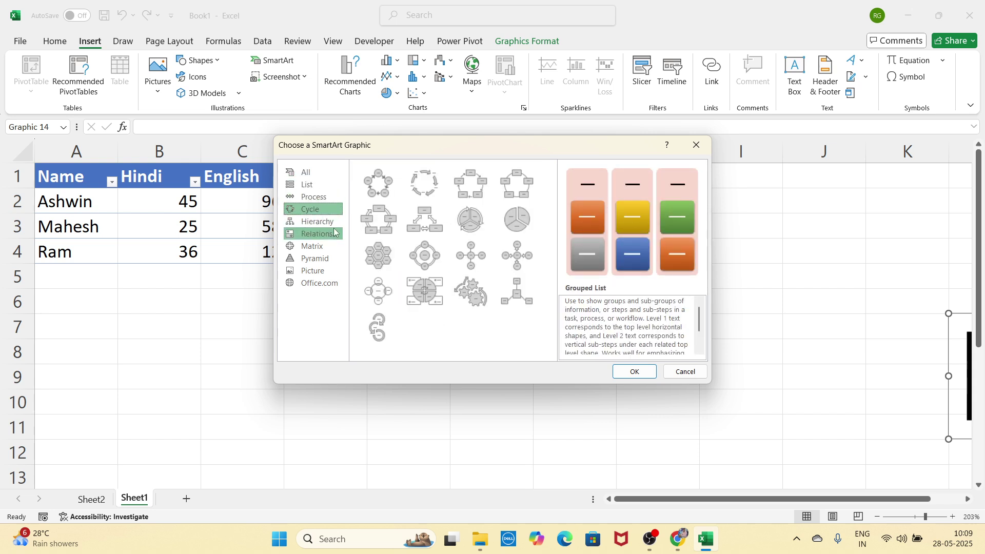
{"action": "left_click", "coordinate": [329, 235]}
{"action": "left_click", "coordinate": [328, 245]}
{"action": "left_click", "coordinate": [325, 259]}
{"action": "left_click", "coordinate": [325, 270]}
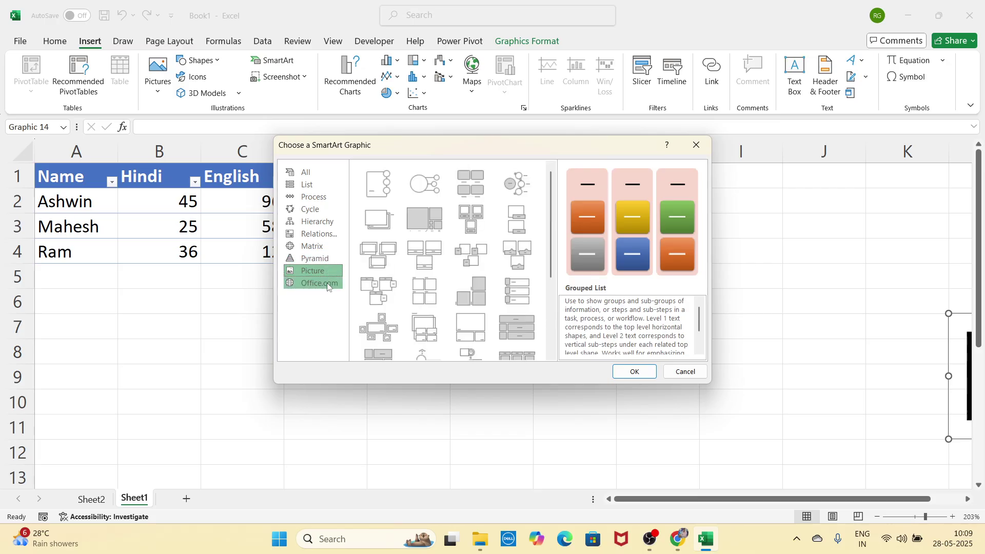
{"action": "left_click", "coordinate": [325, 259]}
{"action": "left_click", "coordinate": [328, 221]}
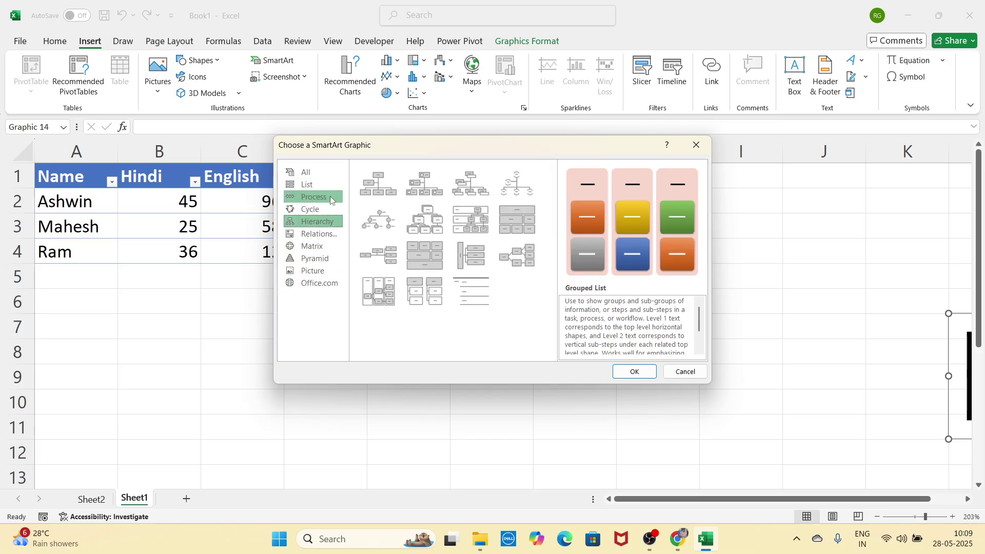
{"action": "left_click", "coordinate": [329, 180]}
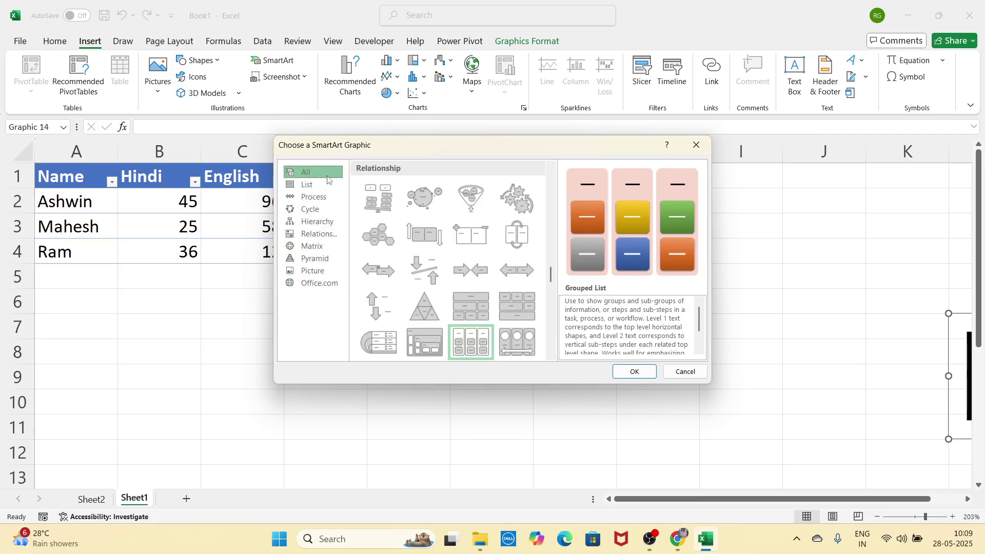
{"action": "left_click", "coordinate": [476, 239]}
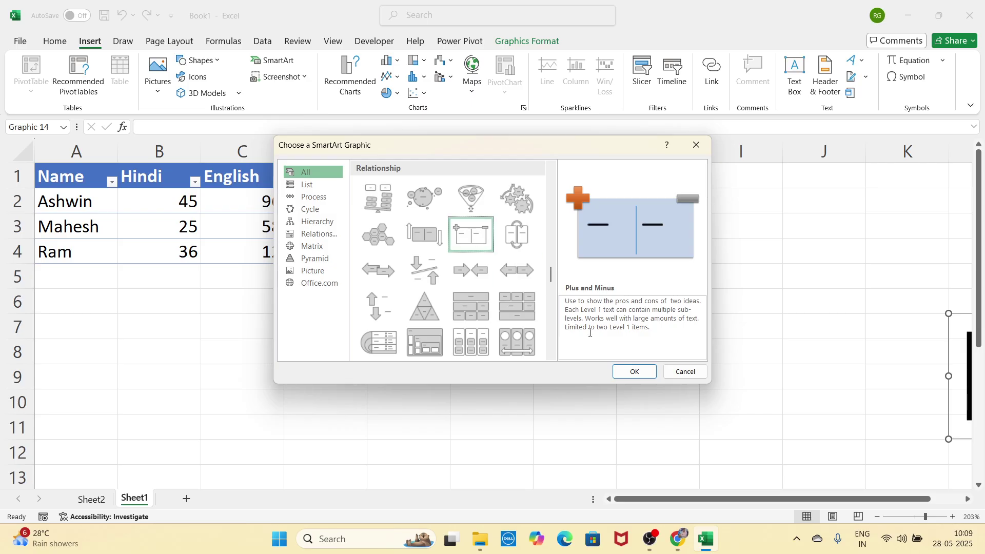
{"action": "left_click", "coordinate": [635, 371]}
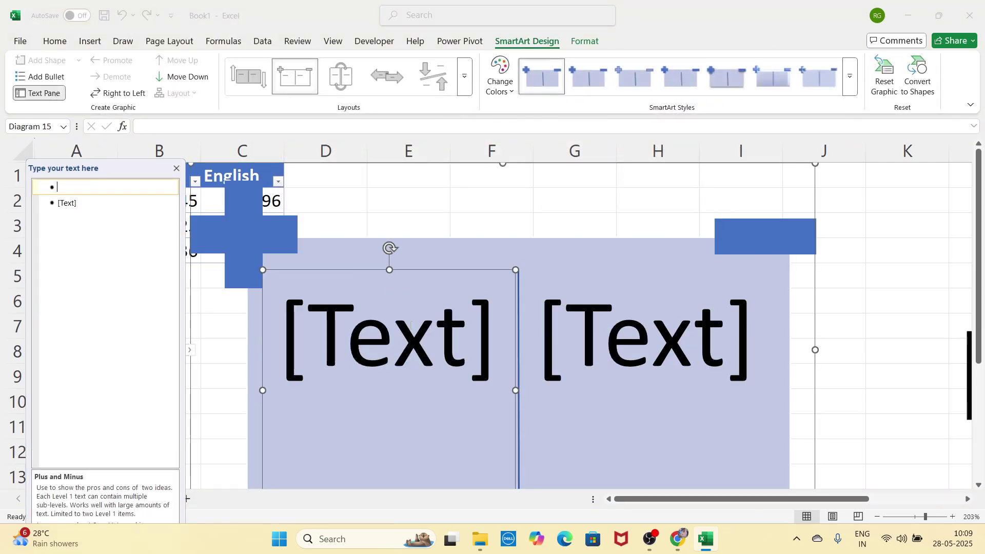
Step: Type grgfr in the plus panel and fgfdg in the minus panel
{"action": "left_click", "coordinate": [413, 348]}
{"action": "type", "text": "grgfr"}
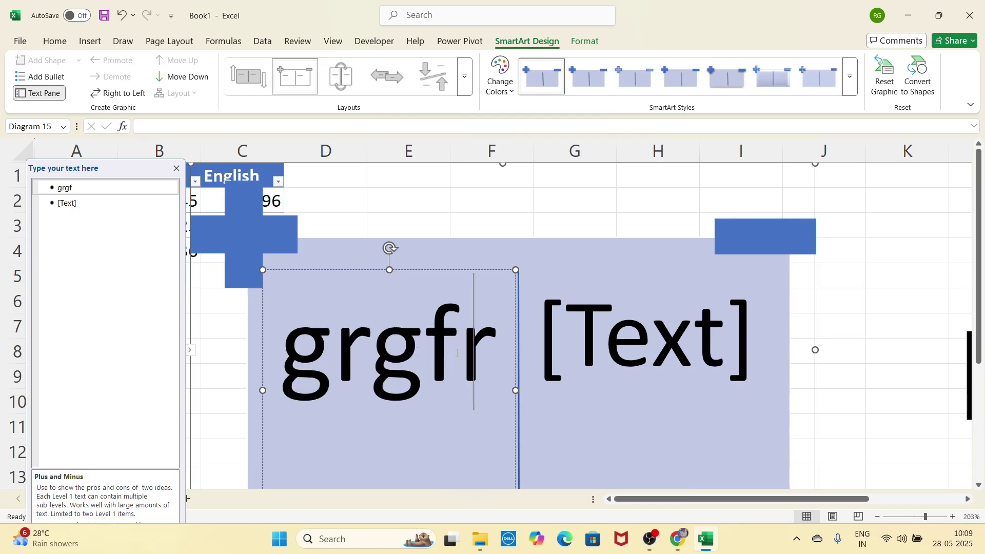
{"action": "left_click", "coordinate": [604, 325]}
{"action": "type", "text": "fgfdg"}
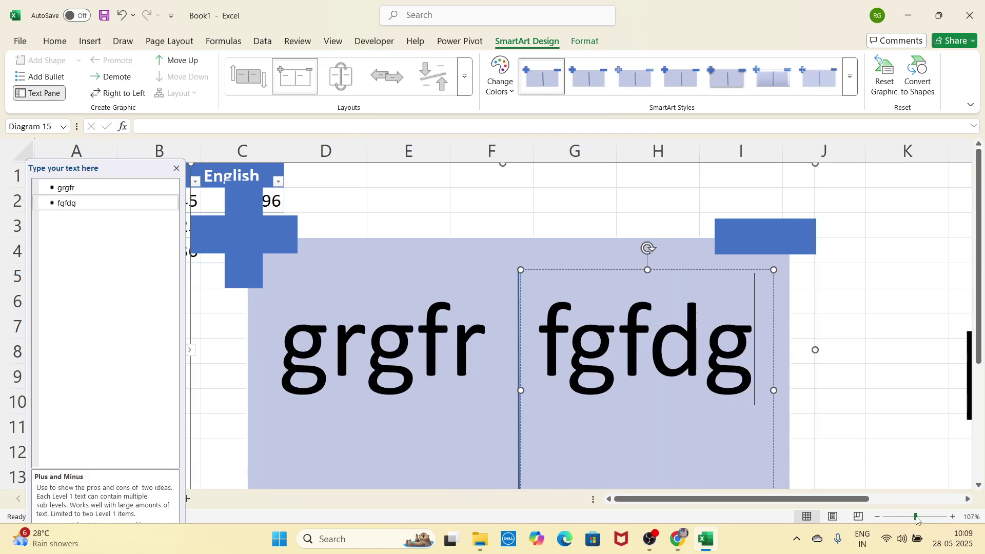
Step: Shrink the SmartArt, move the right panel, erase fgfdg, then remove the whole graphic
{"action": "scroll", "coordinate": [665, 417], "scroll_direction": "down", "scroll_amount": 6}
{"action": "left_click_drag", "start_coordinate": [433, 350], "coordinate": [346, 302]}
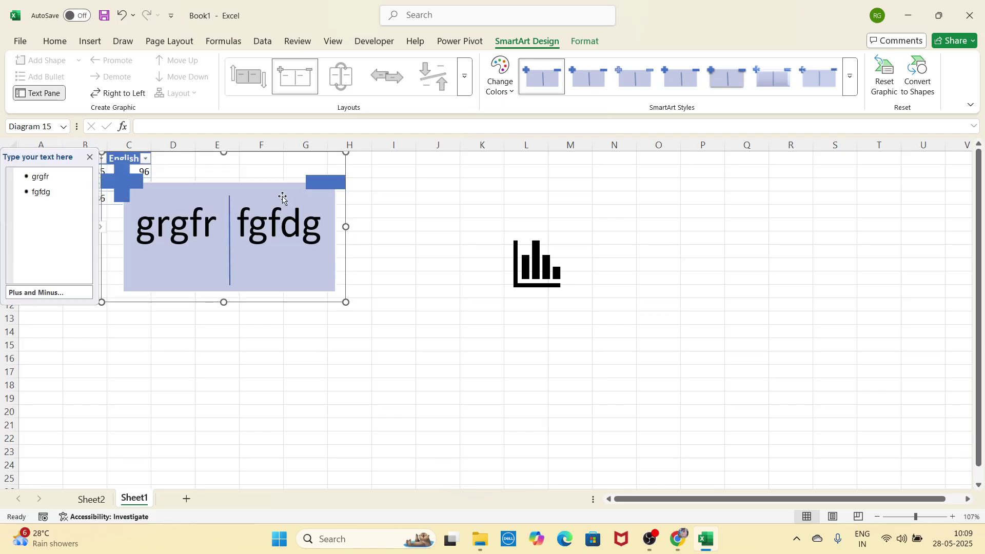
{"action": "left_click_drag", "start_coordinate": [279, 197], "coordinate": [358, 259]}
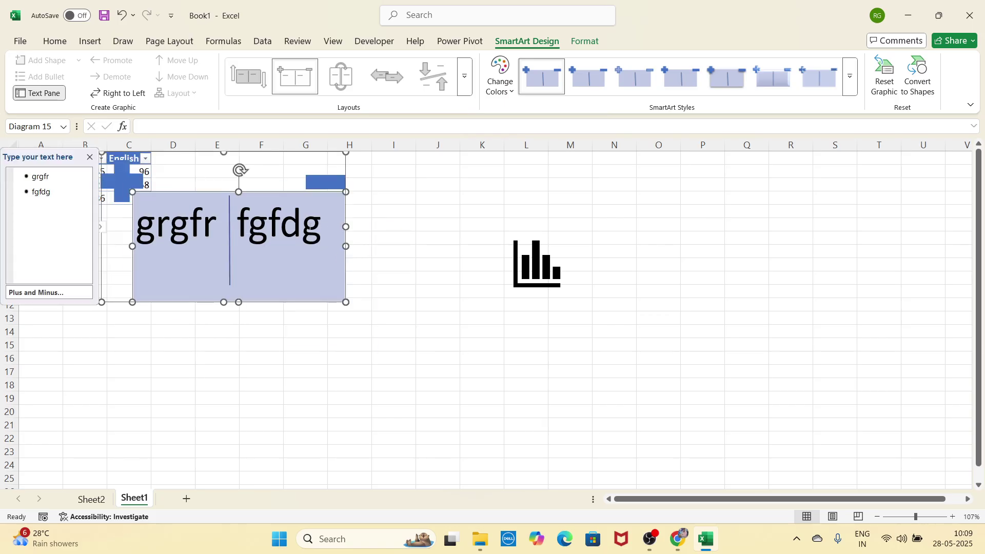
{"action": "left_click", "coordinate": [304, 204]}
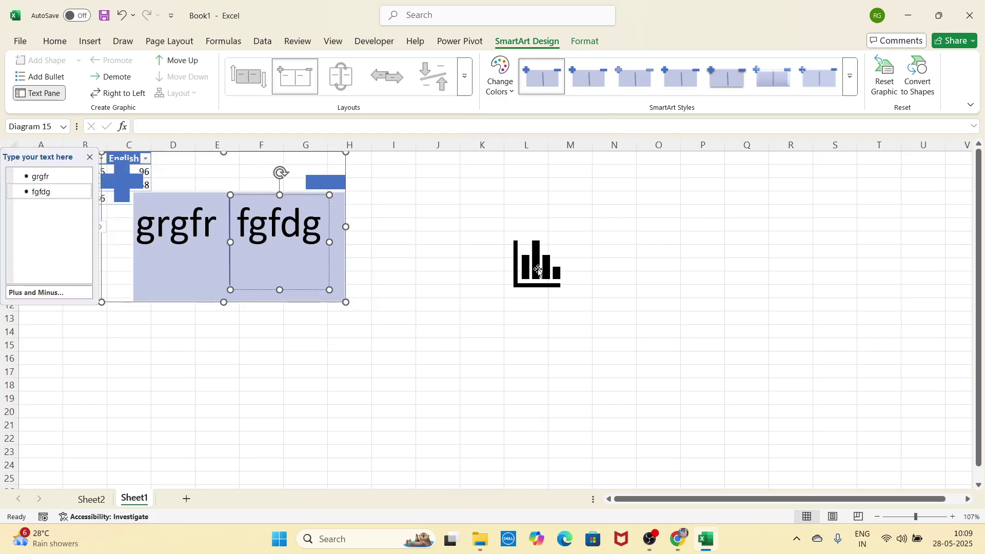
{"action": "scroll", "coordinate": [538, 269], "scroll_direction": "up", "scroll_amount": 6}
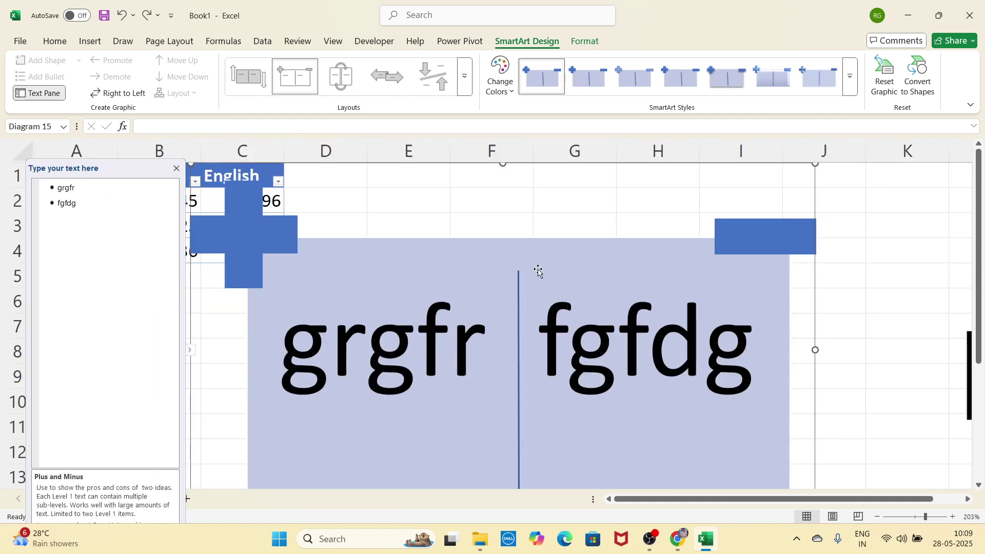
{"action": "key", "text": "ctrl+a"}
{"action": "key", "text": "BackSpace"}
{"action": "key", "text": "ctrl+z"}
{"action": "key", "text": "ctrl+z"}
{"action": "key", "text": "ctrl+z"}
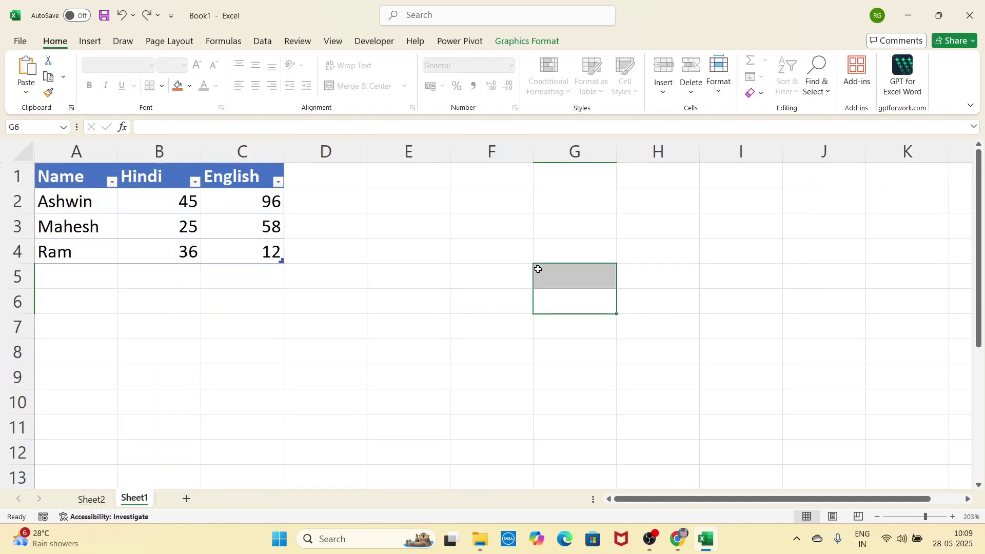
Step: Check the Screenshot options without inserting, select H3, and minimise then restore Excel
{"action": "left_click", "coordinate": [103, 44]}
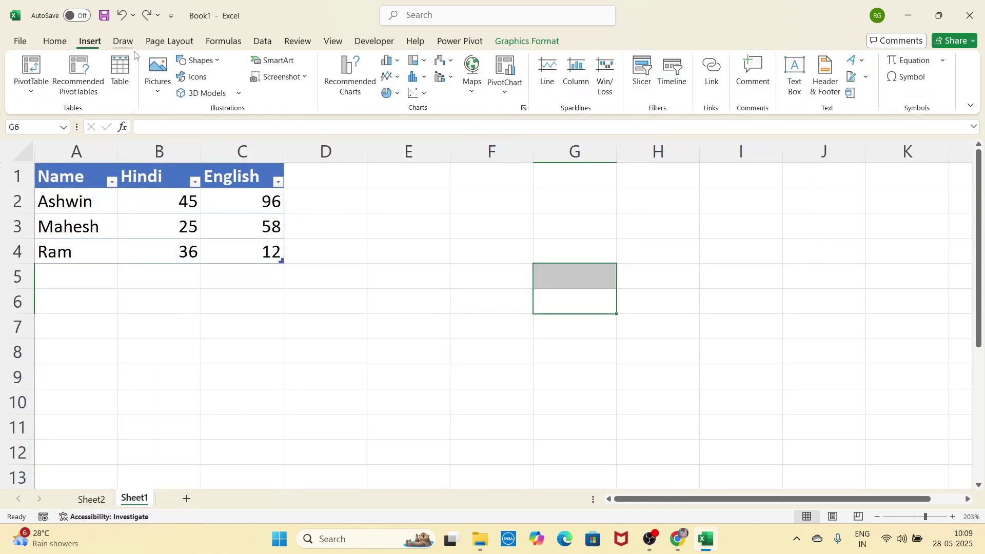
{"action": "left_click", "coordinate": [305, 82]}
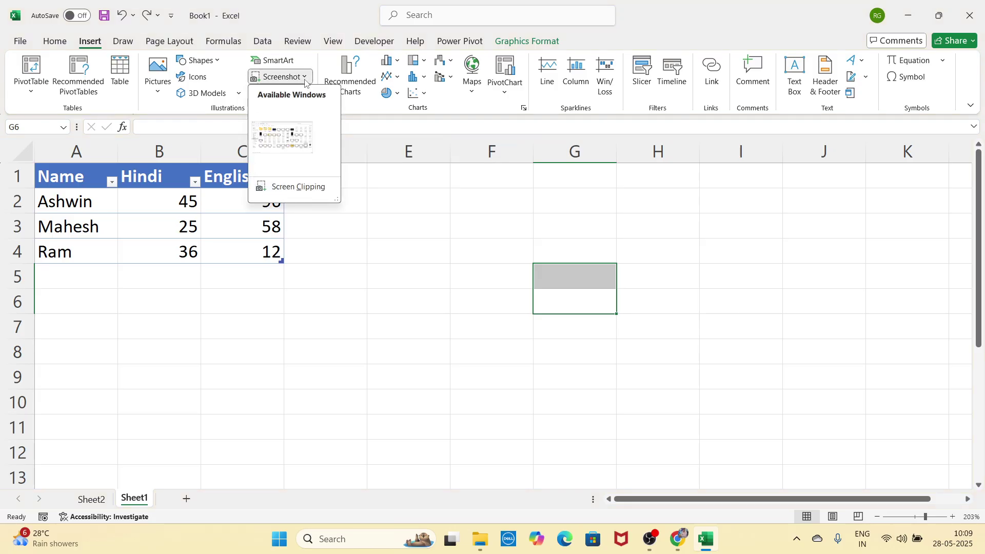
{"action": "left_click", "coordinate": [471, 233]}
{"action": "left_click", "coordinate": [620, 236]}
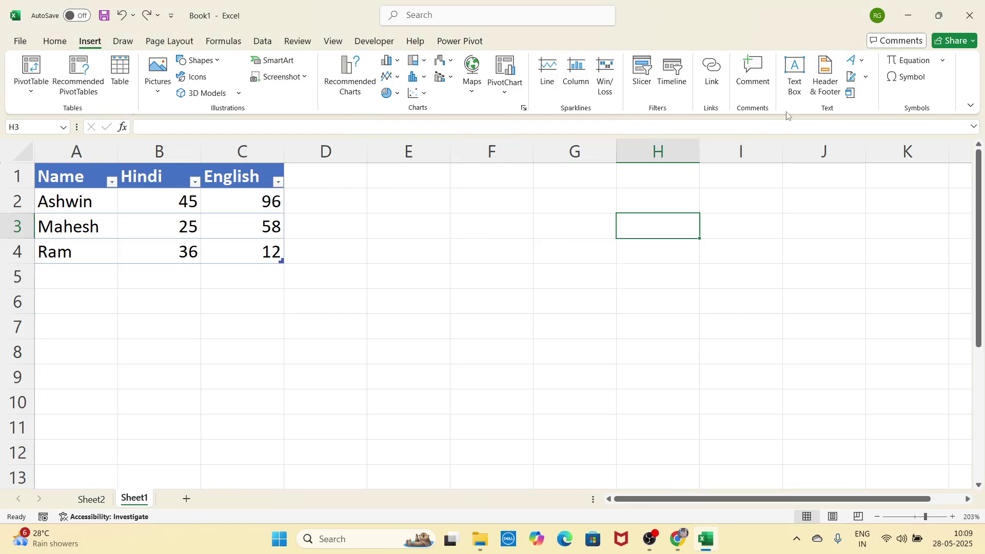
{"action": "left_click", "coordinate": [908, 16]}
{"action": "left_click", "coordinate": [910, 9]}
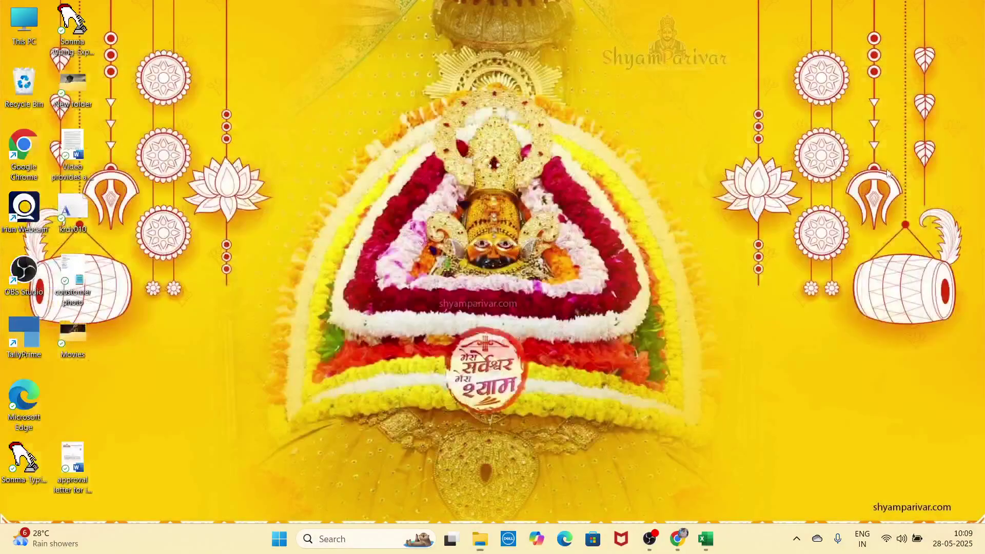
{"action": "left_click", "coordinate": [706, 538]}
Step: Insert a screen clipping of the desktop, shrink it near column F, then cut it off the sheet
{"action": "left_click", "coordinate": [303, 77]}
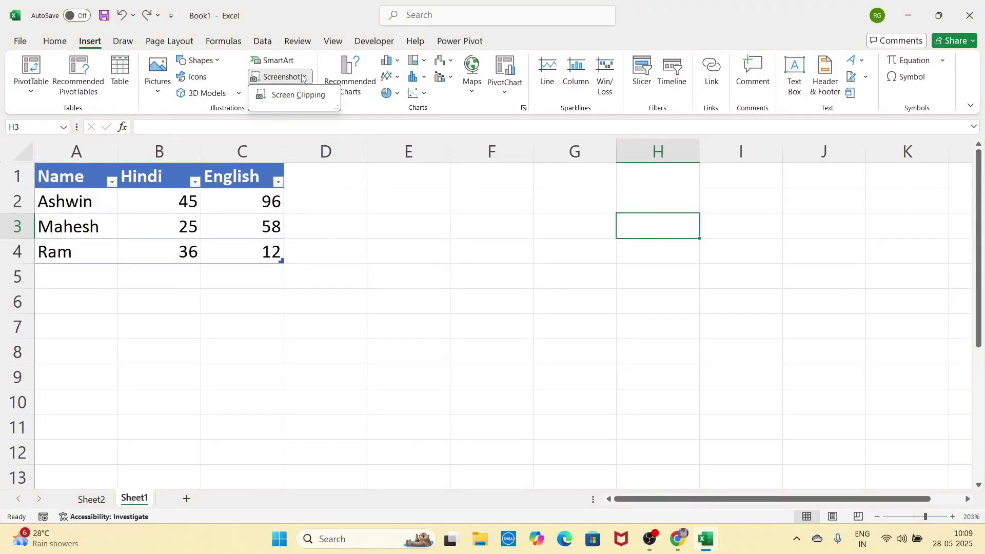
{"action": "left_click", "coordinate": [303, 96]}
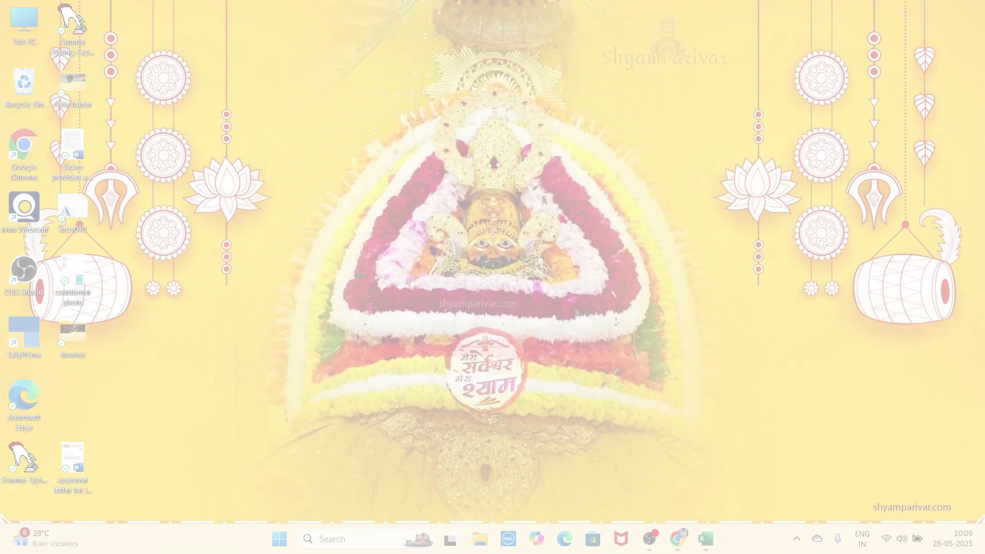
{"action": "left_click_drag", "start_coordinate": [231, 41], "coordinate": [754, 478]}
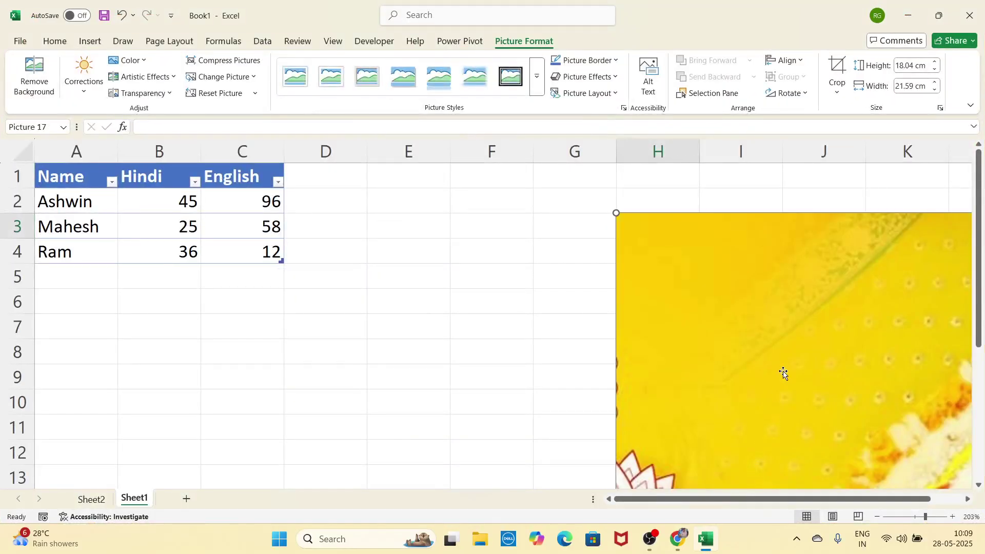
{"action": "left_click_drag", "start_coordinate": [783, 373], "coordinate": [632, 375]}
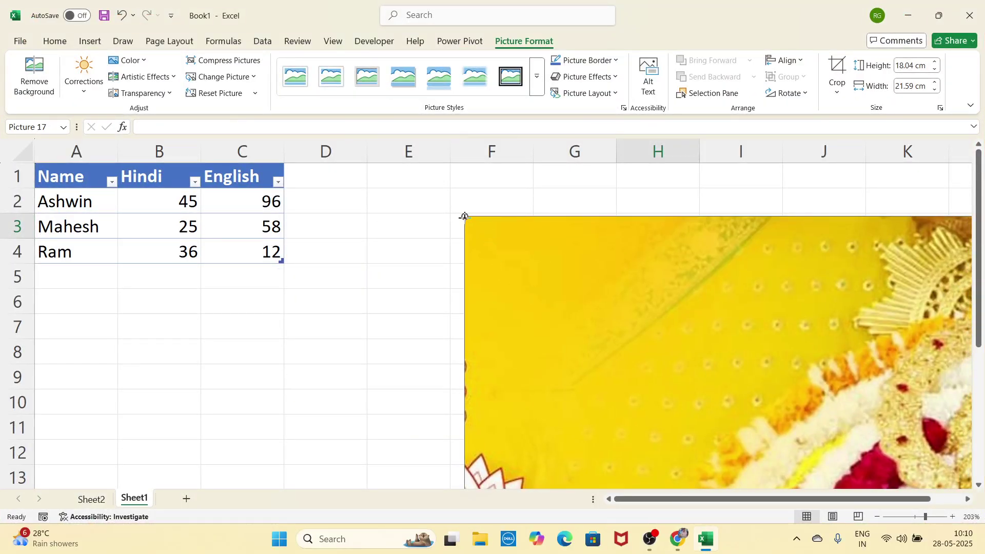
{"action": "left_click_drag", "start_coordinate": [464, 216], "coordinate": [497, 292]}
{"action": "left_click_drag", "start_coordinate": [603, 424], "coordinate": [517, 322]}
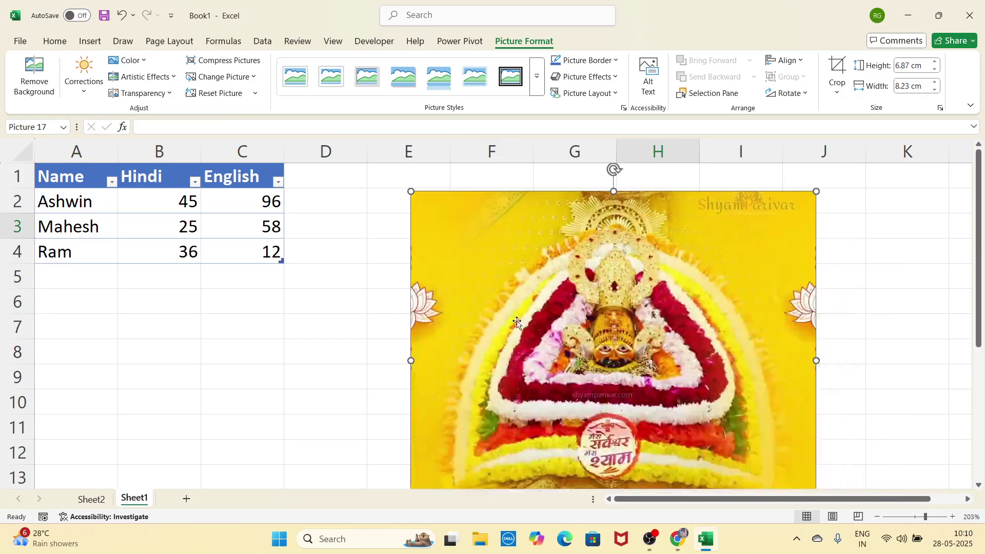
{"action": "right_click", "coordinate": [662, 236]}
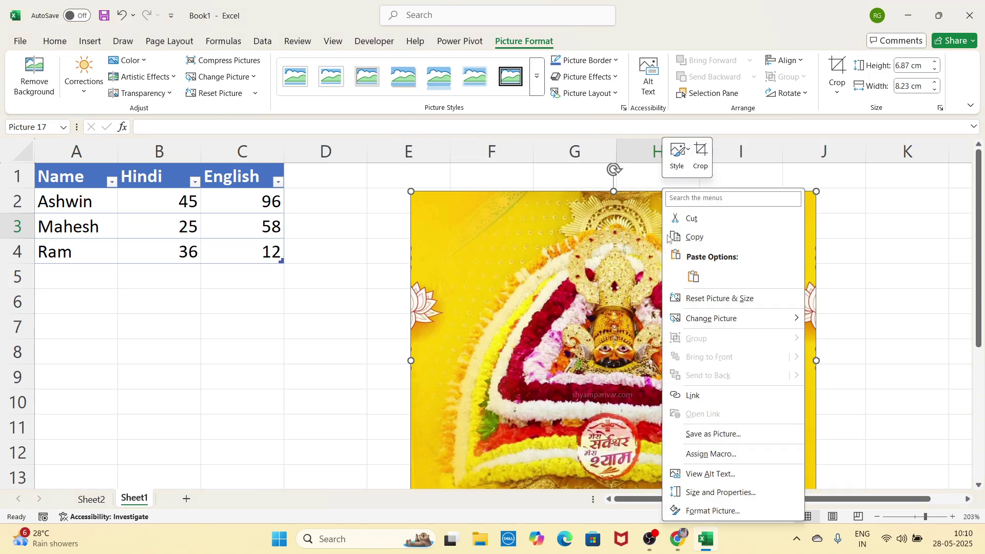
{"action": "left_click", "coordinate": [708, 224]}
{"action": "left_click", "coordinate": [90, 42]}
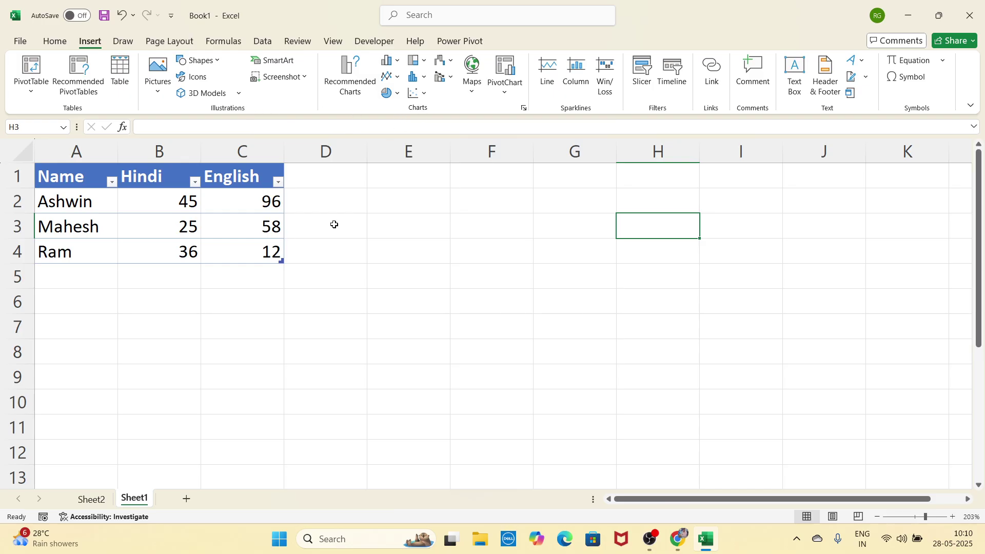
{"action": "left_click_drag", "start_coordinate": [71, 179], "coordinate": [222, 259]}
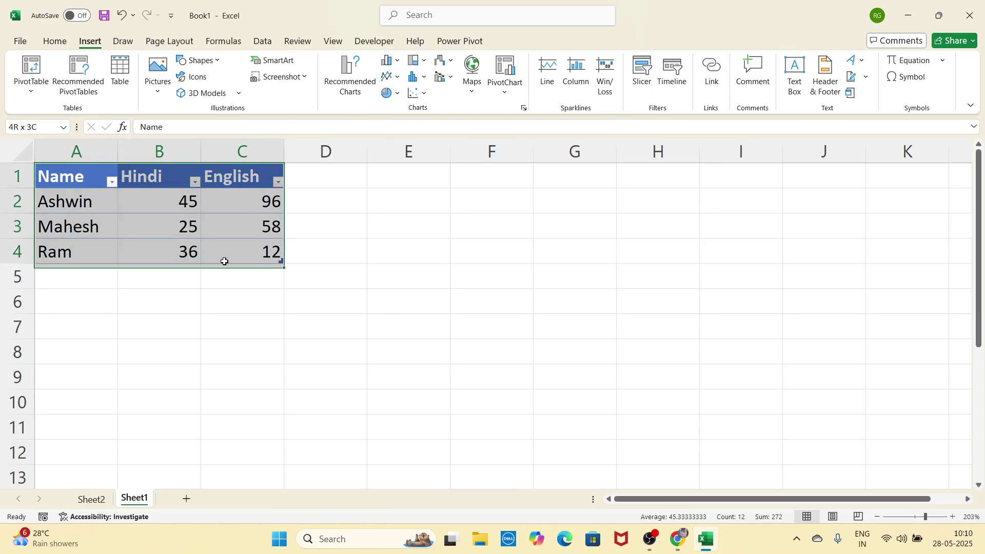
{"action": "left_click", "coordinate": [348, 82]}
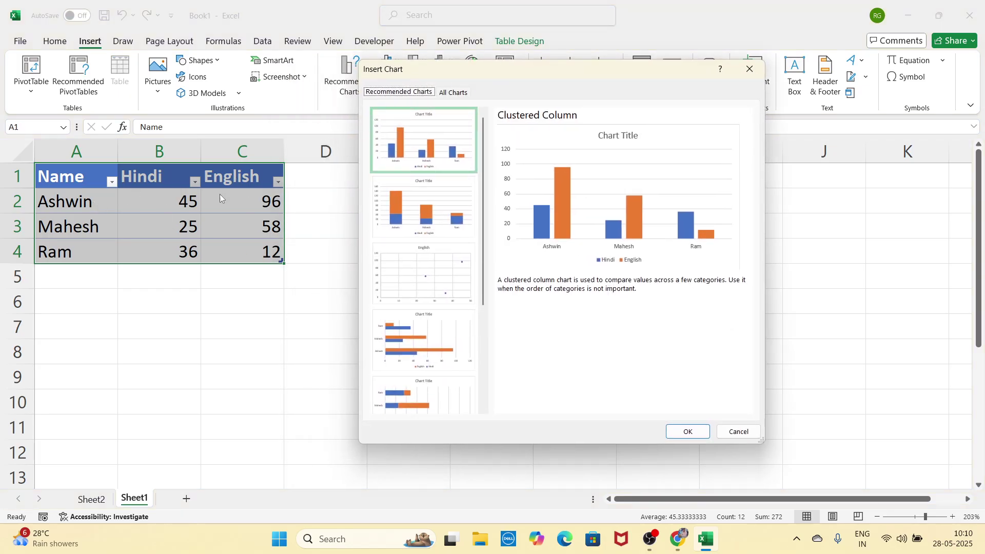
{"action": "left_click", "coordinate": [445, 206]}
{"action": "left_click", "coordinate": [436, 268]}
{"action": "left_click", "coordinate": [430, 343]}
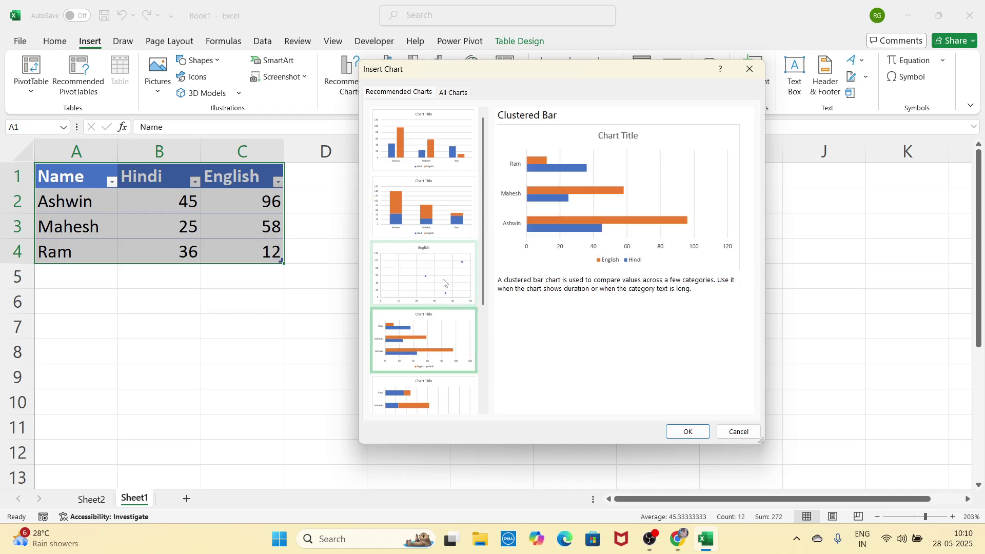
{"action": "left_click", "coordinate": [441, 277]}
{"action": "left_click", "coordinate": [441, 338]}
{"action": "scroll", "coordinate": [440, 308], "scroll_direction": "down", "scroll_amount": 3}
{"action": "left_click", "coordinate": [439, 295]}
{"action": "left_click", "coordinate": [437, 277]}
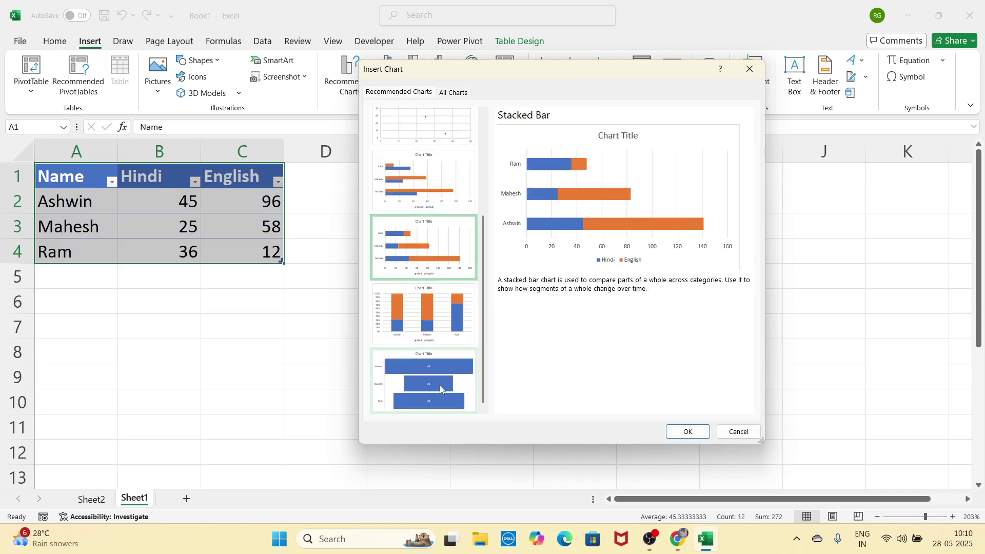
{"action": "left_click", "coordinate": [440, 386]}
{"action": "scroll", "coordinate": [439, 371], "scroll_direction": "up", "scroll_amount": 3}
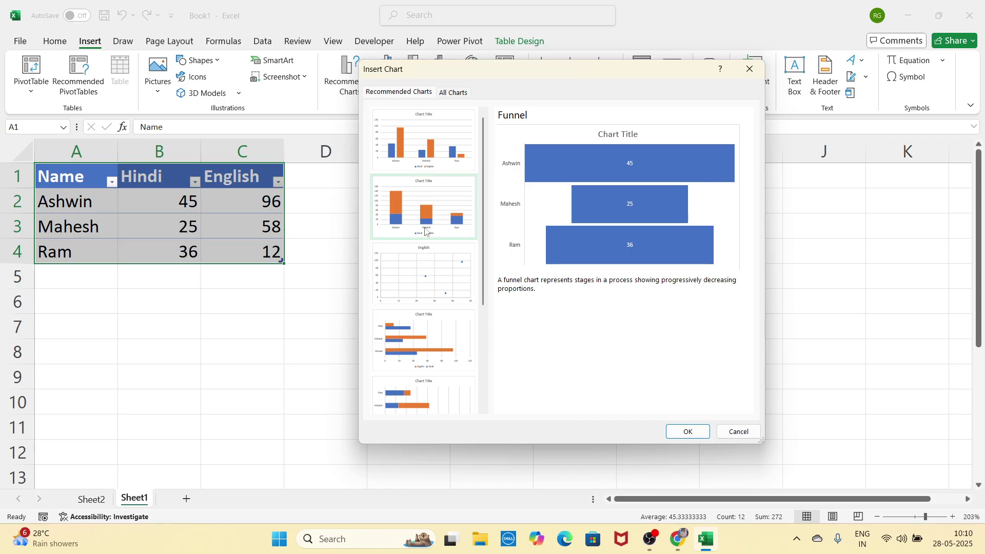
{"action": "left_click", "coordinate": [444, 155]}
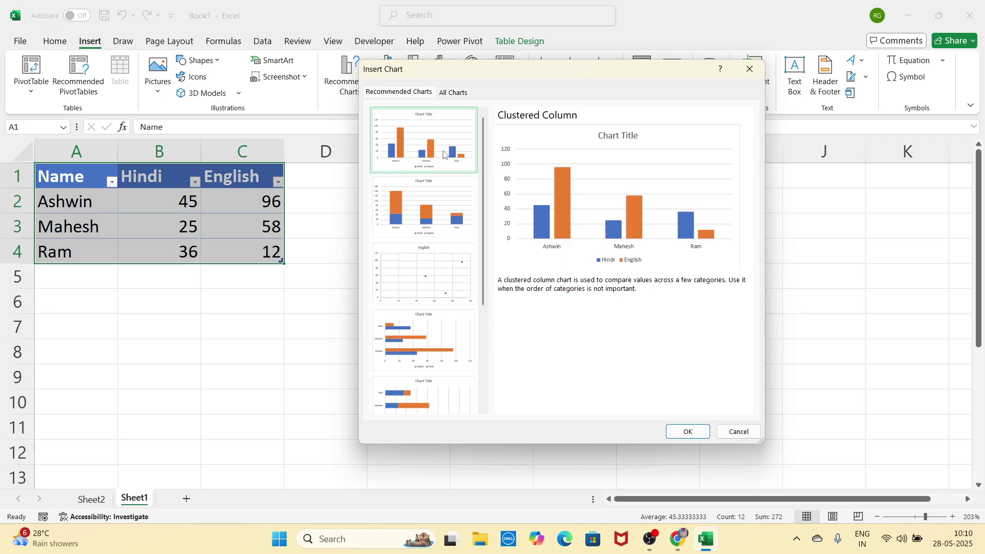
{"action": "left_click", "coordinate": [681, 432]}
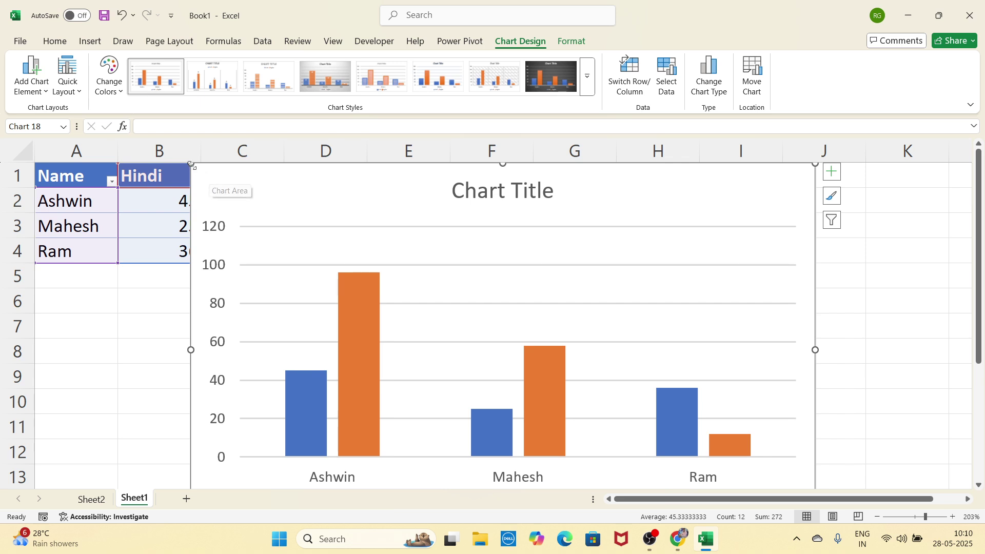
{"action": "left_click_drag", "start_coordinate": [190, 164], "coordinate": [435, 344]}
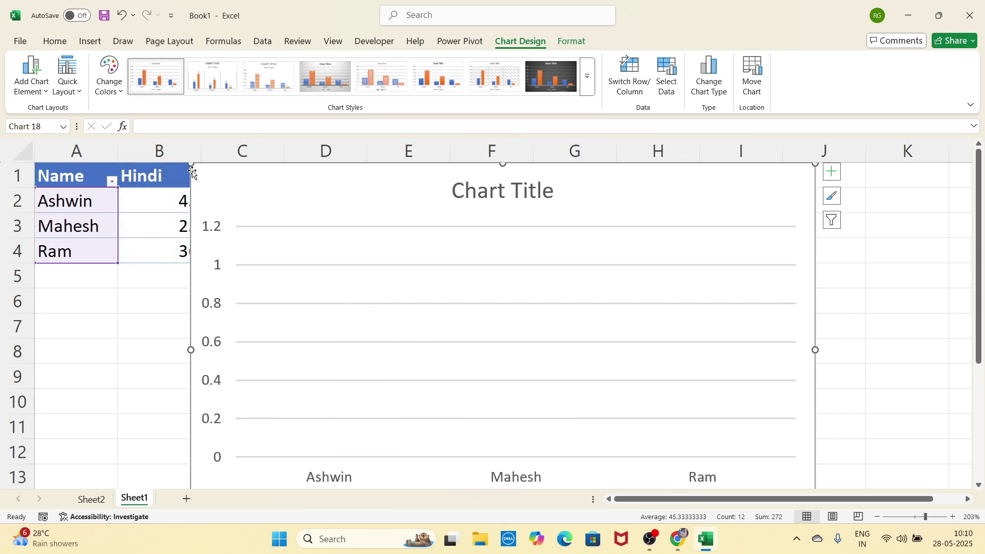
{"action": "key", "text": "ctrl+z"}
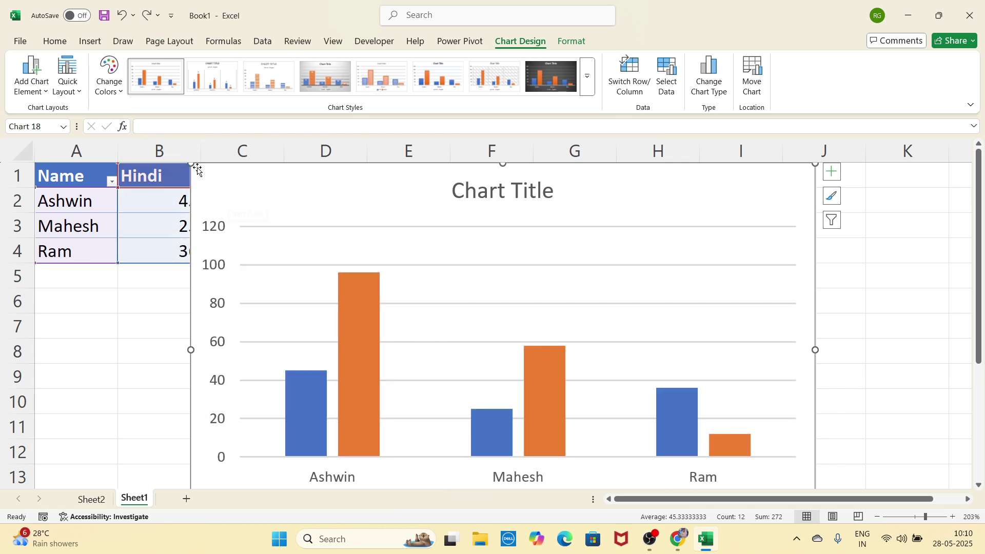
{"action": "left_click_drag", "start_coordinate": [189, 164], "coordinate": [119, 164]}
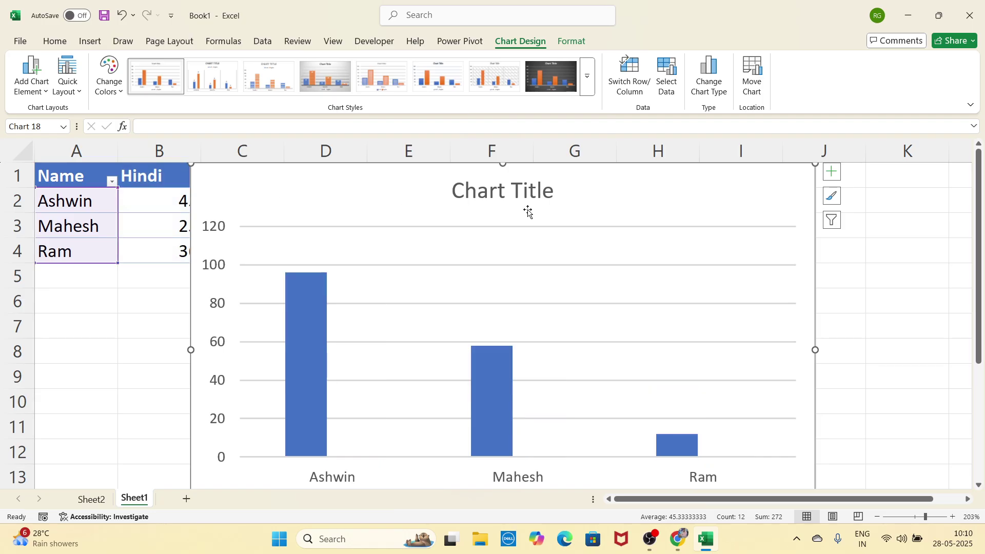
{"action": "key", "text": "ctrl+z"}
{"action": "left_click_drag", "start_coordinate": [816, 164], "coordinate": [753, 206]}
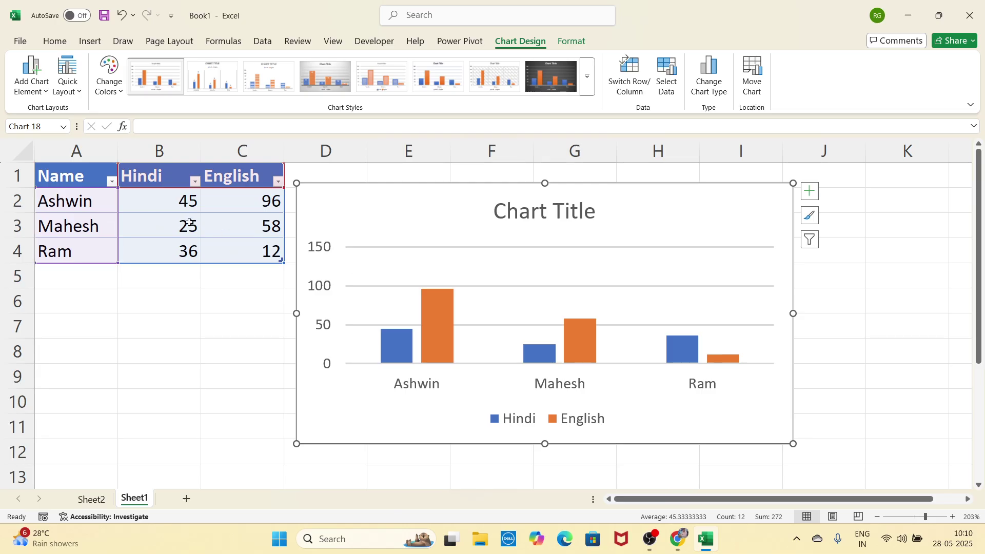
{"action": "left_click_drag", "start_coordinate": [91, 182], "coordinate": [249, 250]}
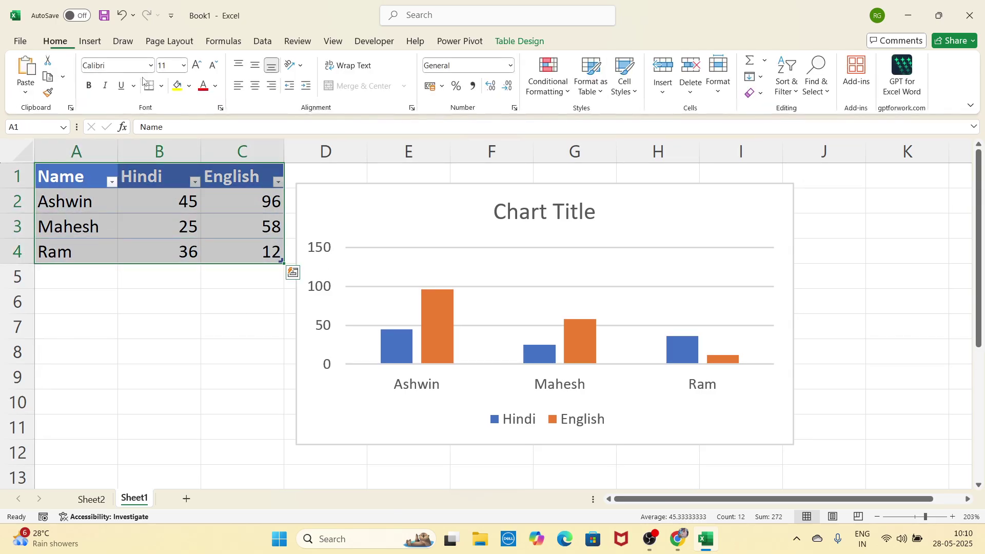
{"action": "left_click", "coordinate": [90, 41]}
{"action": "left_click", "coordinate": [362, 88]}
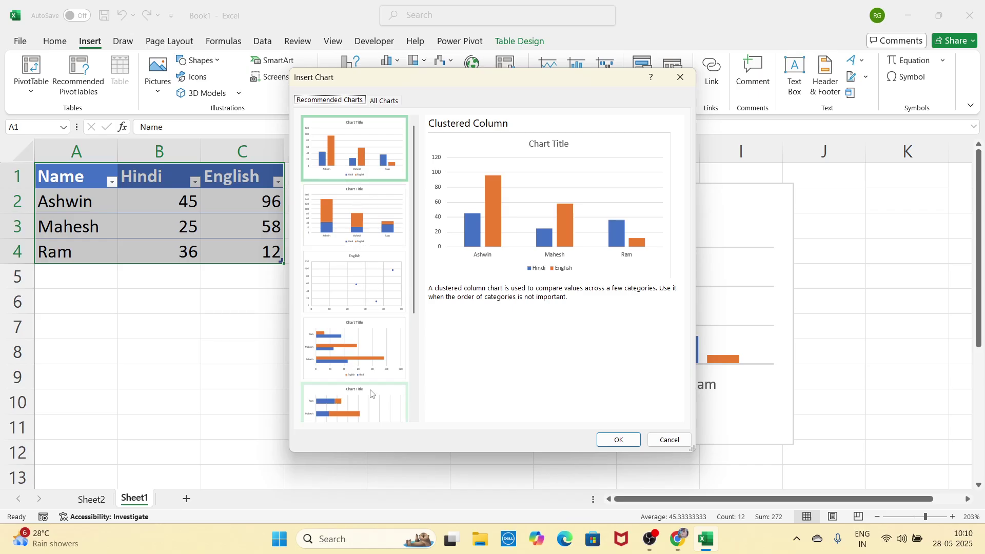
{"action": "left_click", "coordinate": [680, 77]}
{"action": "left_click", "coordinate": [679, 194]}
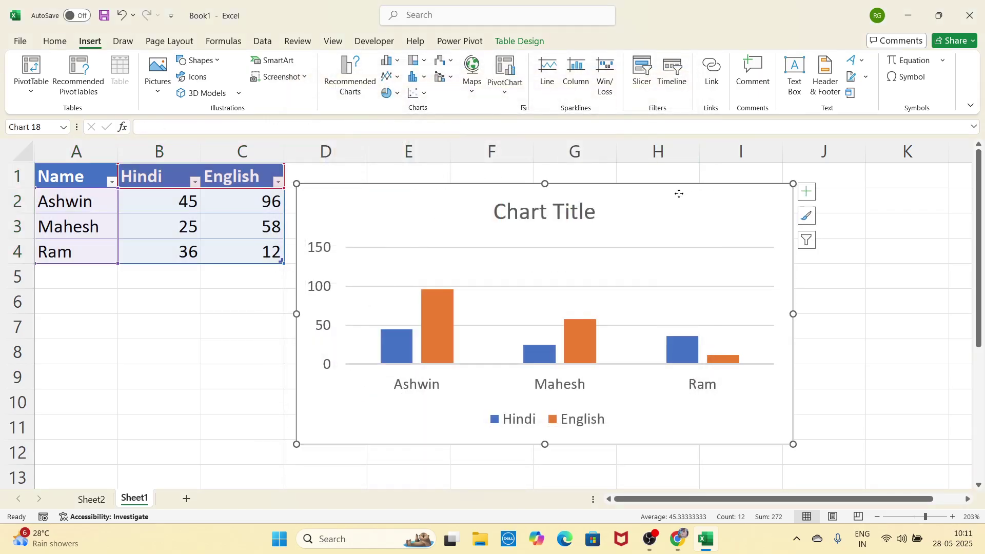
{"action": "right_click", "coordinate": [679, 194]}
{"action": "left_click", "coordinate": [714, 140]}
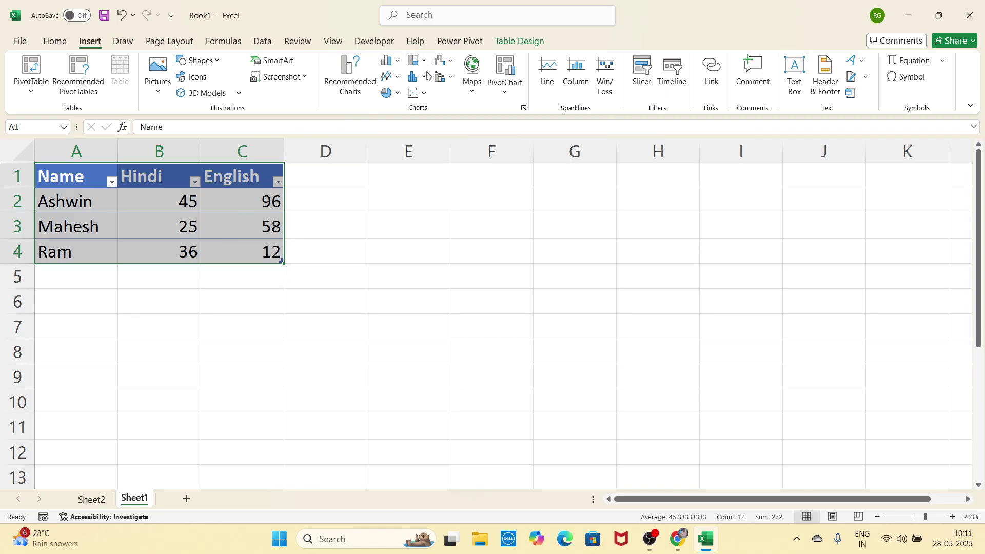
{"action": "left_click", "coordinate": [390, 61]}
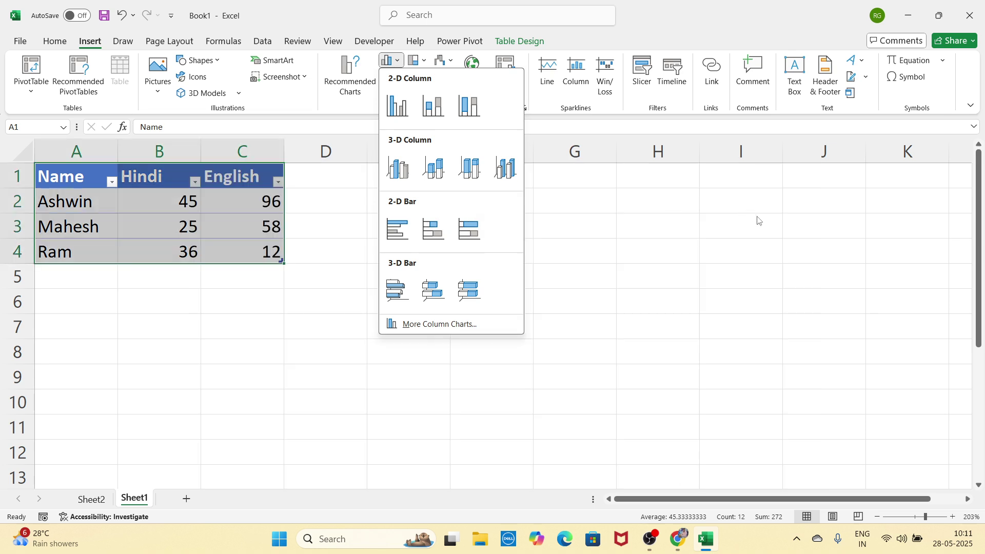
{"action": "left_click", "coordinate": [759, 220]}
{"action": "left_click", "coordinate": [390, 77]}
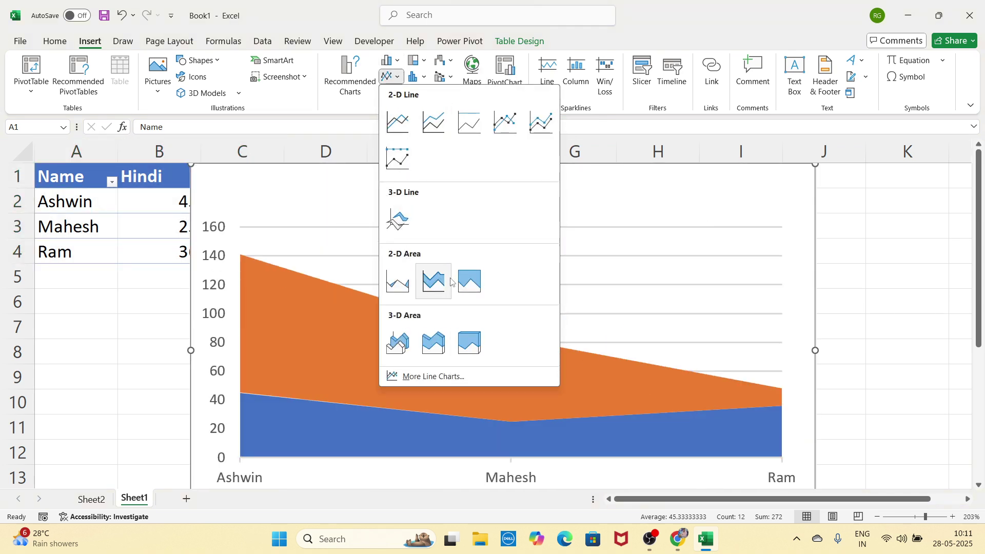
{"action": "key", "text": "Escape"}
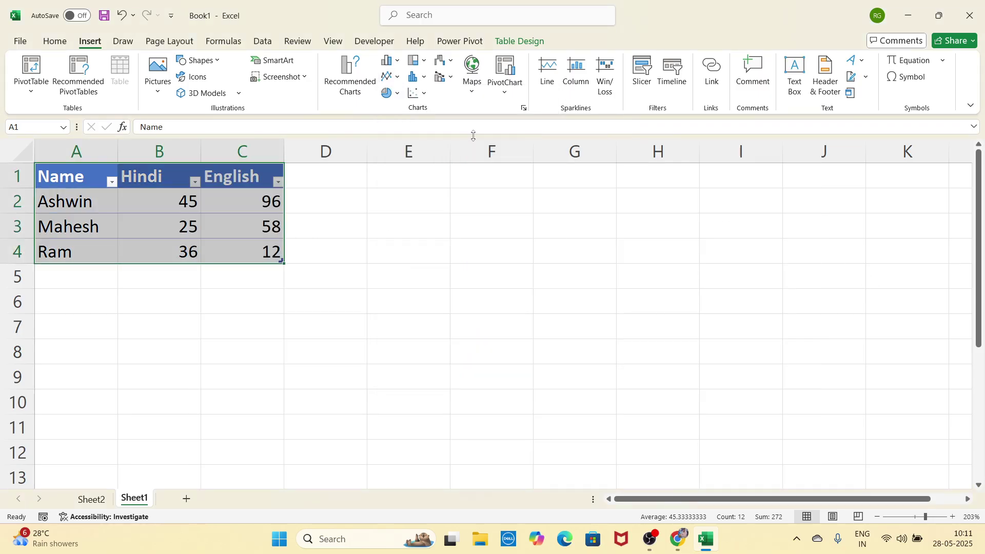
{"action": "left_click", "coordinate": [390, 93]}
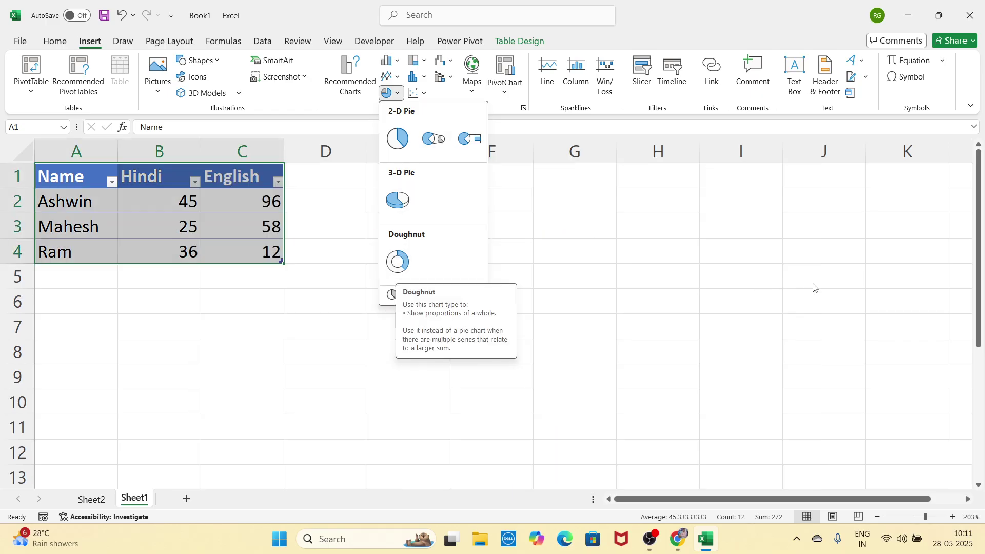
{"action": "left_click", "coordinate": [820, 288]}
{"action": "left_click", "coordinate": [422, 61]}
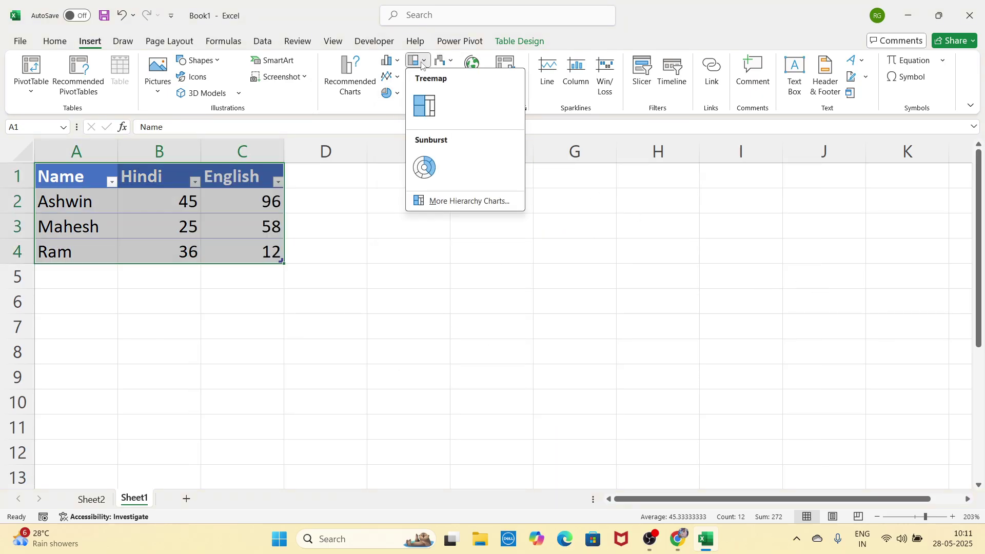
{"action": "left_click", "coordinate": [665, 274]}
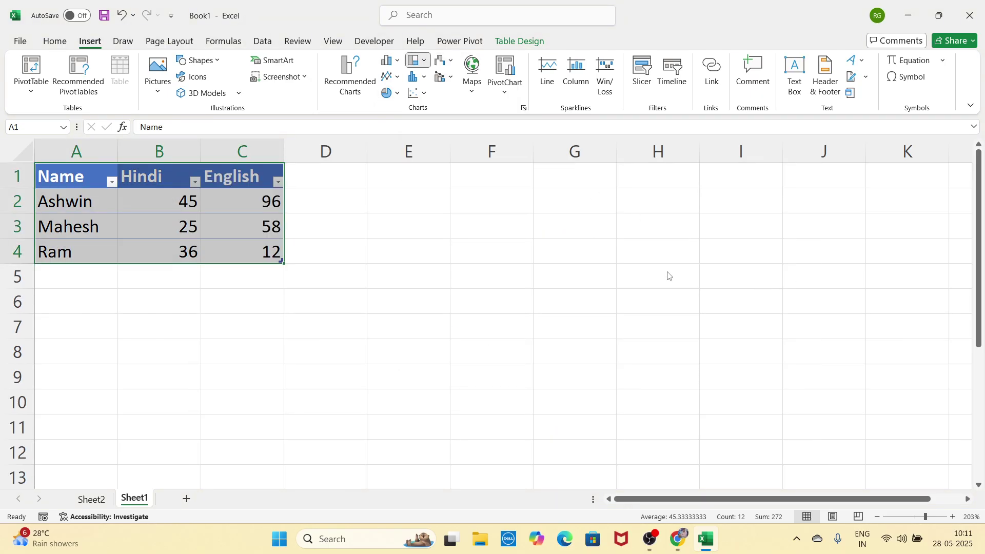
{"action": "left_click", "coordinate": [417, 77]}
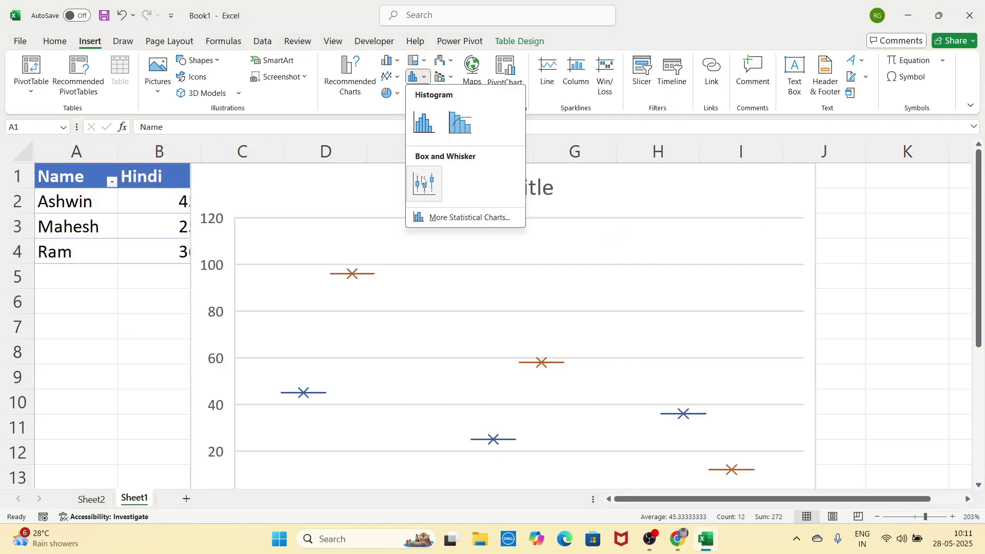
{"action": "left_click", "coordinate": [725, 214]}
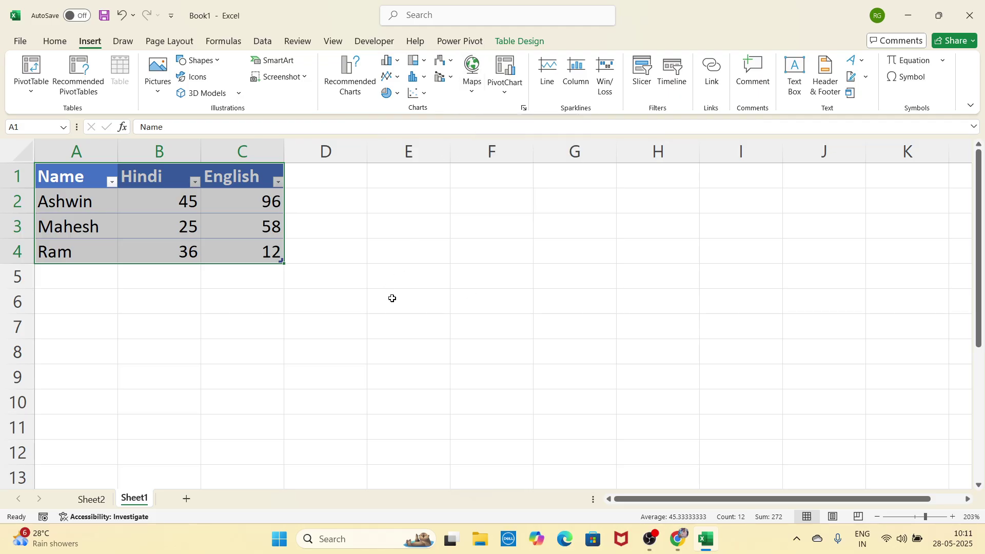
{"action": "left_click", "coordinate": [397, 277]}
{"action": "left_click", "coordinate": [492, 215]}
{"action": "left_click", "coordinate": [435, 216]}
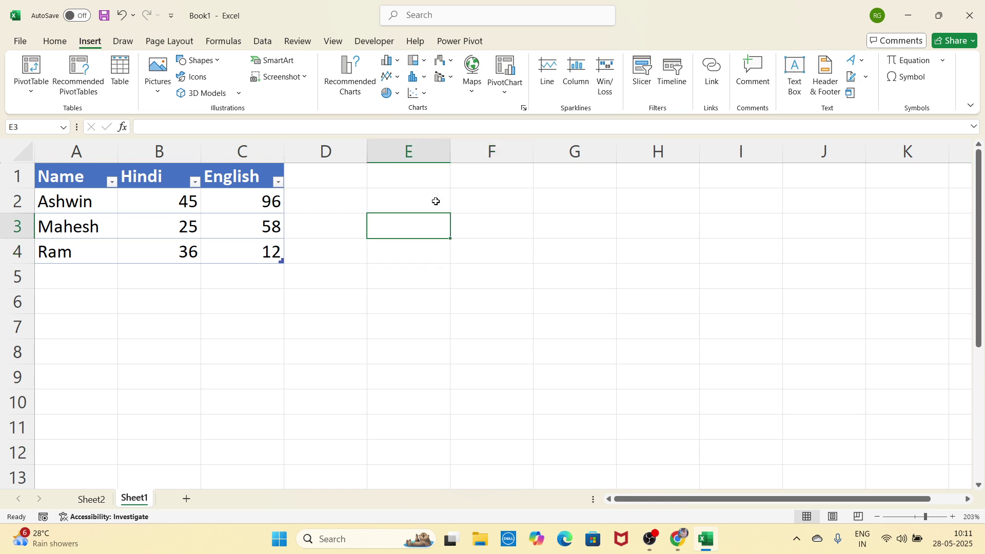
{"action": "left_click", "coordinate": [418, 201]}
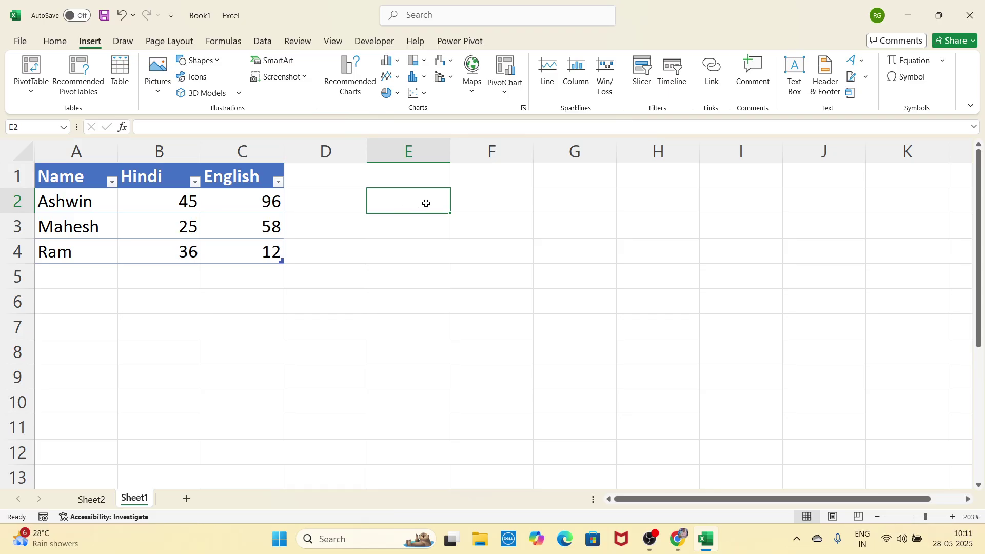
{"action": "left_click_drag", "start_coordinate": [425, 202], "coordinate": [428, 424]}
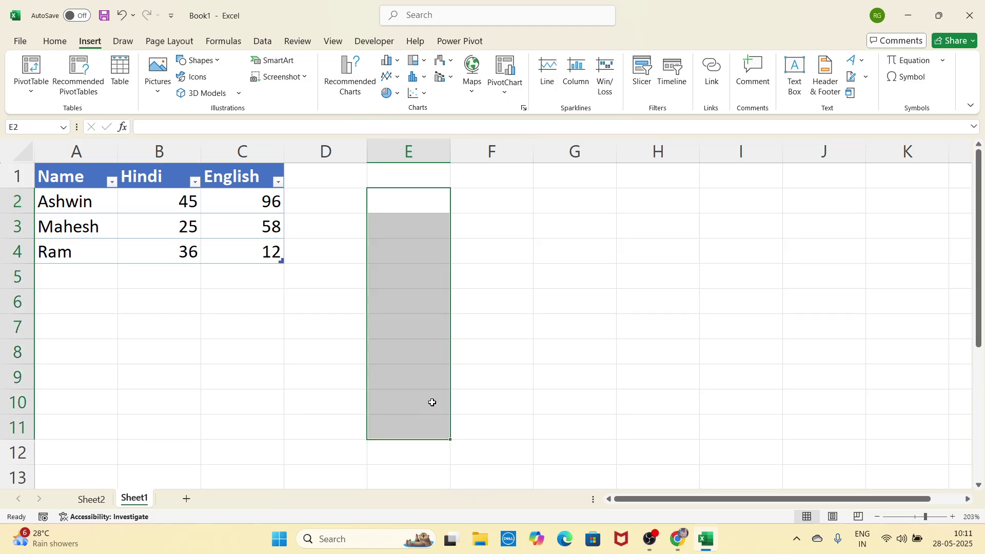
{"action": "left_click_drag", "start_coordinate": [491, 198], "coordinate": [492, 408]}
{"action": "left_click", "coordinate": [466, 234]}
{"action": "key", "text": "Down"}
{"action": "key", "text": "Down"}
{"action": "key", "text": "Down"}
{"action": "key", "text": "Down"}
{"action": "key", "text": "Down"}
{"action": "key", "text": "Down"}
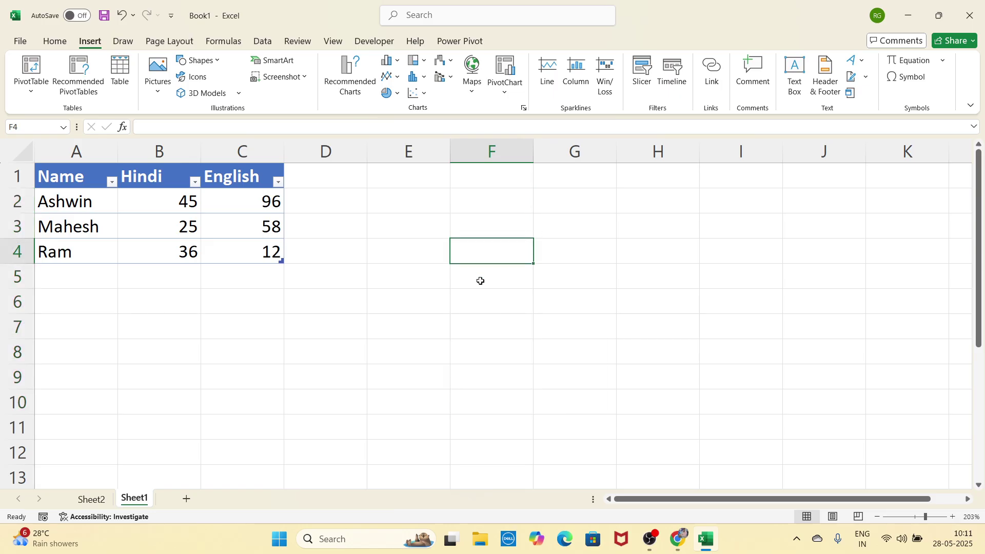
{"action": "key", "text": "Up"}
{"action": "key", "text": "Up"}
{"action": "key", "text": "Up"}
{"action": "key", "text": "Up"}
{"action": "key", "text": "Up"}
{"action": "key", "text": "Up"}
{"action": "key", "text": "Up"}
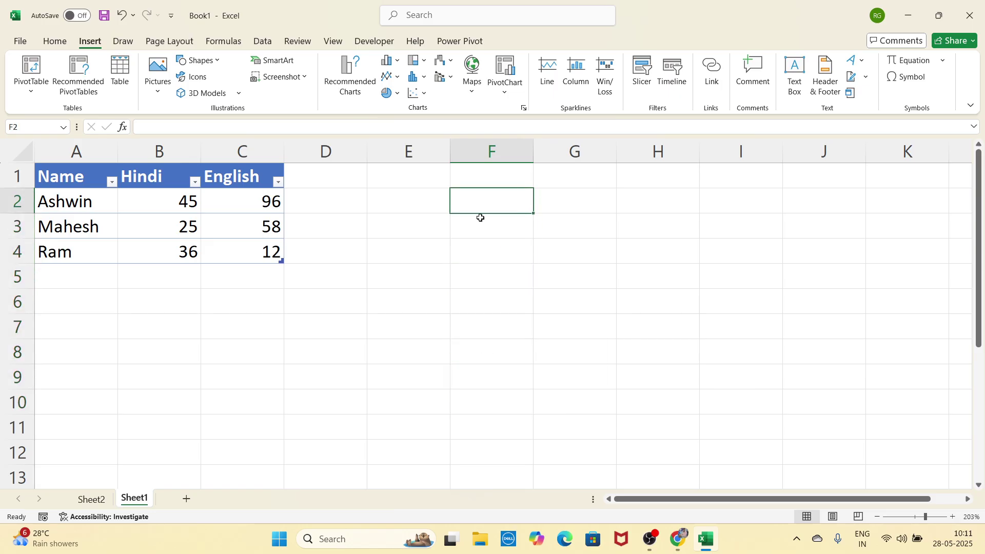
{"action": "left_click_drag", "start_coordinate": [425, 202], "coordinate": [473, 439]}
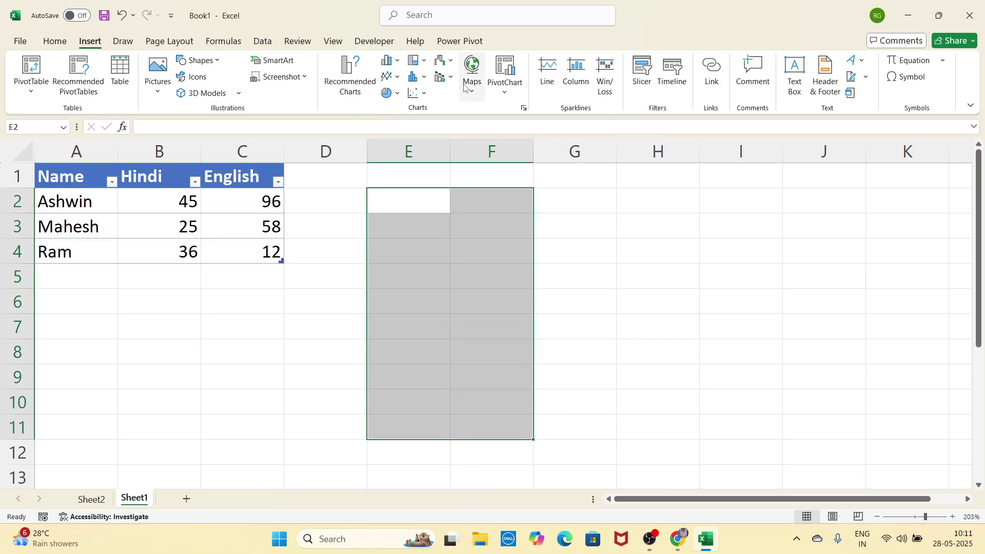
{"action": "left_click", "coordinate": [609, 269]}
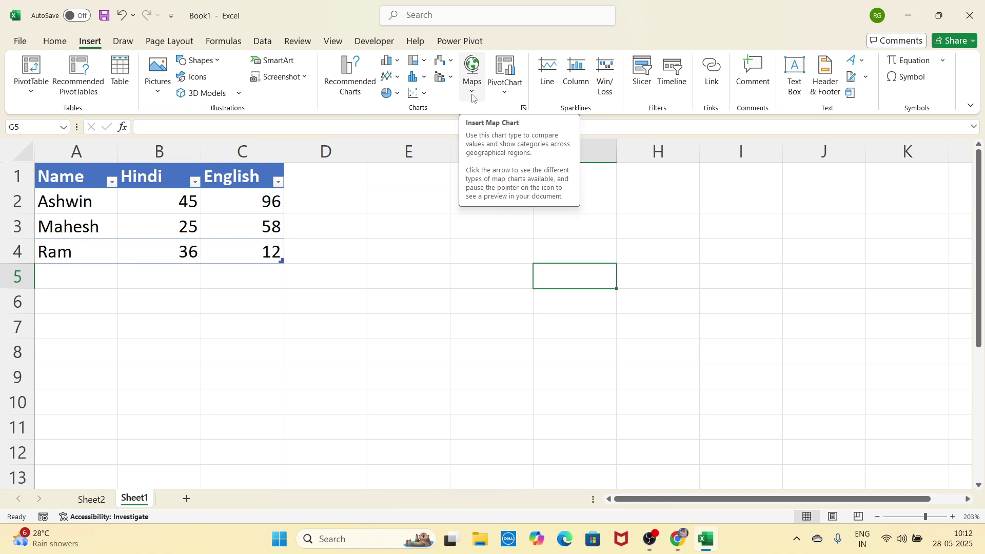
Step: On Sheet2, swap the pivot's Hindi field for English (Grand Total 166), then return to Sheet1
{"action": "left_click", "coordinate": [438, 276]}
{"action": "left_click", "coordinate": [101, 498]}
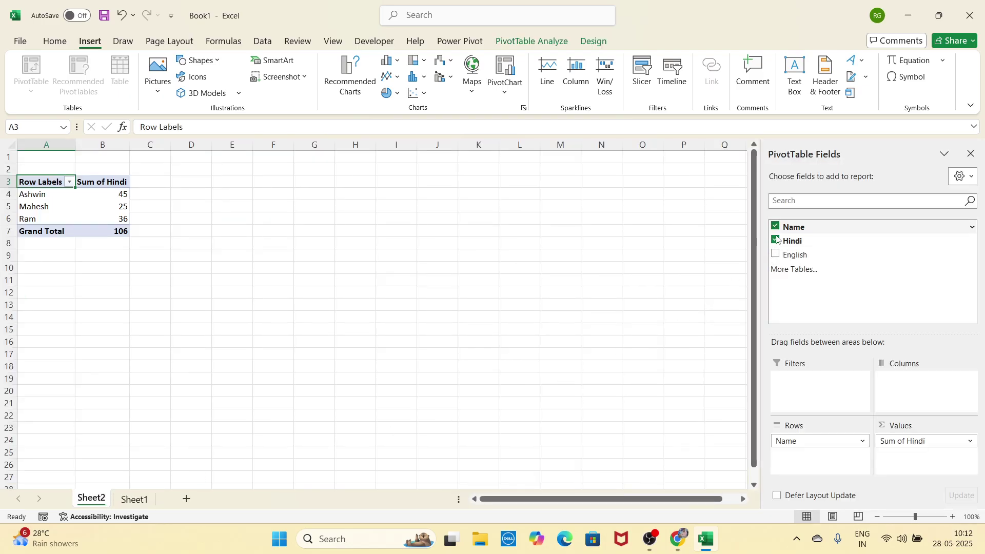
{"action": "left_click", "coordinate": [775, 253]}
{"action": "left_click", "coordinate": [775, 240]}
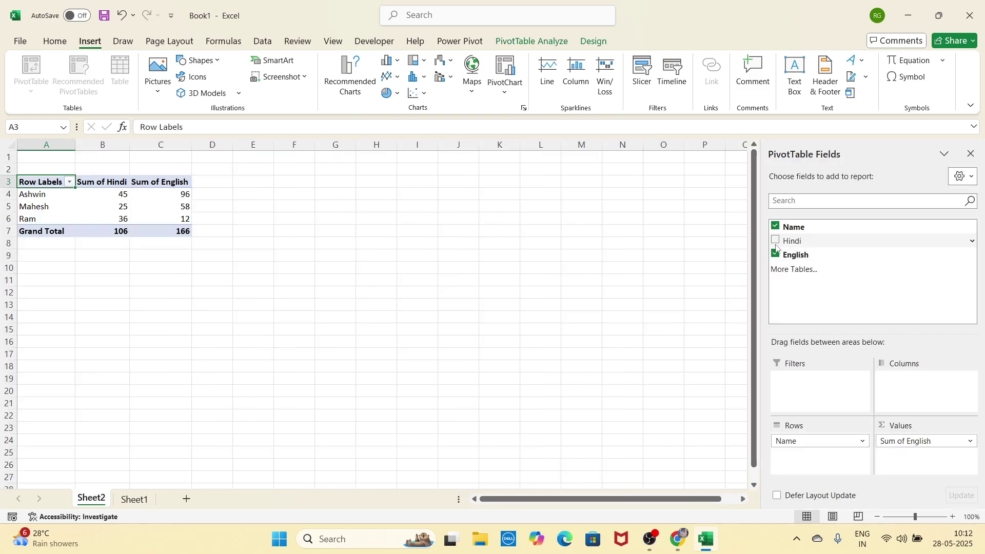
{"action": "left_click", "coordinate": [924, 517]}
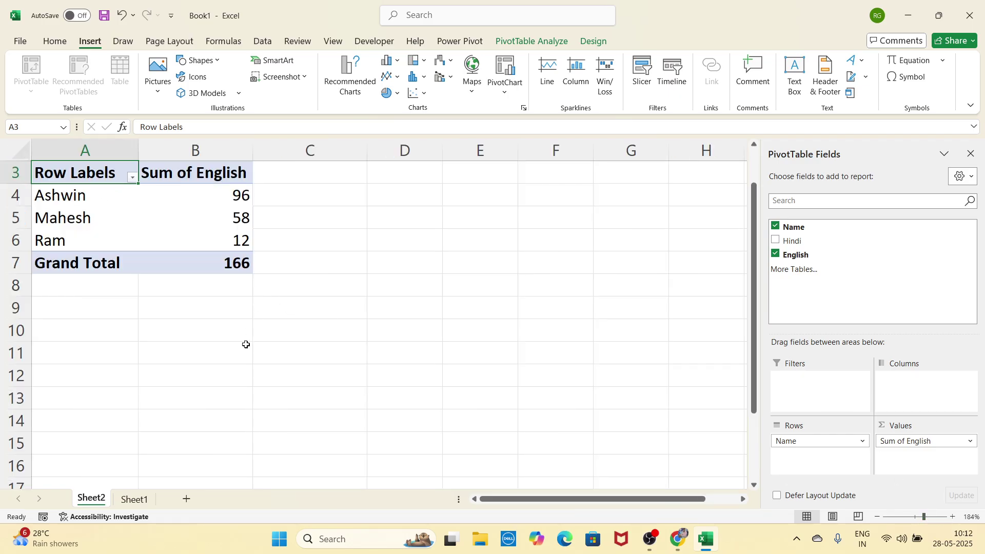
{"action": "left_click", "coordinate": [134, 499]}
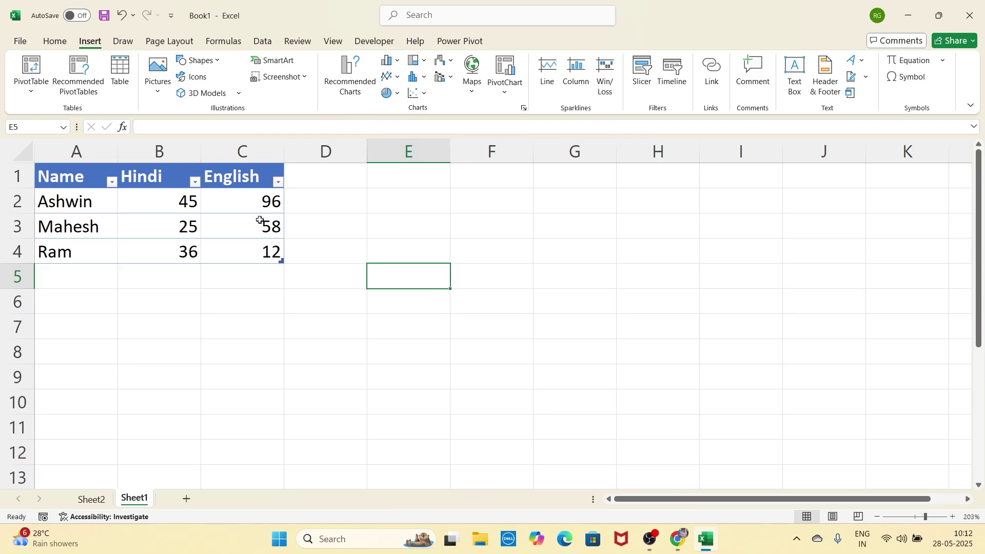
Step: Build a PivotChart of Hindi marks by Name from A1:C4 on a new Sheet3 (total 106)
{"action": "left_click_drag", "start_coordinate": [74, 178], "coordinate": [226, 260]}
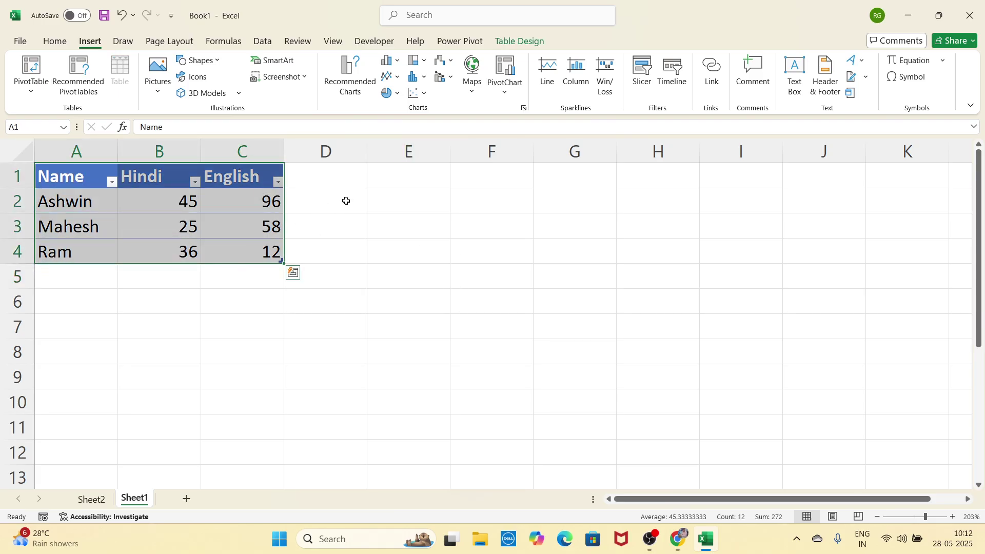
{"action": "left_click", "coordinate": [506, 71]}
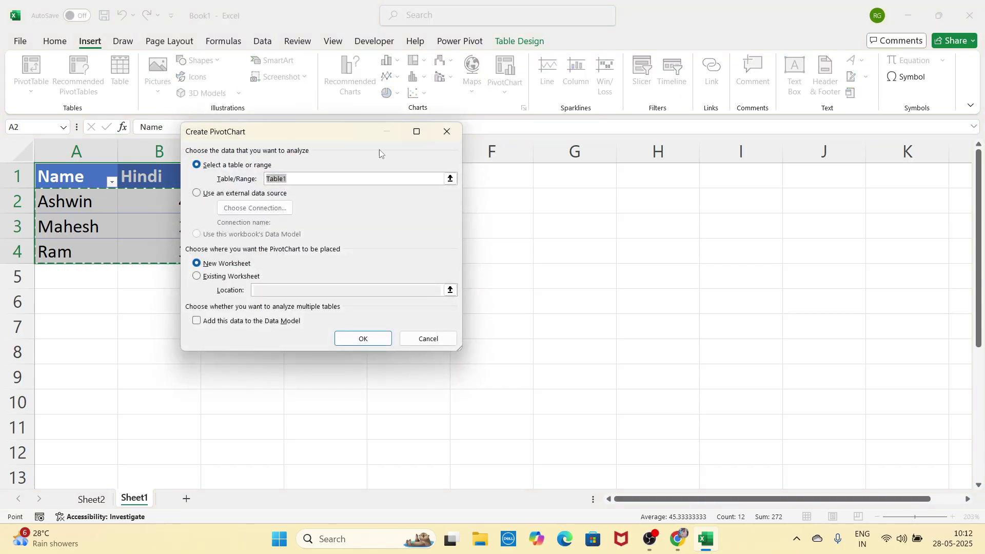
{"action": "left_click_drag", "start_coordinate": [425, 128], "coordinate": [442, 126]}
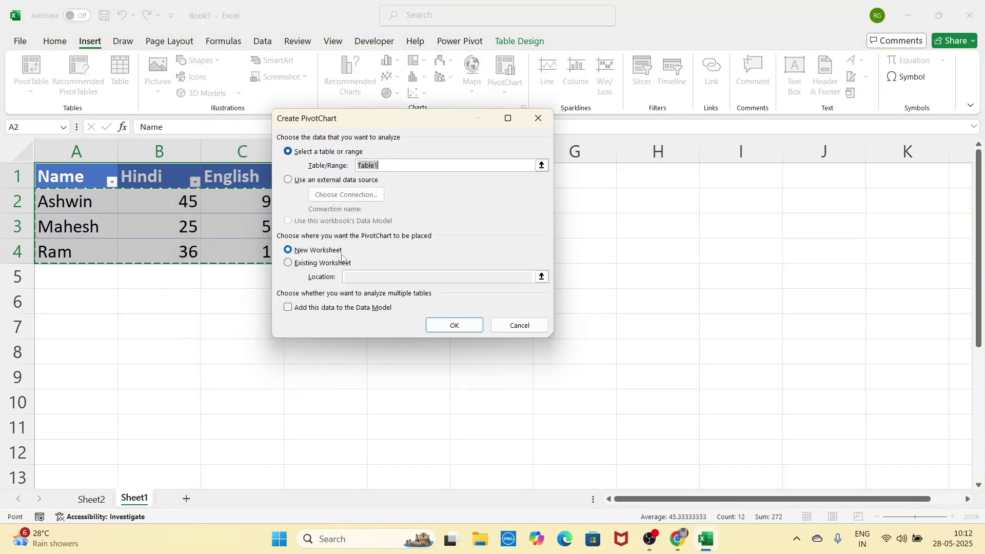
{"action": "left_click", "coordinate": [439, 326]}
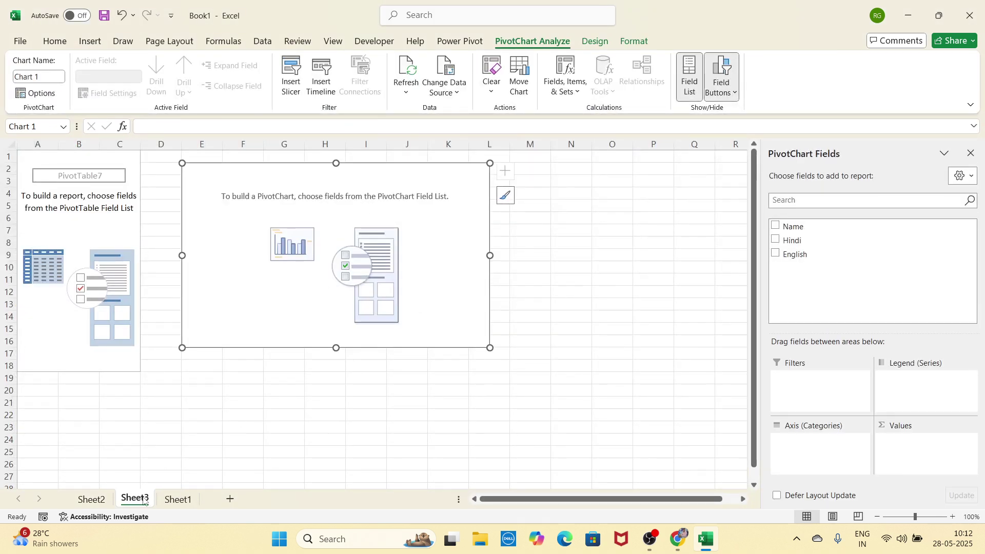
{"action": "left_click", "coordinate": [775, 225]}
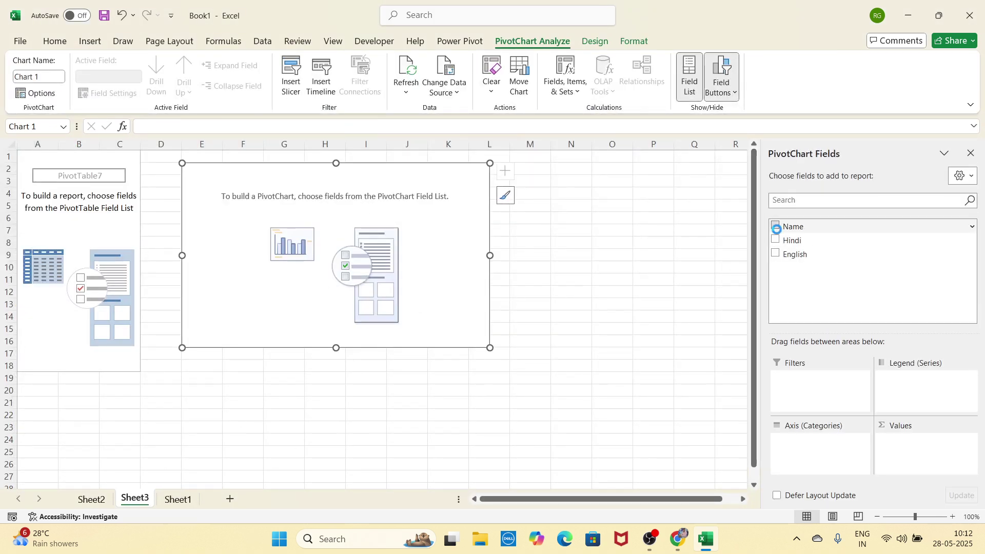
{"action": "left_click", "coordinate": [775, 240]}
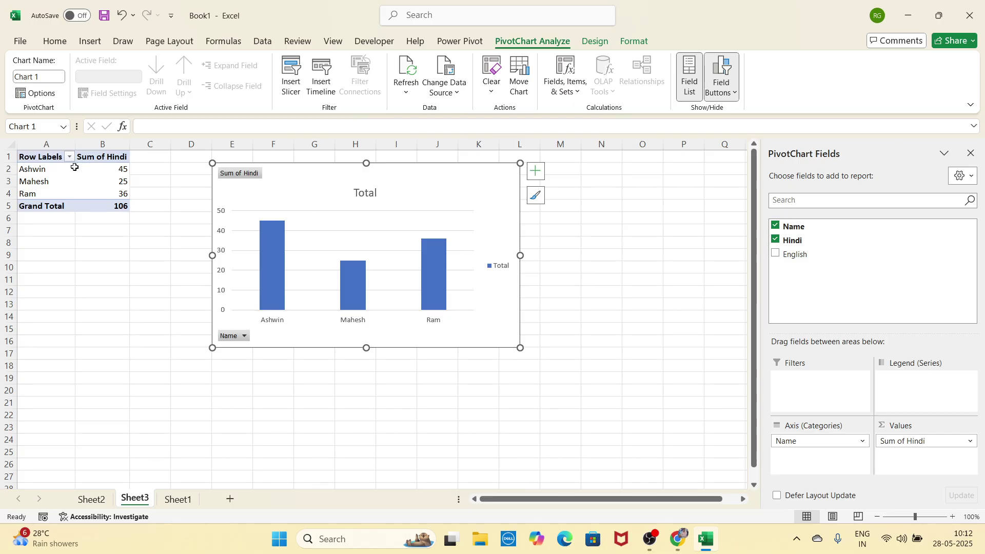
{"action": "left_click", "coordinate": [926, 517]}
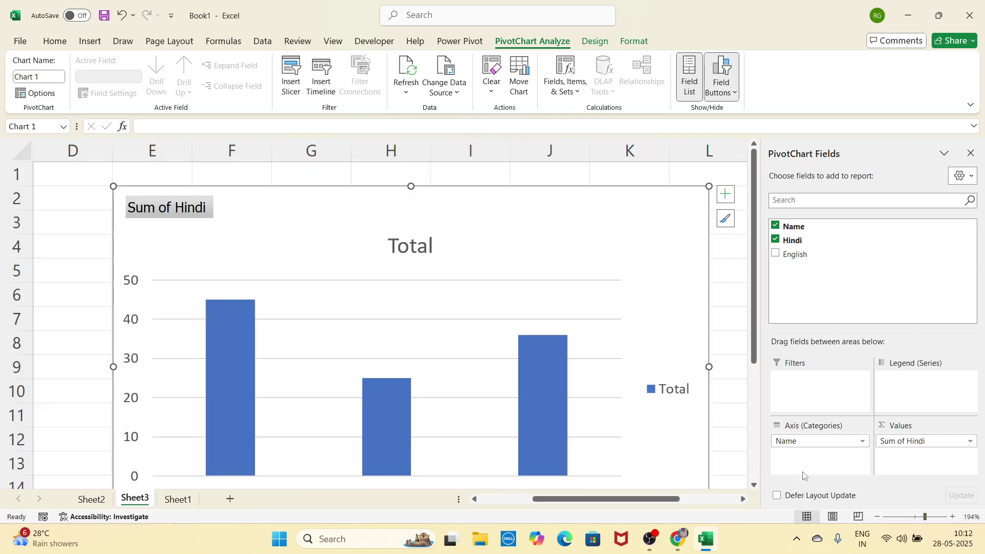
{"action": "left_click", "coordinate": [917, 517]}
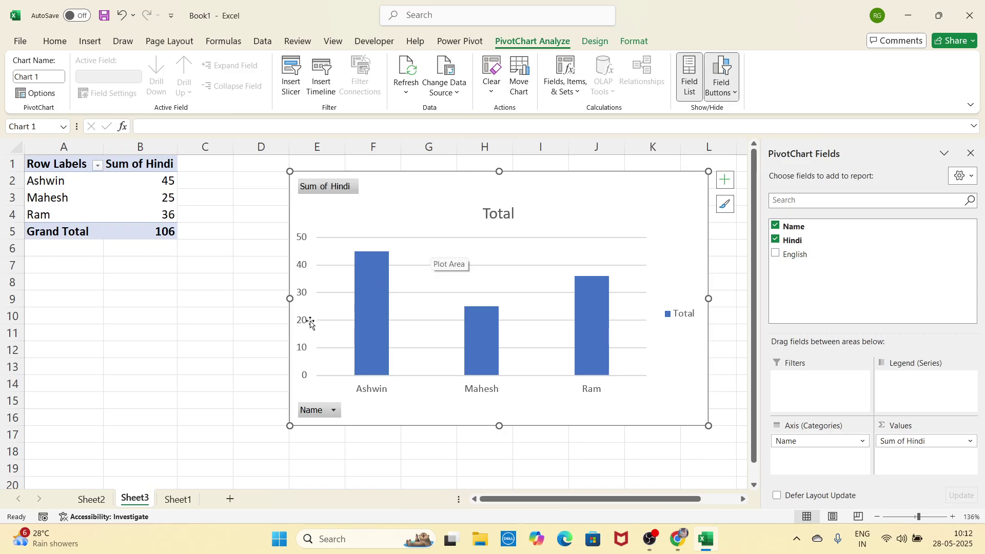
{"action": "left_click", "coordinate": [177, 498]}
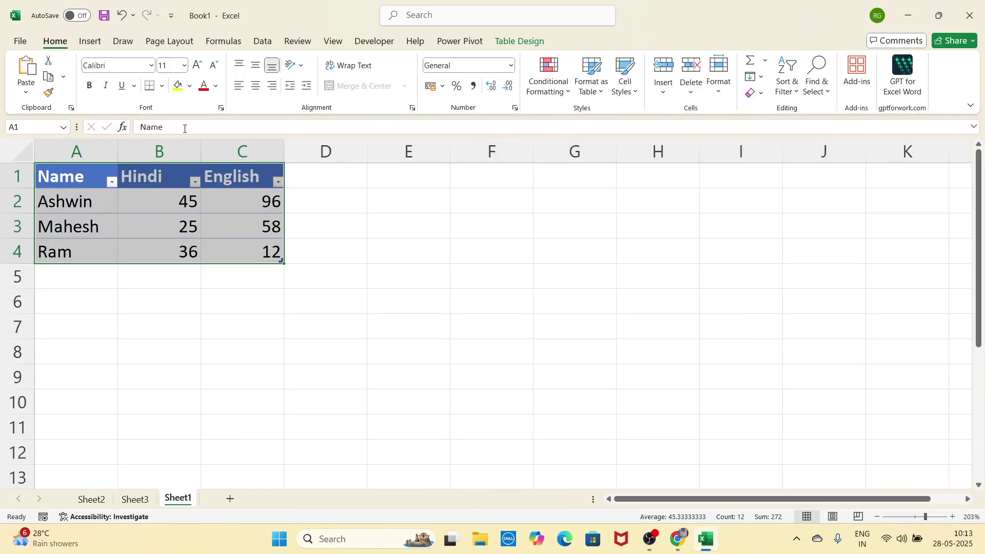
Step: Select and deselect the marks table several times
{"action": "left_click", "coordinate": [102, 43]}
{"action": "left_click", "coordinate": [425, 270]}
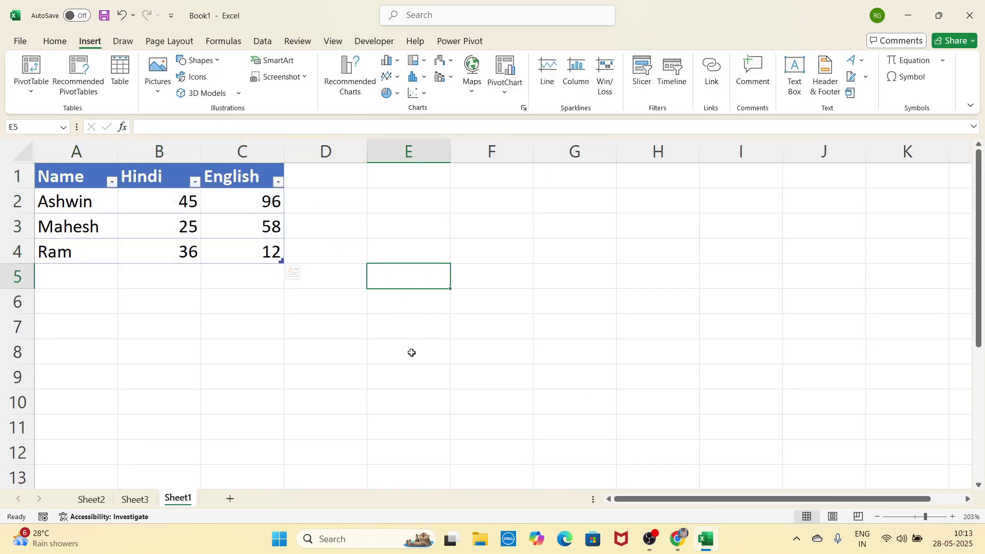
{"action": "left_click", "coordinate": [411, 351]}
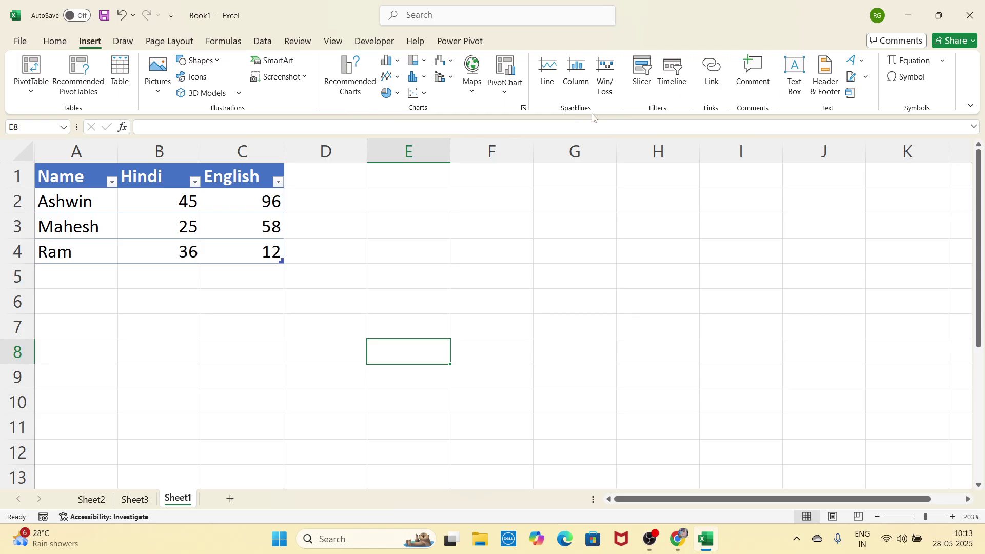
{"action": "left_click", "coordinate": [462, 260]}
{"action": "left_click_drag", "start_coordinate": [82, 183], "coordinate": [257, 253]}
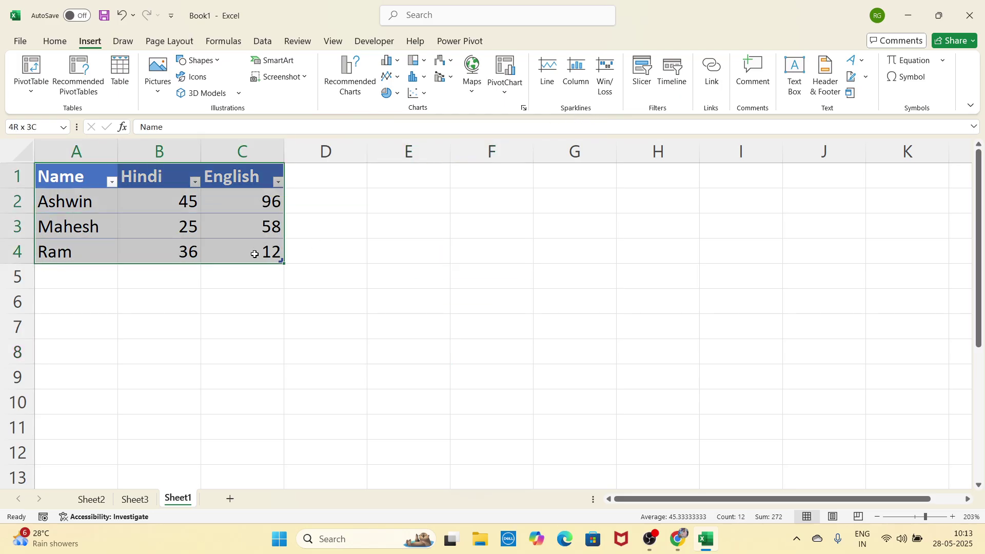
{"action": "left_click", "coordinate": [401, 328]}
{"action": "left_click_drag", "start_coordinate": [77, 179], "coordinate": [227, 261]}
{"action": "left_click", "coordinate": [406, 252]}
Step: Drag across some empty cells, then pick a cell for the sparklines
{"action": "left_click_drag", "start_coordinate": [322, 203], "coordinate": [570, 224]}
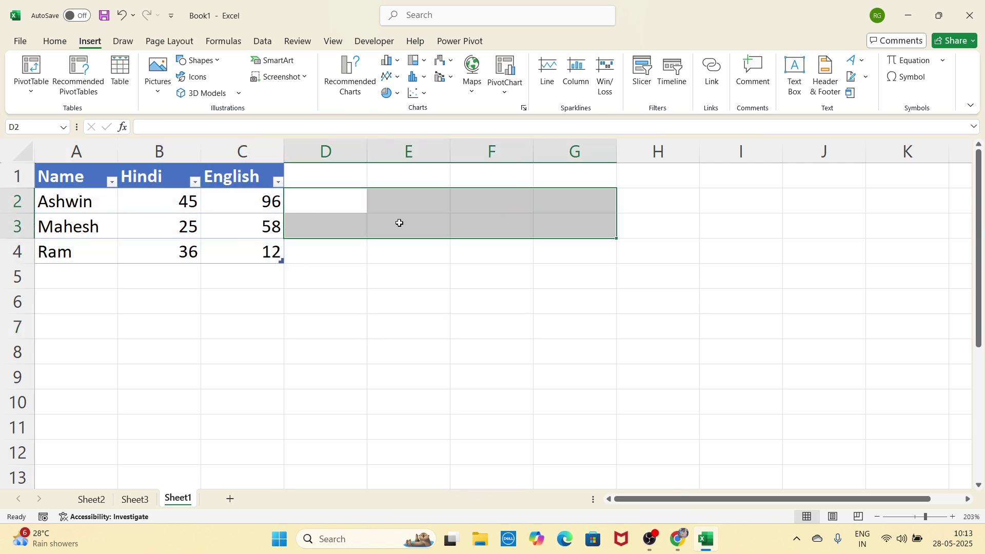
{"action": "left_click_drag", "start_coordinate": [344, 226], "coordinate": [513, 226]}
{"action": "left_click_drag", "start_coordinate": [359, 246], "coordinate": [513, 254]}
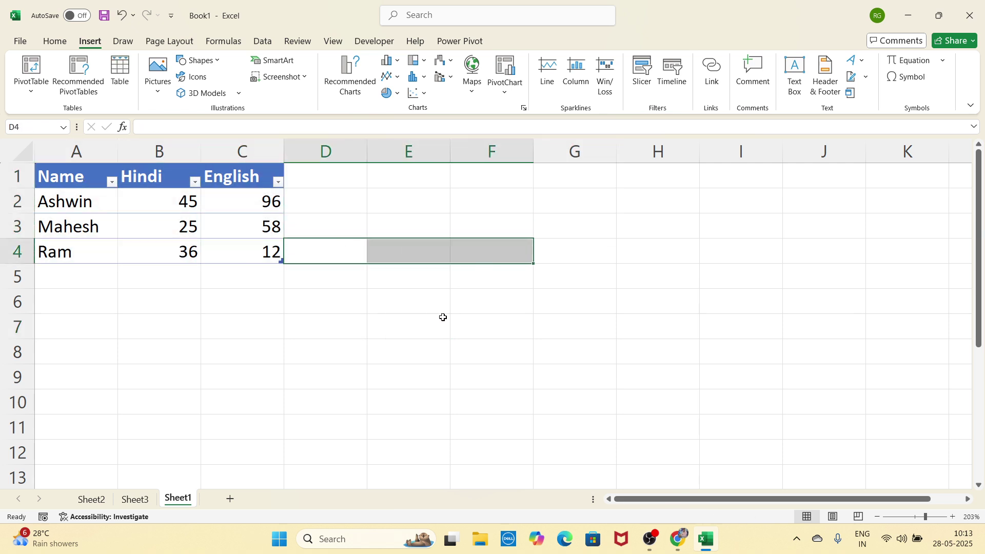
{"action": "left_click", "coordinate": [441, 318]}
{"action": "left_click", "coordinate": [415, 255]}
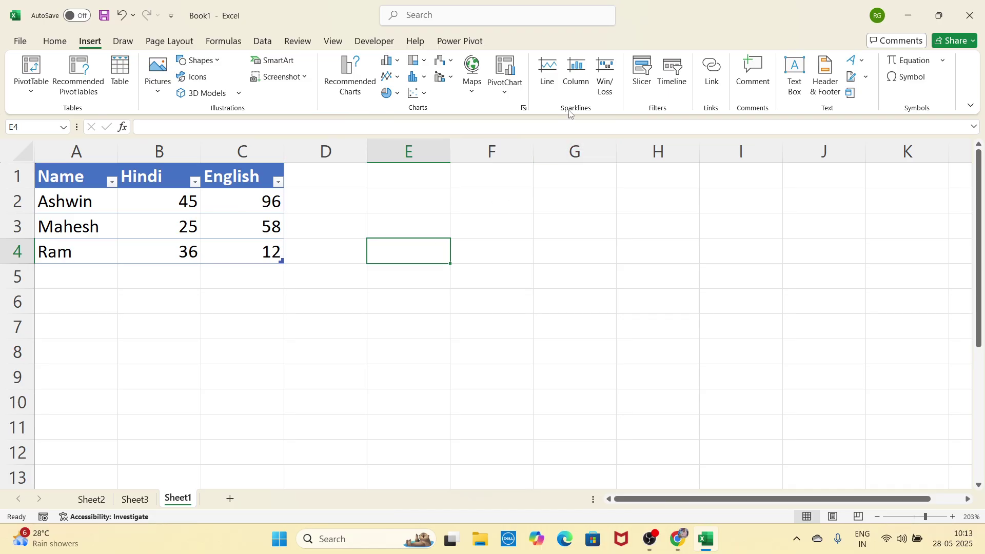
{"action": "left_click", "coordinate": [219, 315]}
{"action": "left_click", "coordinate": [165, 291]}
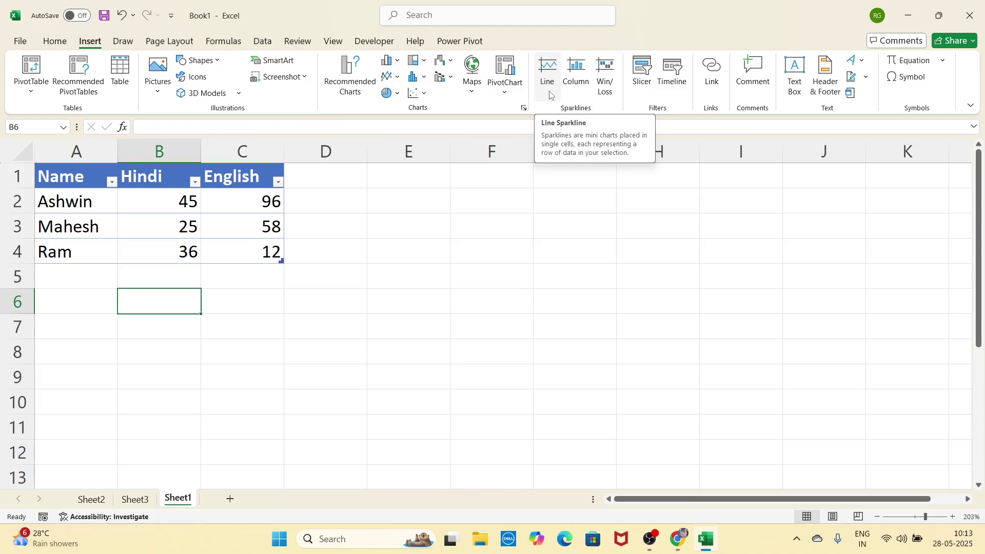
Step: Create Line sparklines from data B2:C4 placed in D2:D4
{"action": "left_click", "coordinate": [547, 77]}
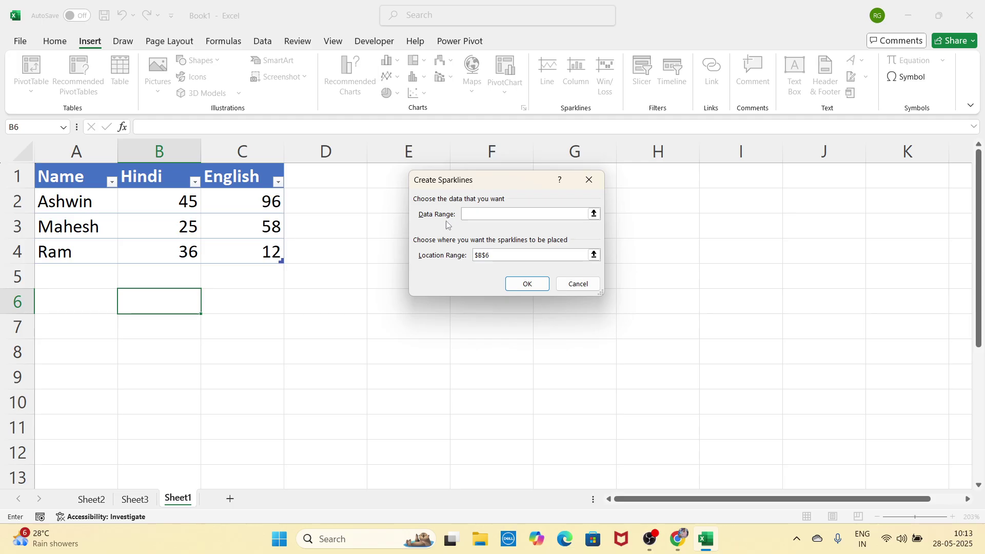
{"action": "left_click_drag", "start_coordinate": [140, 193], "coordinate": [232, 251]}
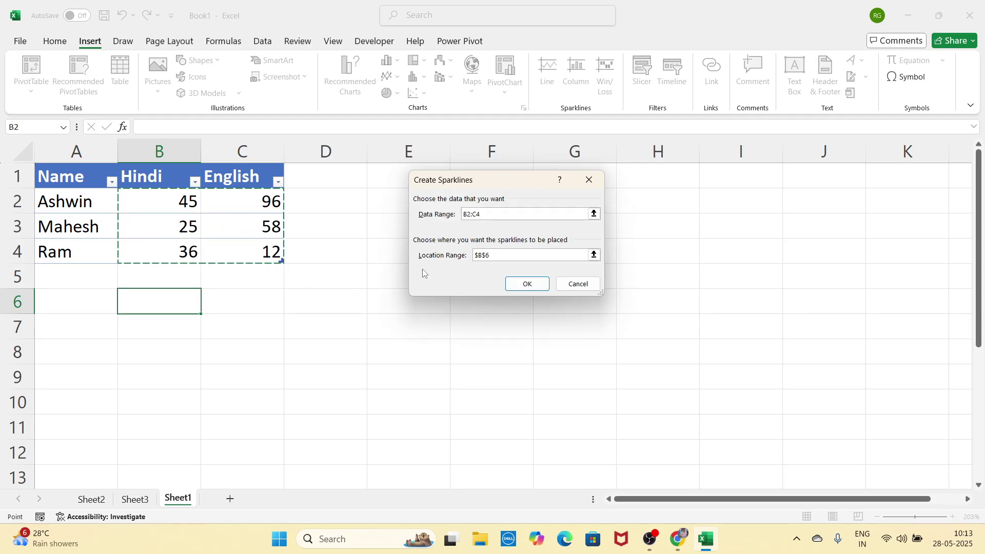
{"action": "left_click", "coordinate": [497, 256]}
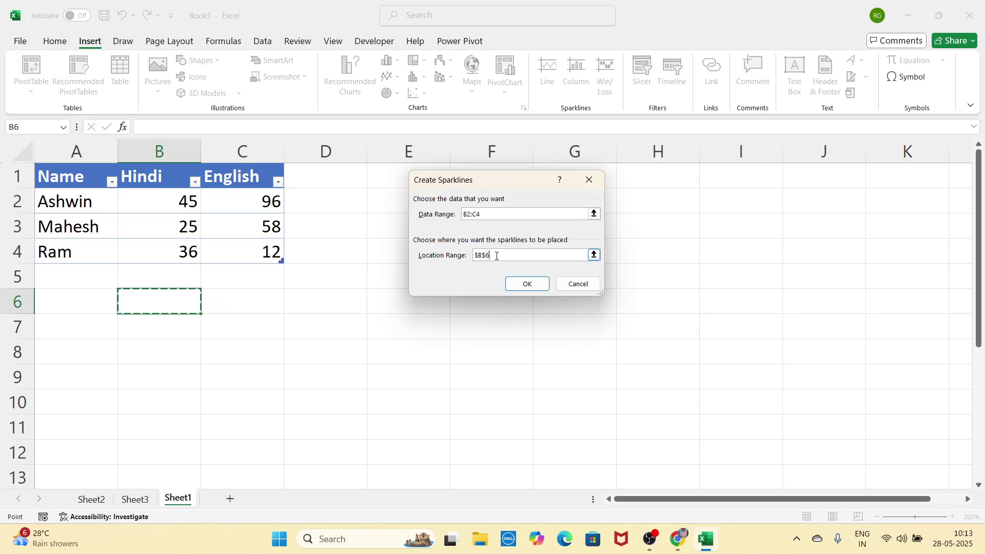
{"action": "left_click", "coordinate": [352, 204]}
{"action": "left_click_drag", "start_coordinate": [352, 204], "coordinate": [355, 248]}
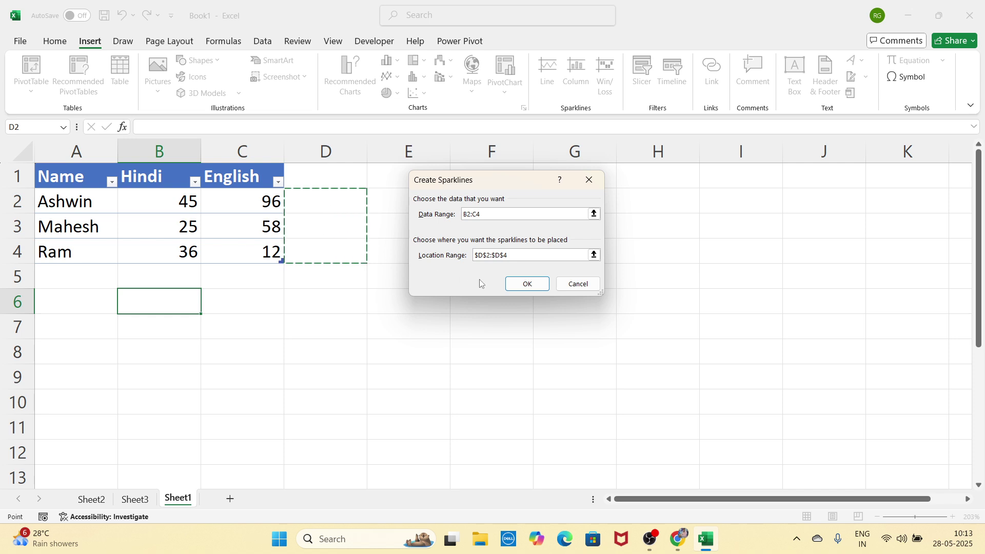
{"action": "left_click", "coordinate": [516, 285]}
Step: Enlarge rows 2, 3 and 4 so the D2:D4 line sparklines appear bigger
{"action": "left_click", "coordinate": [391, 307]}
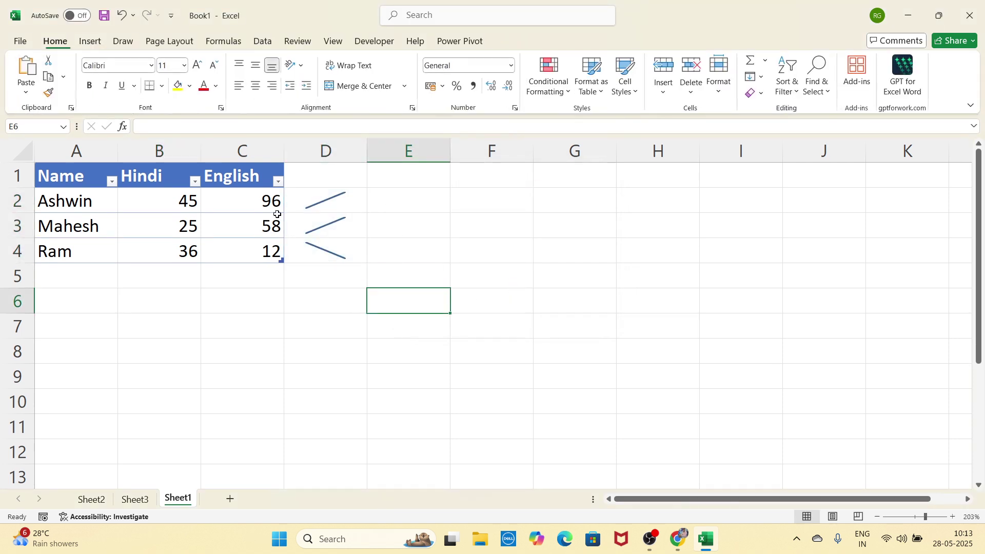
{"action": "left_click_drag", "start_coordinate": [31, 215], "coordinate": [30, 245]}
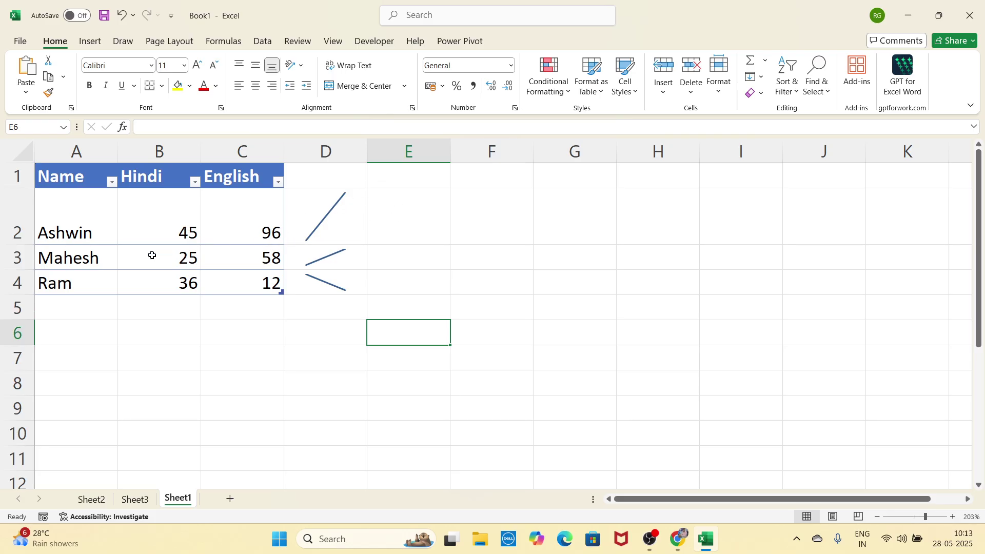
{"action": "left_click_drag", "start_coordinate": [33, 270], "coordinate": [33, 291]}
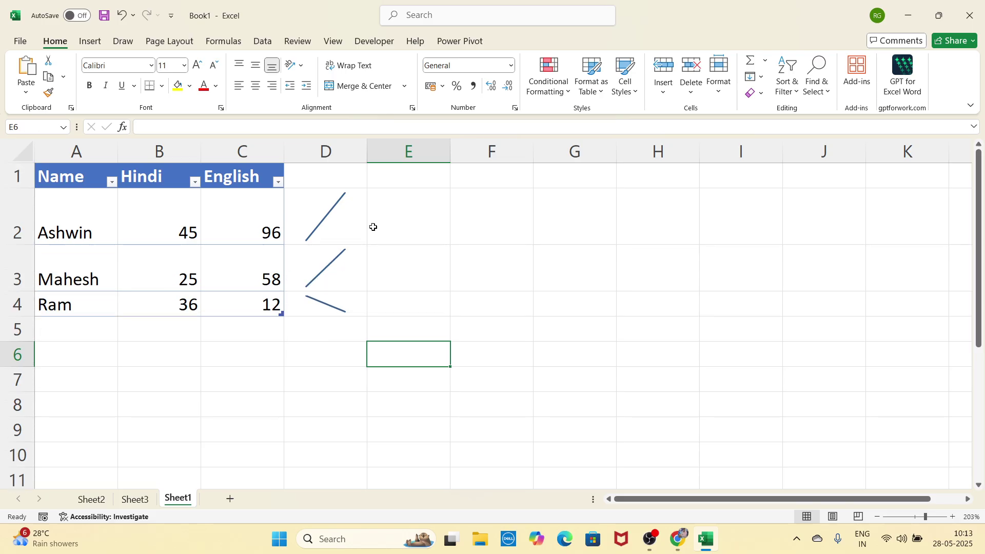
{"action": "left_click_drag", "start_coordinate": [18, 317], "coordinate": [19, 359]}
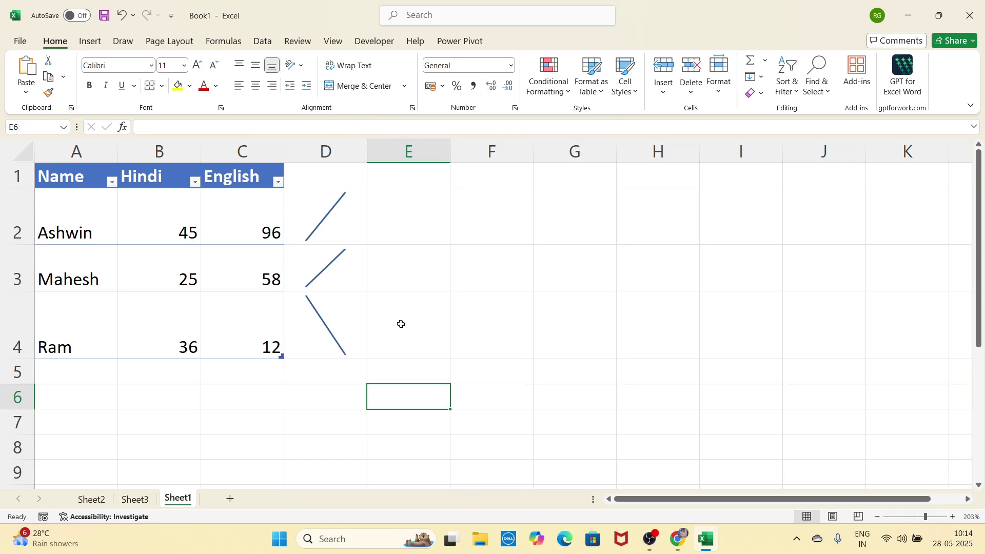
{"action": "left_click", "coordinate": [96, 43]}
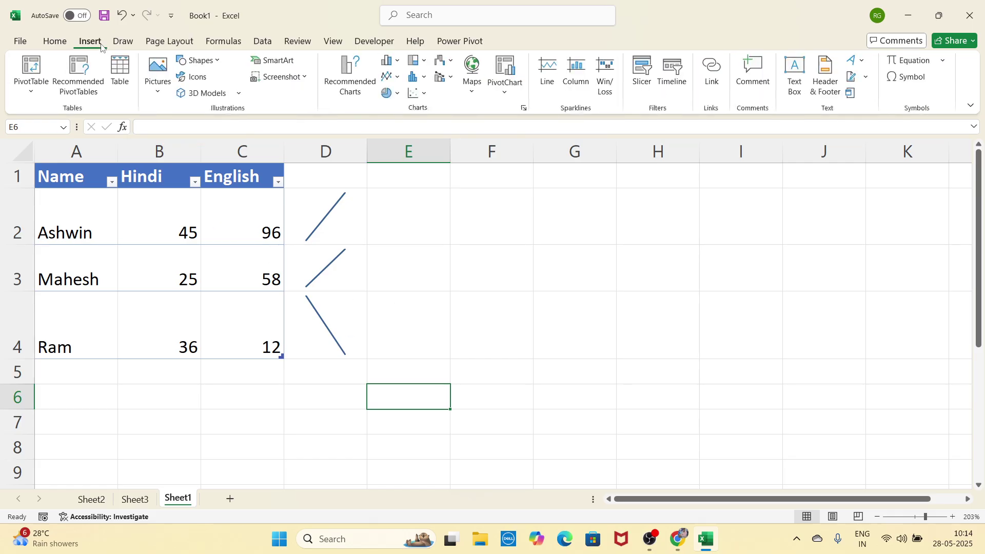
Step: Make a first column sparkline attempt from B2:C4, which leaves column E empty
{"action": "left_click", "coordinate": [391, 233]}
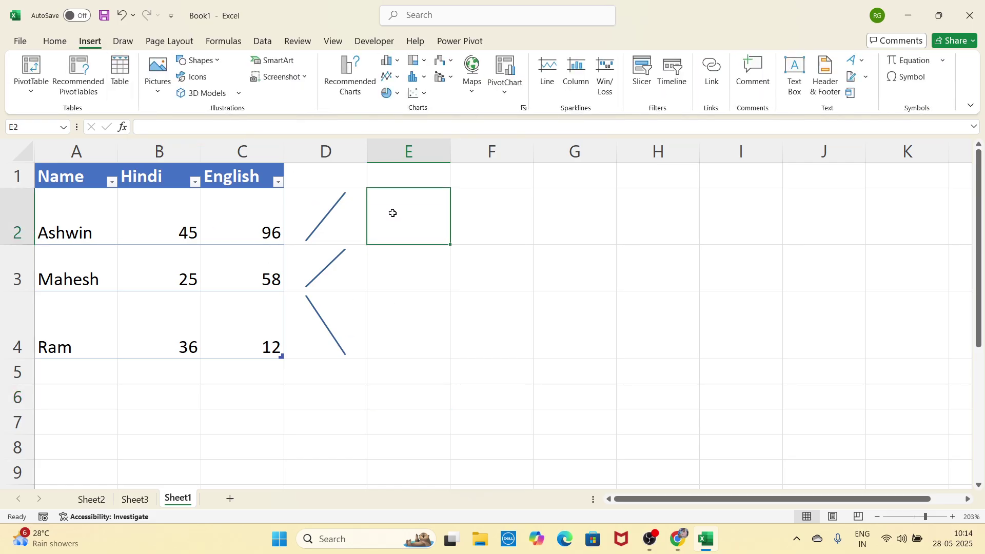
{"action": "left_click", "coordinate": [585, 90]}
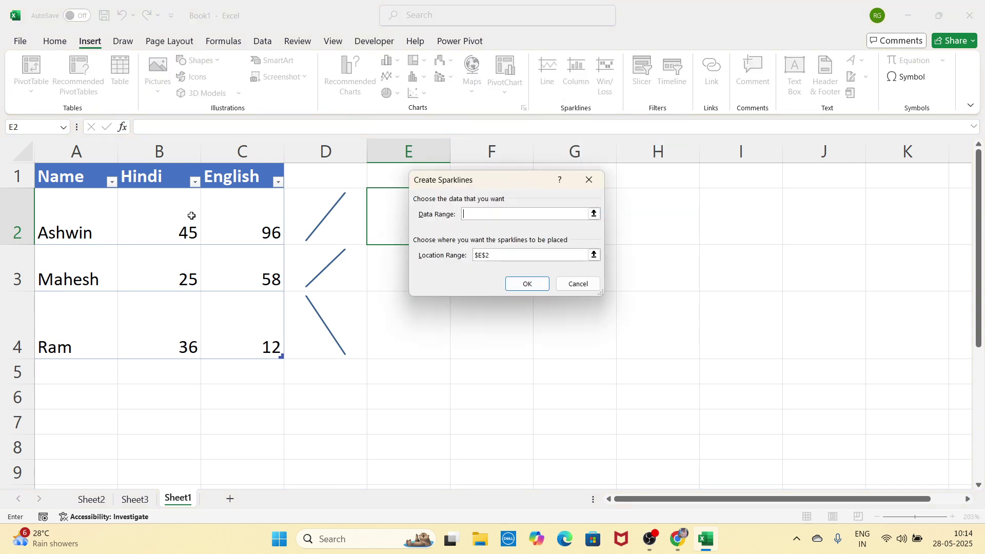
{"action": "left_click_drag", "start_coordinate": [191, 215], "coordinate": [231, 322]}
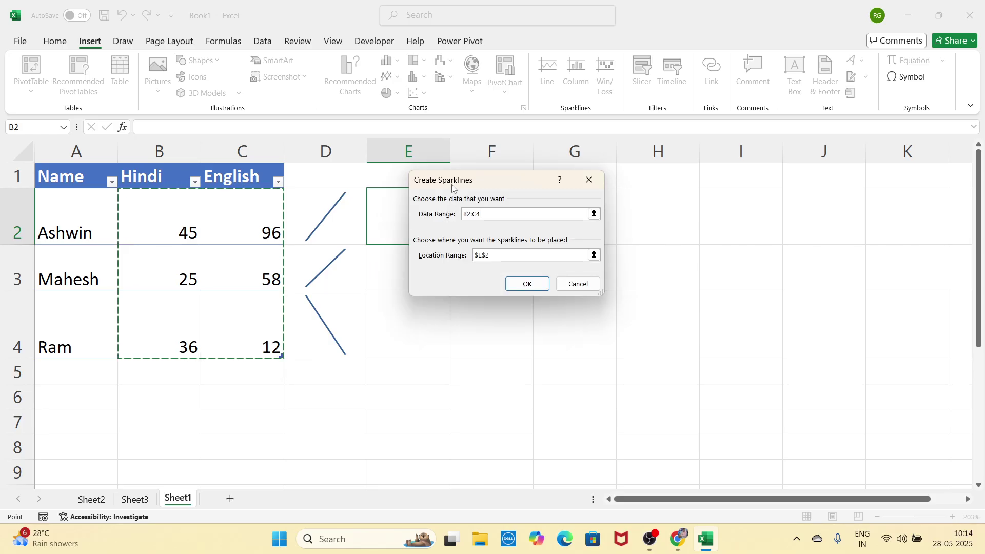
{"action": "left_click_drag", "start_coordinate": [452, 188], "coordinate": [549, 197]}
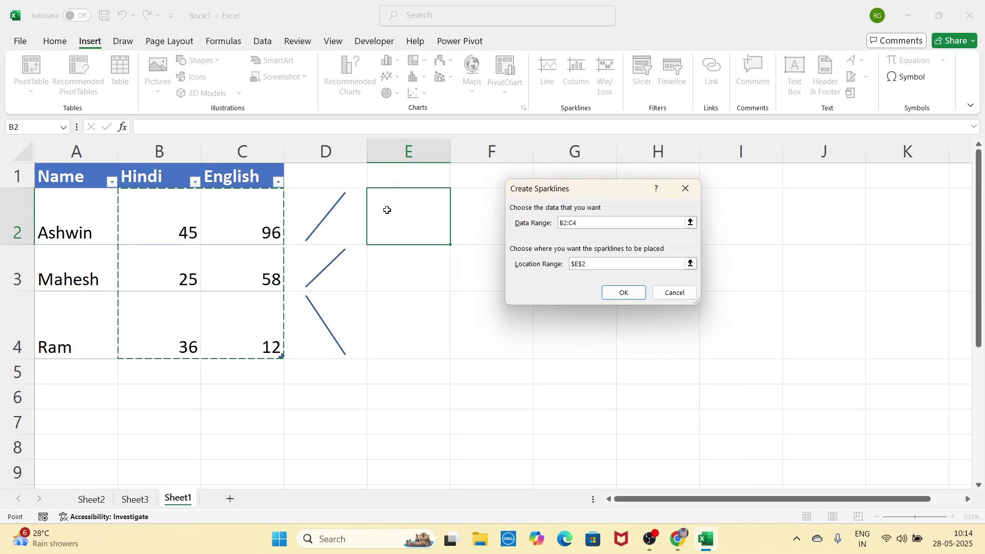
{"action": "left_click_drag", "start_coordinate": [387, 210], "coordinate": [395, 317]}
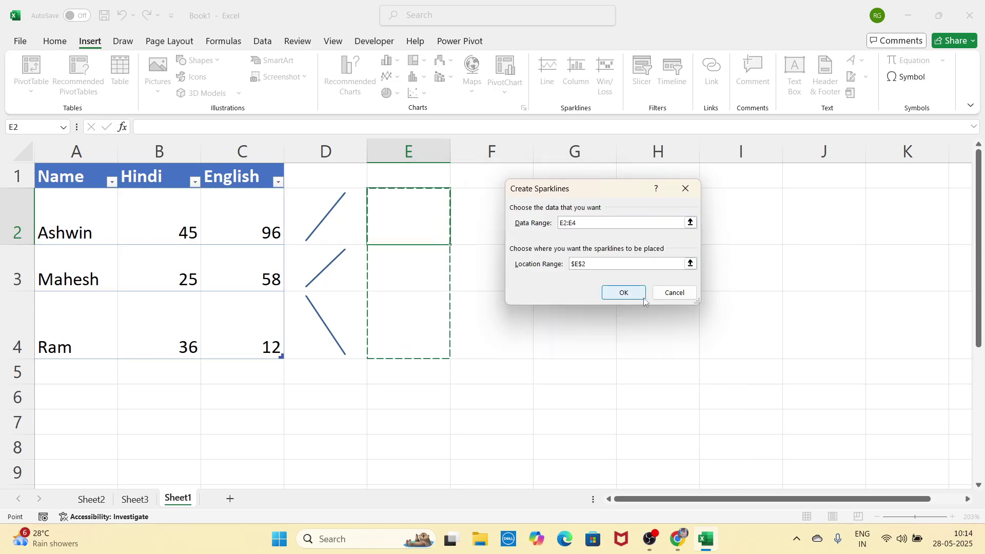
{"action": "left_click", "coordinate": [636, 293]}
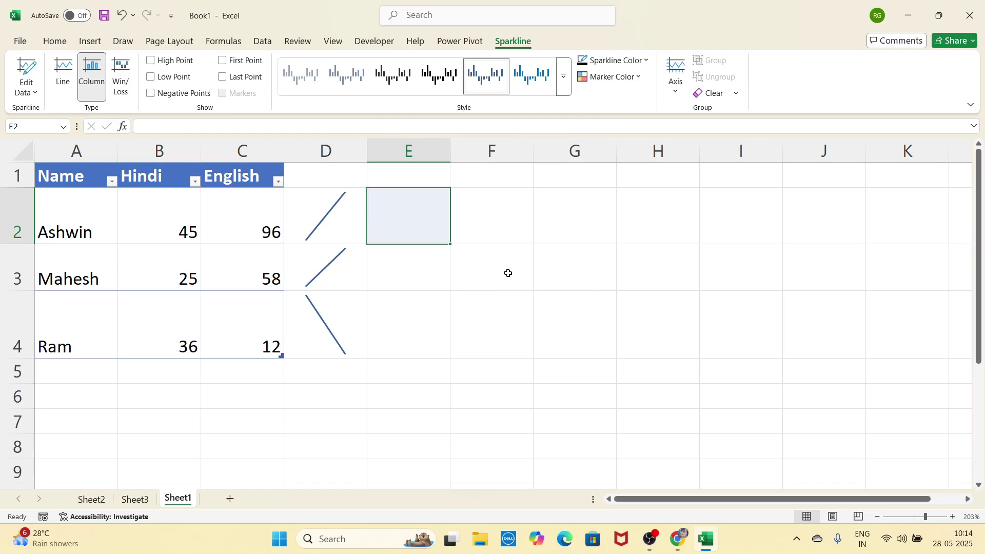
{"action": "left_click", "coordinate": [435, 294]}
{"action": "left_click", "coordinate": [418, 229]}
{"action": "left_click", "coordinate": [469, 229]}
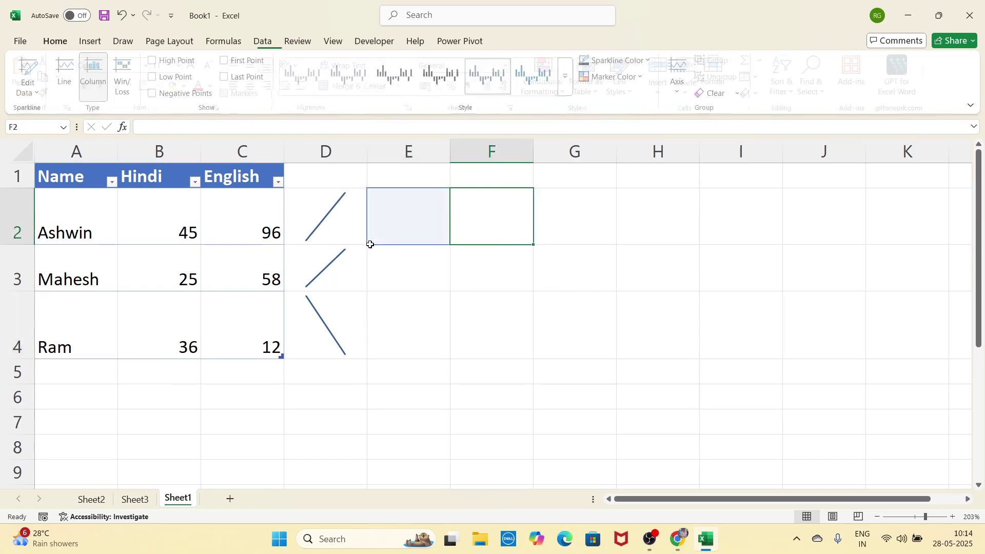
{"action": "left_click", "coordinate": [371, 247]}
{"action": "left_click", "coordinate": [389, 233]}
Step: Create column sparklines from data B2:C4 with location range E2:E4
{"action": "left_click", "coordinate": [90, 41]}
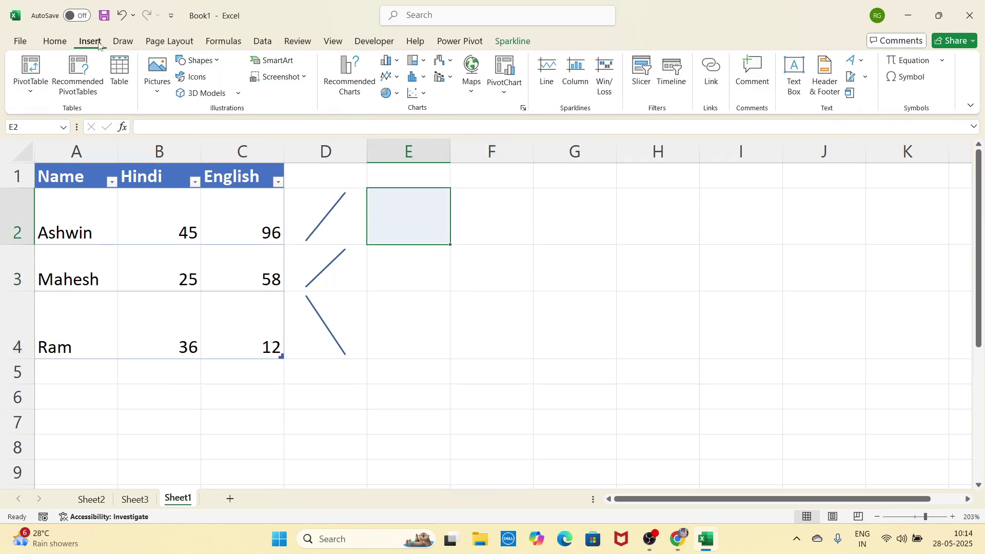
{"action": "left_click", "coordinate": [576, 77]}
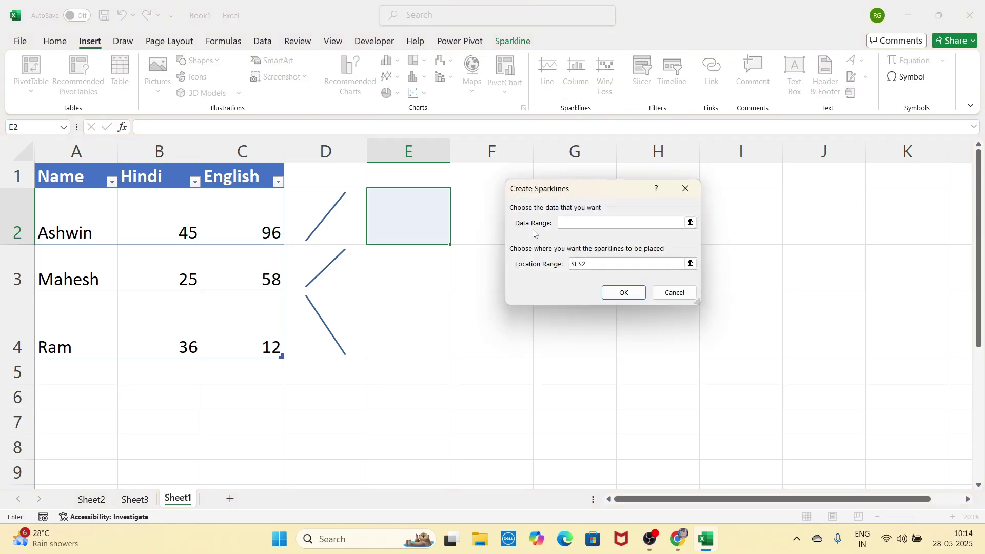
{"action": "left_click_drag", "start_coordinate": [165, 220], "coordinate": [259, 328]}
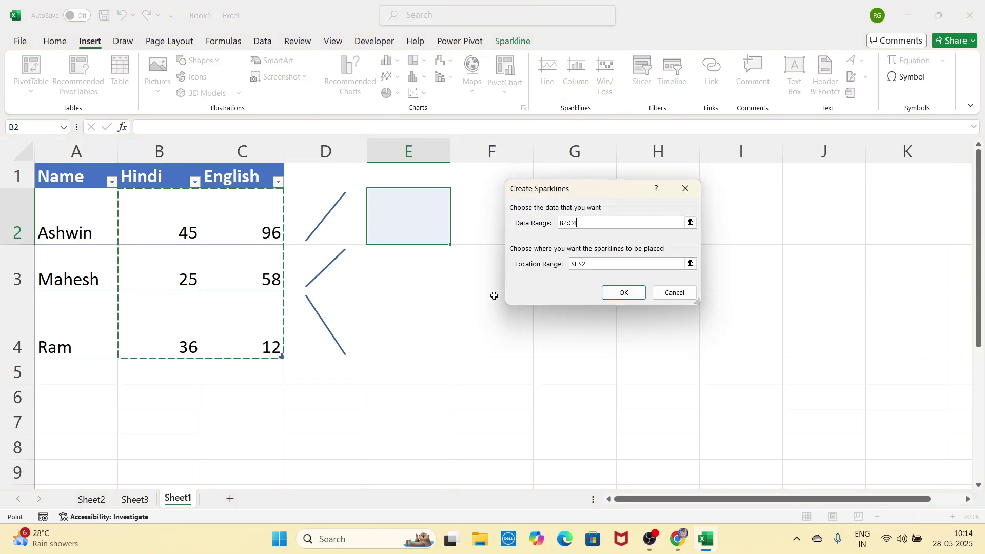
{"action": "left_click", "coordinate": [611, 265]}
{"action": "left_click", "coordinate": [372, 209]}
{"action": "left_click_drag", "start_coordinate": [370, 207], "coordinate": [410, 334]}
{"action": "left_click", "coordinate": [623, 292]}
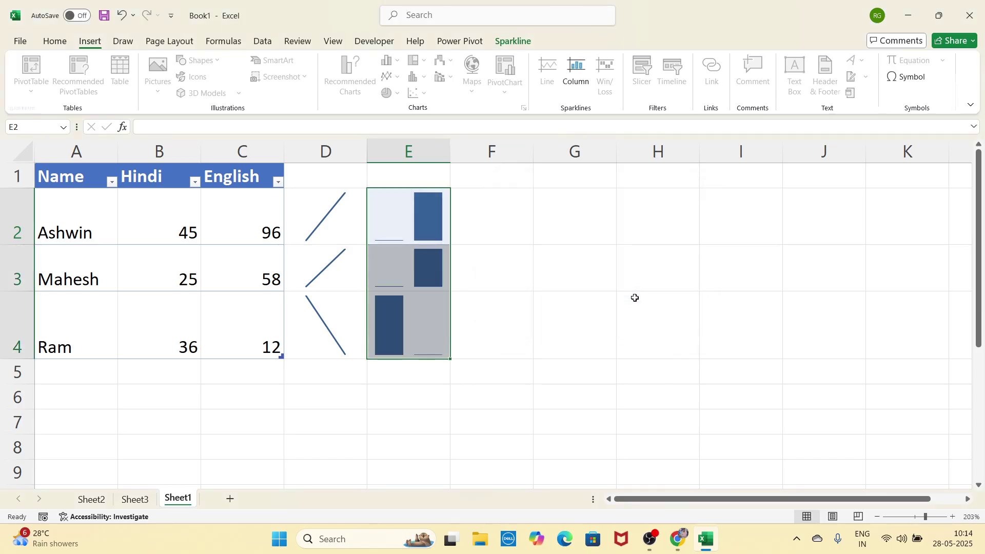
{"action": "left_click", "coordinate": [501, 312]}
{"action": "left_click", "coordinate": [517, 223]}
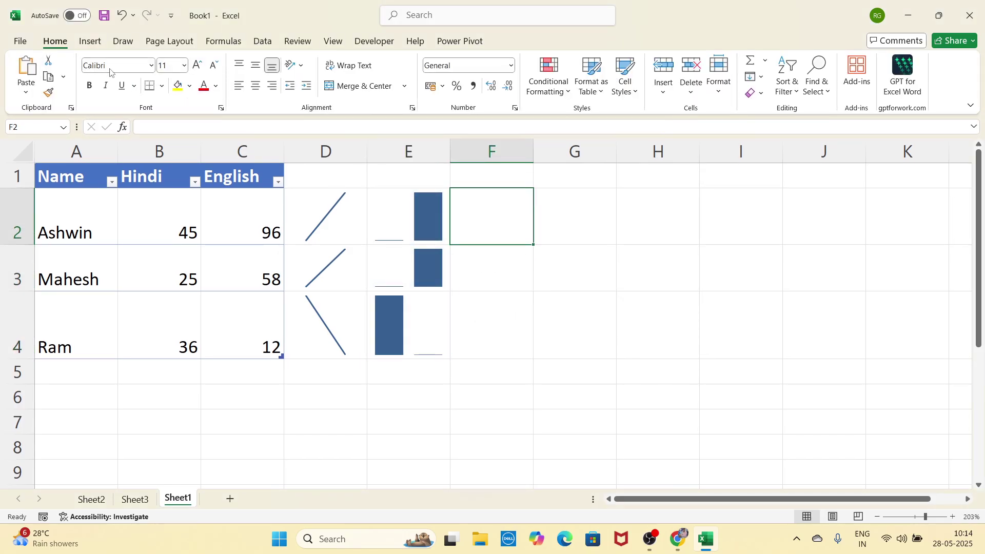
Step: Add win/loss sparklines from data B2:C4 into location range F2:F4
{"action": "left_click", "coordinate": [90, 41]}
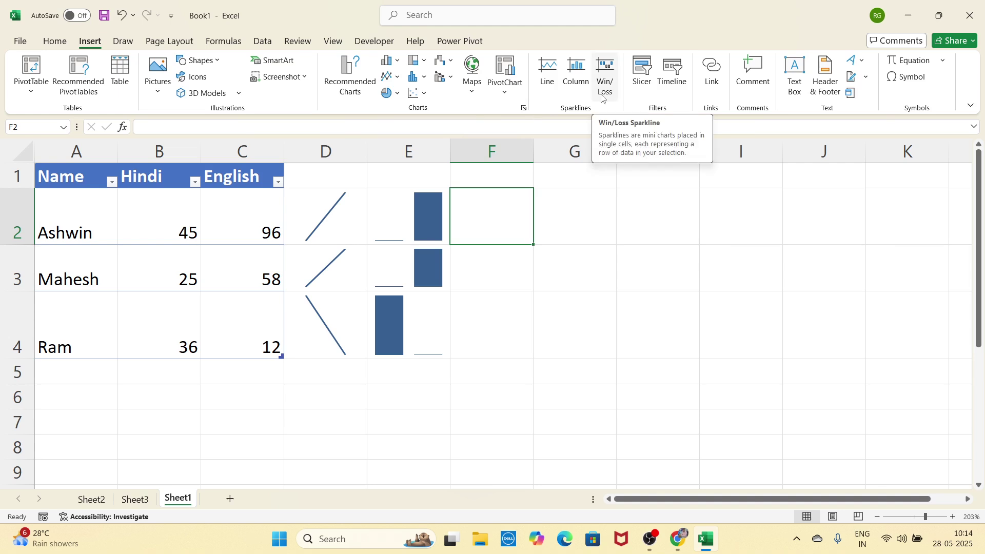
{"action": "left_click", "coordinate": [605, 99]}
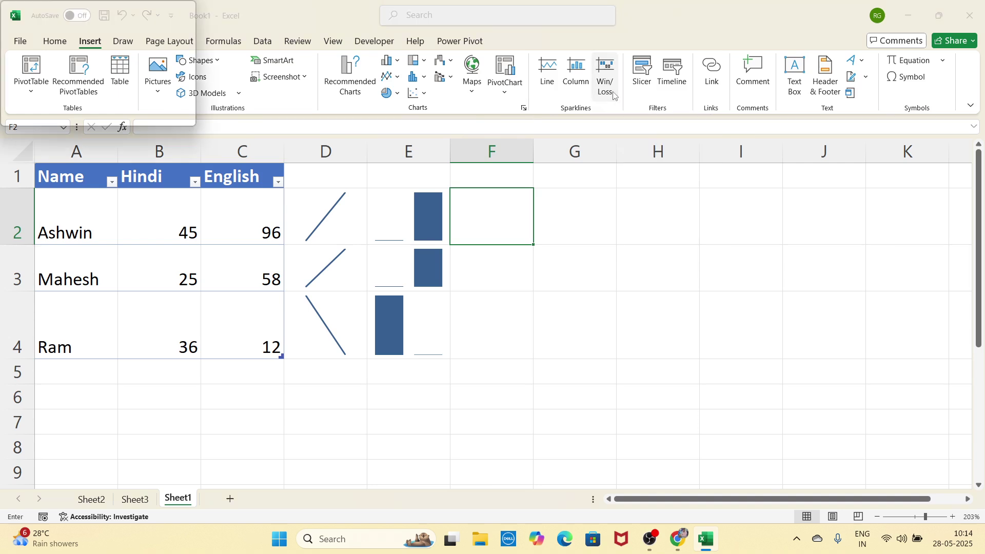
{"action": "left_click_drag", "start_coordinate": [539, 191], "coordinate": [617, 174]}
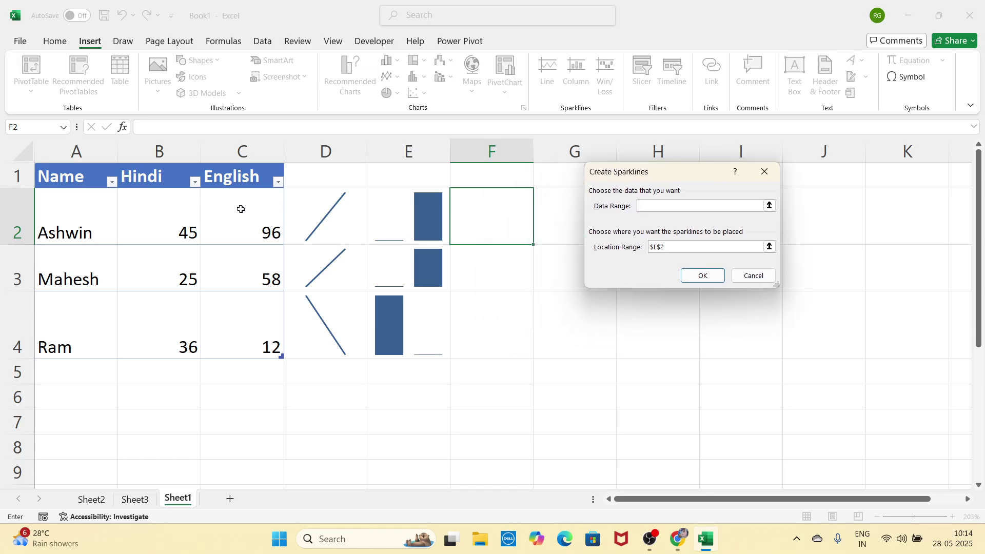
{"action": "left_click_drag", "start_coordinate": [189, 219], "coordinate": [234, 324]}
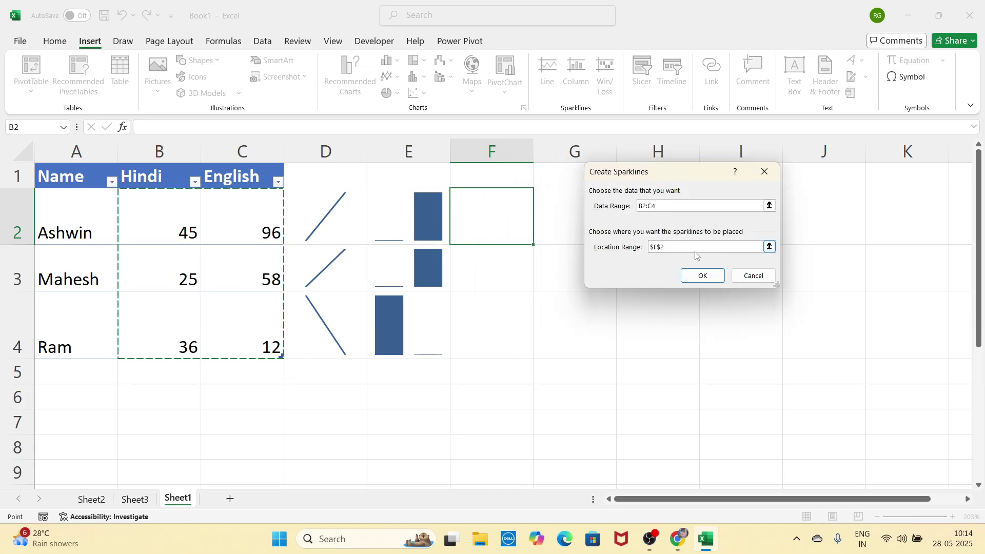
{"action": "left_click", "coordinate": [696, 249]}
{"action": "left_click_drag", "start_coordinate": [500, 218], "coordinate": [510, 314]}
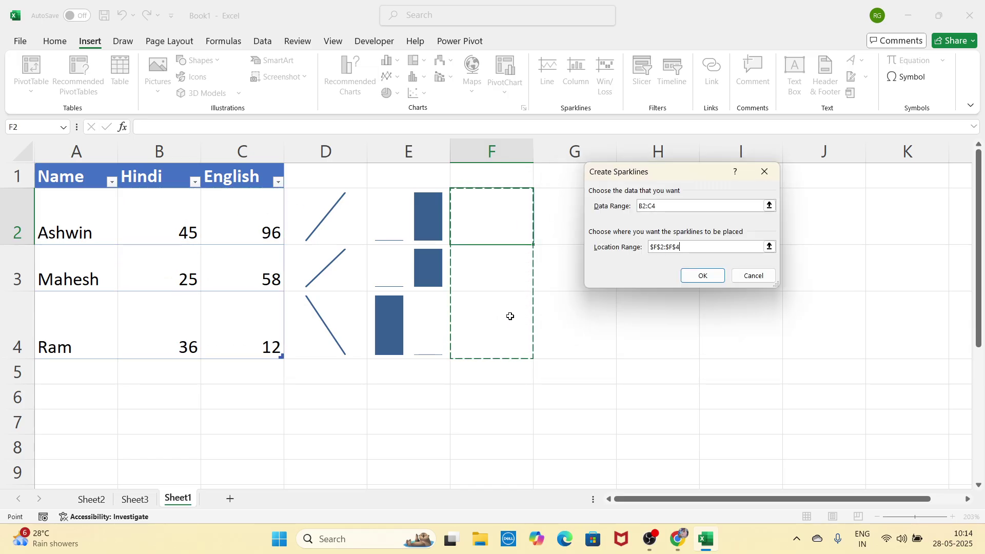
{"action": "left_click", "coordinate": [698, 275]}
{"action": "left_click", "coordinate": [673, 274]}
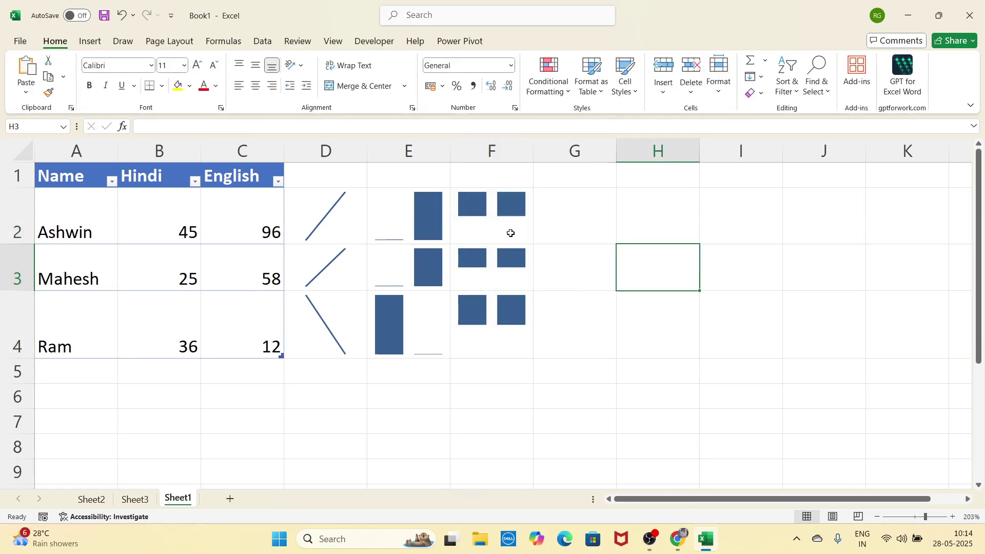
Step: Change the English mark in C2 to -96 so row 2's sparklines show a negative value
{"action": "left_click", "coordinate": [258, 210]}
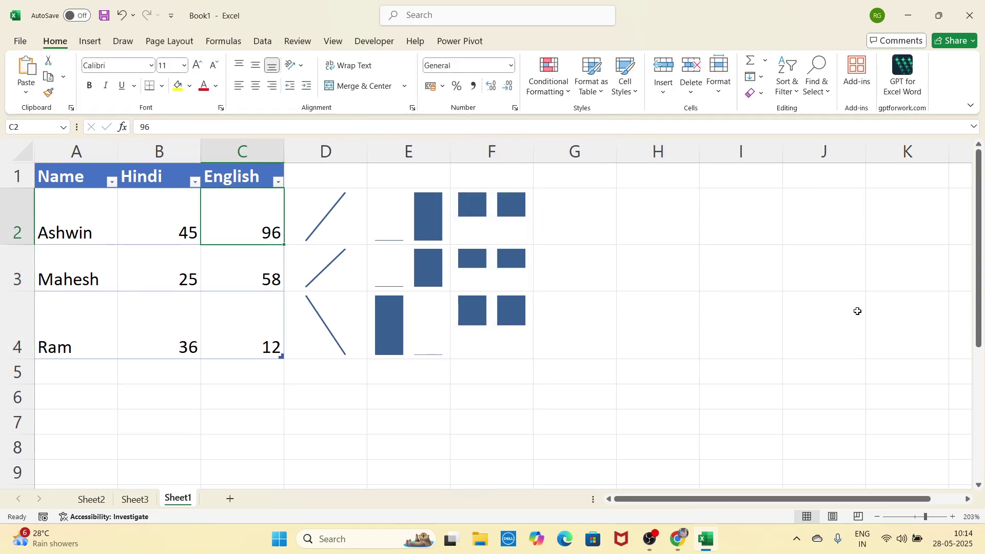
{"action": "type", "text": "-96"}
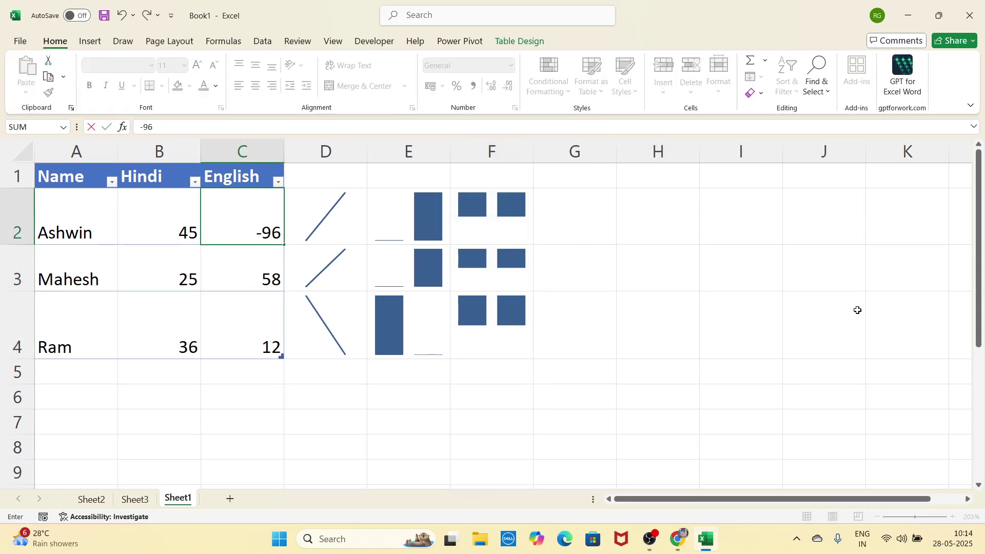
{"action": "key", "text": "Return"}
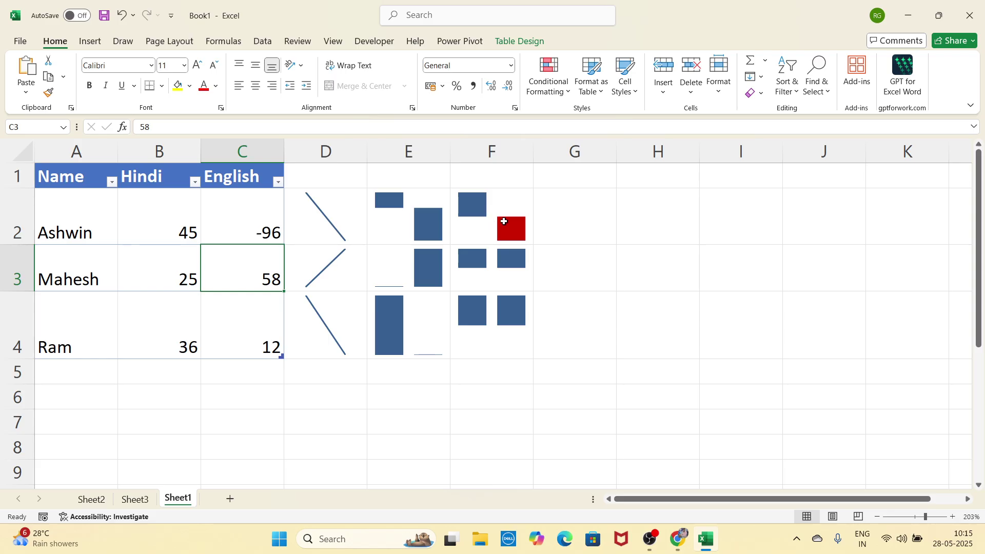
{"action": "left_click", "coordinate": [91, 42]}
{"action": "left_click", "coordinate": [621, 255]}
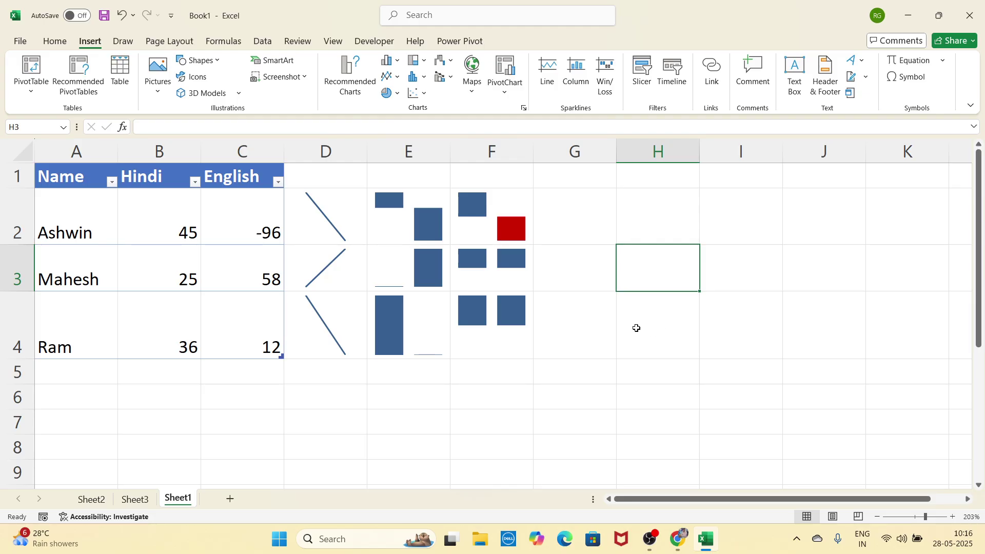
{"action": "left_click", "coordinate": [91, 499]}
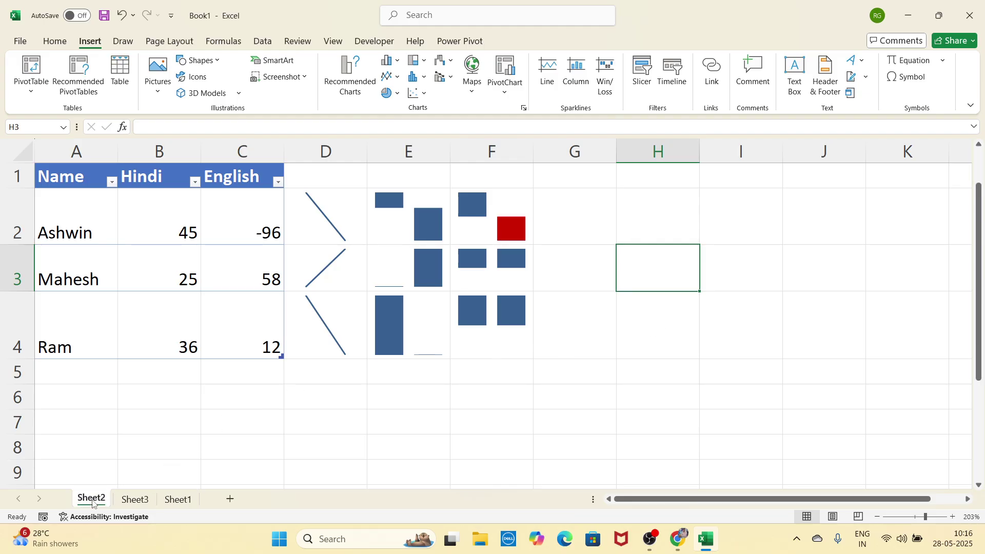
{"action": "left_click", "coordinate": [133, 499]}
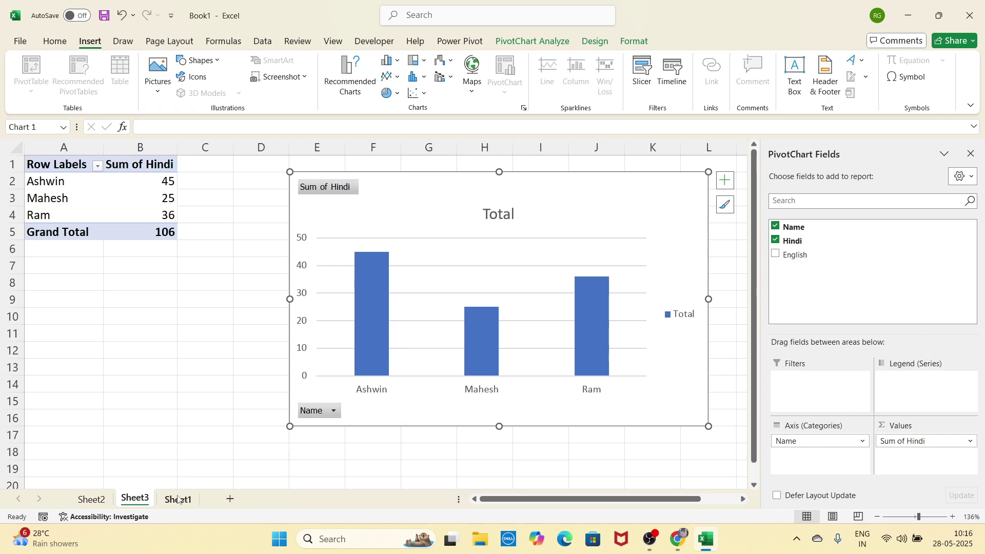
{"action": "left_click", "coordinate": [99, 503]}
{"action": "left_click", "coordinate": [134, 500]}
{"action": "left_click", "coordinate": [93, 500]}
{"action": "key", "text": "ctrl+Page_Down"}
{"action": "left_click", "coordinate": [93, 500]}
{"action": "left_click", "coordinate": [135, 500]}
{"action": "left_click", "coordinate": [172, 502]}
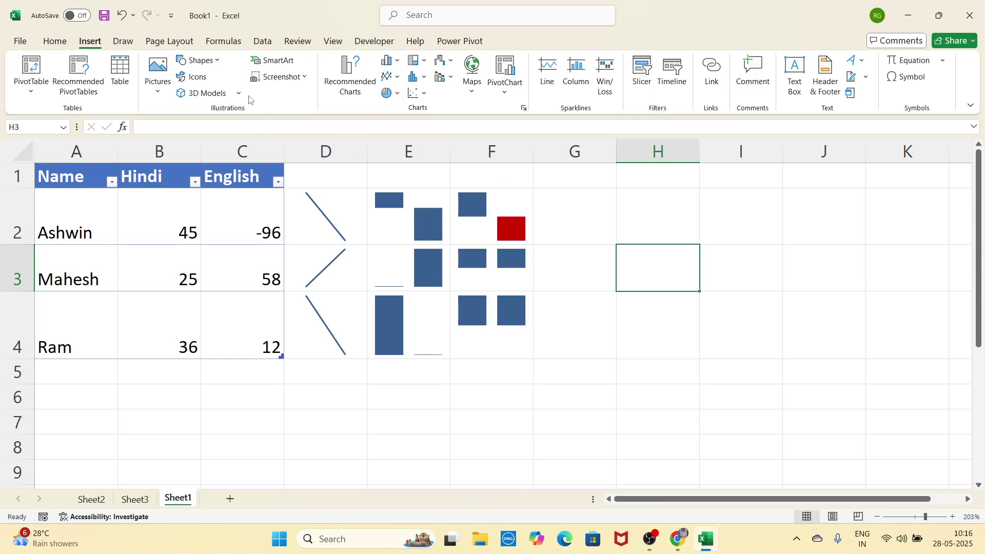
Step: Draw a circle over cells H2:H3 and give it a preset shape effect
{"action": "left_click", "coordinate": [197, 60]}
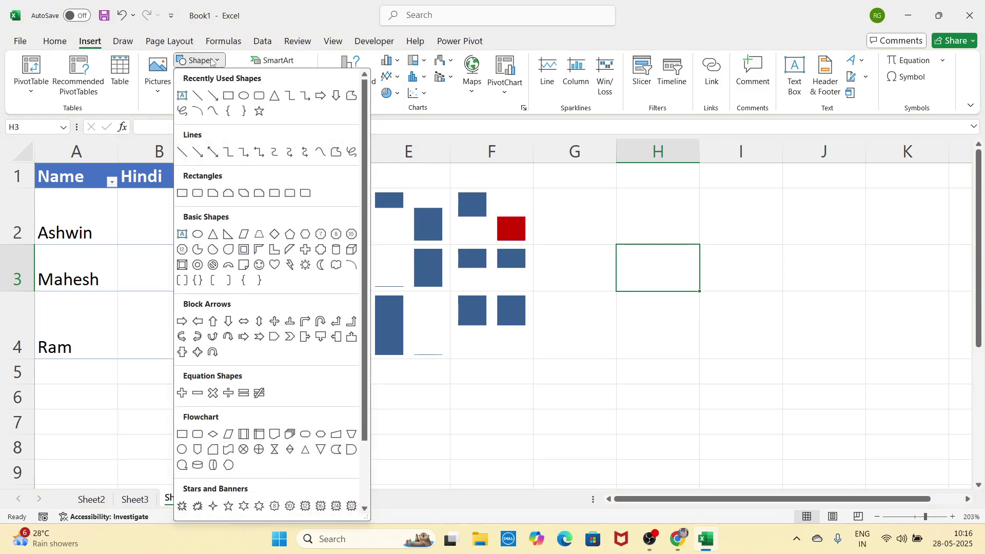
{"action": "left_click", "coordinate": [247, 99]}
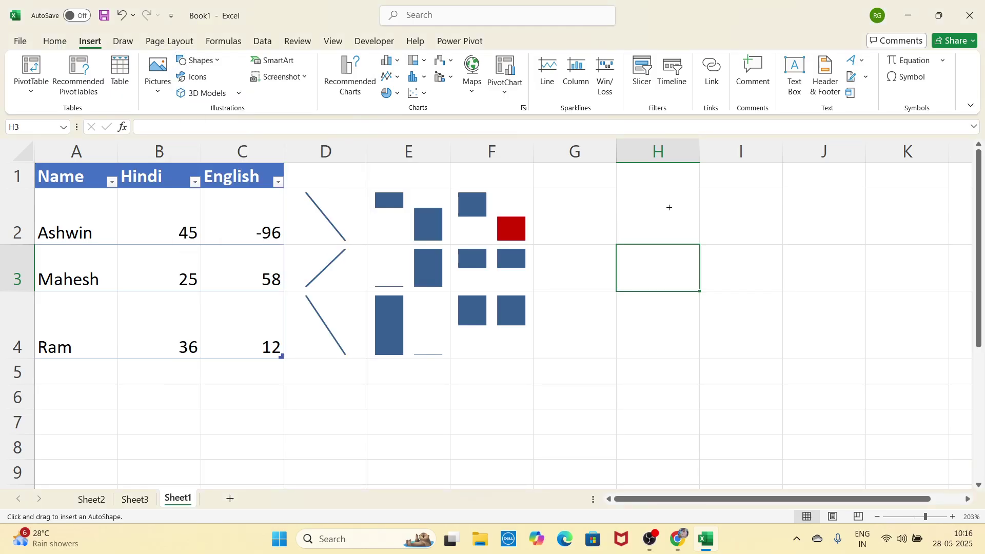
{"action": "left_click_drag", "start_coordinate": [620, 193], "coordinate": [667, 238]}
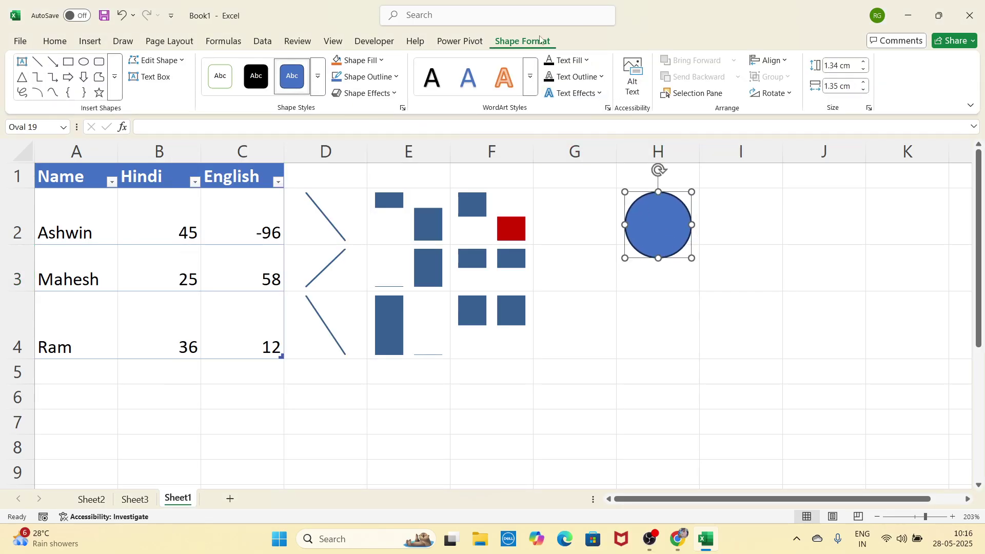
{"action": "left_click", "coordinate": [391, 93]}
{"action": "mouse_move", "coordinate": [411, 123]}
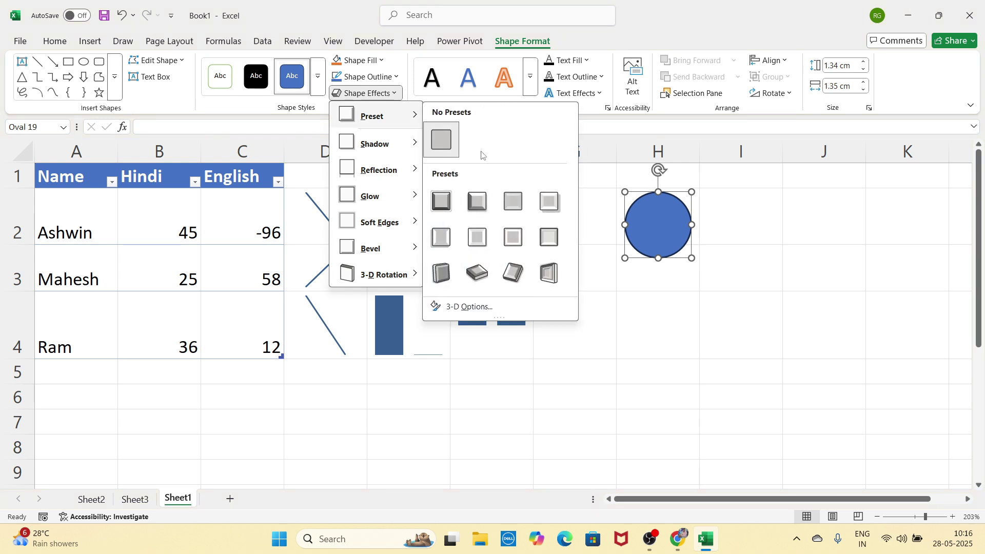
{"action": "left_click", "coordinate": [549, 202]}
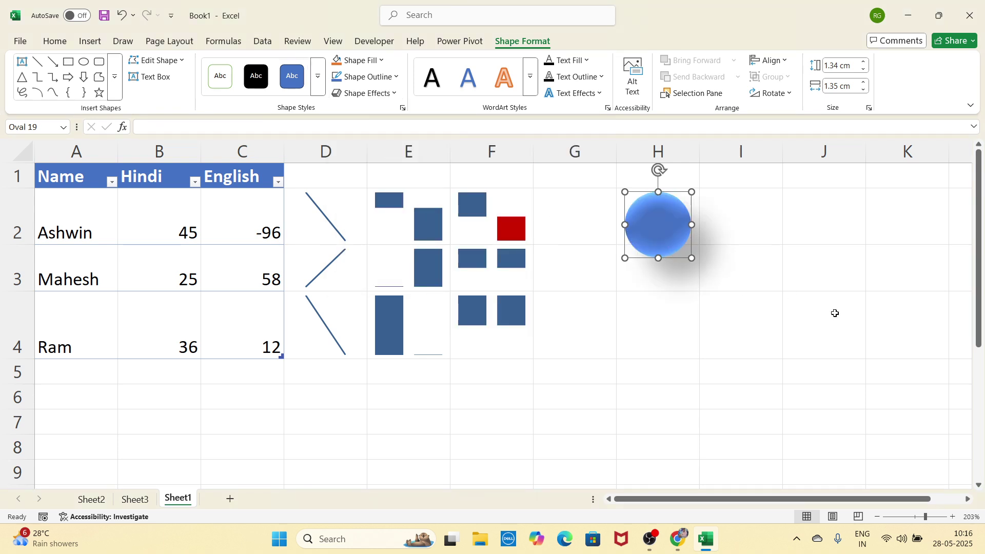
Step: Label the circle 'Sheet 2' and reduce the label's font size
{"action": "type", "text": "Sheet"}
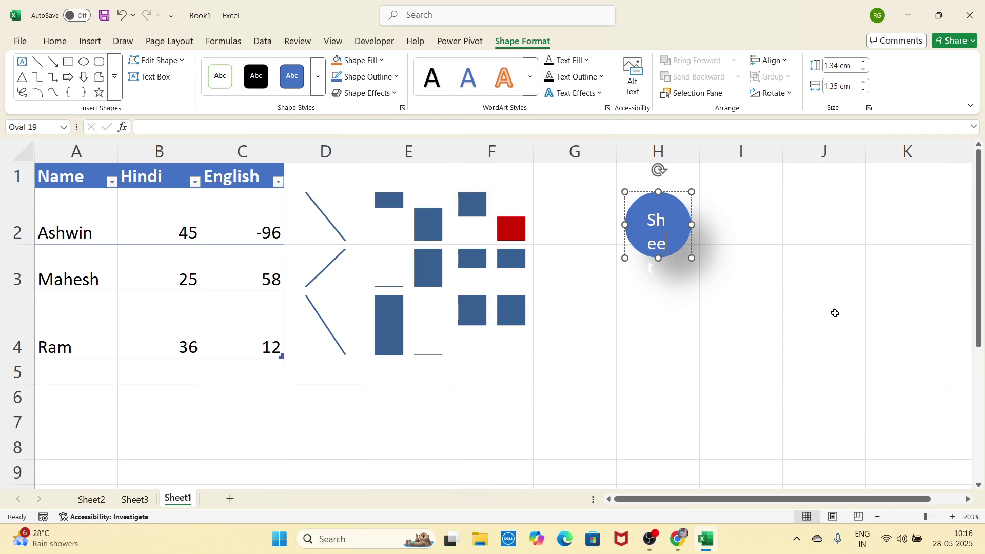
{"action": "type", "text": " 2"}
{"action": "left_click_drag", "start_coordinate": [648, 217], "coordinate": [669, 269]}
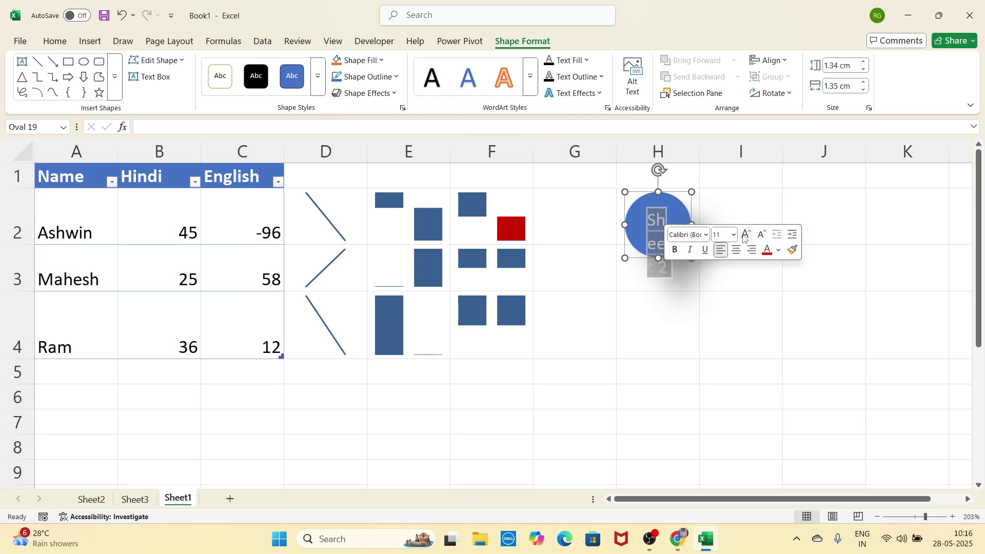
{"action": "left_click", "coordinate": [761, 237]}
{"action": "left_click", "coordinate": [761, 237]}
{"action": "left_click", "coordinate": [761, 237]}
{"action": "left_click", "coordinate": [761, 237]}
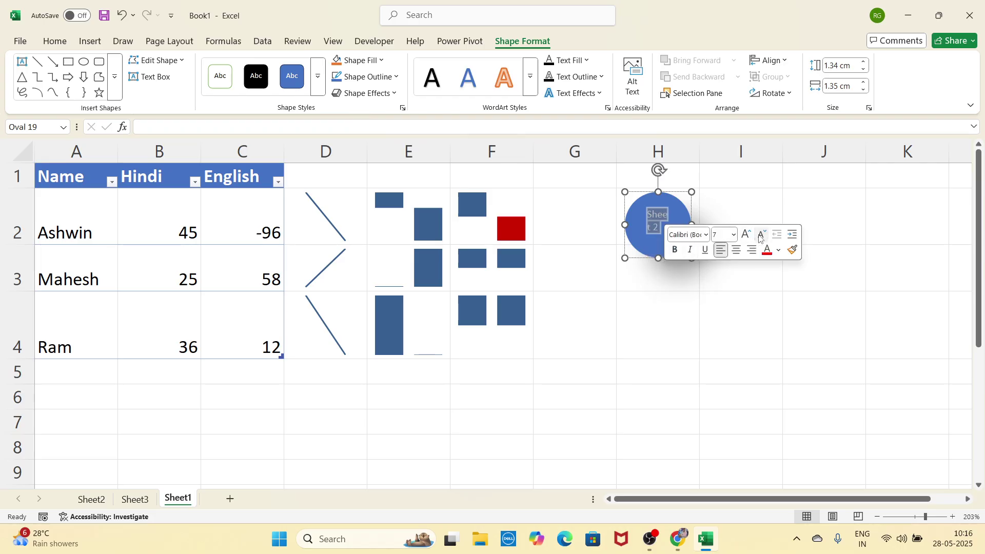
{"action": "left_click", "coordinate": [761, 237]}
{"action": "left_click", "coordinate": [762, 237]}
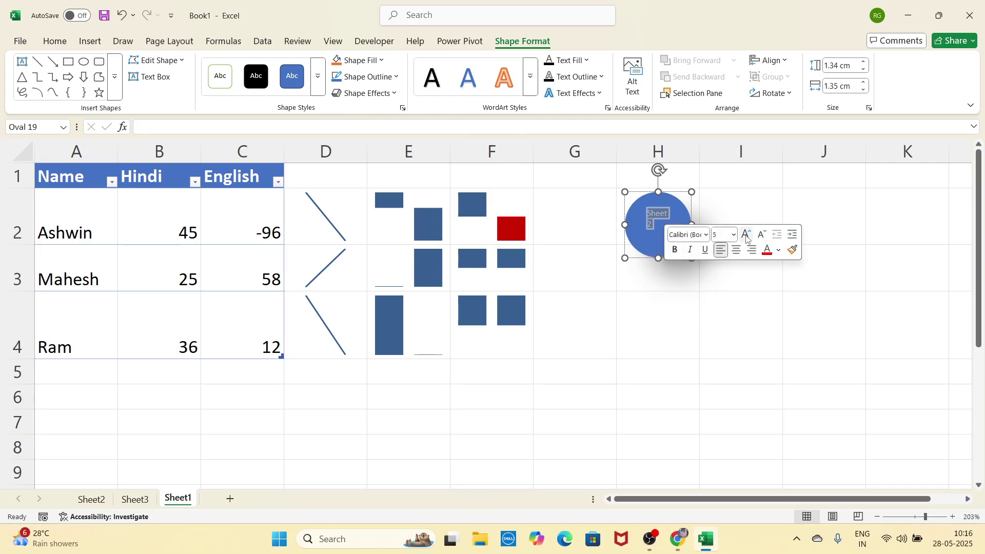
{"action": "left_click", "coordinate": [747, 237]}
{"action": "left_click", "coordinate": [765, 268]}
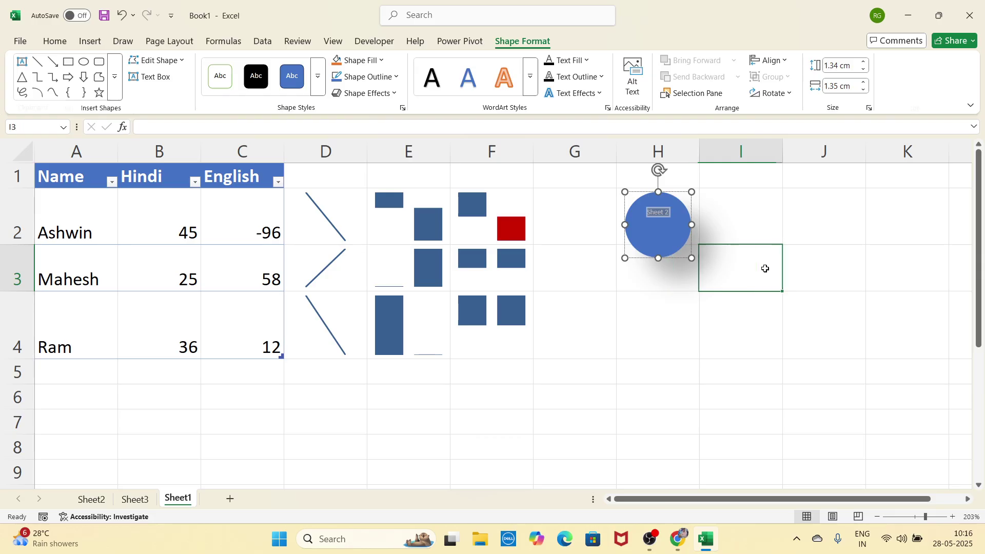
Step: Duplicate the circle into column I and change its label to 'Sheet 3'
{"action": "left_click", "coordinate": [685, 220]}
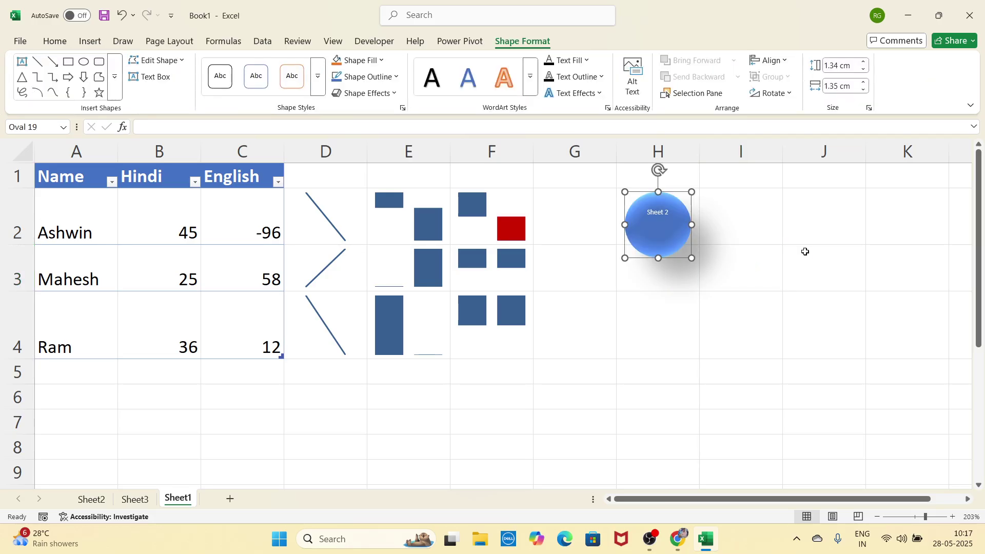
{"action": "key", "text": "ctrl+d"}
{"action": "left_click_drag", "start_coordinate": [700, 244], "coordinate": [762, 241]}
{"action": "left_click", "coordinate": [751, 213]}
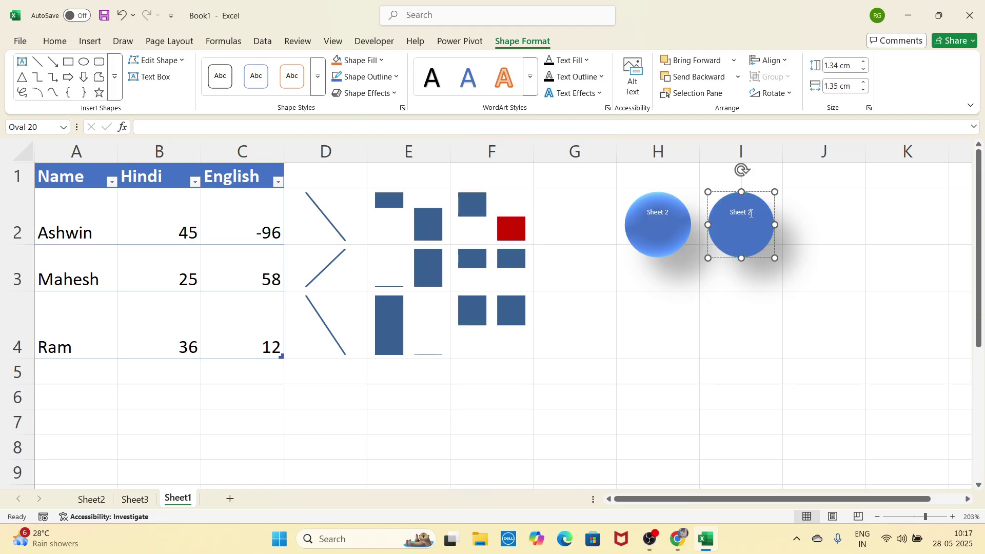
{"action": "type", "text": "3"}
{"action": "left_click", "coordinate": [774, 303]}
{"action": "left_click", "coordinate": [655, 242]}
{"action": "left_click", "coordinate": [718, 231]}
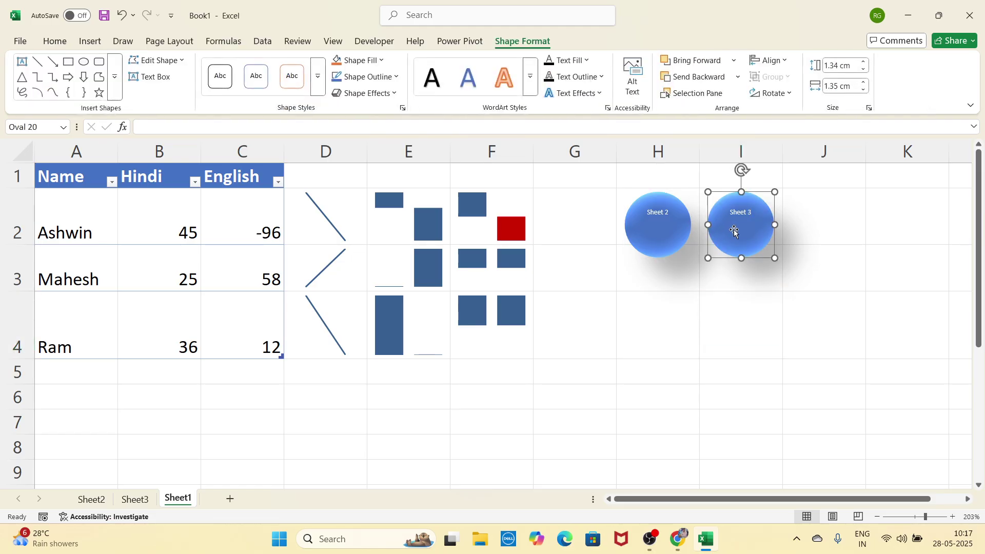
{"action": "left_click", "coordinate": [689, 293]}
{"action": "left_click", "coordinate": [670, 253]}
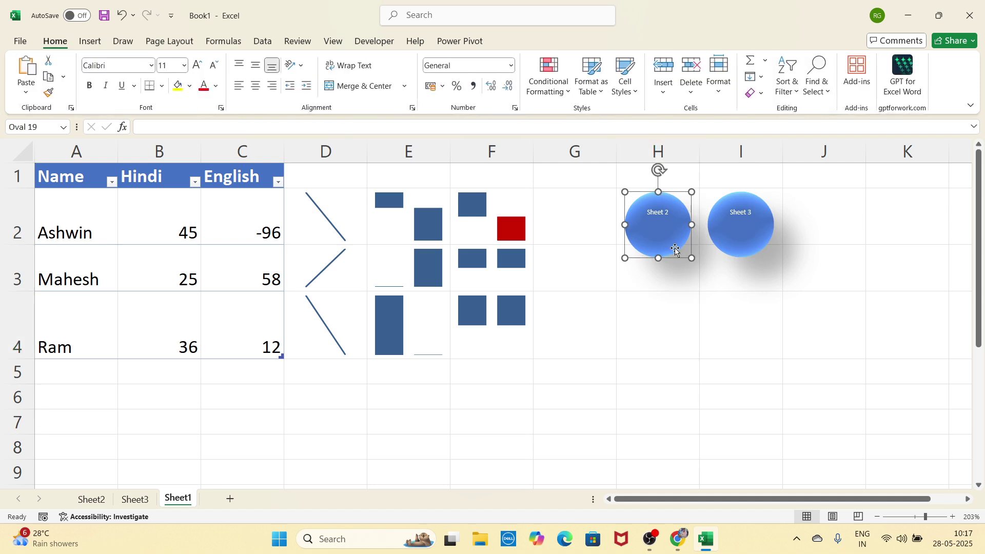
{"action": "left_click", "coordinate": [731, 241]}
{"action": "left_click", "coordinate": [681, 239]}
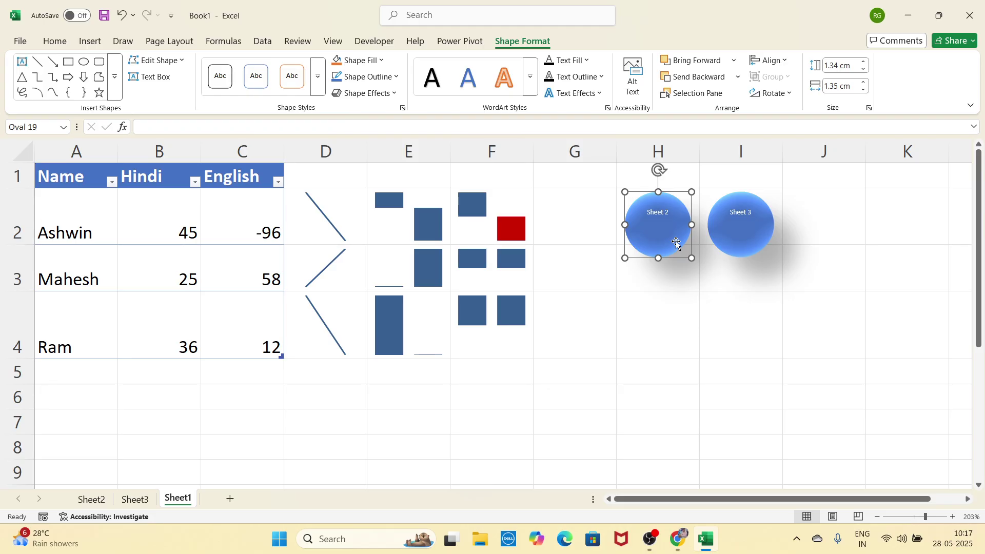
Step: Hyperlink the Sheet 2 circle to the Sheet2 sheet in this workbook
{"action": "left_click", "coordinate": [91, 42]}
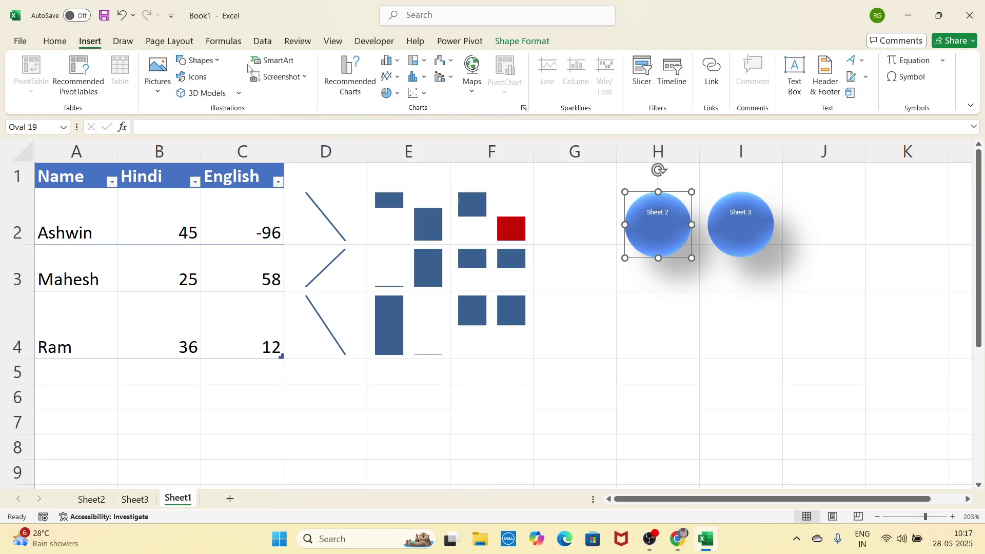
{"action": "left_click", "coordinate": [713, 85]}
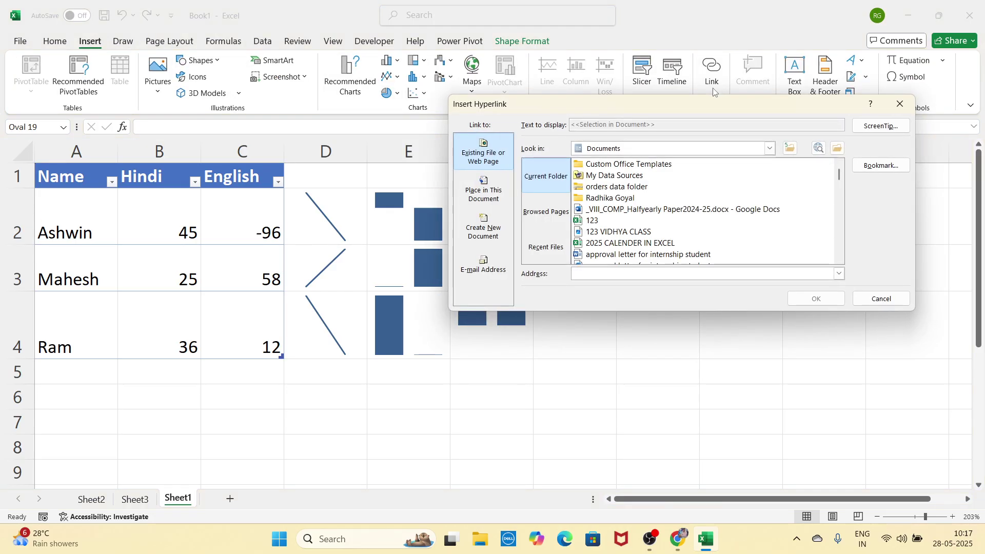
{"action": "left_click_drag", "start_coordinate": [700, 108], "coordinate": [621, 119]}
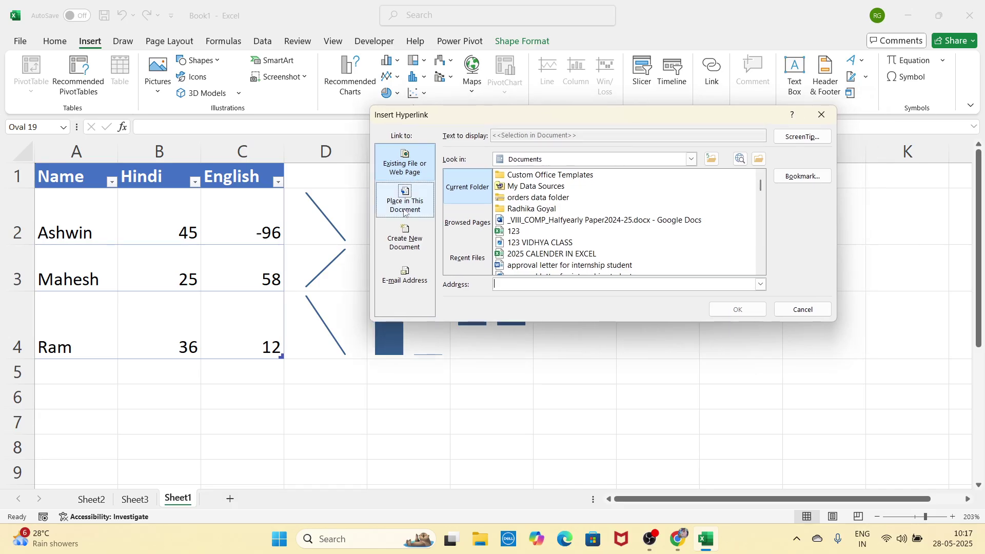
{"action": "left_click", "coordinate": [407, 205]}
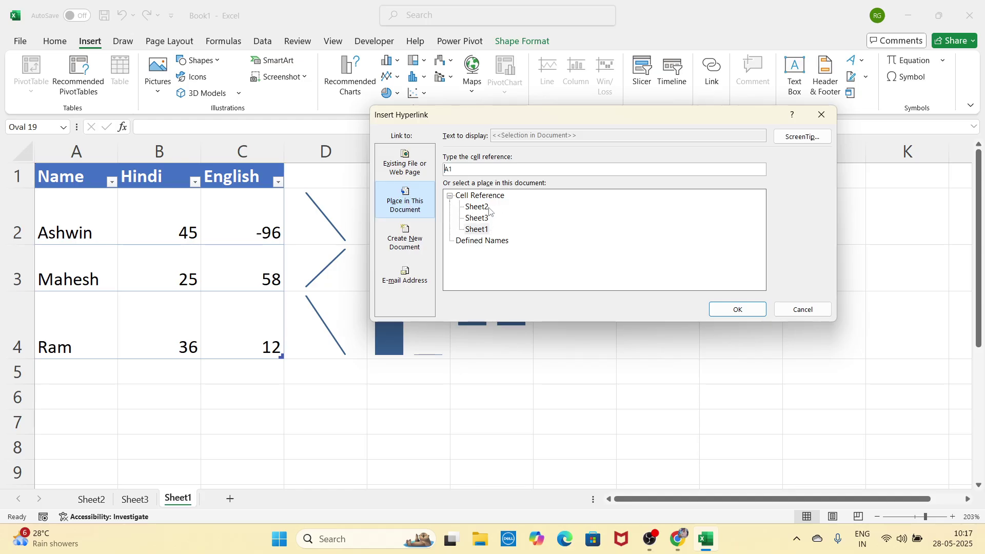
{"action": "left_click", "coordinate": [477, 207]}
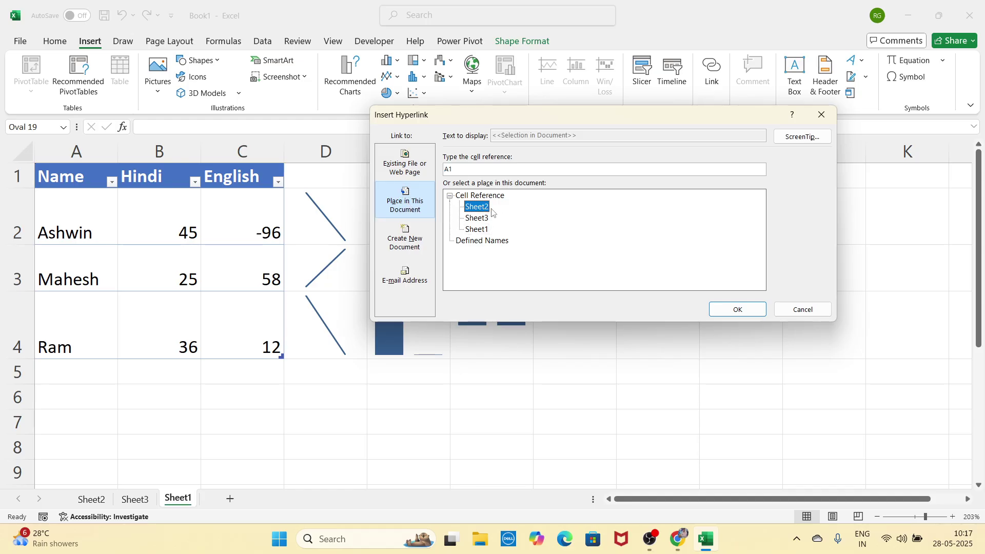
{"action": "left_click", "coordinate": [758, 312]}
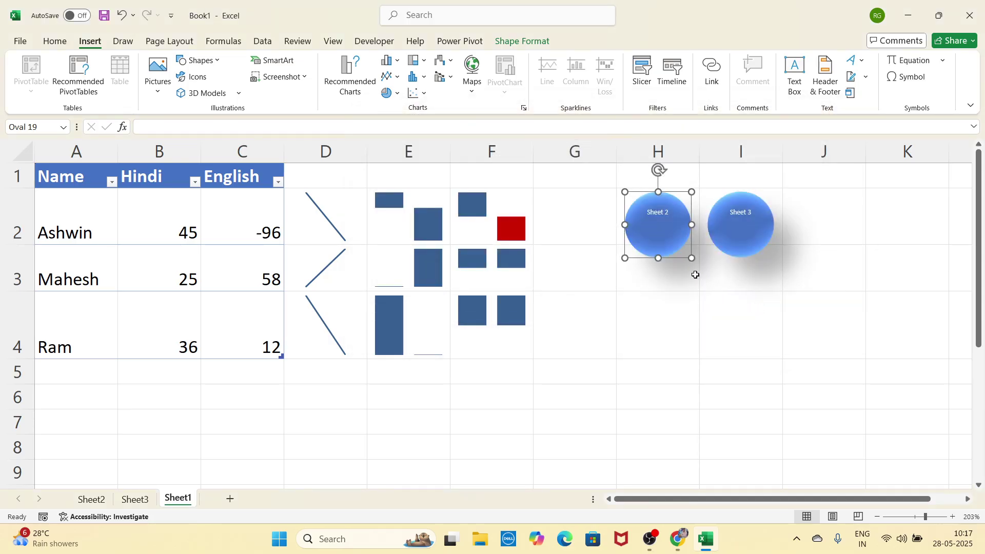
Step: Hyperlink the Sheet 3 circle to the Sheet3 sheet
{"action": "left_click", "coordinate": [746, 237]}
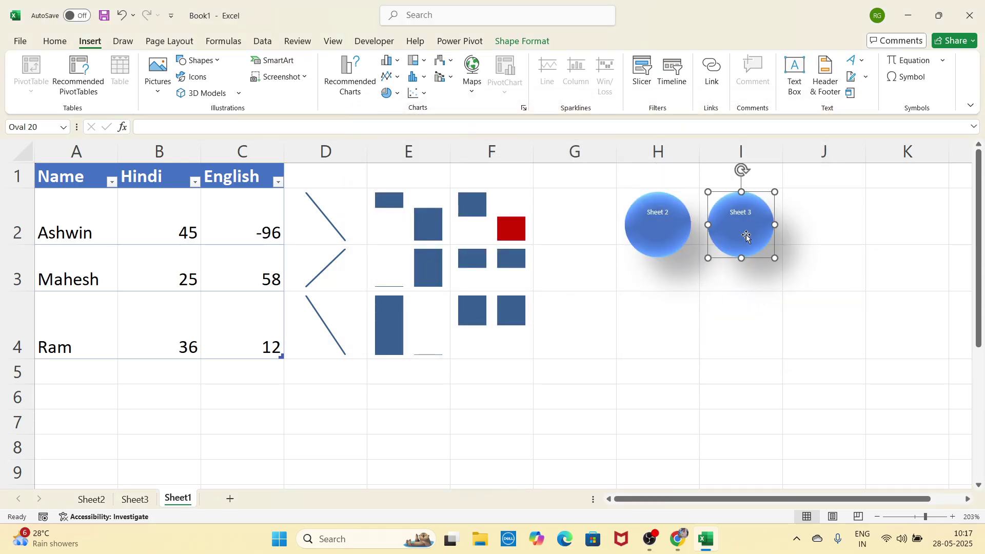
{"action": "left_click", "coordinate": [718, 85]}
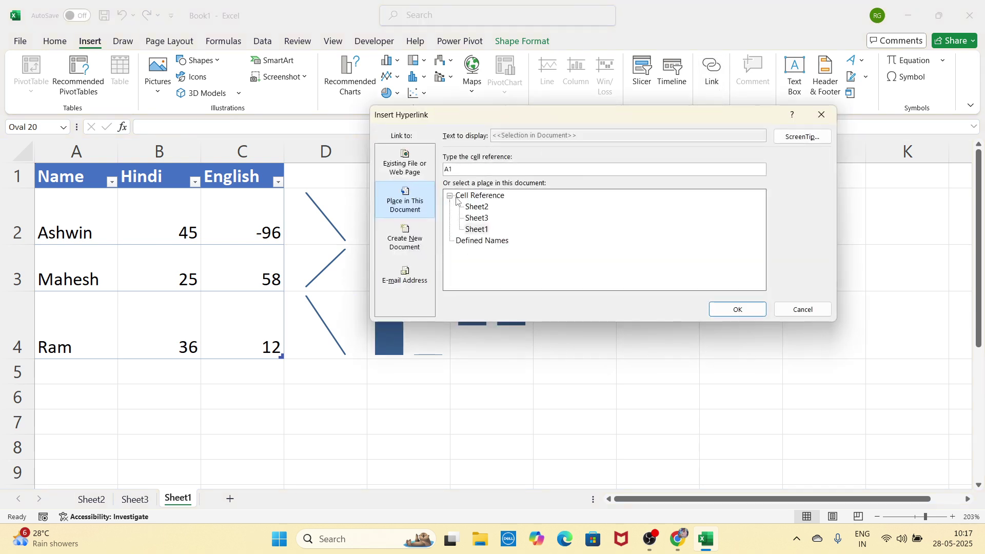
{"action": "left_click", "coordinate": [476, 220]}
{"action": "left_click", "coordinate": [738, 310]}
{"action": "left_click", "coordinate": [604, 390]}
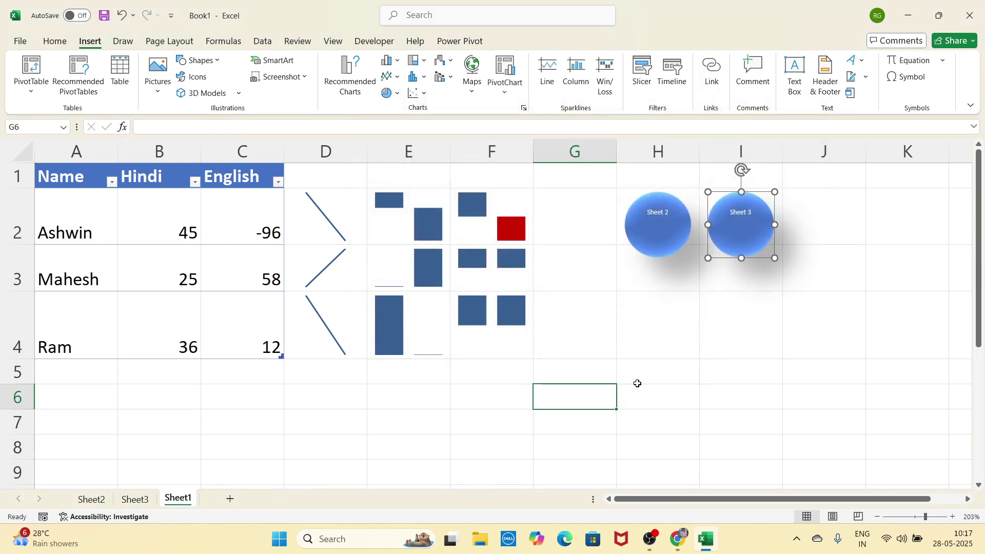
{"action": "left_click", "coordinate": [709, 369]}
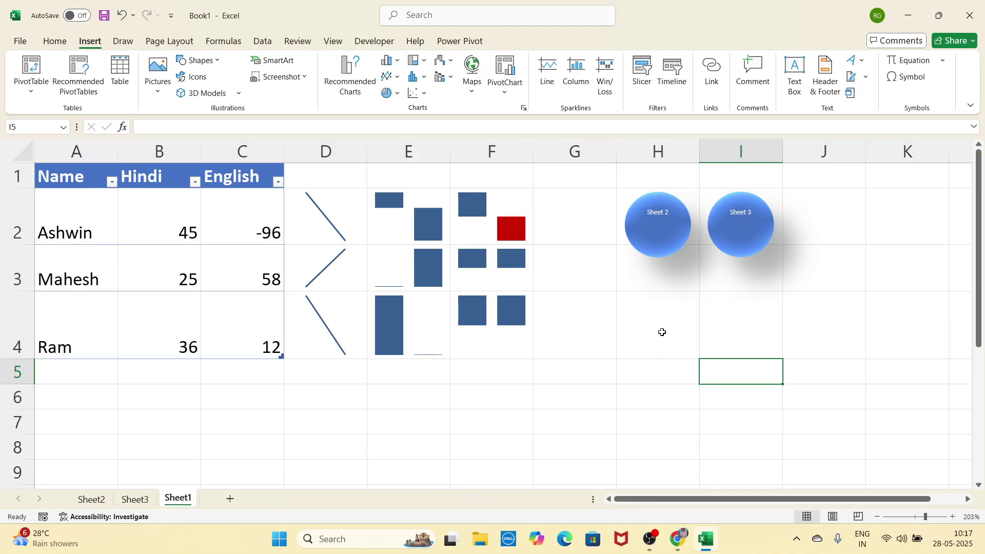
Step: Test both circle links, returning to Sheet1 after each jump
{"action": "left_click", "coordinate": [661, 238]}
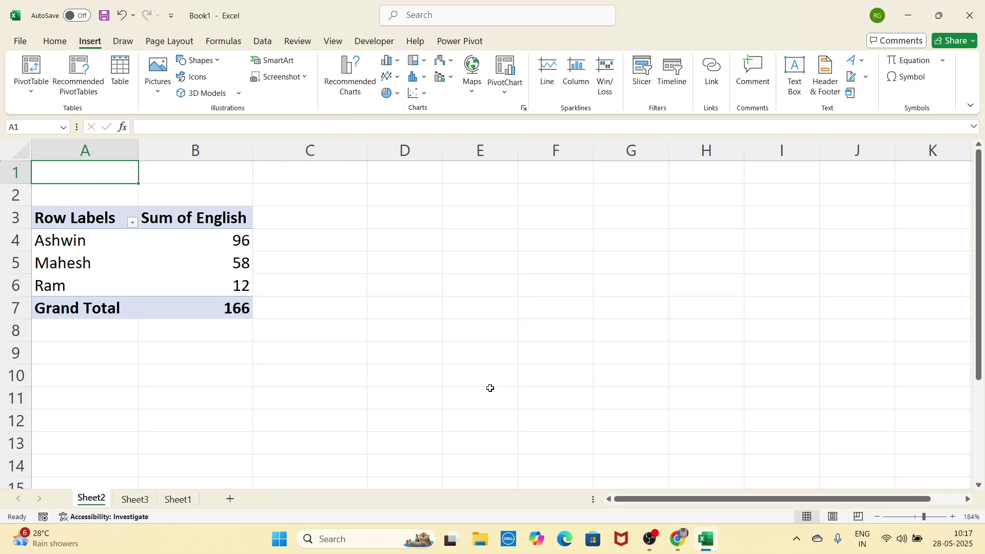
{"action": "left_click", "coordinate": [193, 499]}
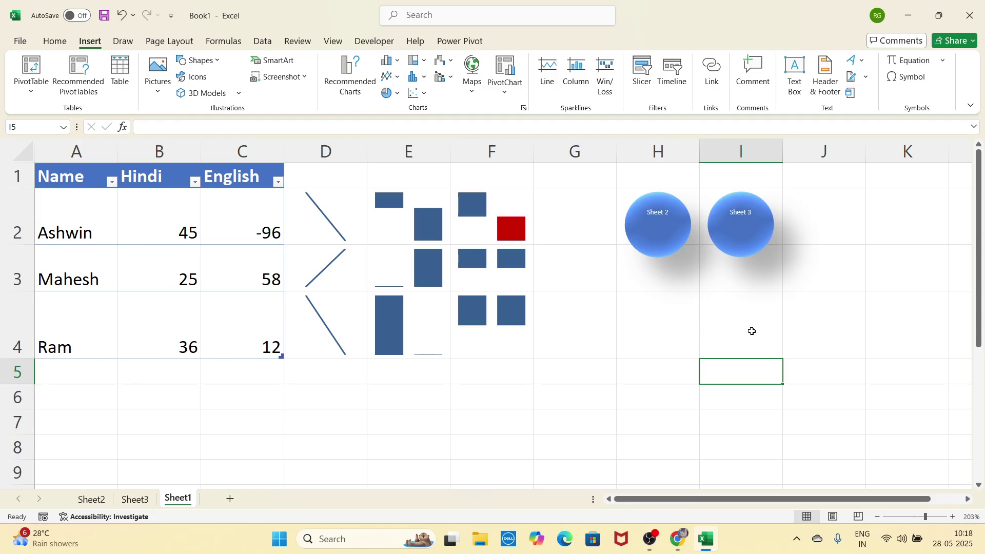
{"action": "left_click", "coordinate": [755, 238]}
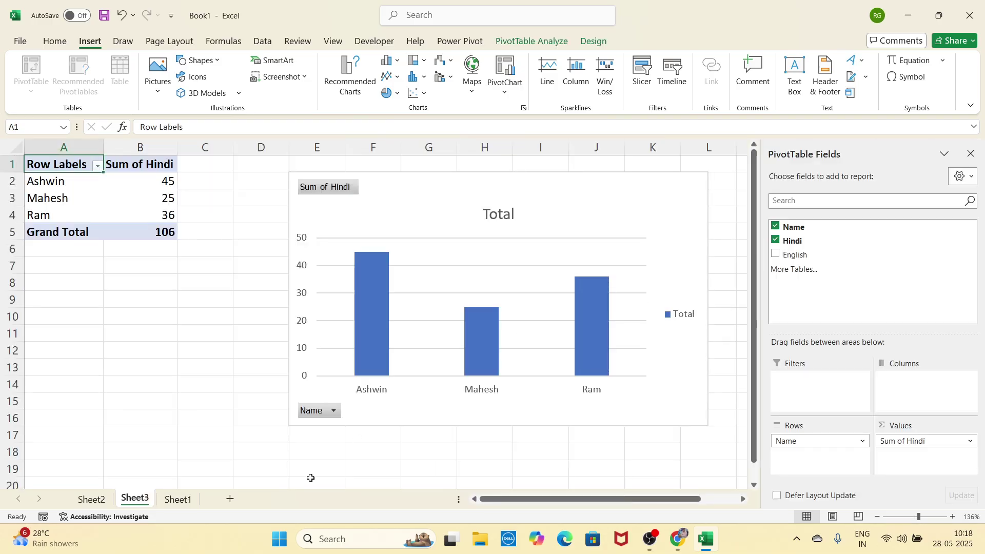
{"action": "left_click", "coordinate": [185, 500]}
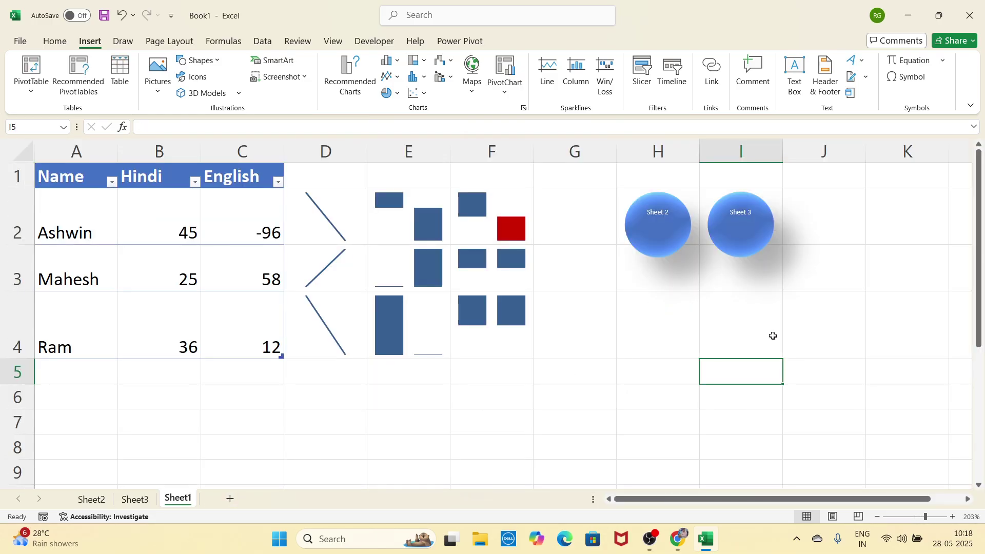
{"action": "left_click", "coordinate": [682, 358]}
{"action": "left_click", "coordinate": [671, 393]}
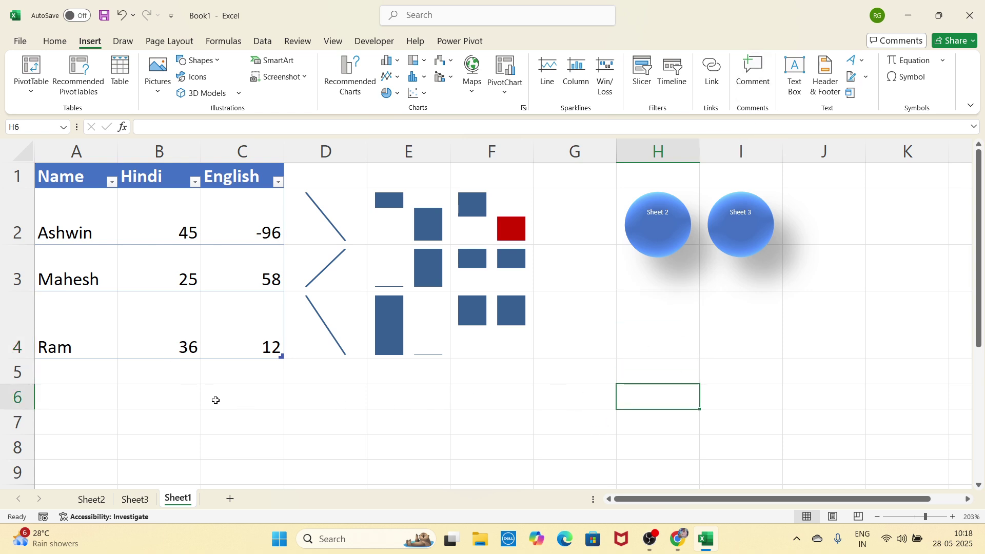
{"action": "left_click", "coordinate": [80, 234]}
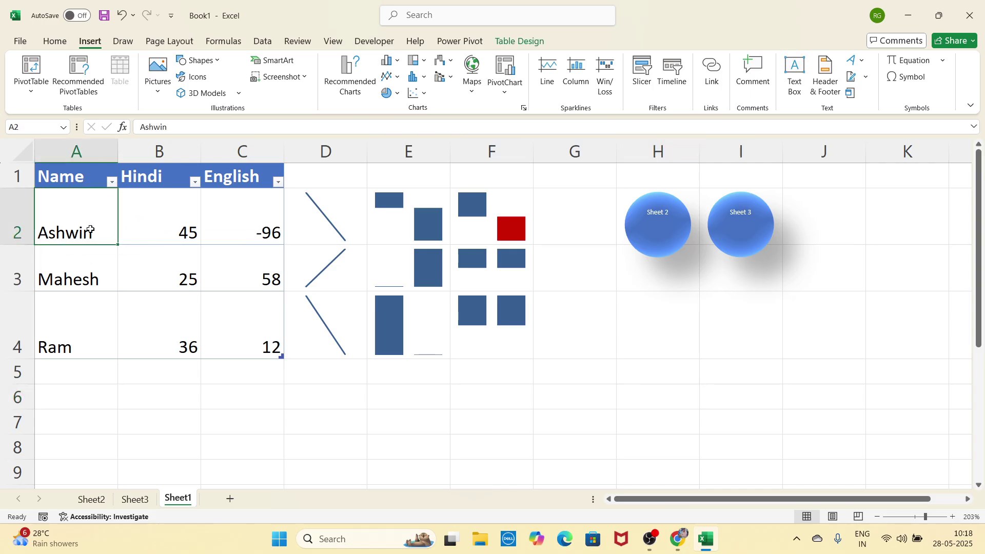
{"action": "left_click", "coordinate": [751, 77]}
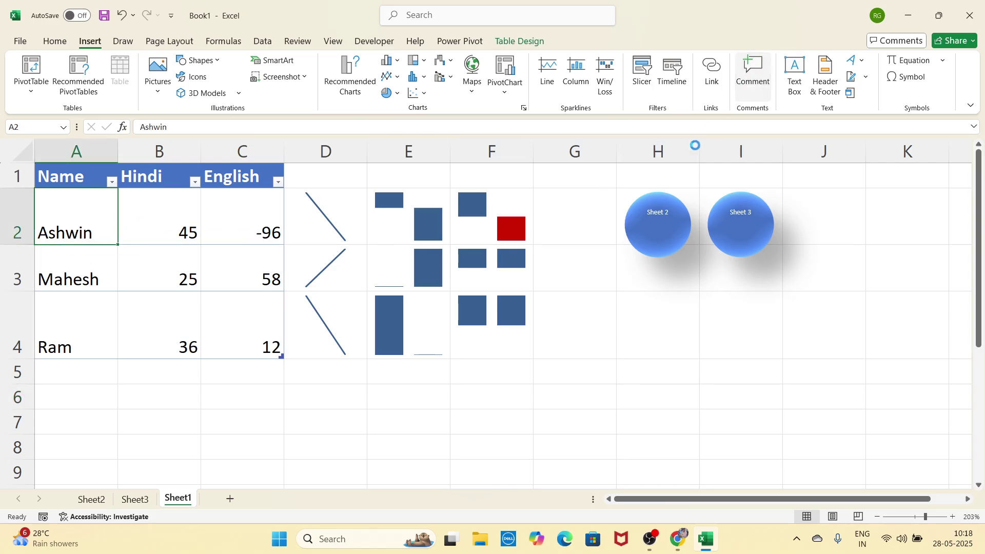
{"action": "type", "text": "f"}
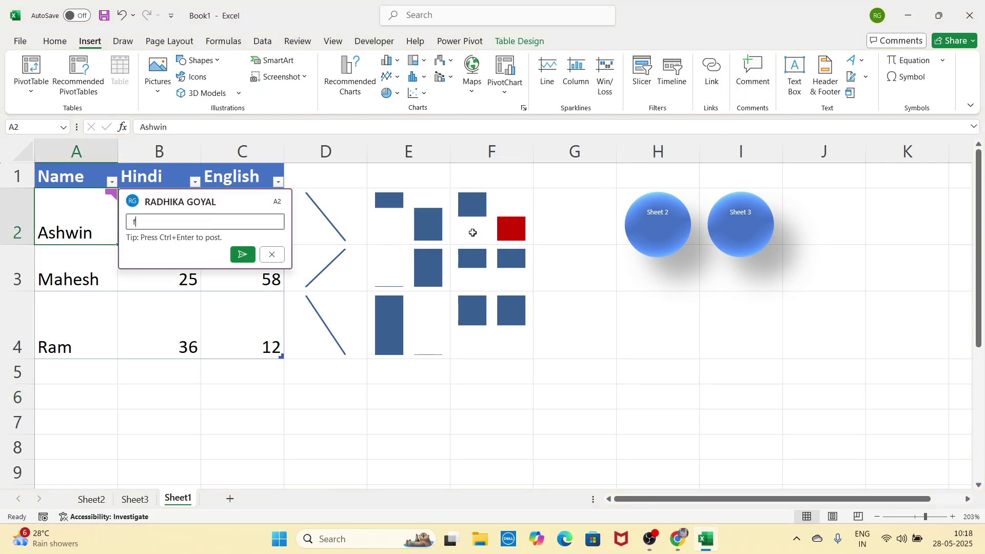
{"action": "type", "text": "fgfgfhdsdfd"}
{"action": "left_click", "coordinate": [281, 258]}
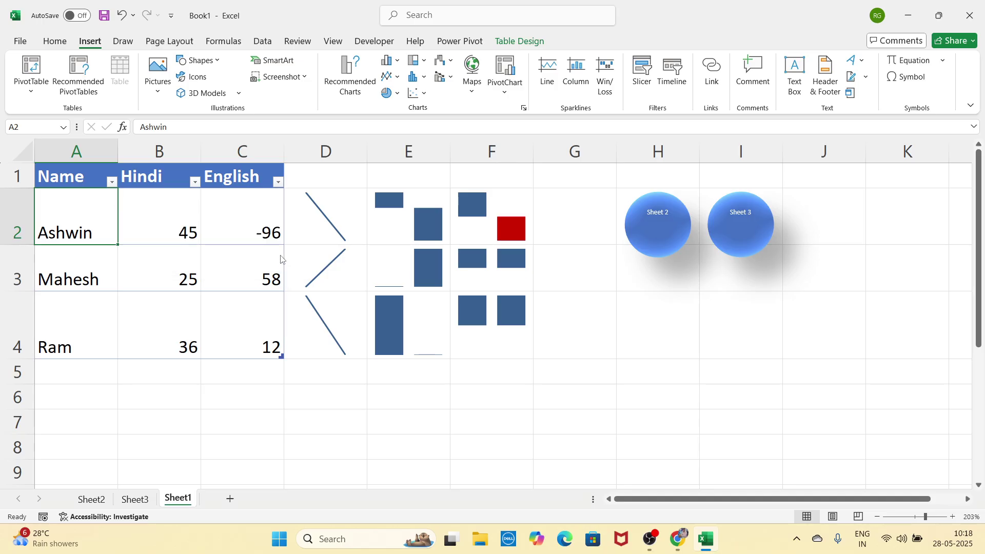
{"action": "left_click", "coordinate": [811, 377]}
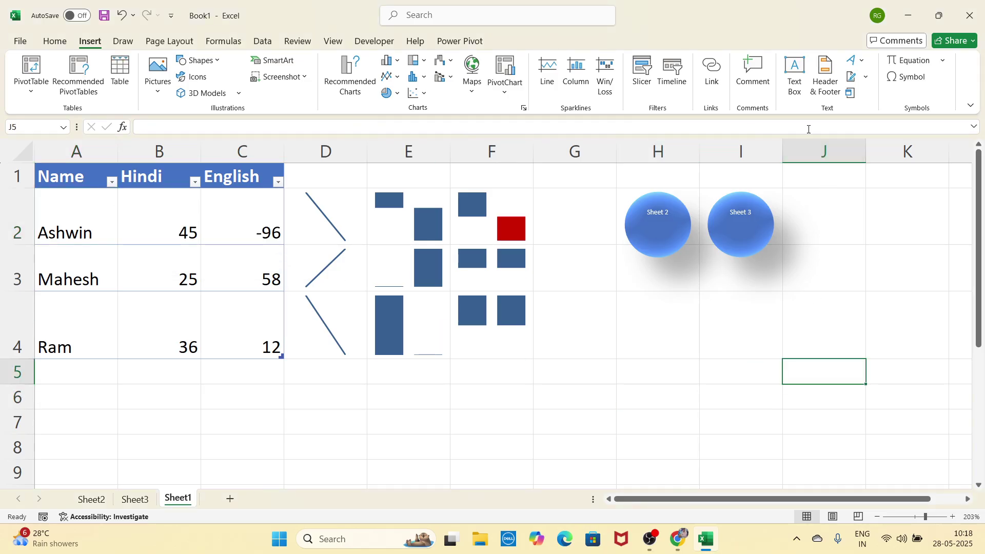
{"action": "left_click", "coordinate": [800, 82]}
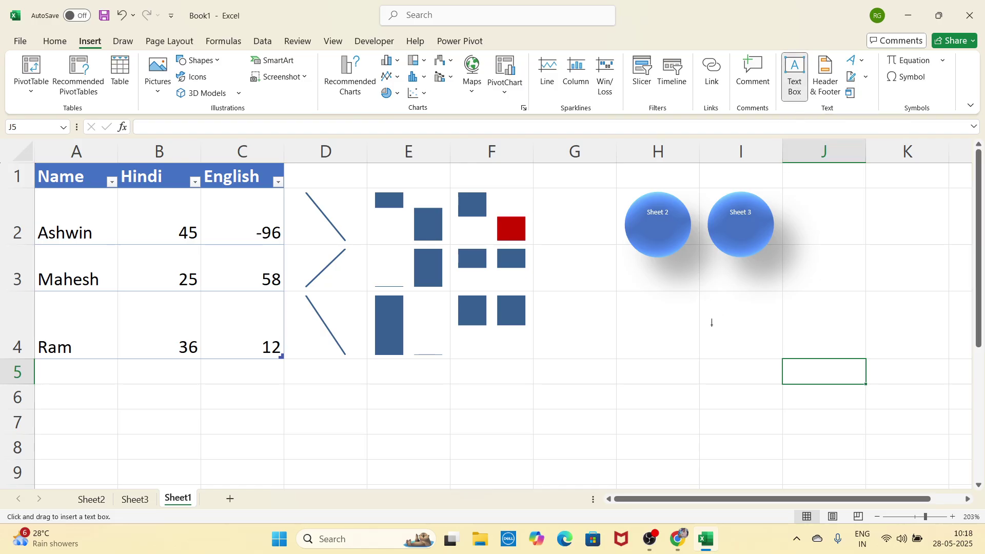
{"action": "left_click_drag", "start_coordinate": [342, 388], "coordinate": [830, 465]}
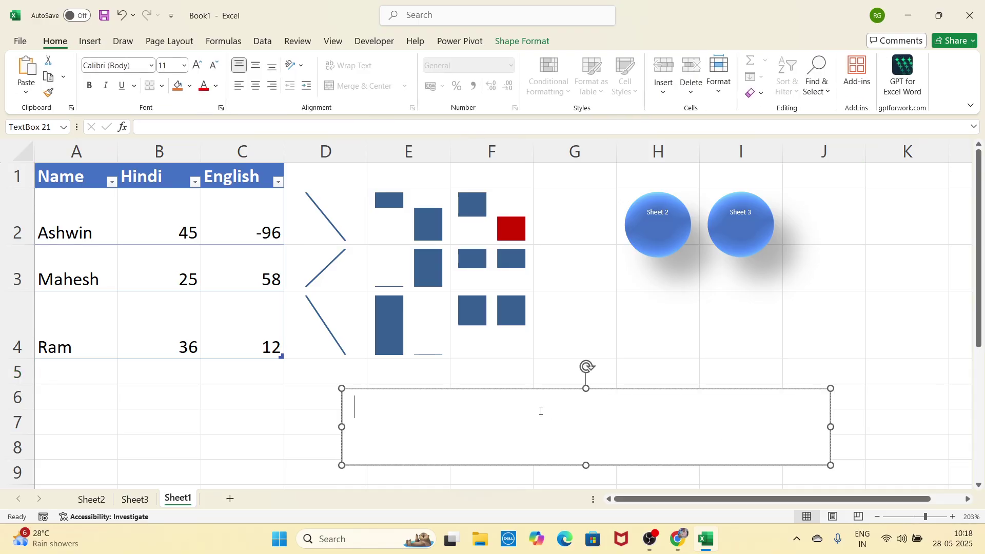
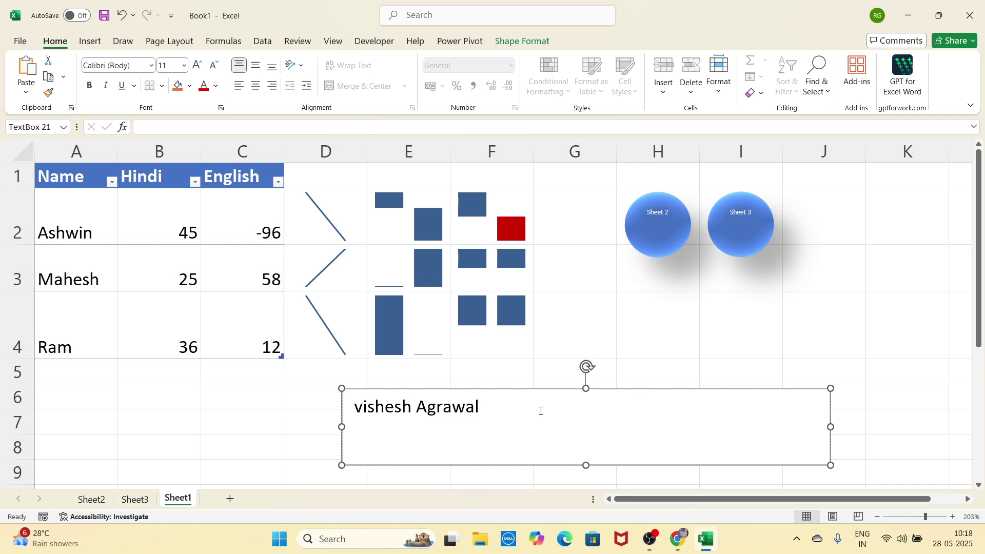
{"action": "left_click_drag", "start_coordinate": [508, 417], "coordinate": [359, 408]}
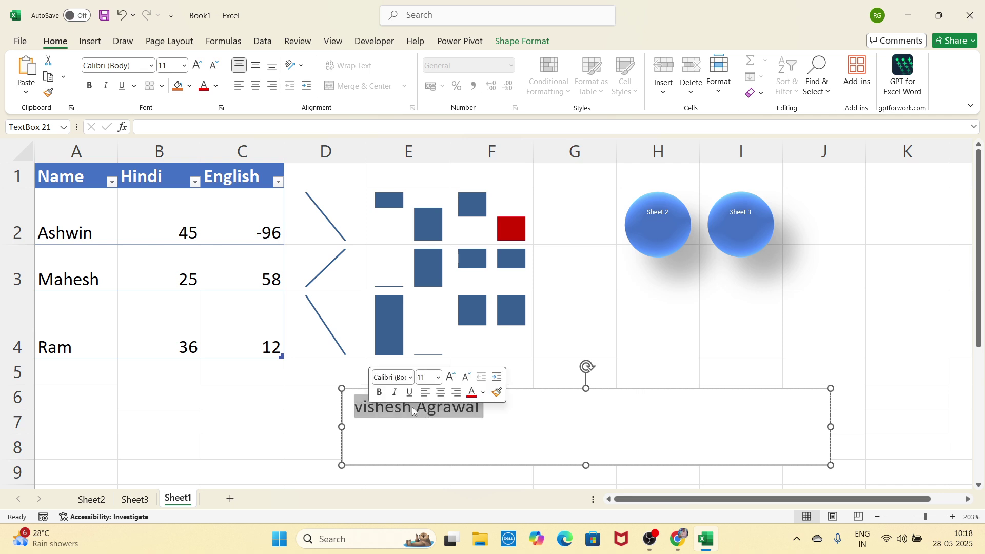
{"action": "left_click", "coordinate": [449, 377]}
{"action": "left_click", "coordinate": [449, 377]}
{"action": "left_click", "coordinate": [449, 377]}
{"action": "left_click", "coordinate": [449, 377]}
{"action": "left_click", "coordinate": [448, 377]}
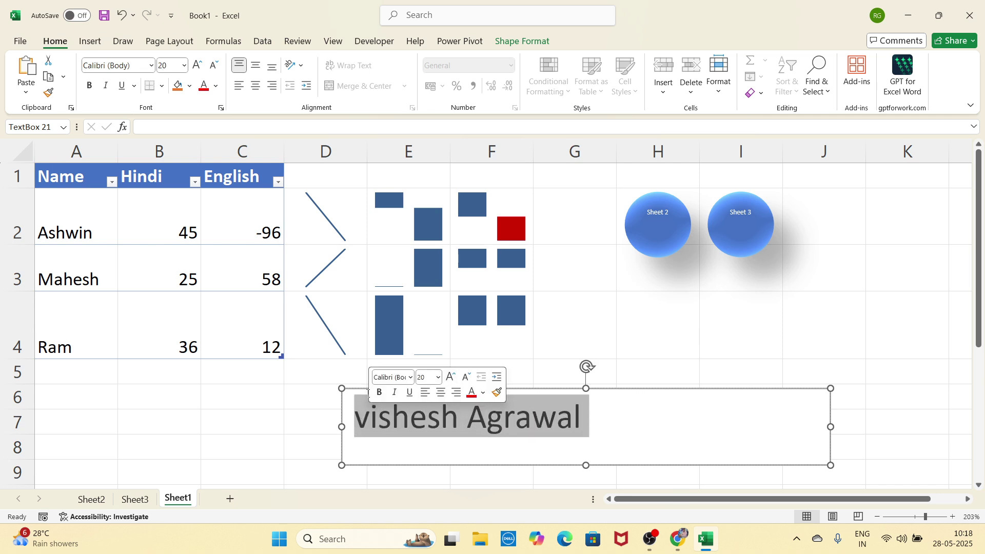
{"action": "left_click", "coordinate": [380, 392]}
{"action": "left_click", "coordinate": [702, 432]}
{"action": "key", "text": "Escape"}
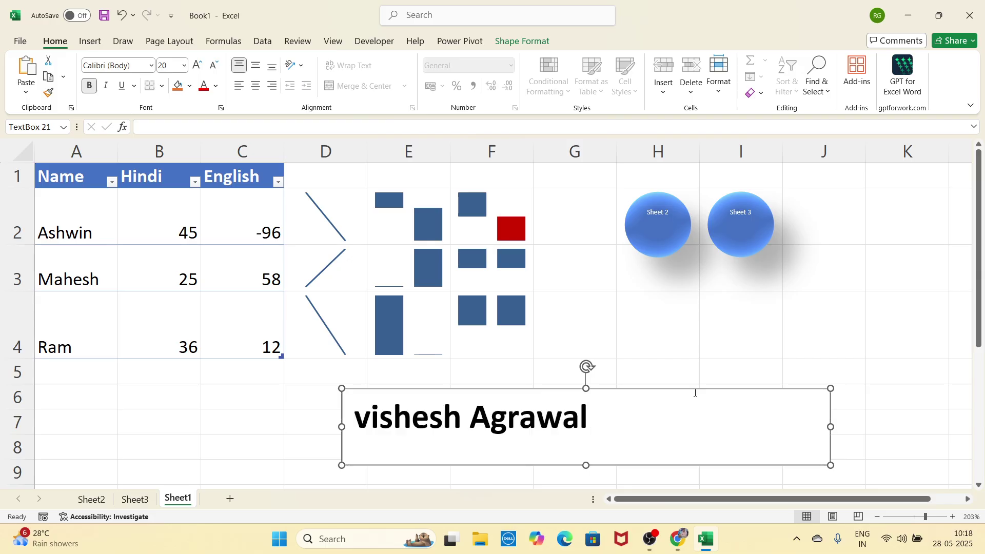
{"action": "left_click", "coordinate": [537, 42]}
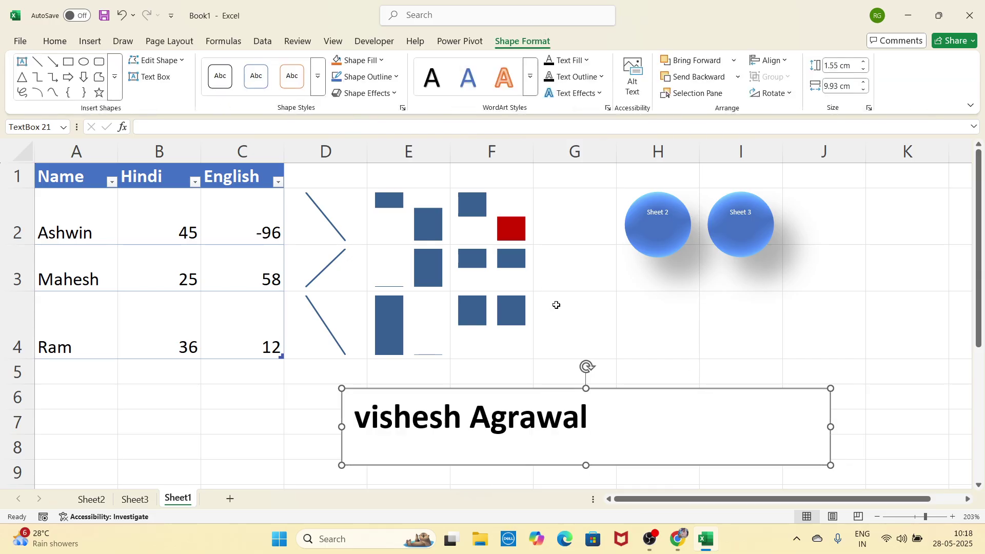
{"action": "left_click_drag", "start_coordinate": [615, 389], "coordinate": [500, 383]}
{"action": "left_click", "coordinate": [381, 60]}
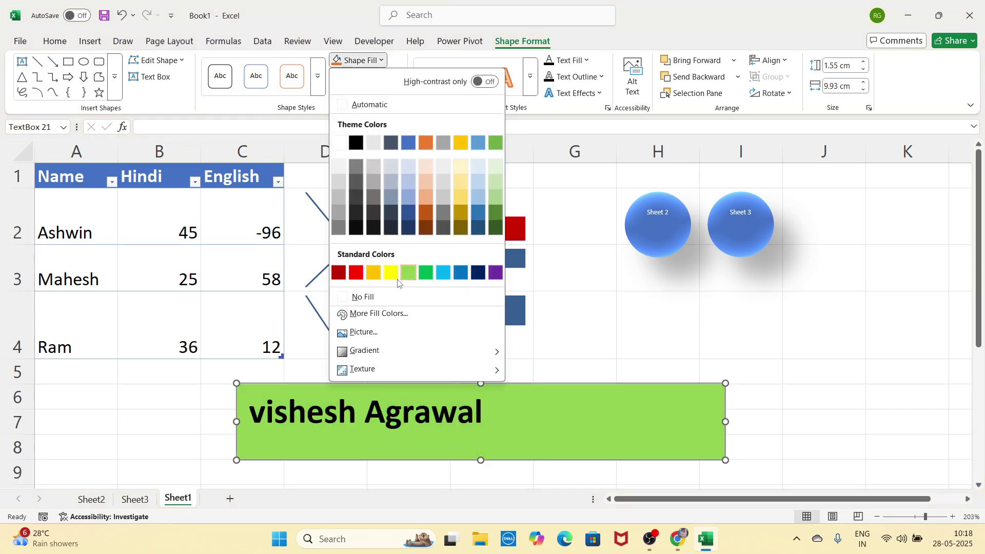
{"action": "left_click", "coordinate": [832, 369]}
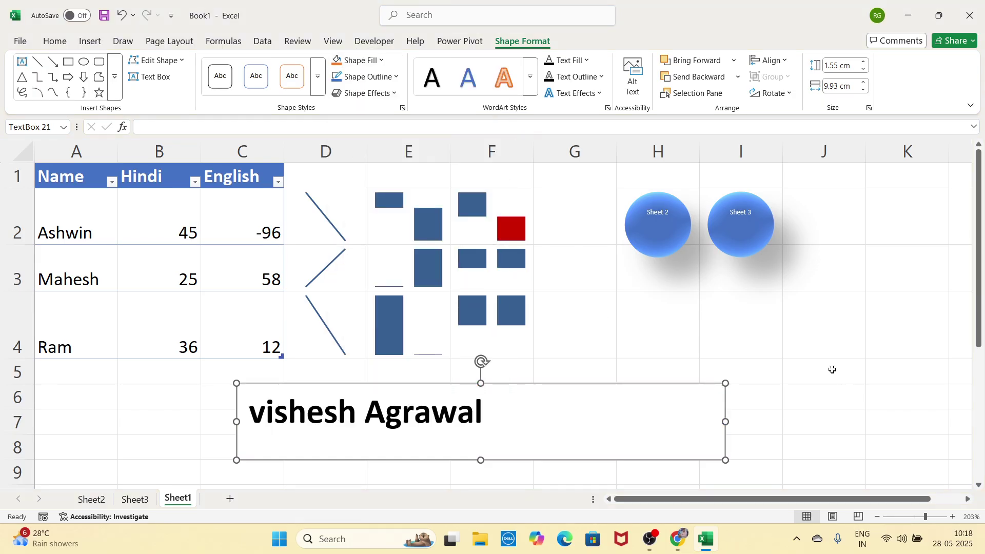
{"action": "right_click", "coordinate": [694, 382]}
{"action": "left_click", "coordinate": [730, 63]}
{"action": "left_click", "coordinate": [90, 41]}
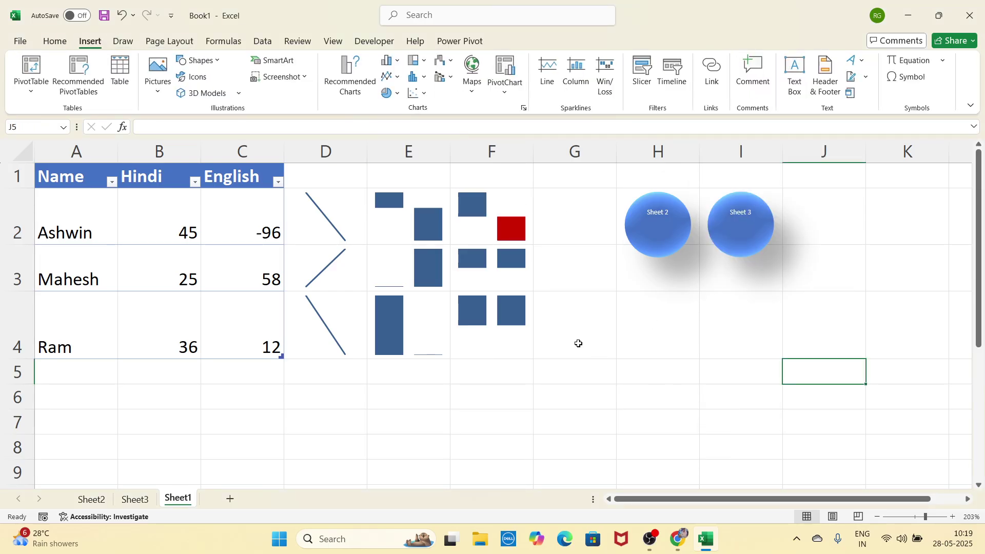
Step: Switch to Header & Footer layout view and look over the header and footer areas
{"action": "left_click", "coordinate": [826, 82]}
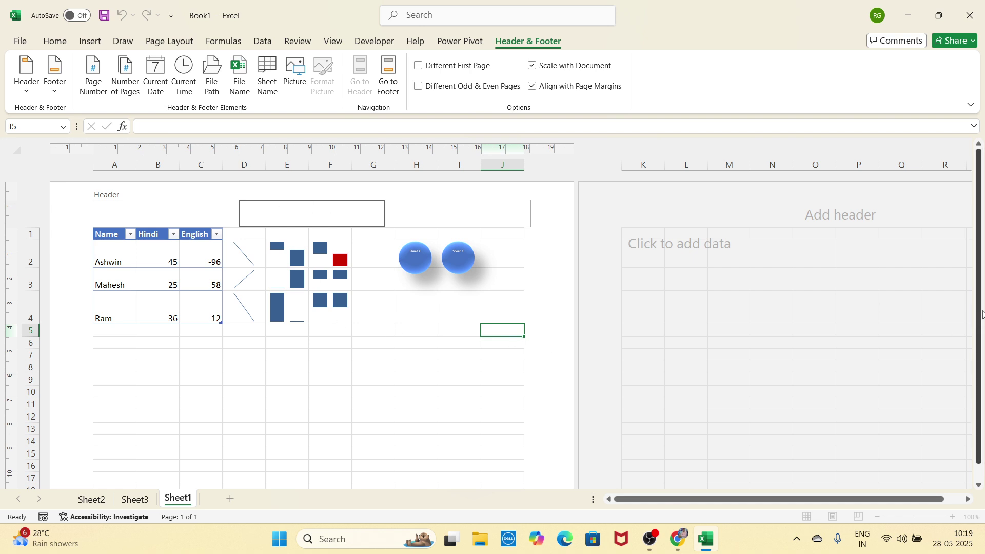
{"action": "left_click_drag", "start_coordinate": [981, 314], "coordinate": [981, 390]}
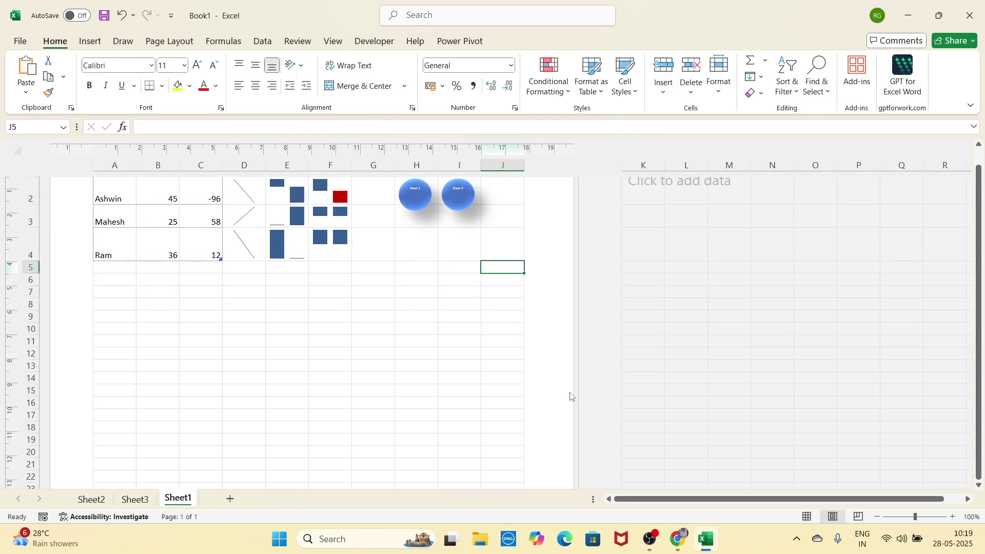
{"action": "scroll", "coordinate": [482, 383], "scroll_direction": "down", "scroll_amount": 7}
{"action": "left_click", "coordinate": [322, 460]}
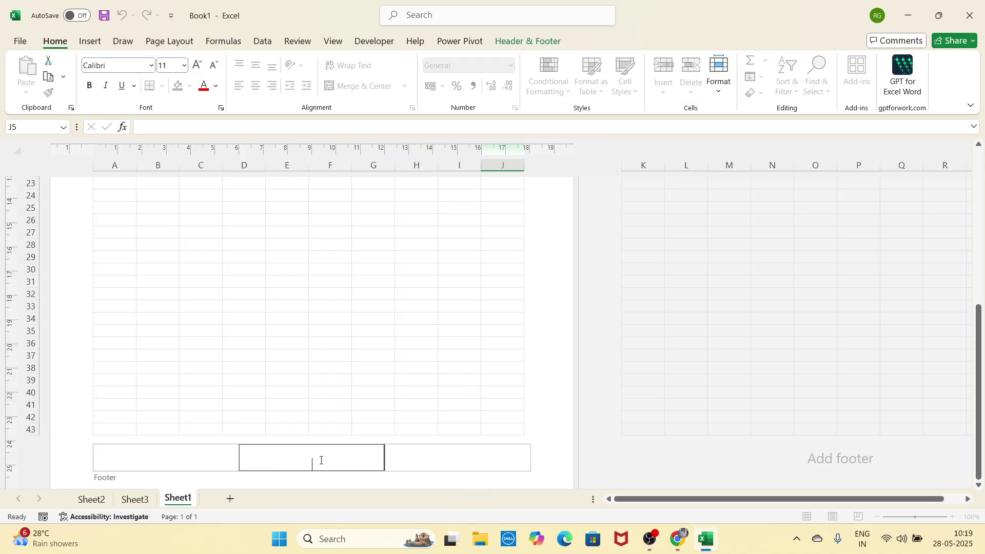
{"action": "left_click_drag", "start_coordinate": [984, 346], "coordinate": [982, 192]}
{"action": "left_click", "coordinate": [342, 222]}
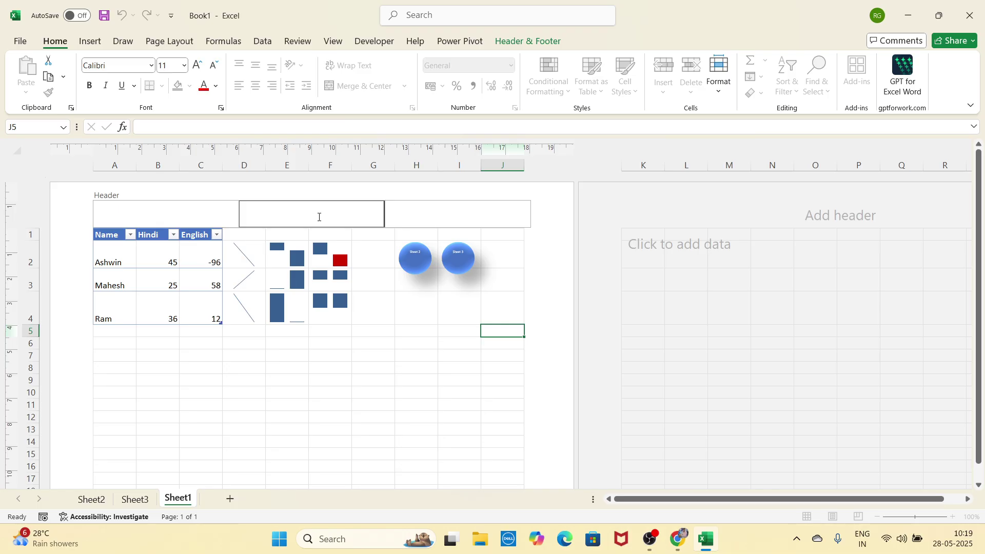
{"action": "left_click", "coordinate": [374, 322]}
{"action": "scroll", "coordinate": [379, 333], "scroll_direction": "down", "scroll_amount": 10}
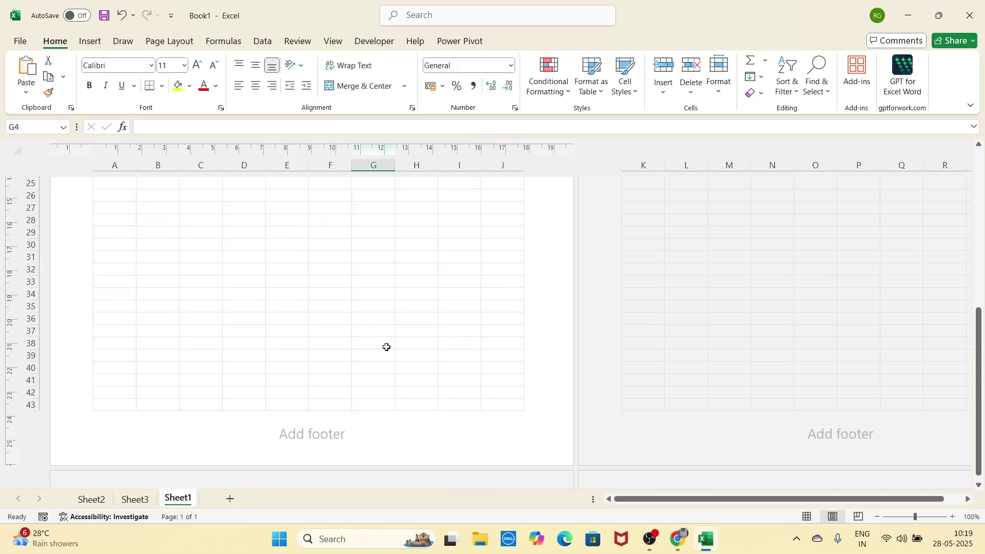
{"action": "scroll", "coordinate": [346, 344], "scroll_direction": "up", "scroll_amount": 10}
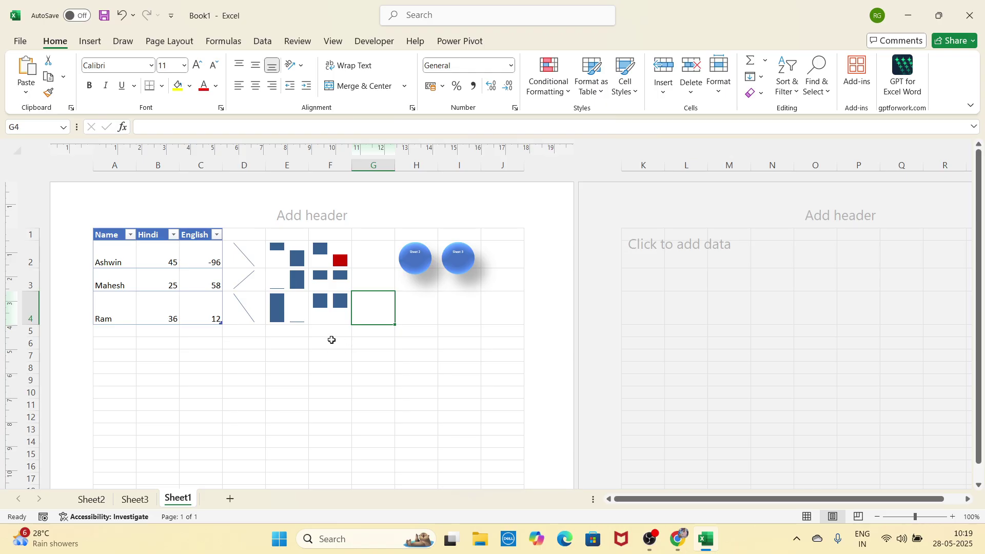
Step: Enter 'Shyam Computer' as the centred page header
{"action": "left_click", "coordinate": [313, 215]}
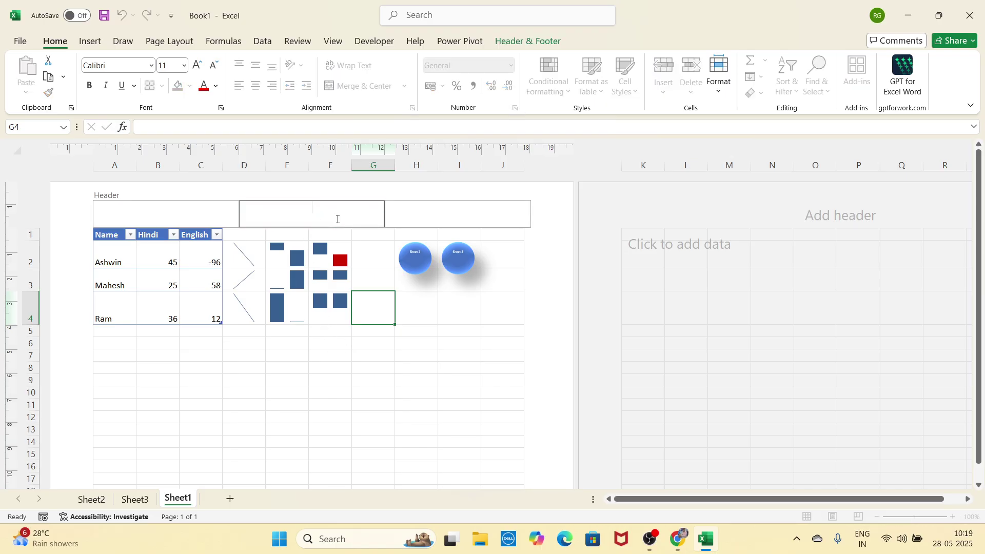
{"action": "type", "text": "Shyam Computer Aca"}
{"action": "key", "text": "BackSpace"}
{"action": "key", "text": "BackSpace"}
{"action": "key", "text": "BackSpace"}
{"action": "left_click", "coordinate": [490, 334]}
Step: Enter 'indore MP' as the centred page footer
{"action": "scroll", "coordinate": [446, 351], "scroll_direction": "down", "scroll_amount": 10}
{"action": "left_click", "coordinate": [326, 286]}
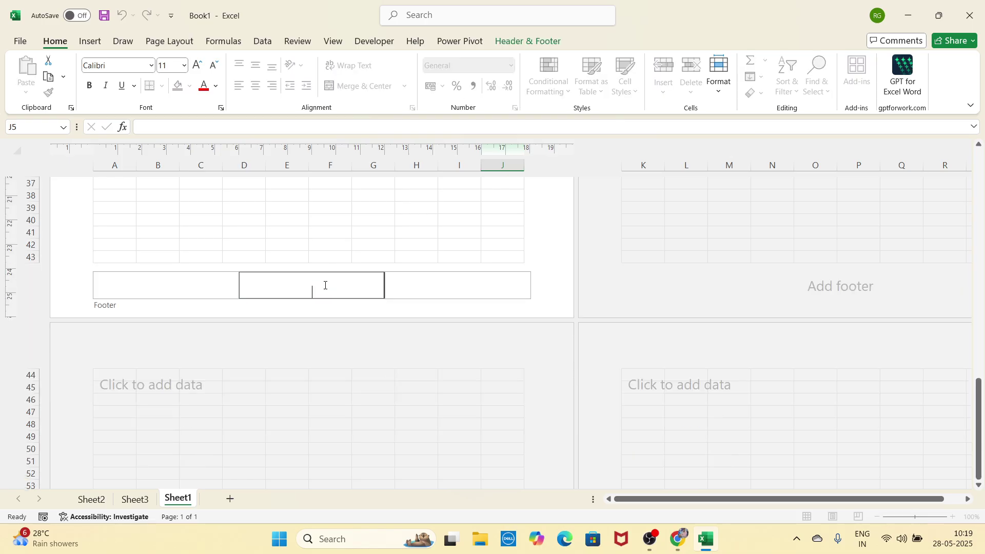
{"action": "type", "text": "indore MO"}
{"action": "key", "text": "BackSpace"}
{"action": "type", "text": "P"}
{"action": "left_click", "coordinate": [415, 235]}
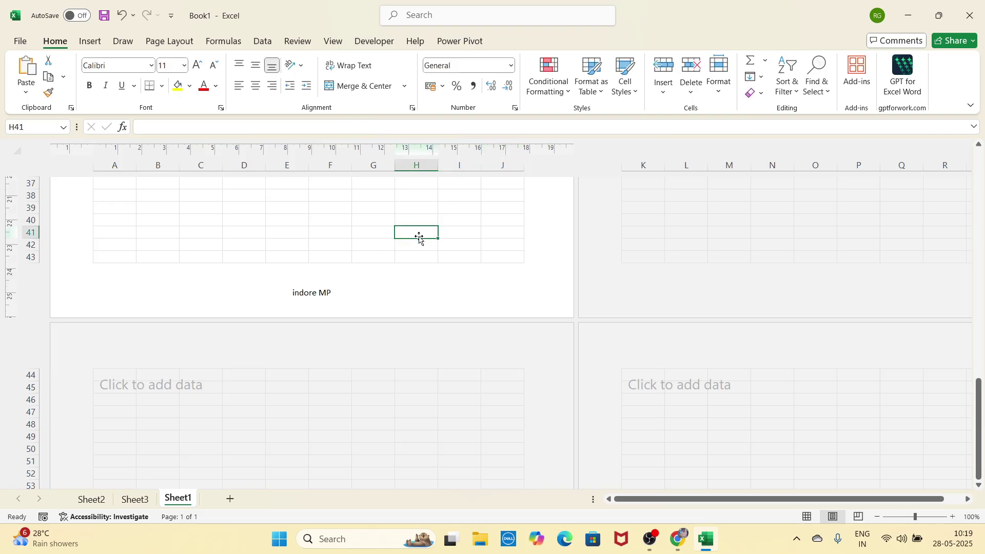
Step: Scroll through the pages to confirm the header appears on the second page
{"action": "scroll", "coordinate": [424, 239], "scroll_direction": "up", "scroll_amount": 15}
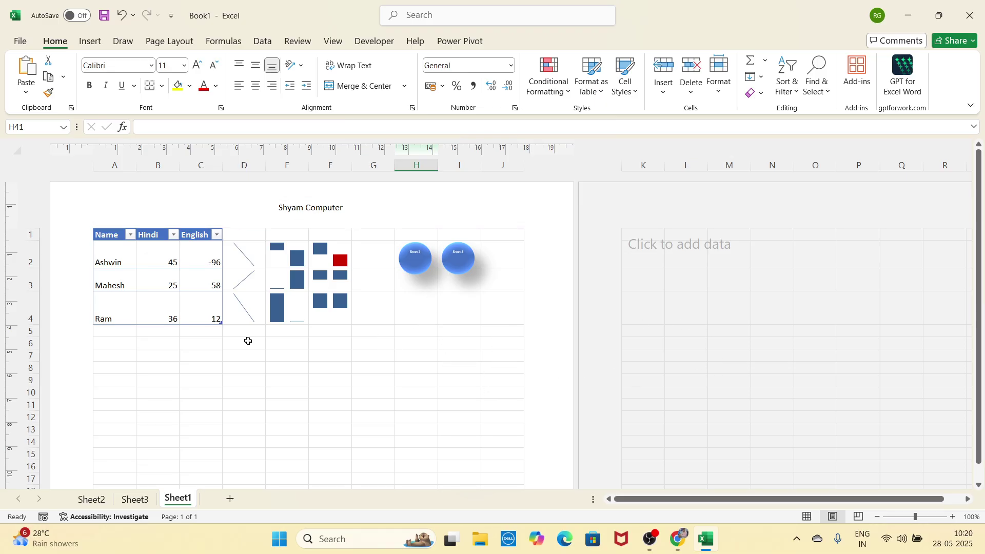
{"action": "scroll", "coordinate": [405, 382], "scroll_direction": "down", "scroll_amount": 3}
{"action": "scroll", "coordinate": [405, 382], "scroll_direction": "up", "scroll_amount": 3}
{"action": "left_click", "coordinate": [743, 308]}
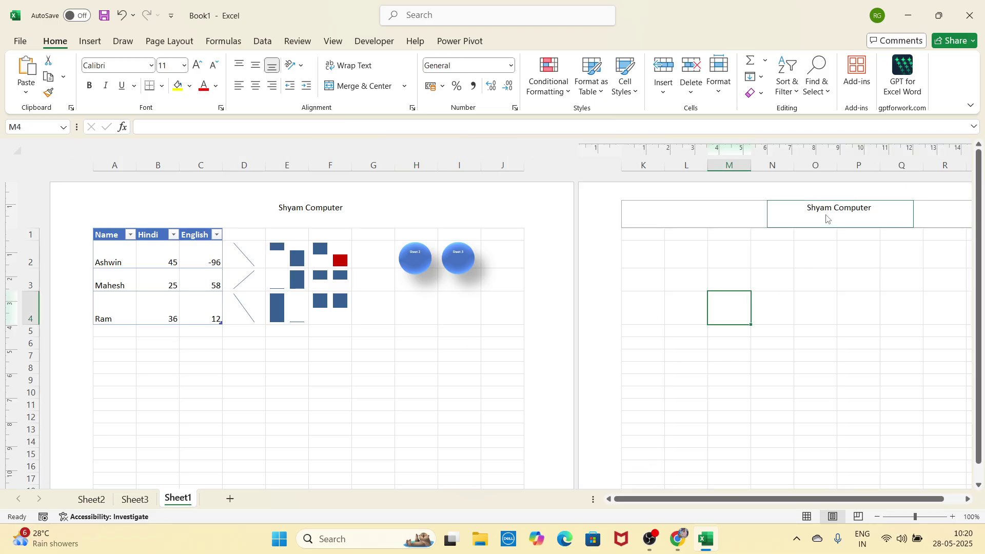
{"action": "scroll", "coordinate": [848, 238], "scroll_direction": "down", "scroll_amount": 8}
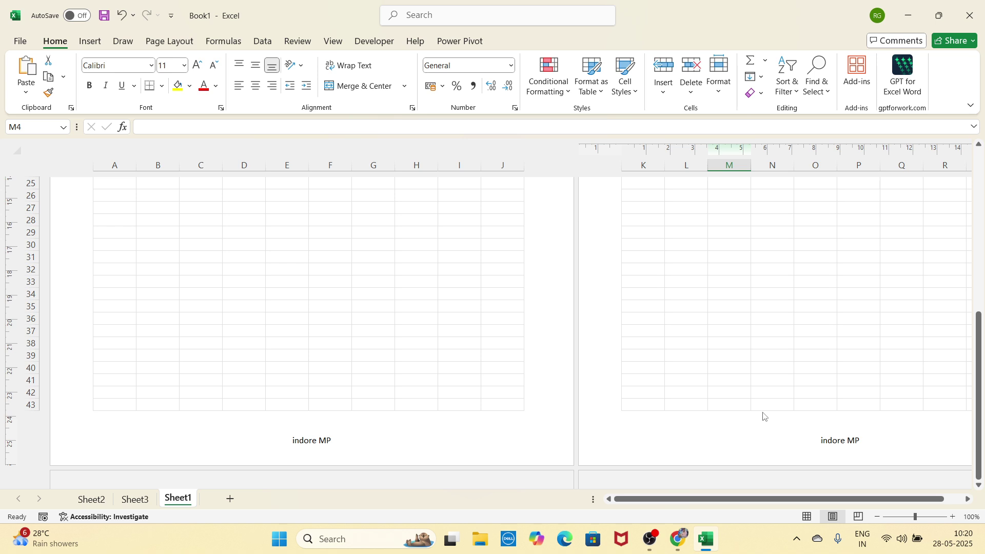
{"action": "scroll", "coordinate": [595, 370], "scroll_direction": "up", "scroll_amount": 8}
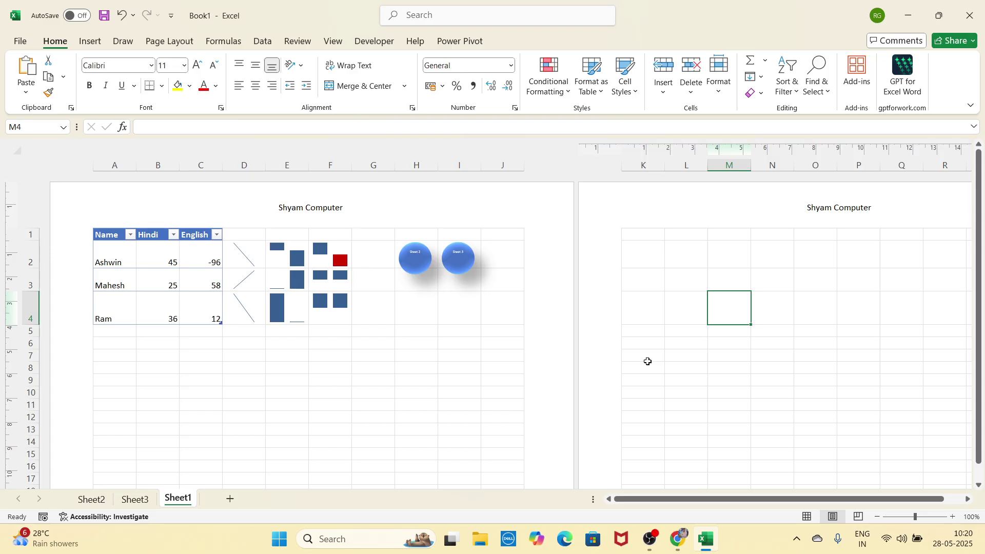
{"action": "left_click", "coordinate": [90, 41]}
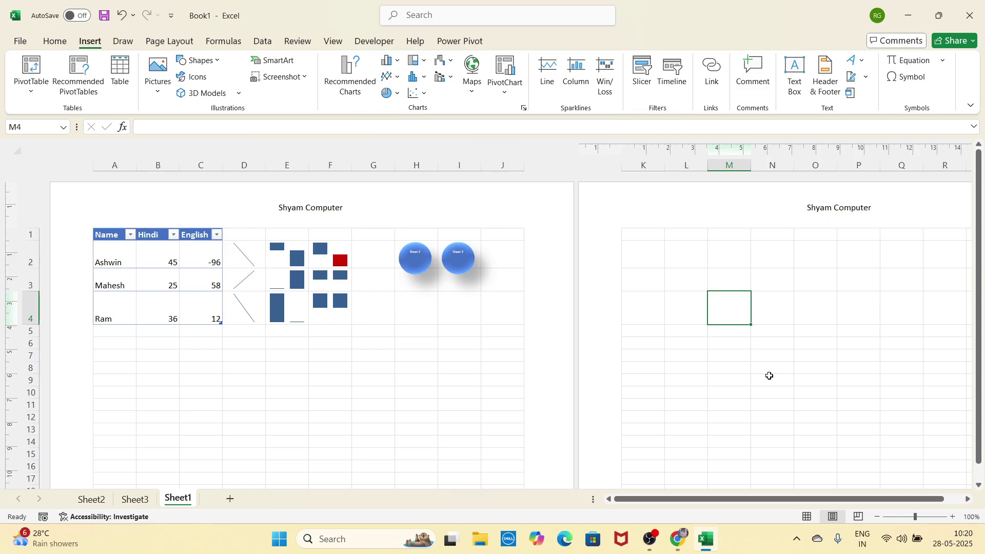
Step: Return to normal view and insert WordArt reading 'cghgfhgfh' over columns G–K
{"action": "left_click", "coordinate": [807, 517]}
{"action": "left_click", "coordinate": [554, 325]}
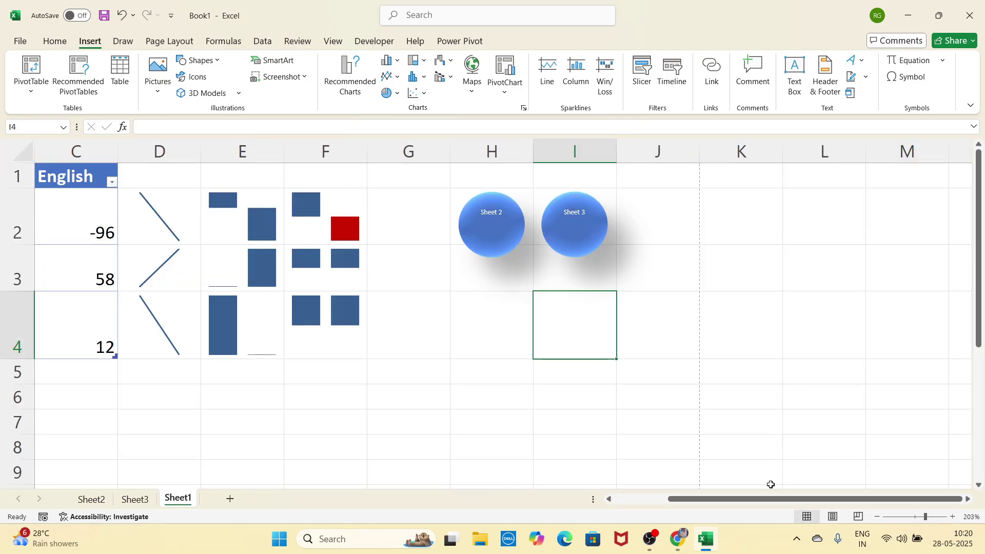
{"action": "left_click_drag", "start_coordinate": [770, 499], "coordinate": [690, 487]}
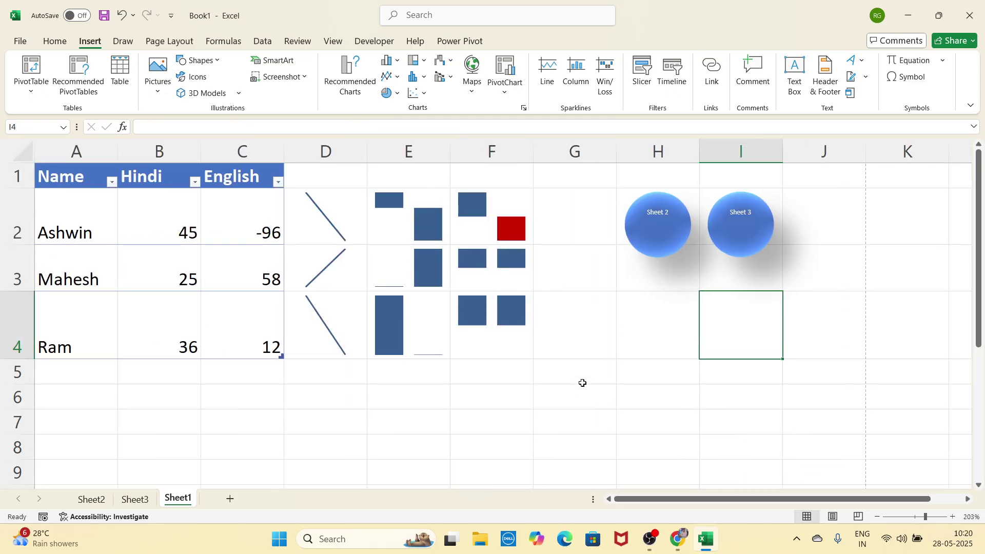
{"action": "left_click", "coordinate": [863, 64]}
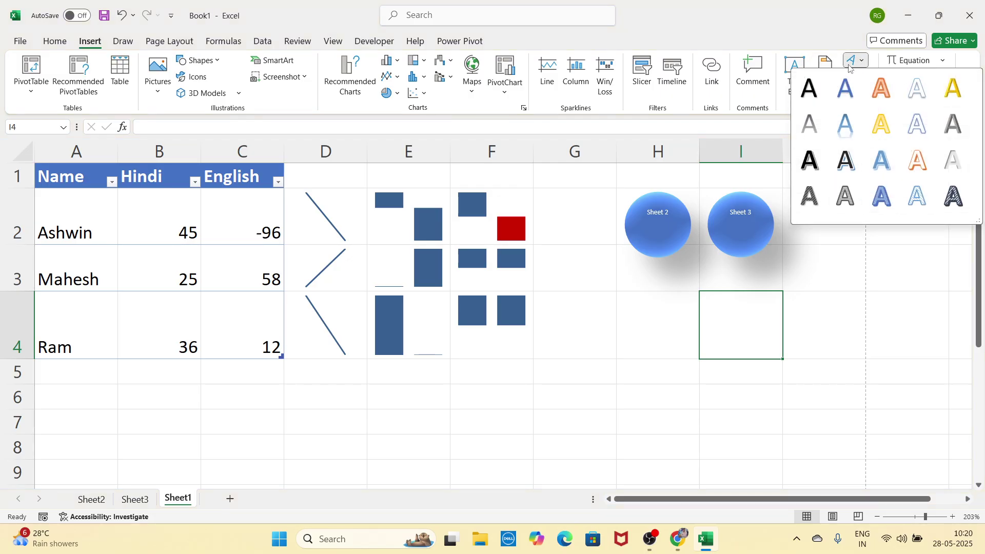
{"action": "left_click", "coordinate": [957, 200]}
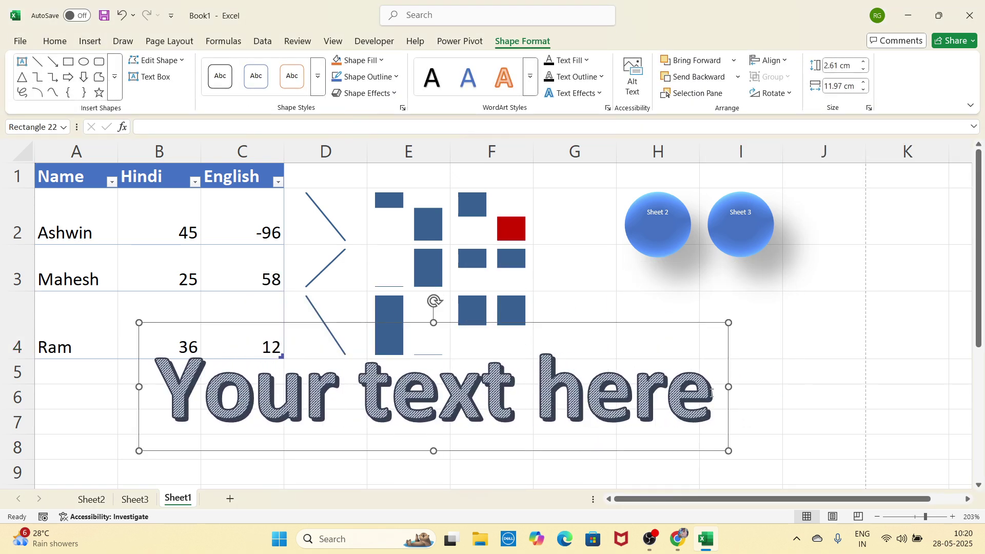
{"action": "left_click_drag", "start_coordinate": [718, 394], "coordinate": [264, 382]}
{"action": "type", "text": "cghgfhgfh"}
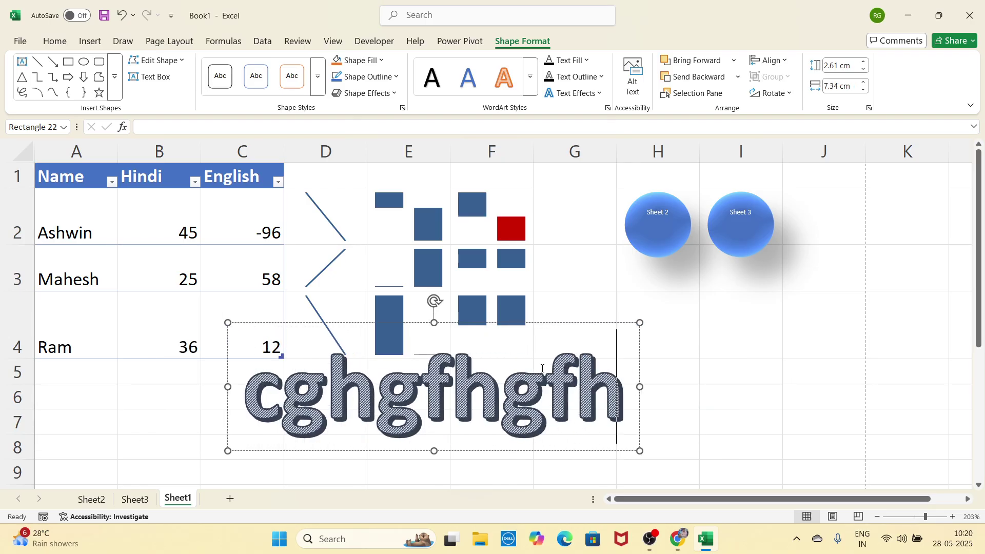
{"action": "left_click_drag", "start_coordinate": [549, 357], "coordinate": [667, 352]}
Step: Copy the WordArt, then delete it from the sheet
{"action": "right_click", "coordinate": [669, 354]}
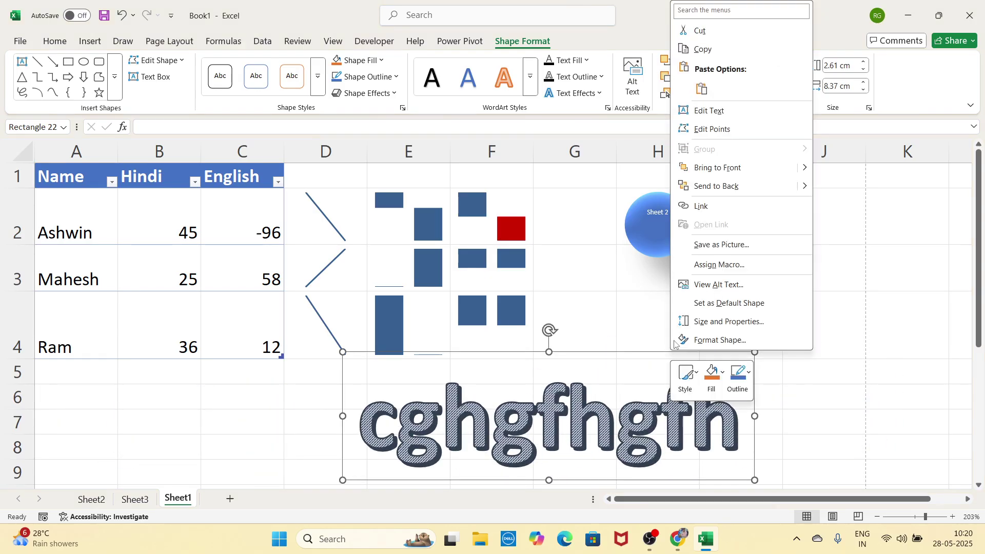
{"action": "left_click", "coordinate": [689, 49]}
{"action": "key", "text": "Delete"}
{"action": "left_click", "coordinate": [92, 41]}
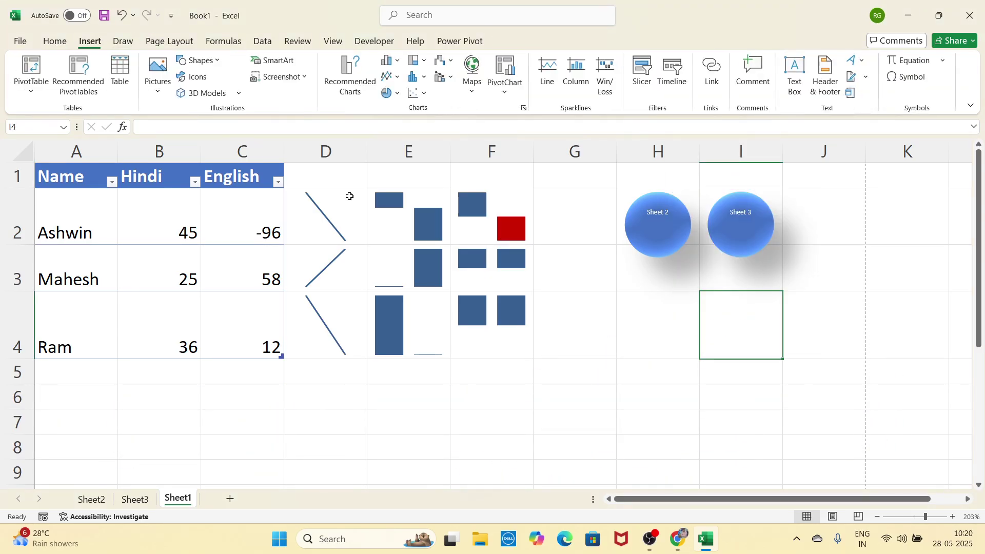
{"action": "left_click", "coordinate": [852, 78]}
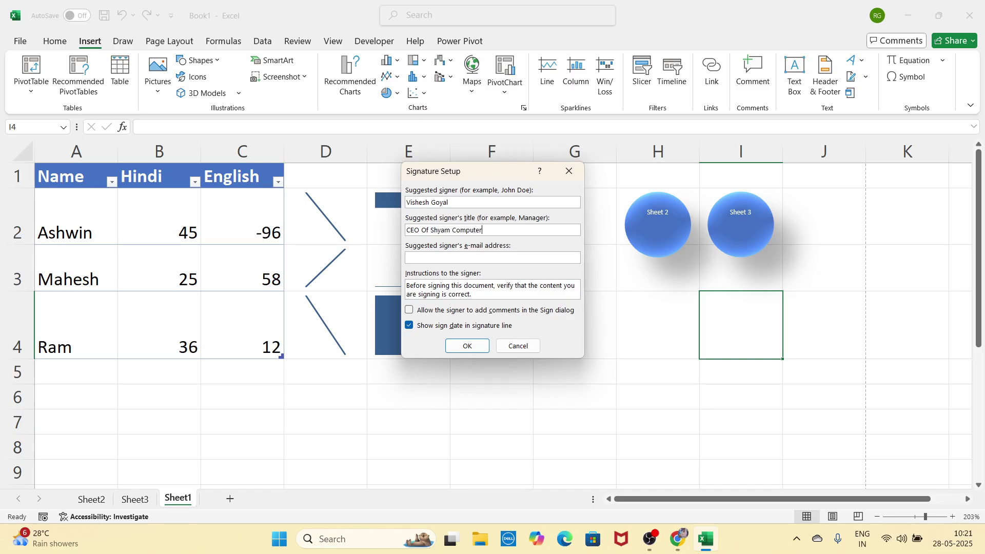
{"action": "left_click", "coordinate": [472, 346]}
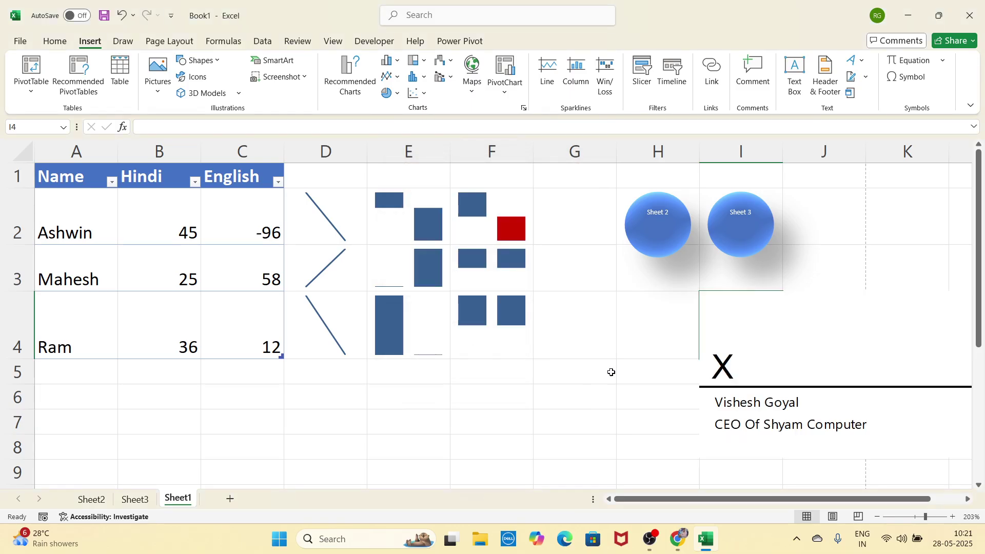
{"action": "left_click", "coordinate": [756, 342]}
{"action": "left_click_drag", "start_coordinate": [811, 346], "coordinate": [717, 345]}
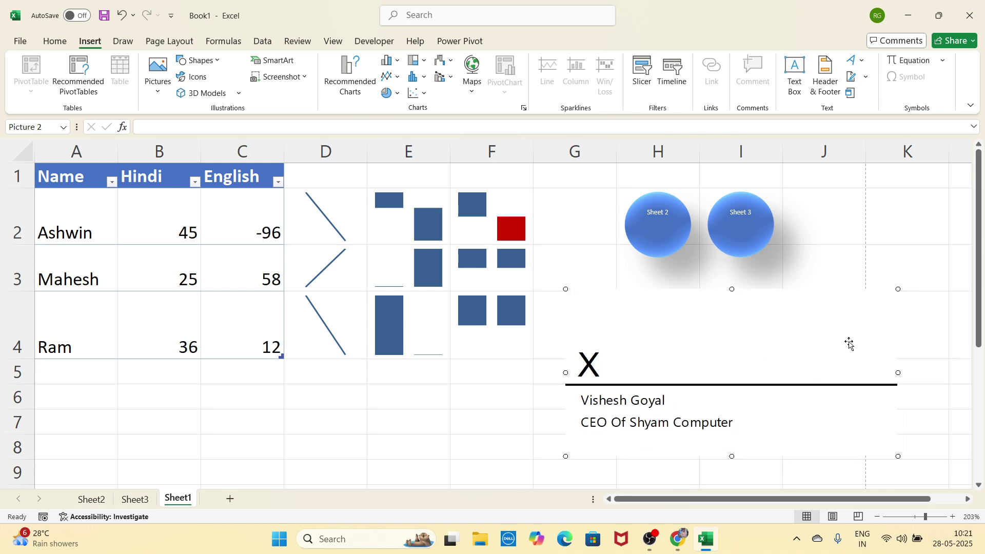
{"action": "left_click_drag", "start_coordinate": [898, 289], "coordinate": [816, 355]}
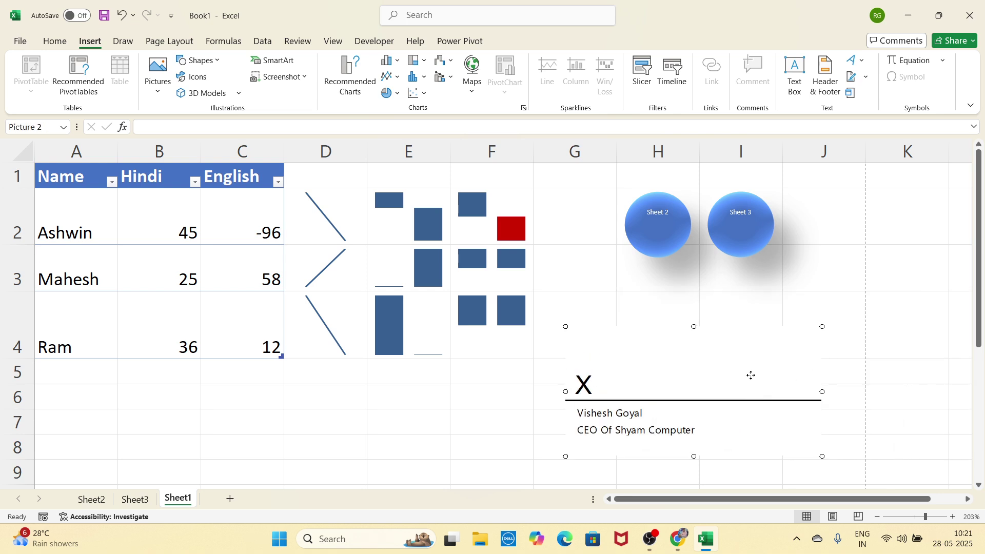
{"action": "left_click_drag", "start_coordinate": [750, 376], "coordinate": [771, 335]}
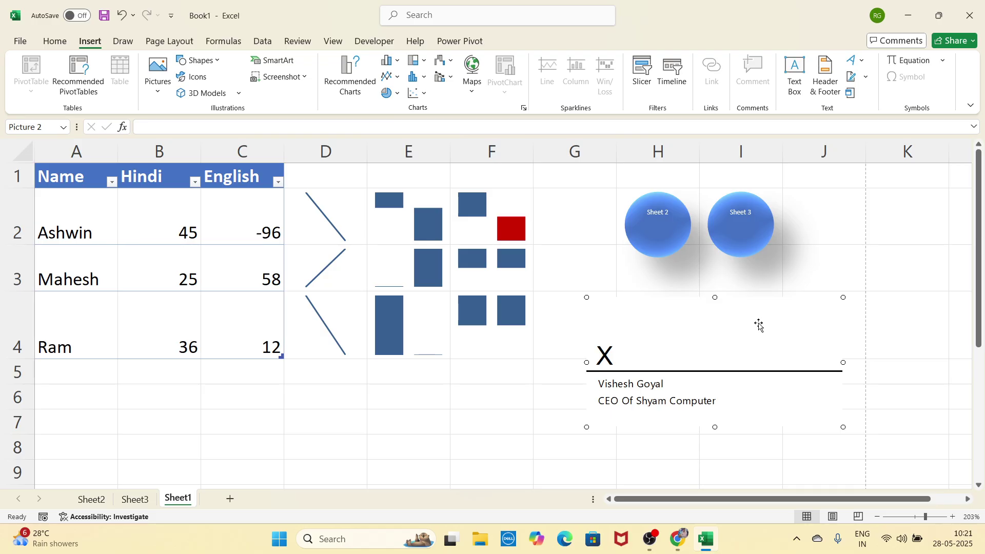
{"action": "mouse_move", "coordinate": [758, 324]}
{"action": "left_mouse_down"}
{"action": "mouse_move", "coordinate": [744, 313]}
{"action": "mouse_move", "coordinate": [755, 322]}
{"action": "left_mouse_up"}
{"action": "right_click", "coordinate": [755, 322]}
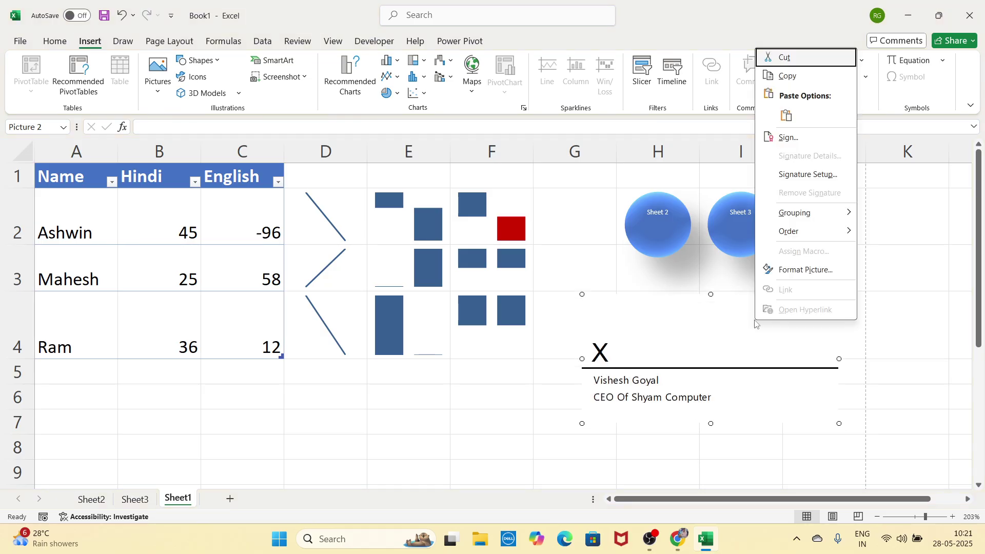
{"action": "left_click", "coordinate": [766, 59]}
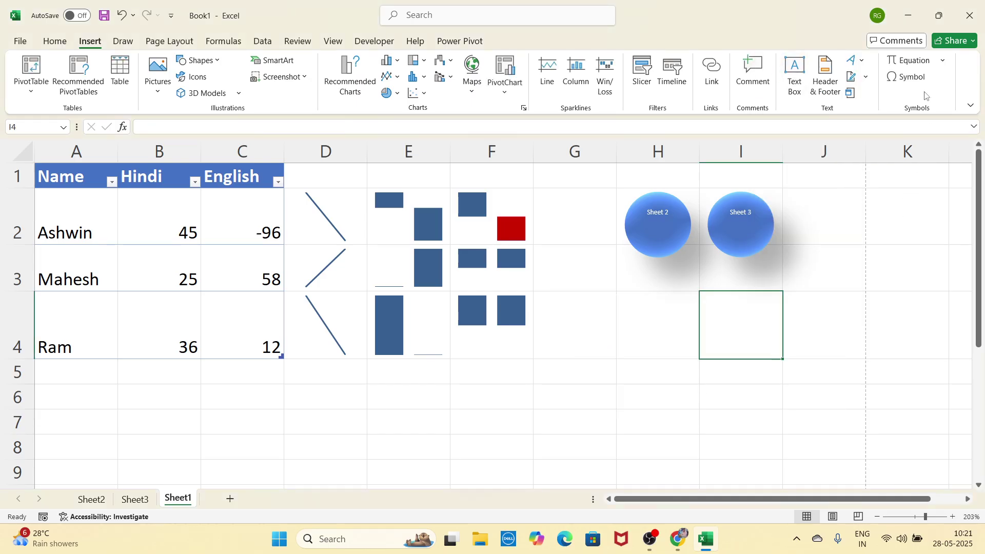
{"action": "left_click", "coordinate": [935, 62]}
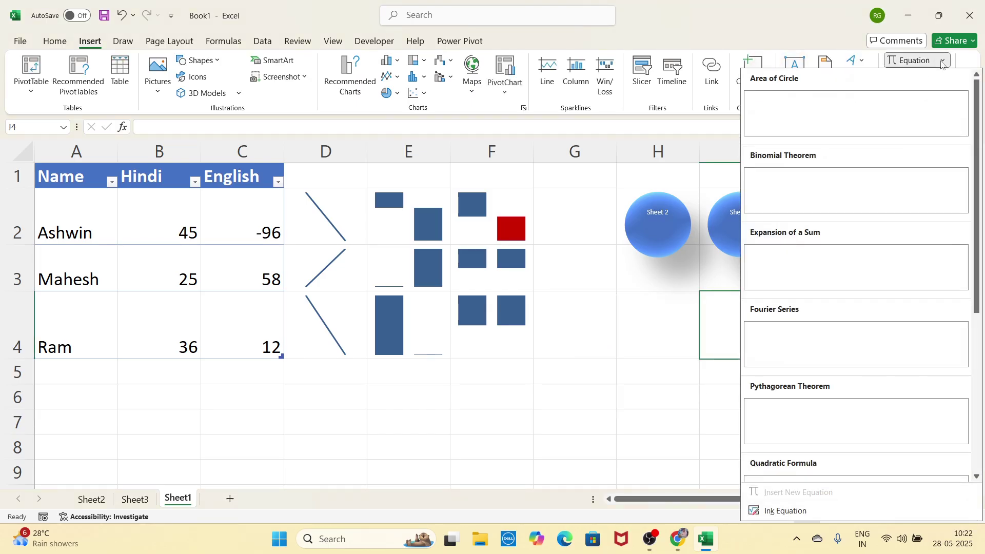
{"action": "scroll", "coordinate": [892, 282], "scroll_direction": "down", "scroll_amount": 5}
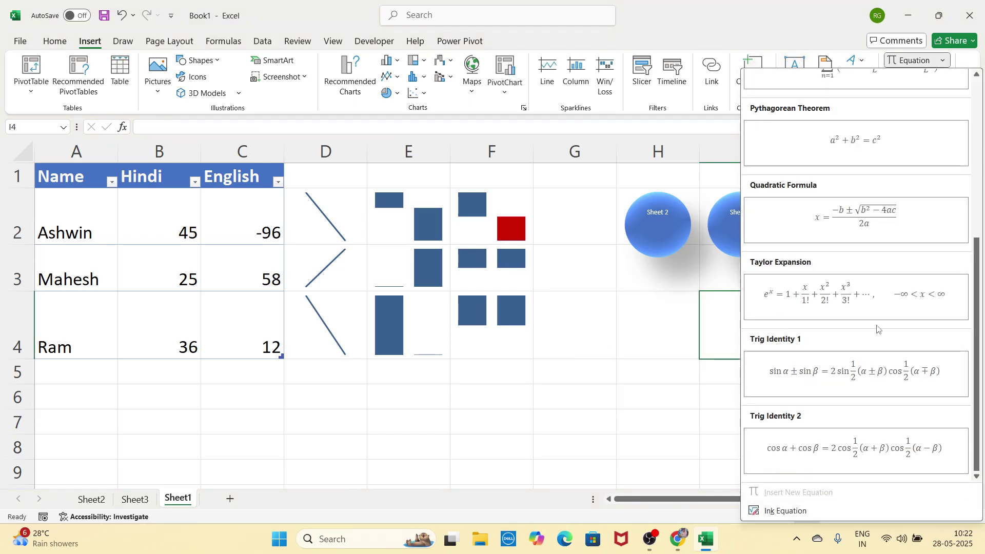
{"action": "scroll", "coordinate": [884, 189], "scroll_direction": "up", "scroll_amount": 5}
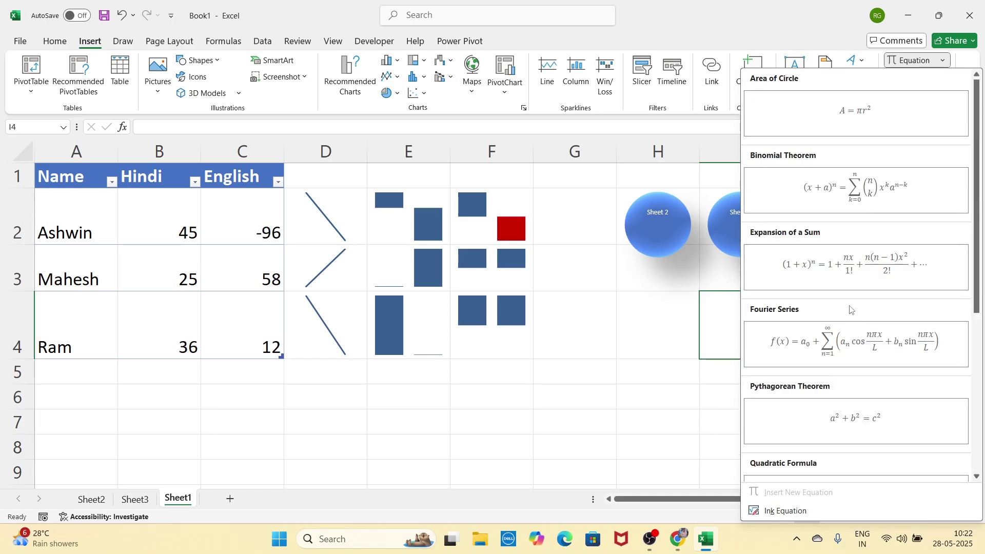
{"action": "left_click", "coordinate": [867, 121]}
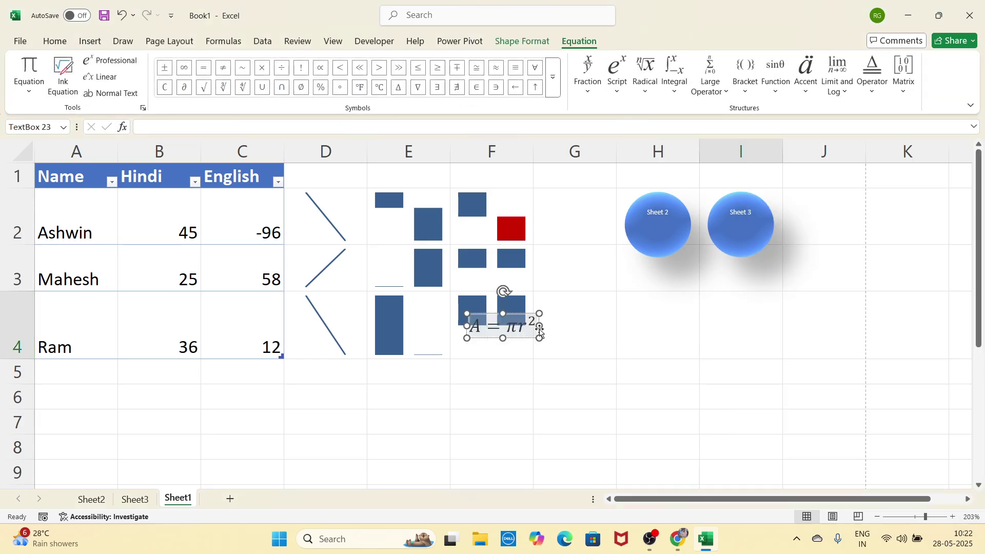
{"action": "left_click_drag", "start_coordinate": [528, 317], "coordinate": [680, 308]}
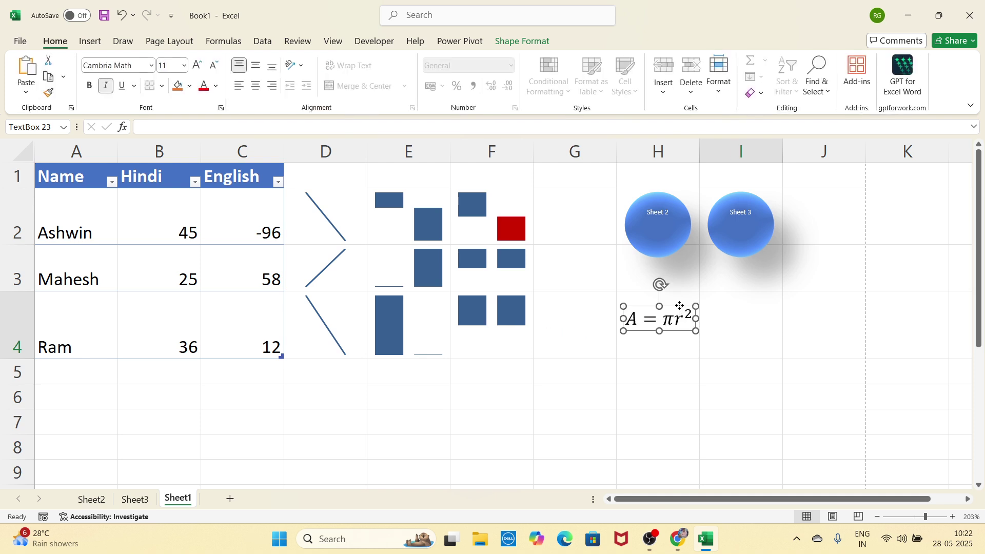
{"action": "right_click", "coordinate": [680, 306]}
{"action": "left_click", "coordinate": [707, 203]}
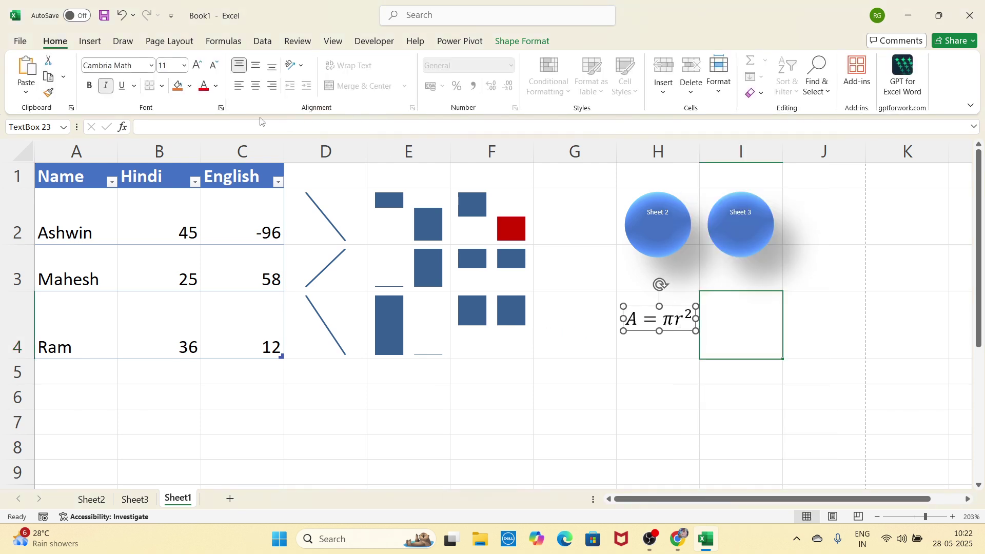
{"action": "left_click", "coordinate": [103, 44]}
{"action": "left_click", "coordinate": [925, 82]}
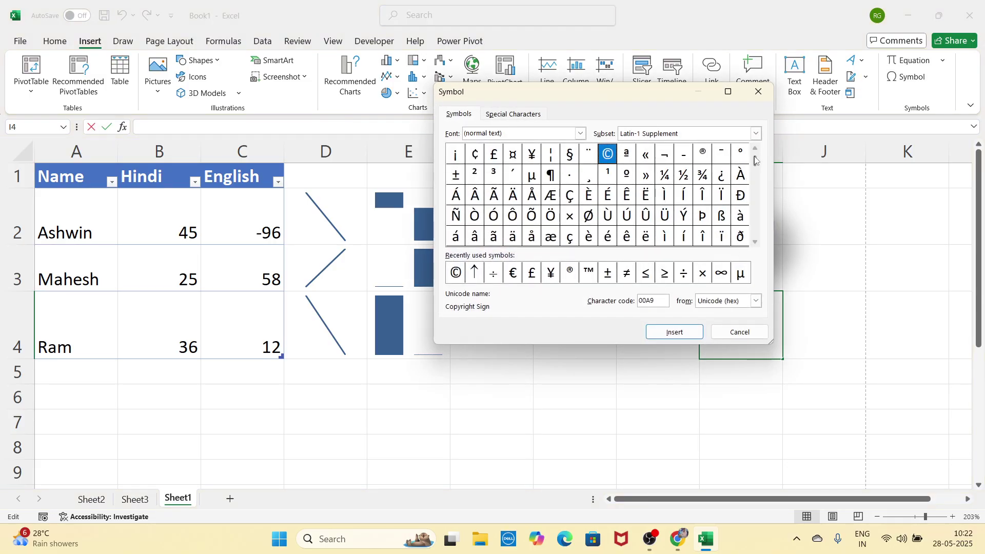
{"action": "scroll", "coordinate": [754, 160], "scroll_direction": "up", "scroll_amount": 2}
{"action": "scroll", "coordinate": [754, 179], "scroll_direction": "down", "scroll_amount": 9}
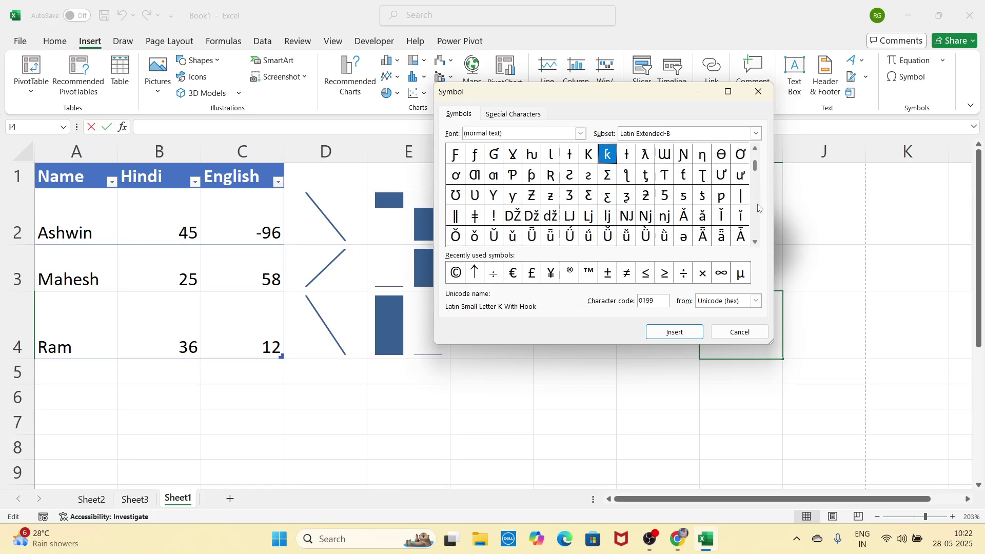
{"action": "left_click", "coordinate": [647, 157]}
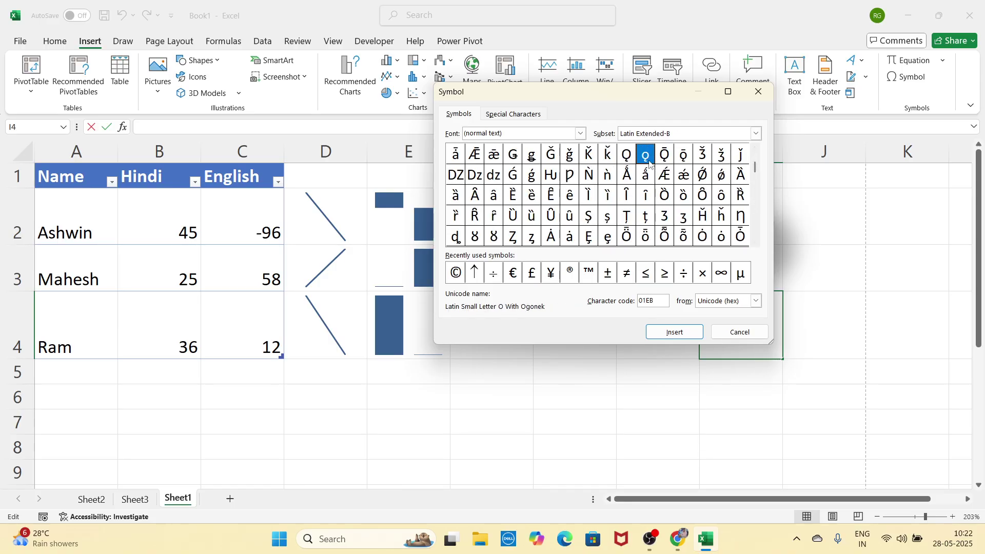
{"action": "left_click", "coordinate": [676, 332]}
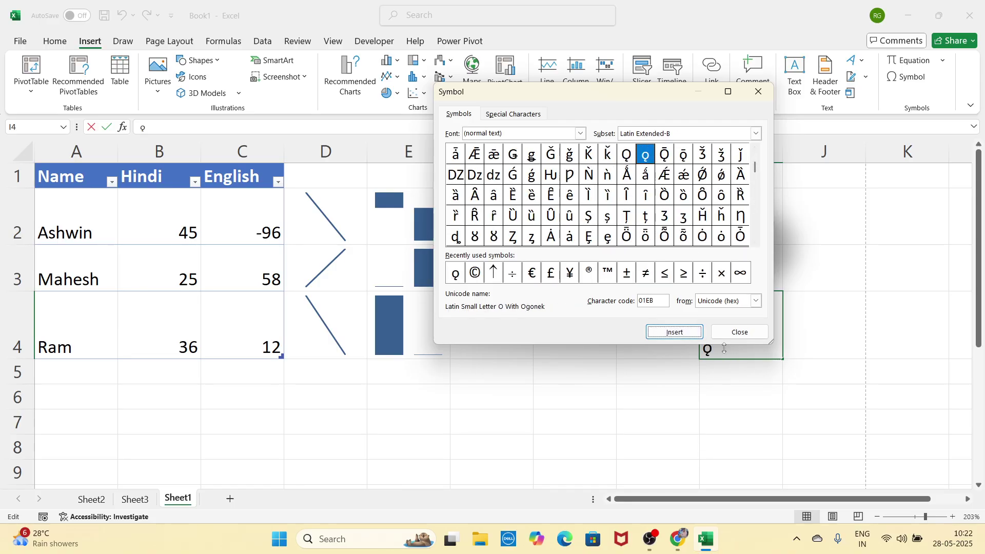
{"action": "left_click", "coordinate": [475, 274]}
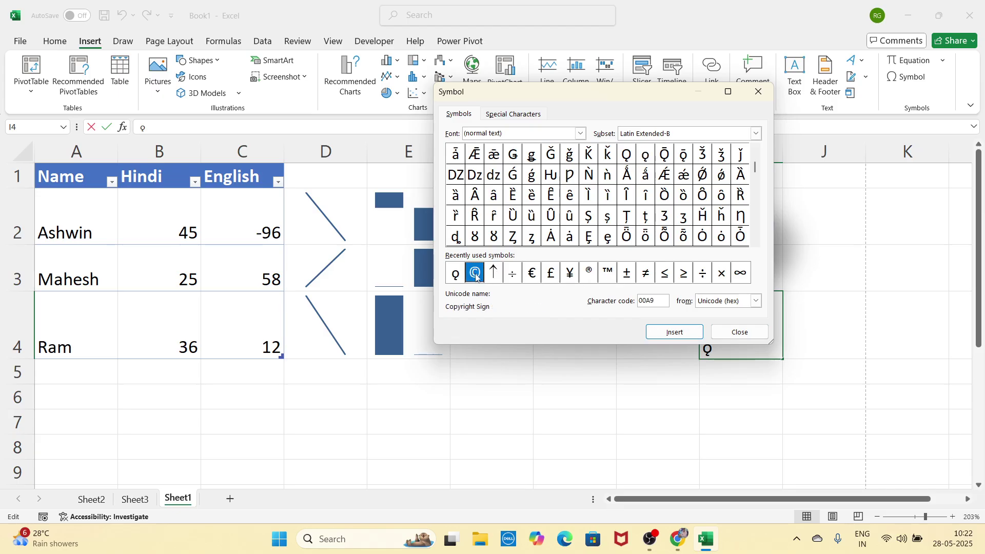
{"action": "left_click", "coordinate": [675, 332]}
{"action": "left_click_drag", "start_coordinate": [651, 101], "coordinate": [514, 131]}
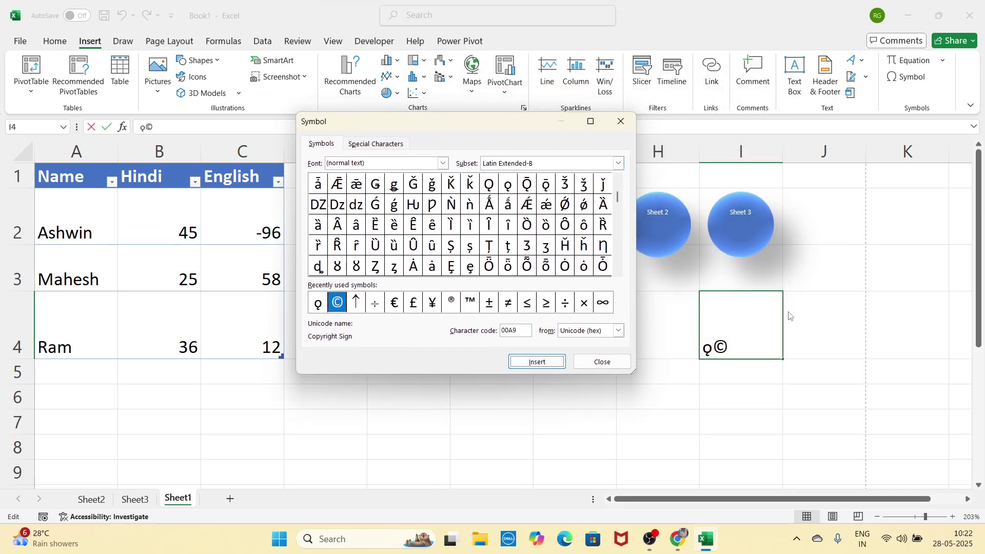
{"action": "left_click", "coordinate": [621, 122]}
{"action": "key", "text": "BackSpace"}
{"action": "key", "text": "BackSpace"}
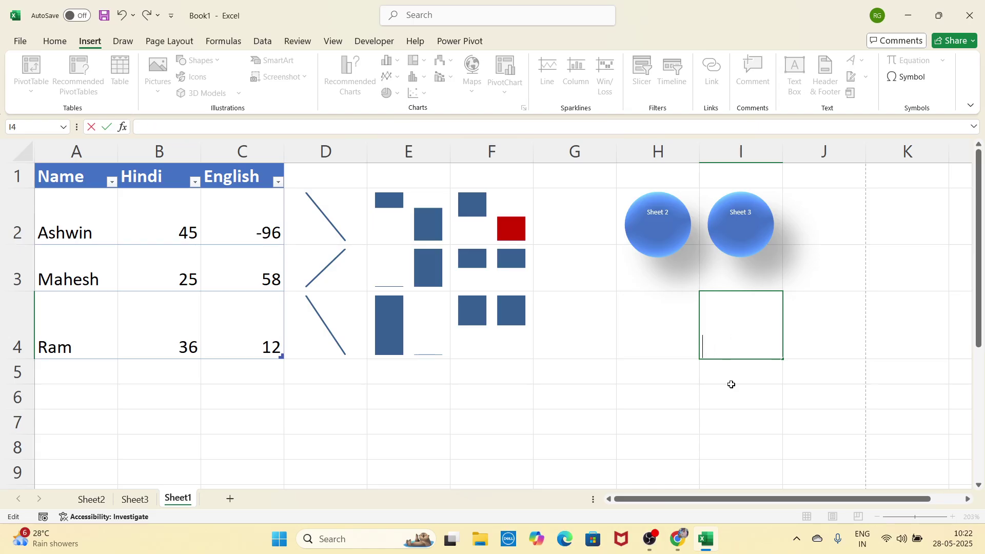
{"action": "left_click", "coordinate": [728, 385]}
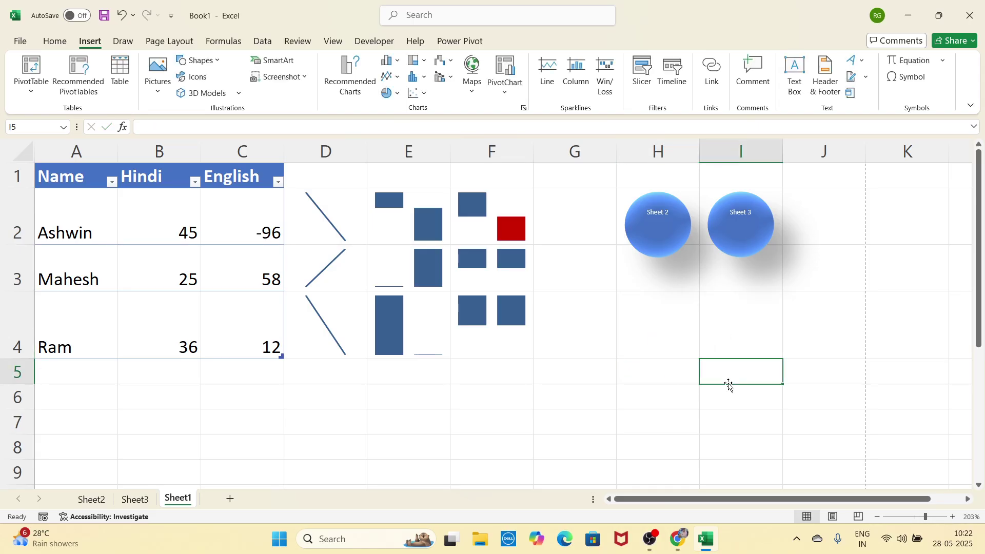
{"action": "left_click", "coordinate": [664, 379]}
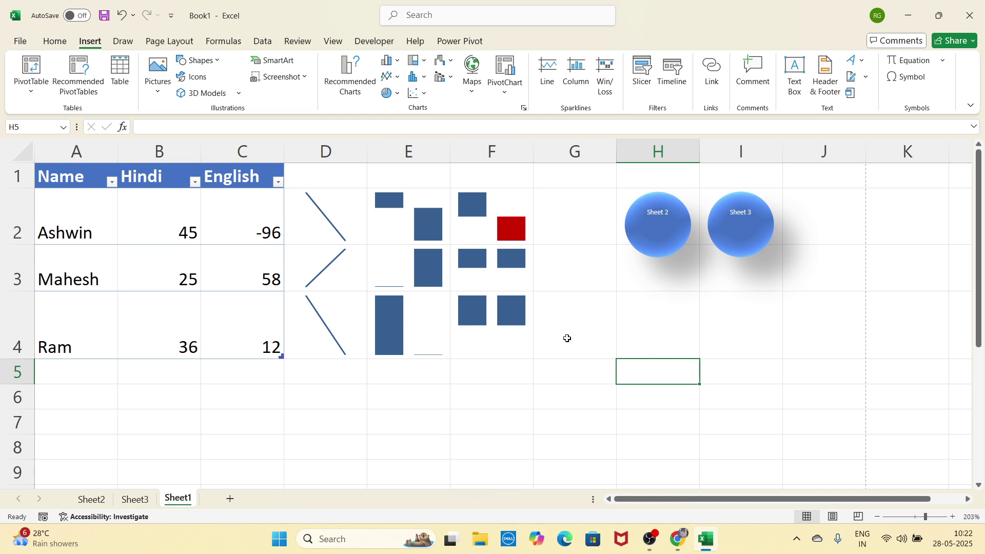
{"action": "left_click", "coordinate": [171, 41]}
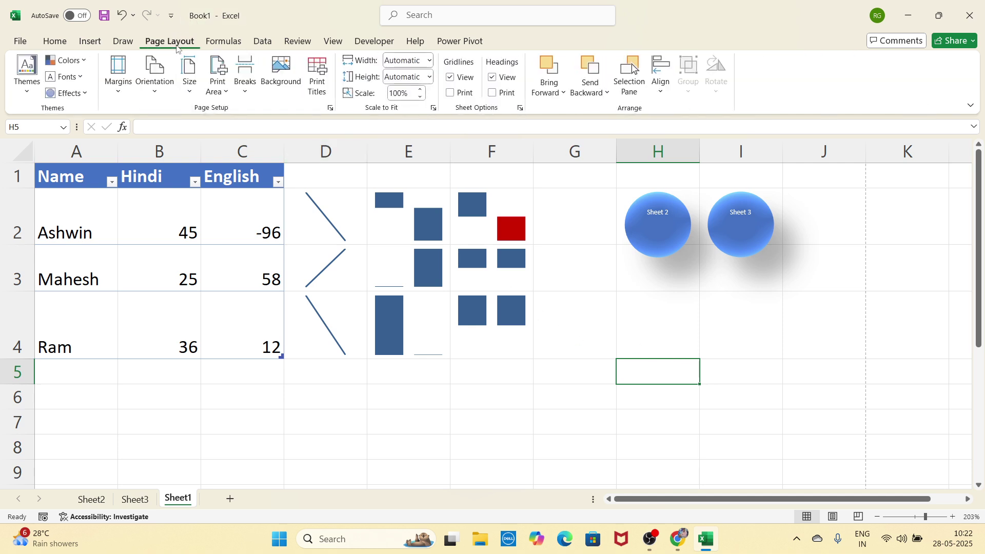
{"action": "left_click", "coordinate": [441, 404]}
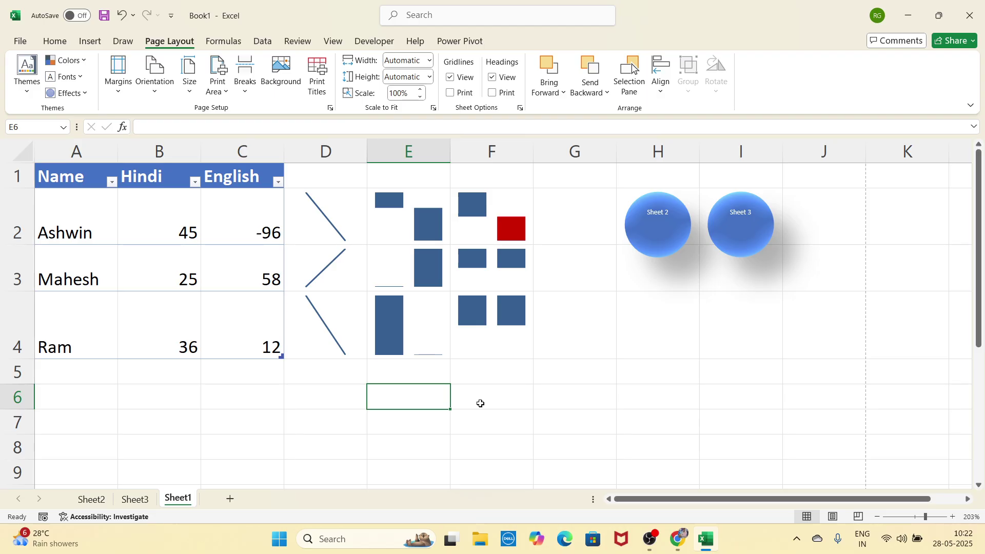
{"action": "left_click", "coordinate": [90, 41]}
{"action": "left_click", "coordinate": [595, 399]}
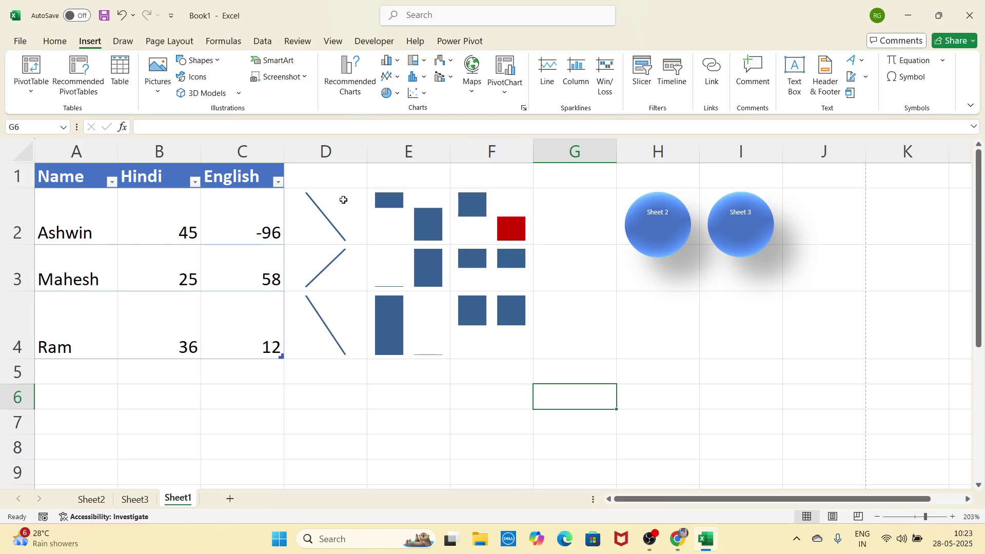
{"action": "left_click", "coordinate": [679, 399]}
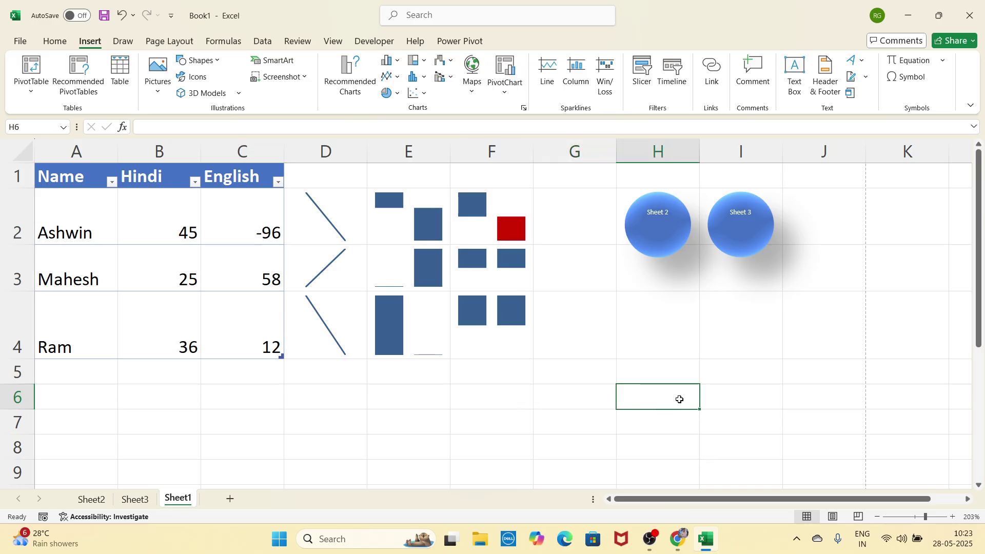